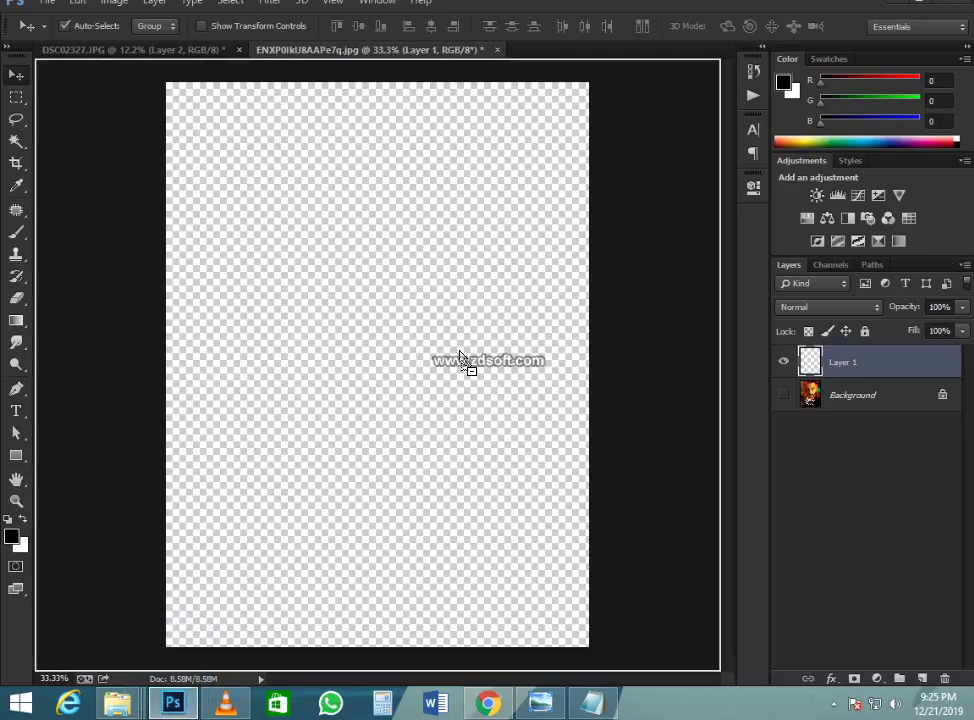
- Rotate the placed green gradient image 90° and enlarge it to about 465% so that it covers the whole canvas
click(538, 704)
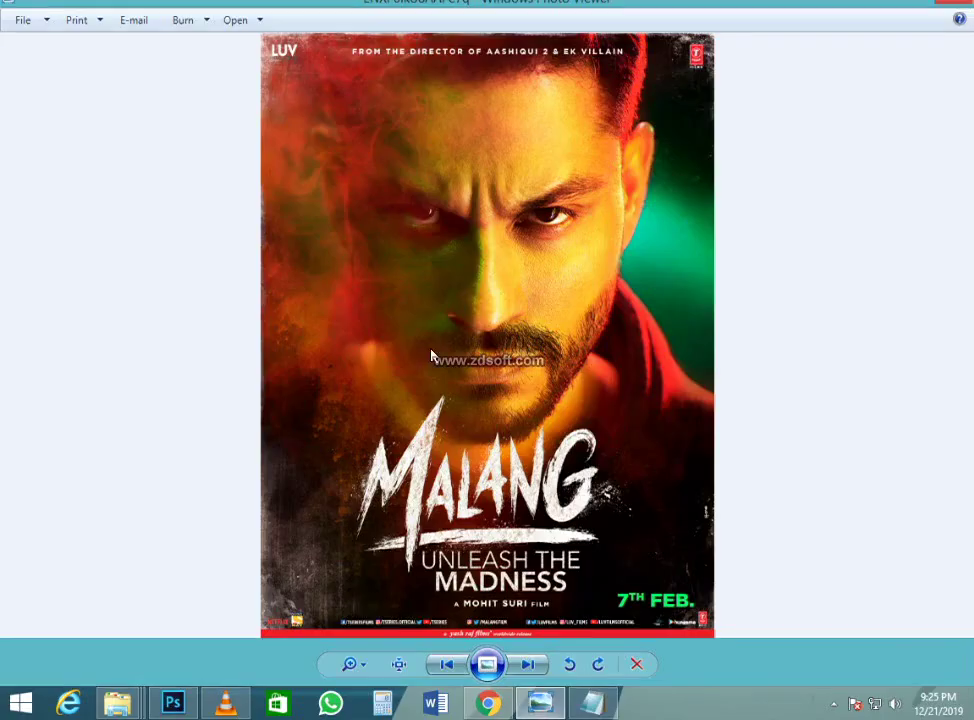
click(535, 702)
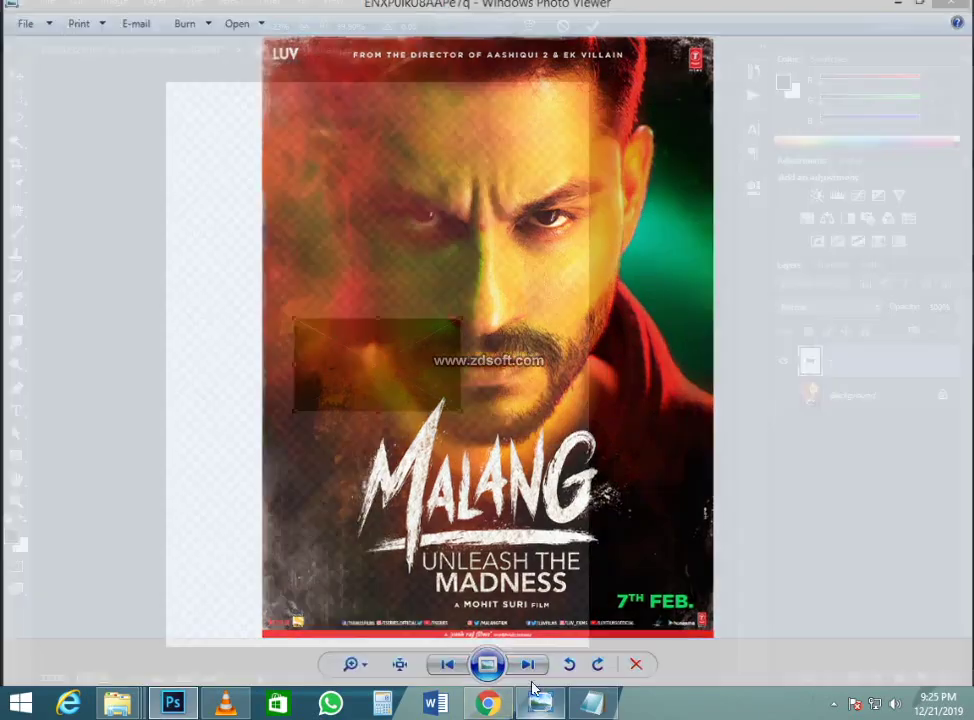
drag(480, 404, 361, 520)
drag(425, 452, 681, 706)
key(Return)
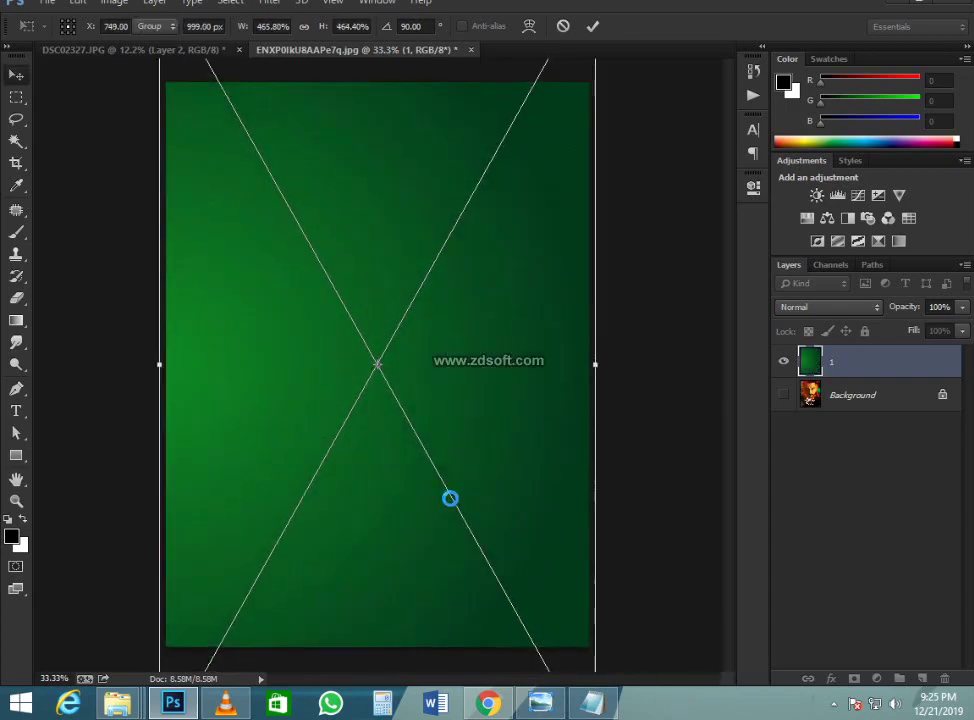
scroll(352, 443, down, 5)
scroll(370, 465, up, 6)
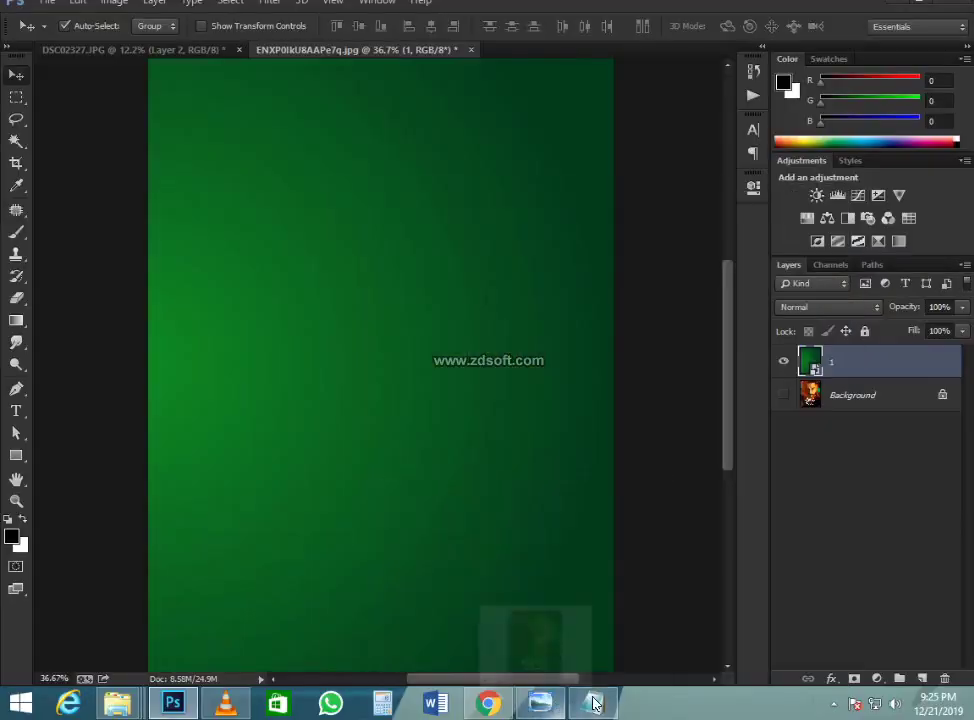
- Close the open Notepad window and check the Malang reference poster in Windows Photo Viewer
right_click(594, 704)
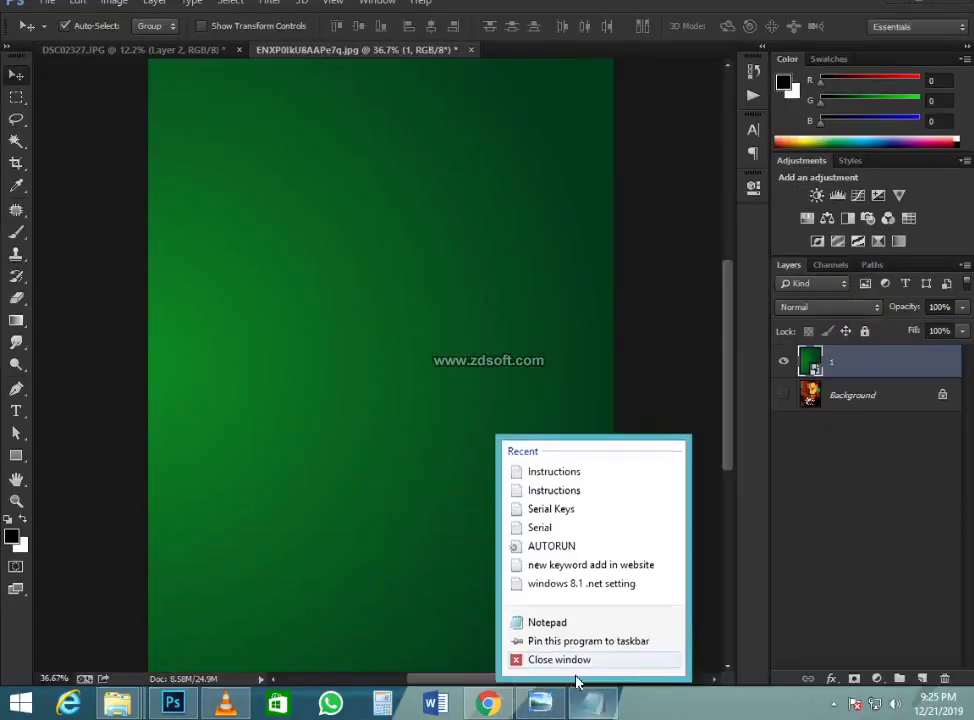
click(554, 709)
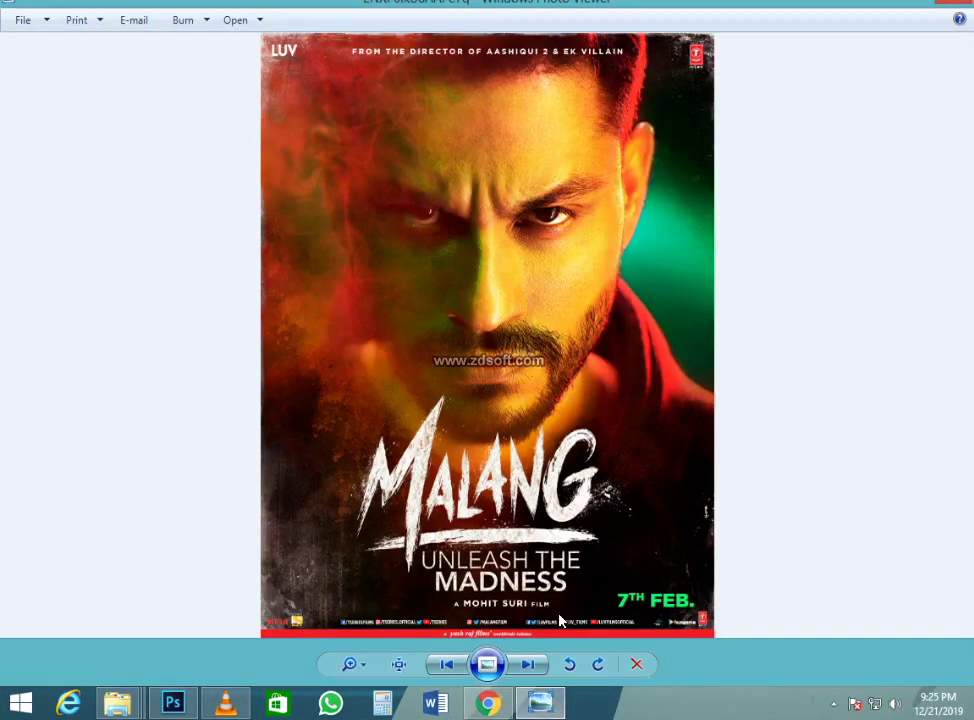
click(548, 709)
scroll(545, 355, down, 4)
scroll(450, 344, up, 1)
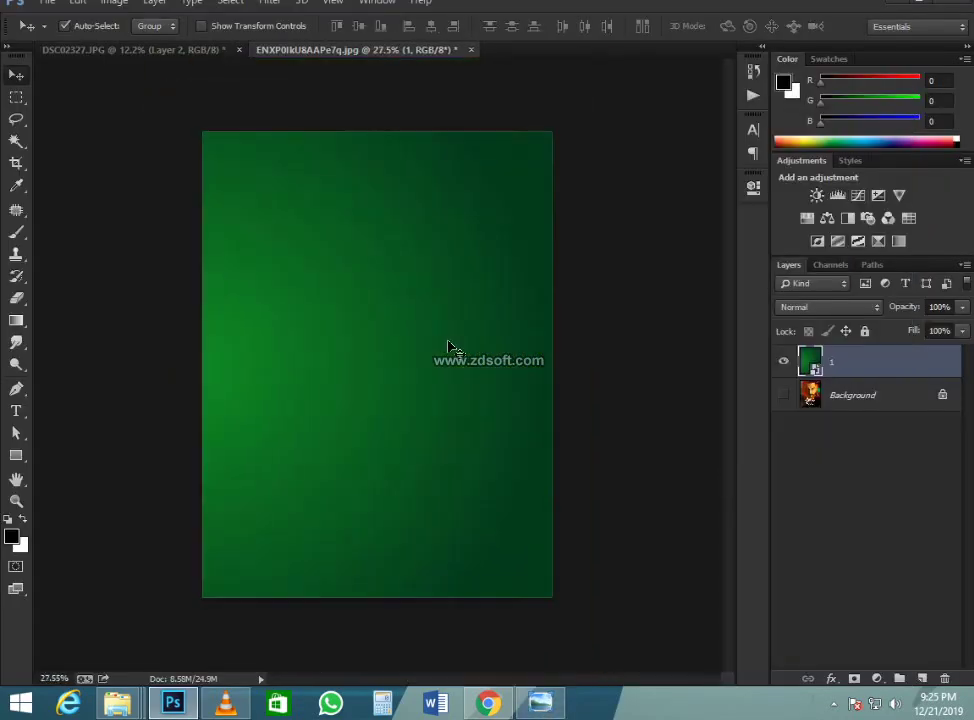
- Rotate the green gradient layer to 0°, scale it to the canvas width and align it with the canvas's top edge
key(ctrl+t)
key(ctrl+0)
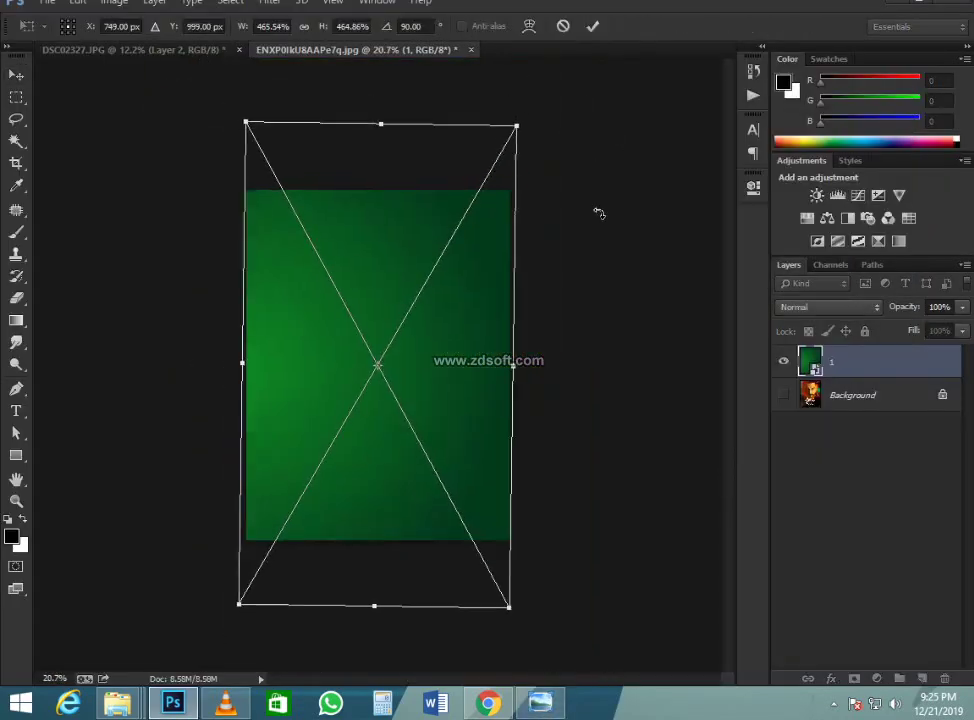
drag(598, 213, 543, 504)
drag(465, 390, 463, 361)
drag(622, 190, 515, 246)
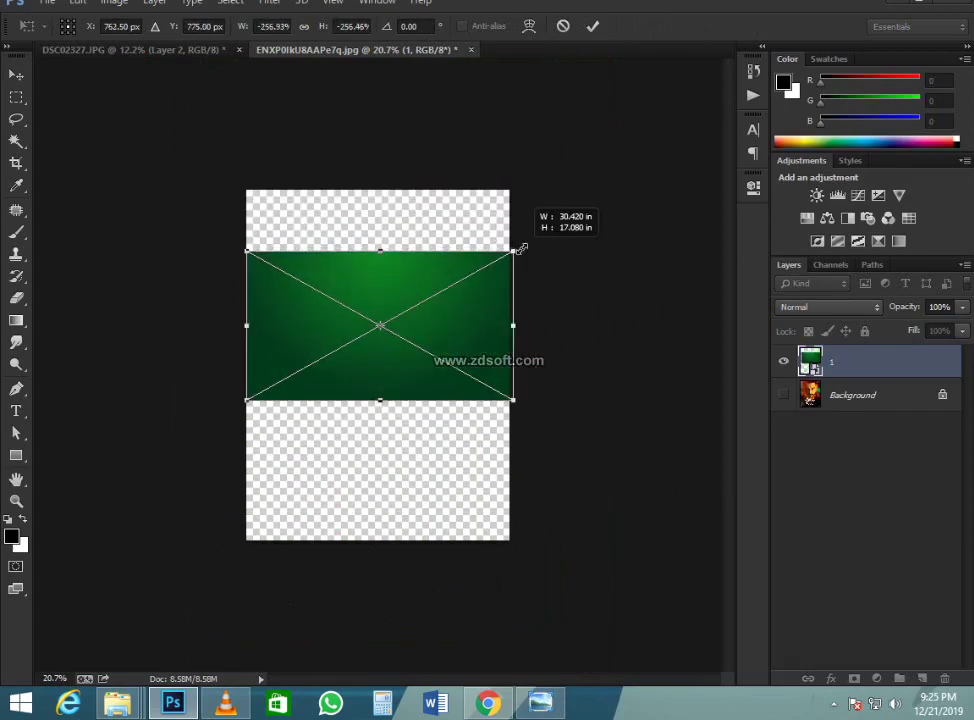
key(ctrl+0)
drag(448, 304, 446, 200)
key(Return)
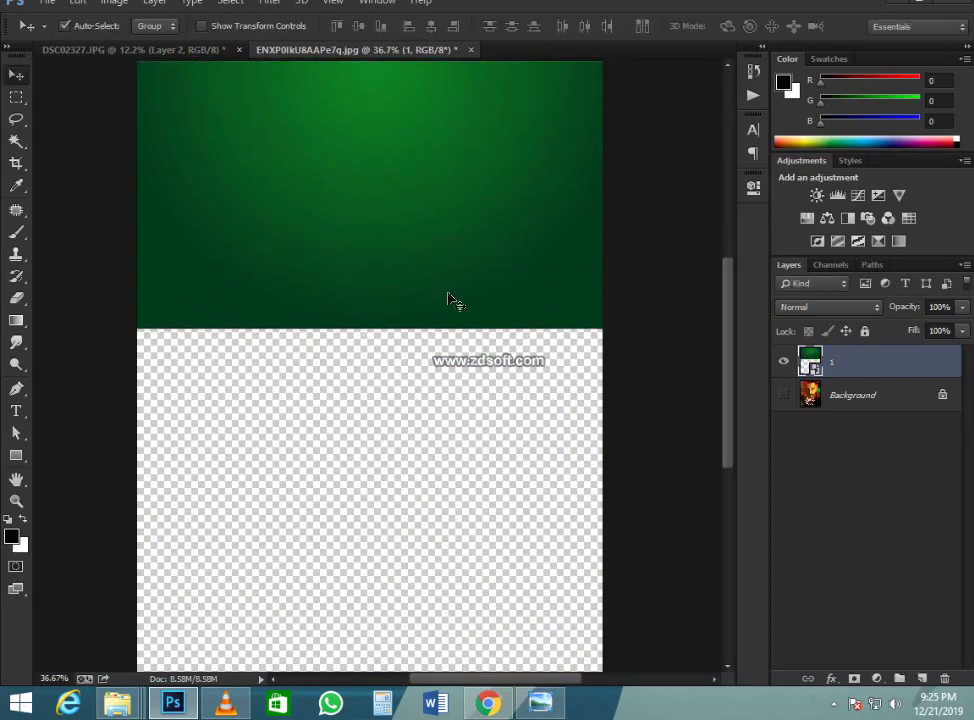
- Duplicate the green gradient layer, place the copy directly below the original and flip it vertically
key(ctrl+j)
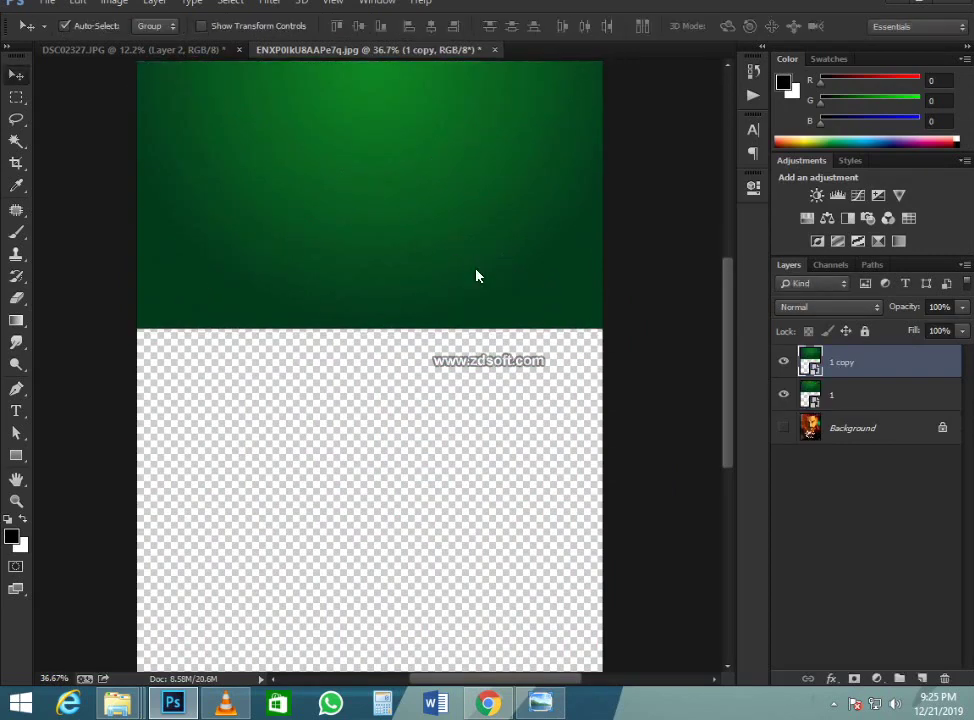
click(476, 276)
click(478, 265)
drag(483, 257, 488, 519)
key(ctrl+t)
right_click(487, 512)
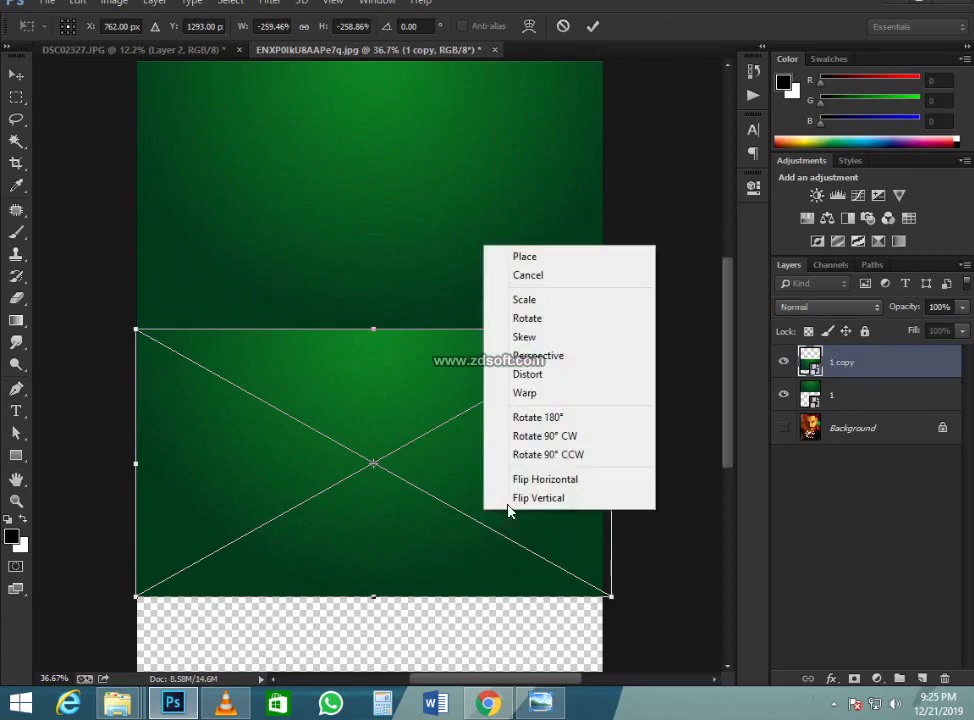
click(512, 498)
key(Return)
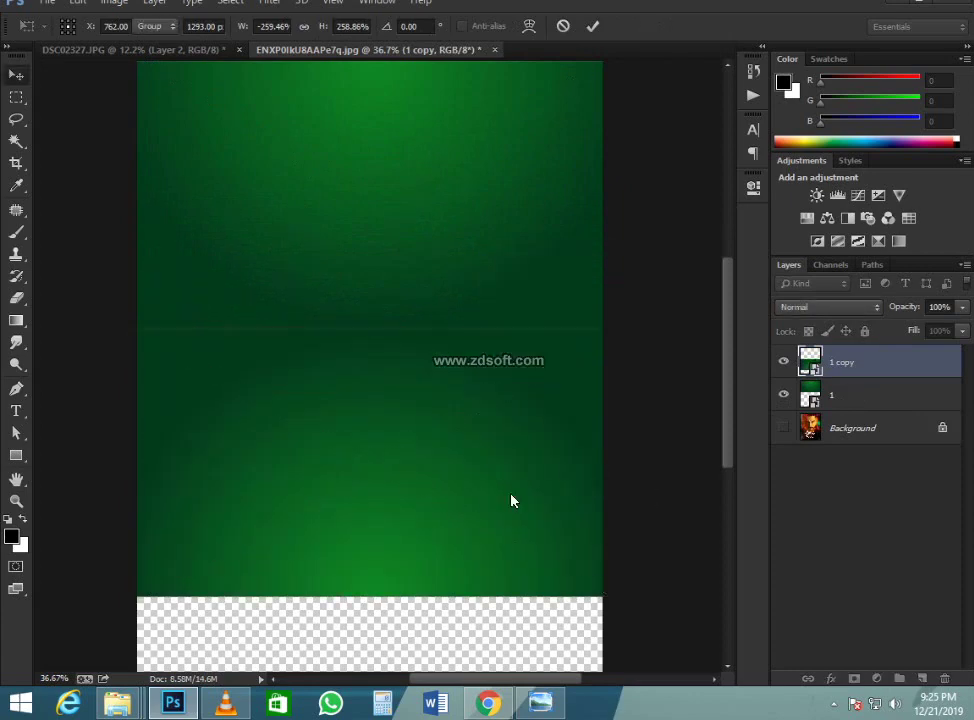
- Nudge the flipped gradient copy slightly upward to close the seam between the two halves
key(Up)
key(Up)
key(Up)
key(Up)
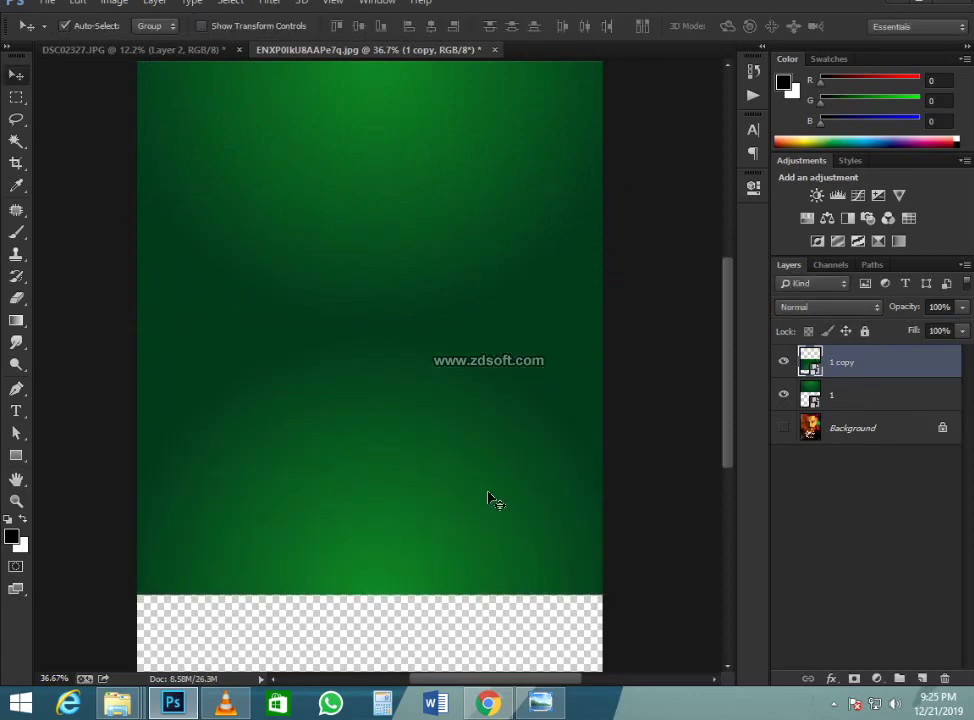
scroll(415, 507, down, 5)
scroll(398, 494, up, 4)
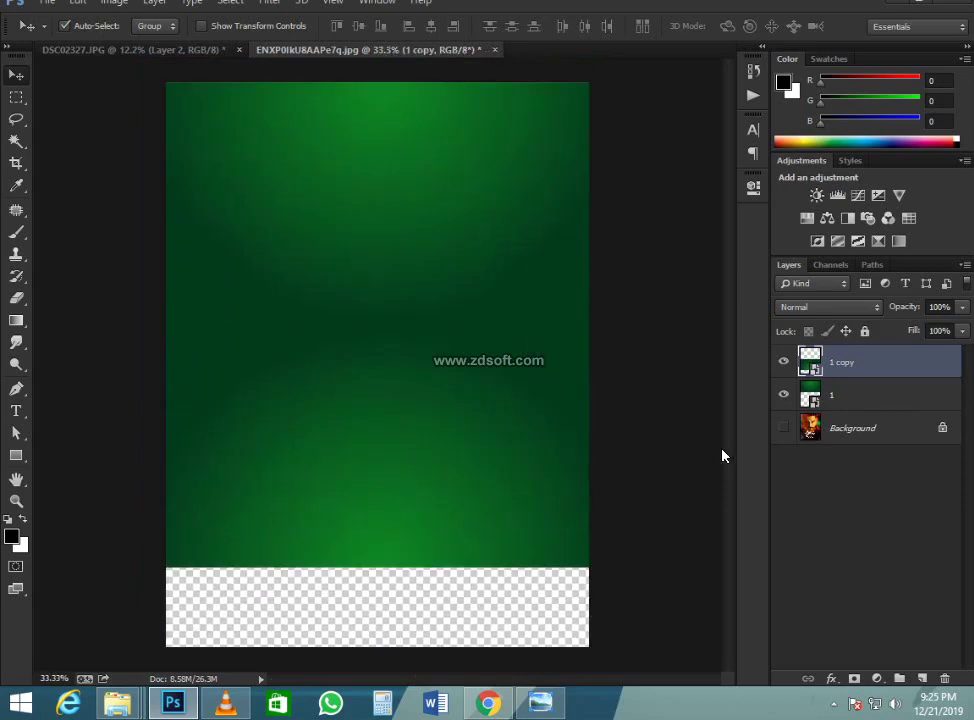
- Merge the two green gradient layers into one layer above the hidden background
right_click(902, 363)
click(917, 390)
shift+click(913, 406)
key(ctrl+e)
right_click(900, 392)
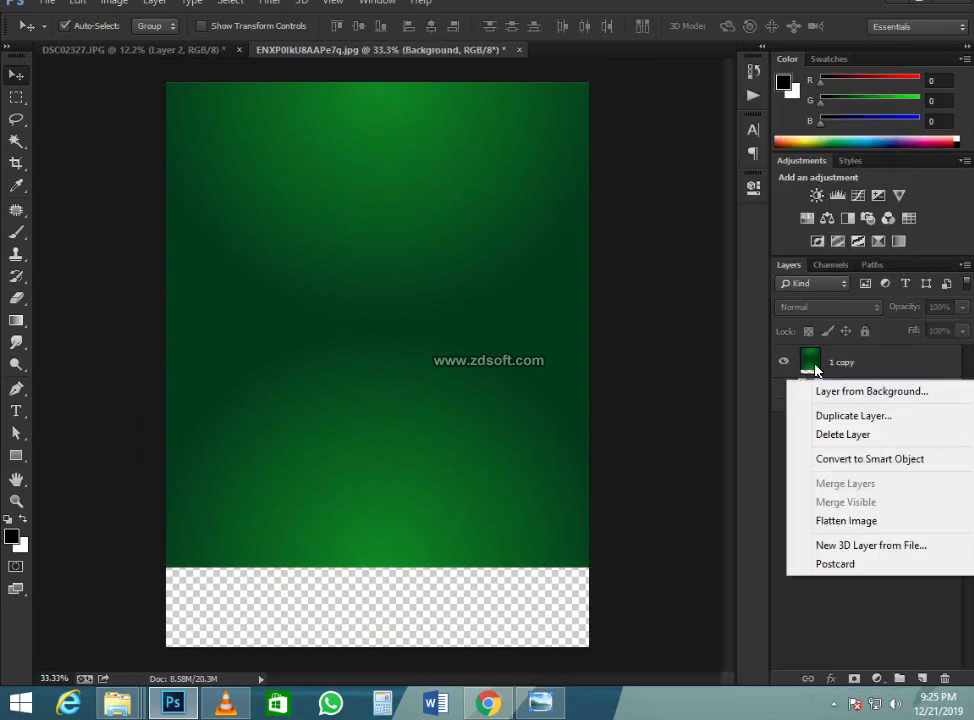
click(703, 388)
- Stretch the merged gradient layer downward until it fills the empty strip at the canvas's bottom edge
click(392, 556)
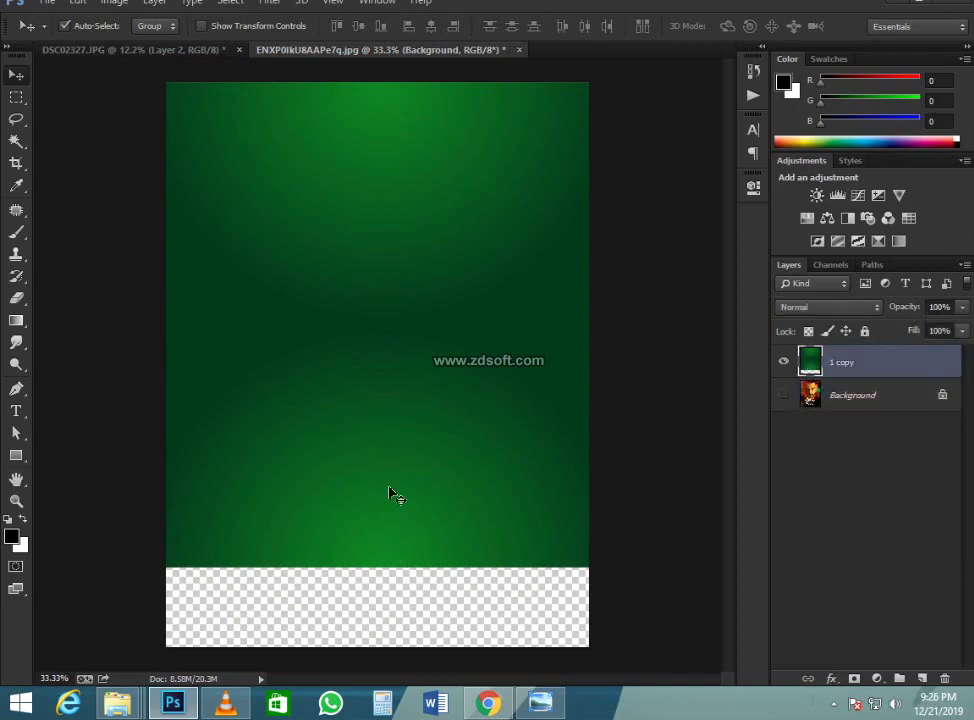
key(ctrl+t)
drag(374, 564, 380, 646)
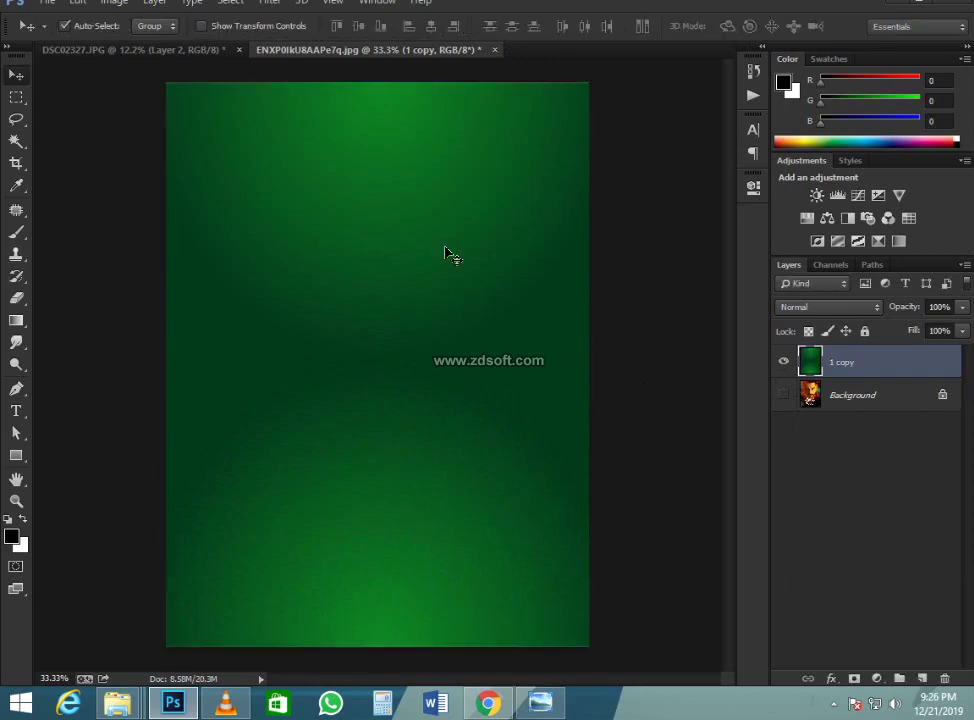
scroll(446, 254, up, 5)
scroll(420, 260, down, 4)
scroll(389, 289, down, 2)
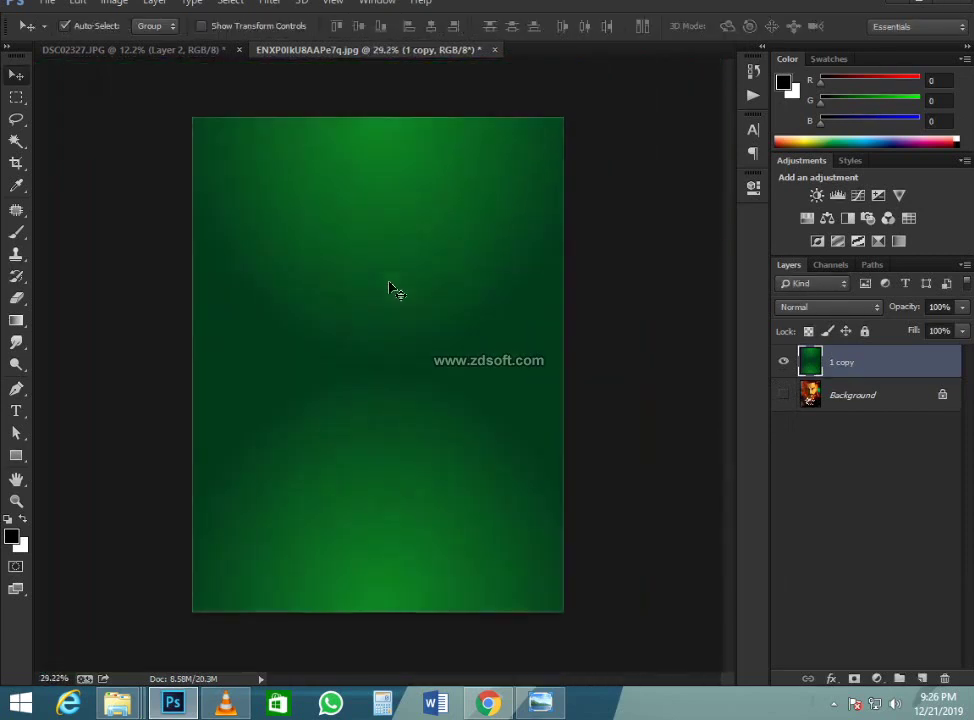
scroll(343, 224, up, 2)
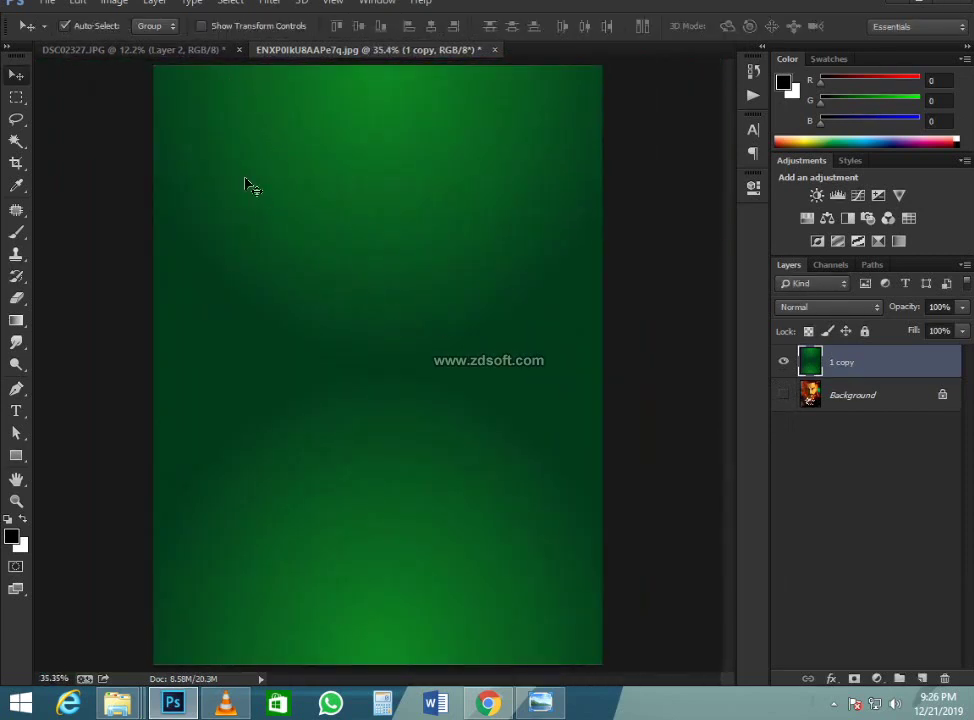
- Examine the face lighting and background colours of the Malang poster up close in Windows Photo Viewer
click(540, 703)
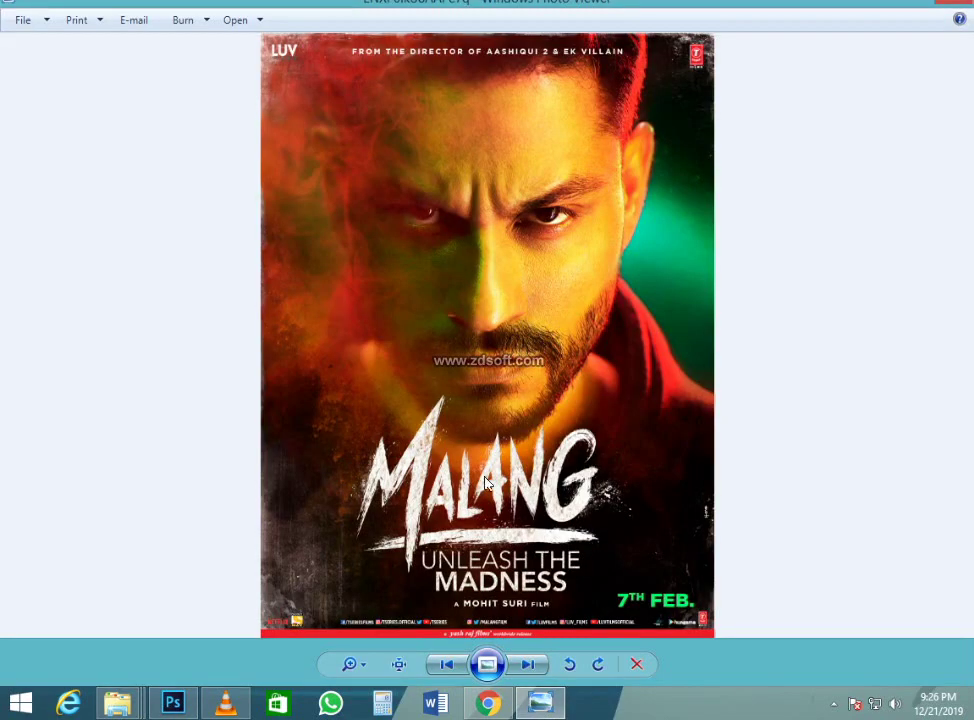
scroll(446, 220, up, 3)
scroll(389, 272, down, 3)
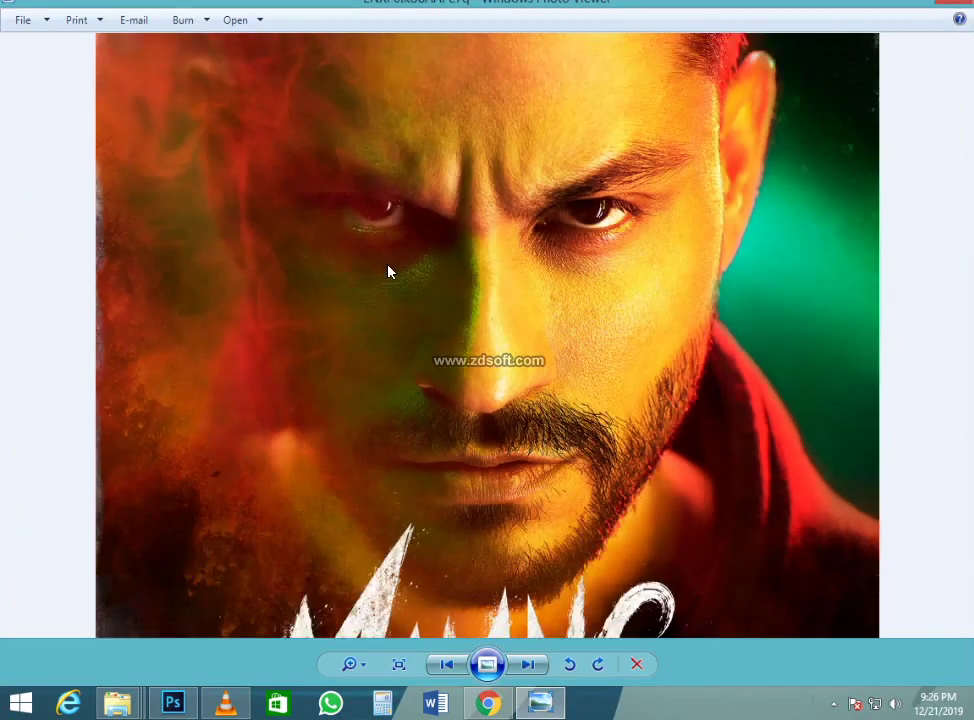
click(899, 8)
- Copy the cut-out portrait layer from DSC02327.JPG into the poster document, accepting the colour profile conversion
click(196, 48)
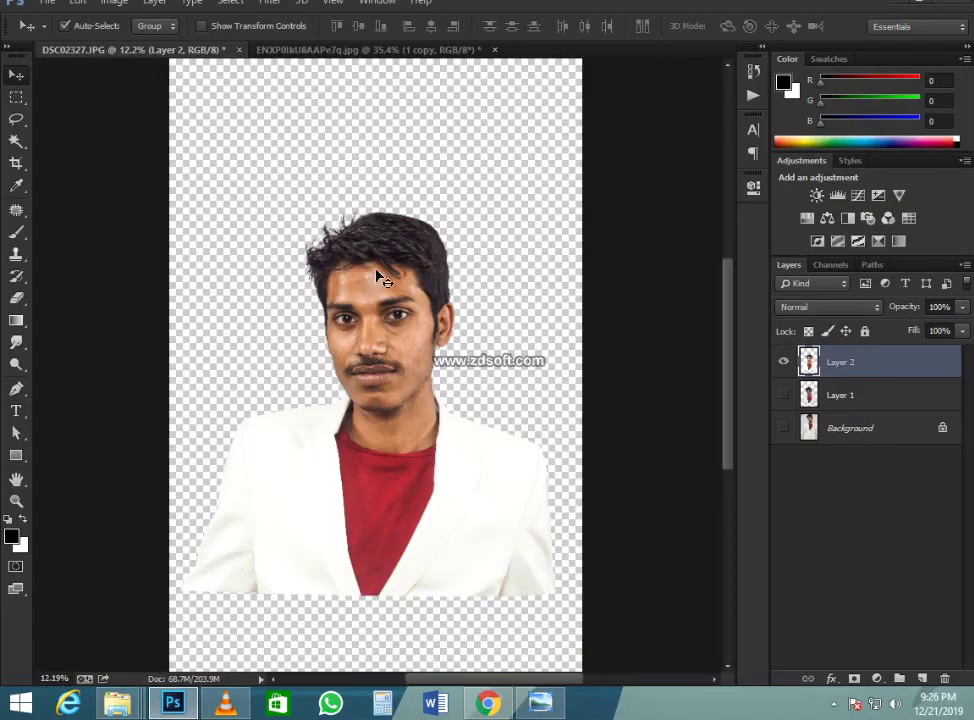
drag(380, 274, 409, 437)
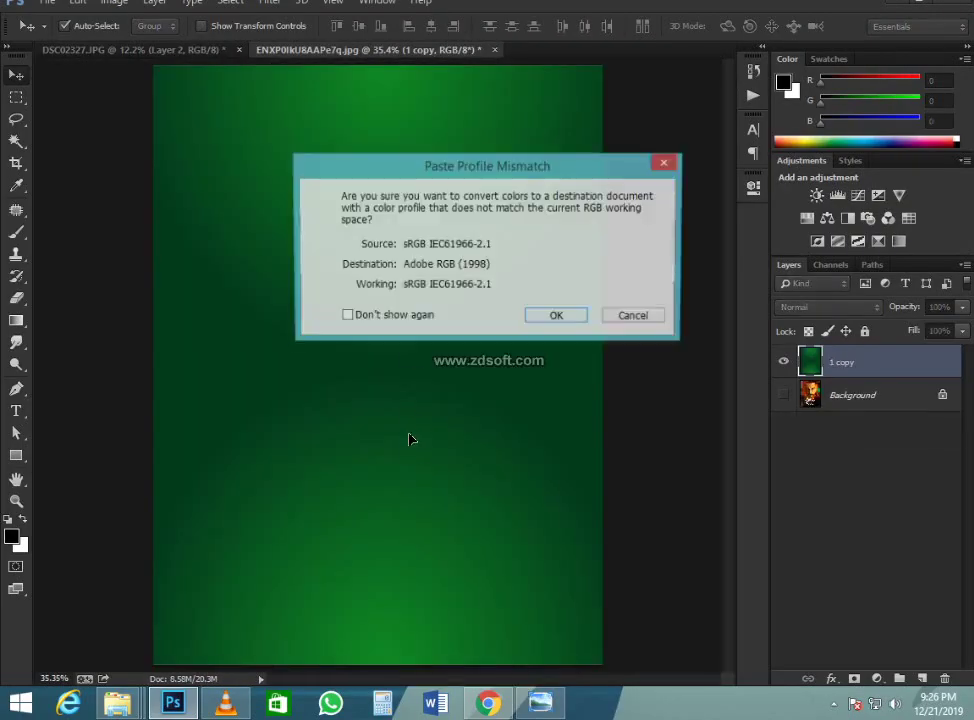
click(563, 322)
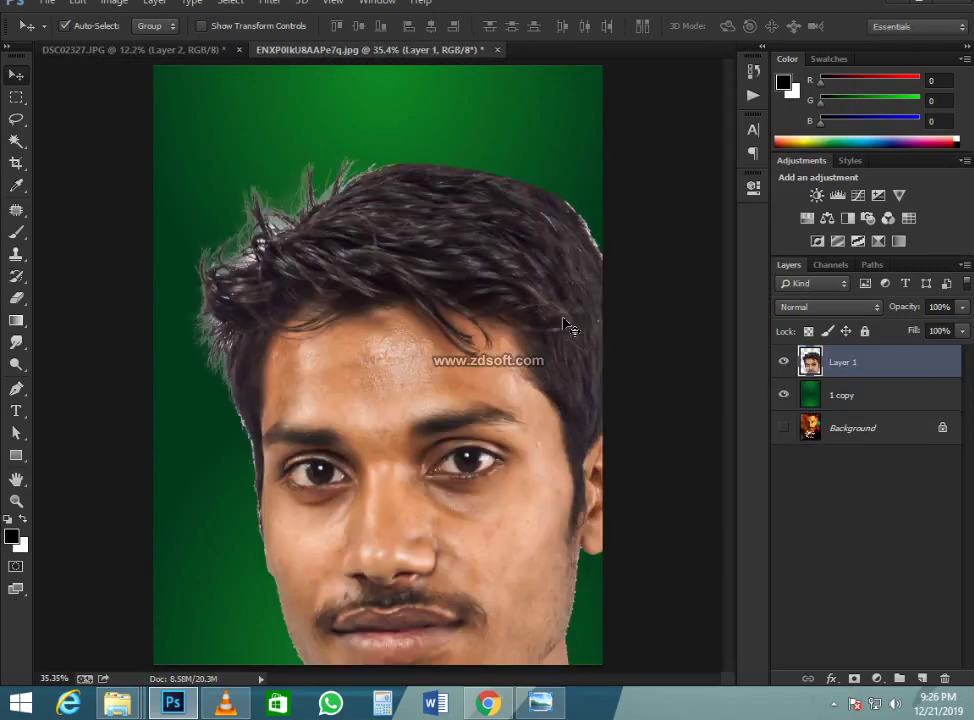
scroll(343, 348, down, 2)
scroll(340, 311, up, 3)
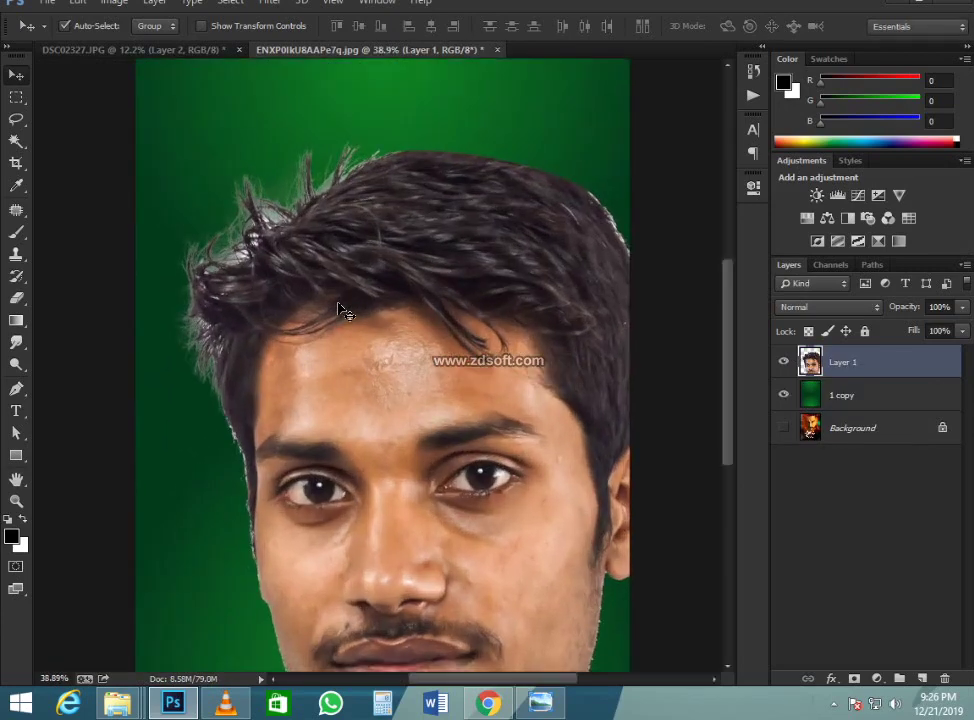
- Scale the portrait layer down to about 42% and move it up so that its base meets the canvas's bottom edge
key(ctrl+t)
scroll(660, 220, down, 5)
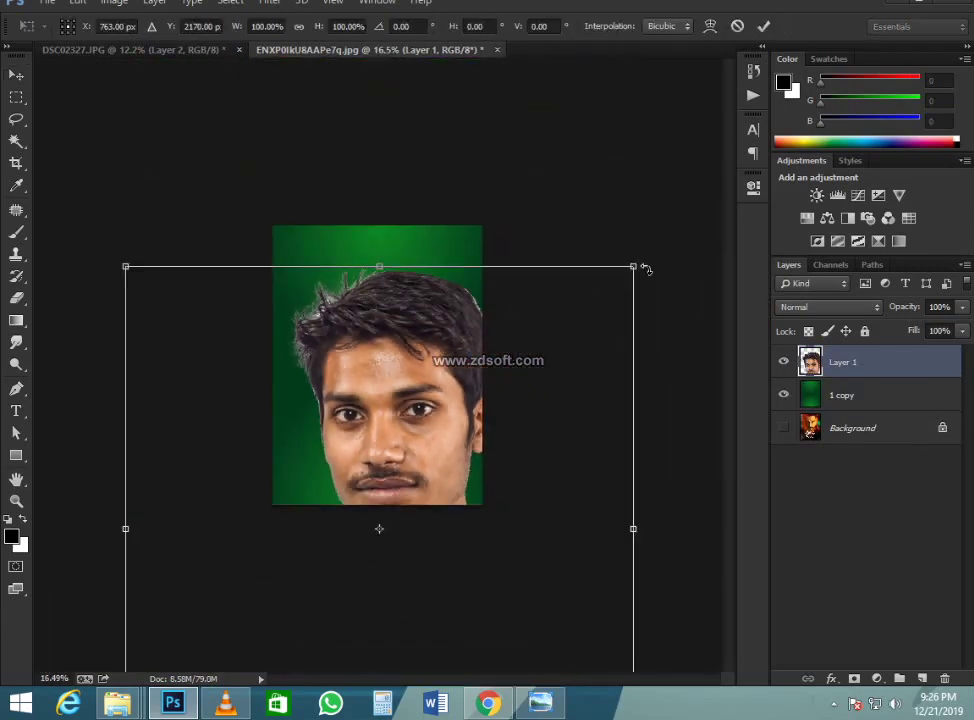
drag(597, 281, 452, 383)
scroll(415, 490, up, 3)
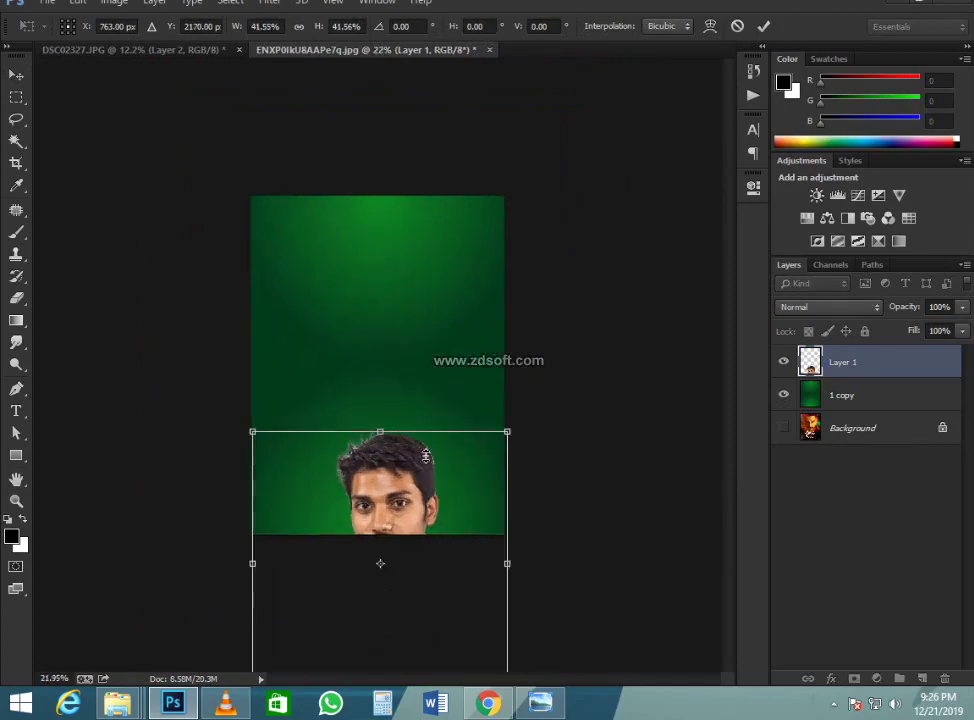
drag(415, 490, 412, 255)
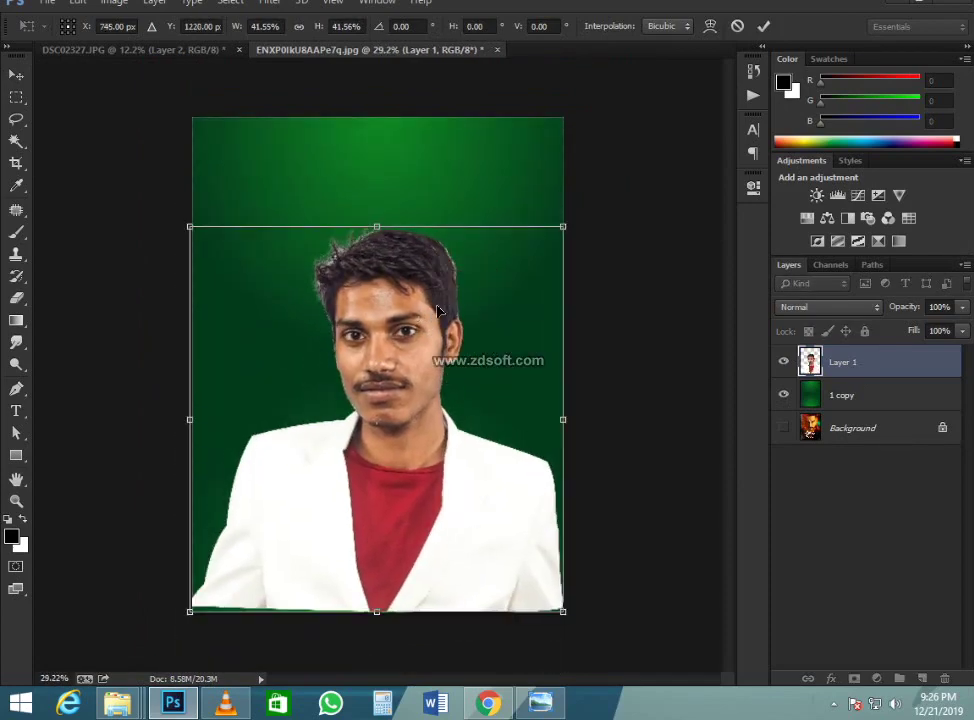
- Enlarge the portrait until the shoulders run past the canvas sides, and position it to cover the gap along the bottom
drag(563, 229, 614, 189)
drag(498, 341, 489, 305)
key(Return)
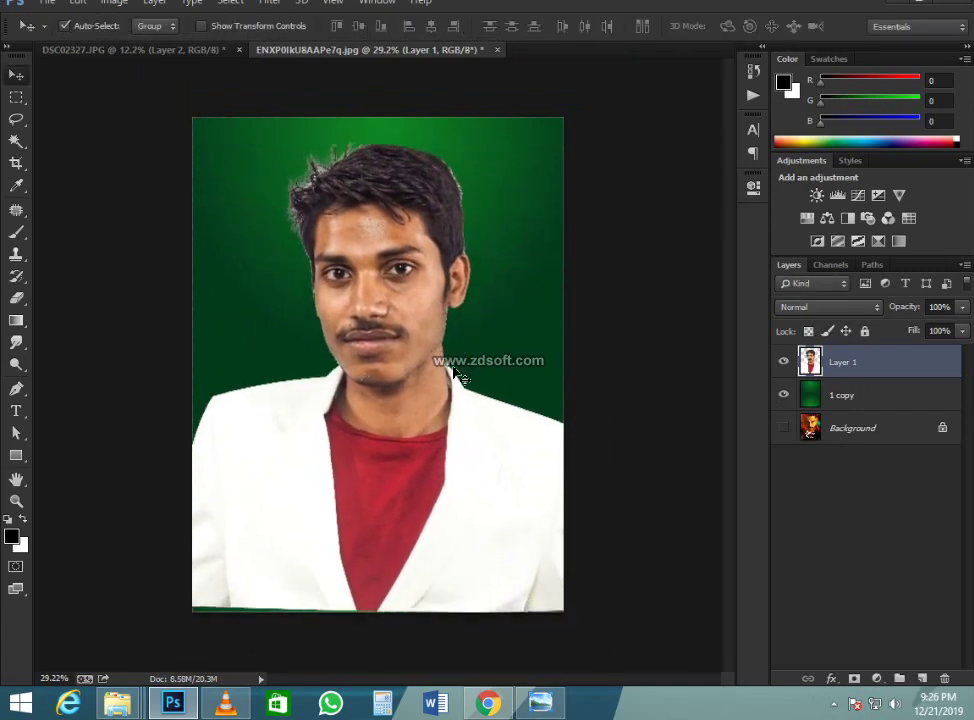
scroll(461, 374, up, 3)
drag(461, 374, 430, 348)
scroll(430, 348, down, 2)
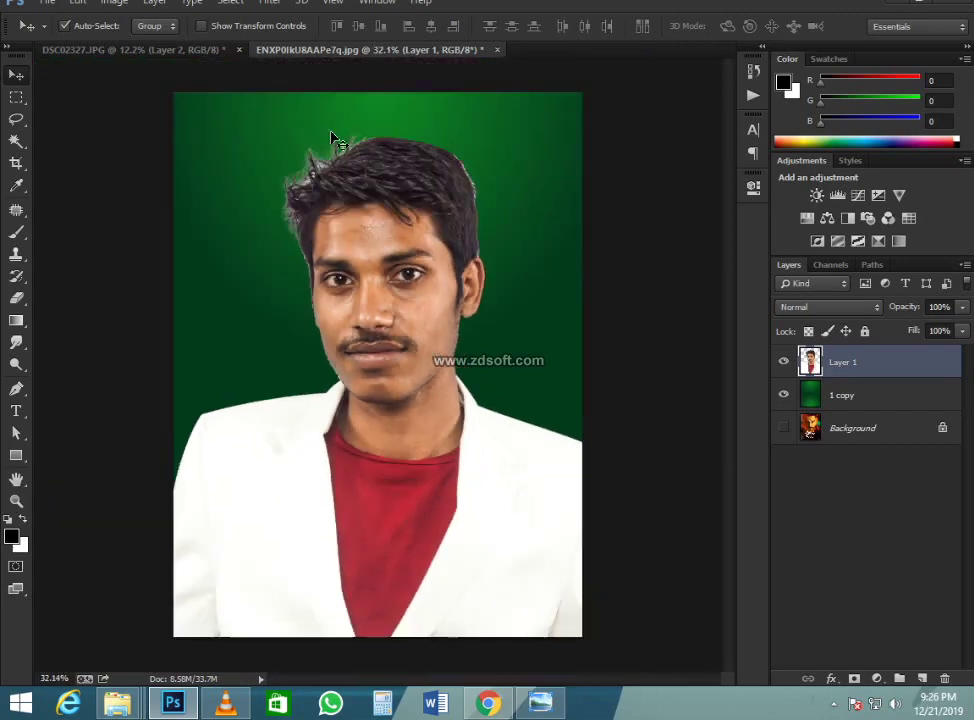
- Load the portrait layer's outline as a selection, feather it by 1 pixel and invert it
scroll(300, 225, up, 5)
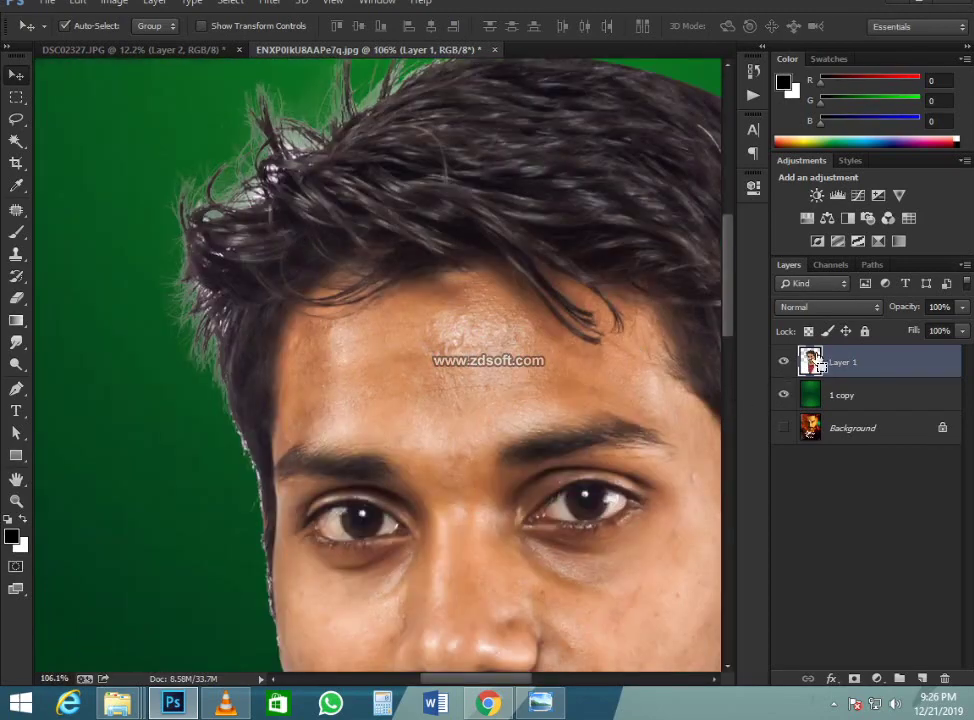
ctrl+click(815, 363)
scroll(413, 467, down, 2)
scroll(418, 453, up, 1)
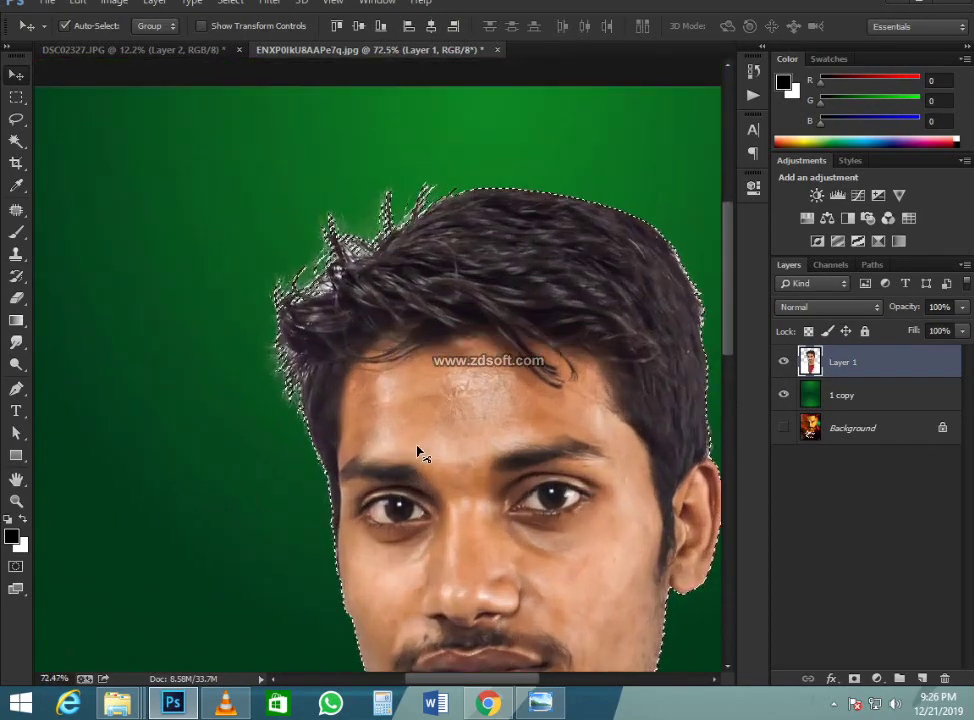
key(shift+F6)
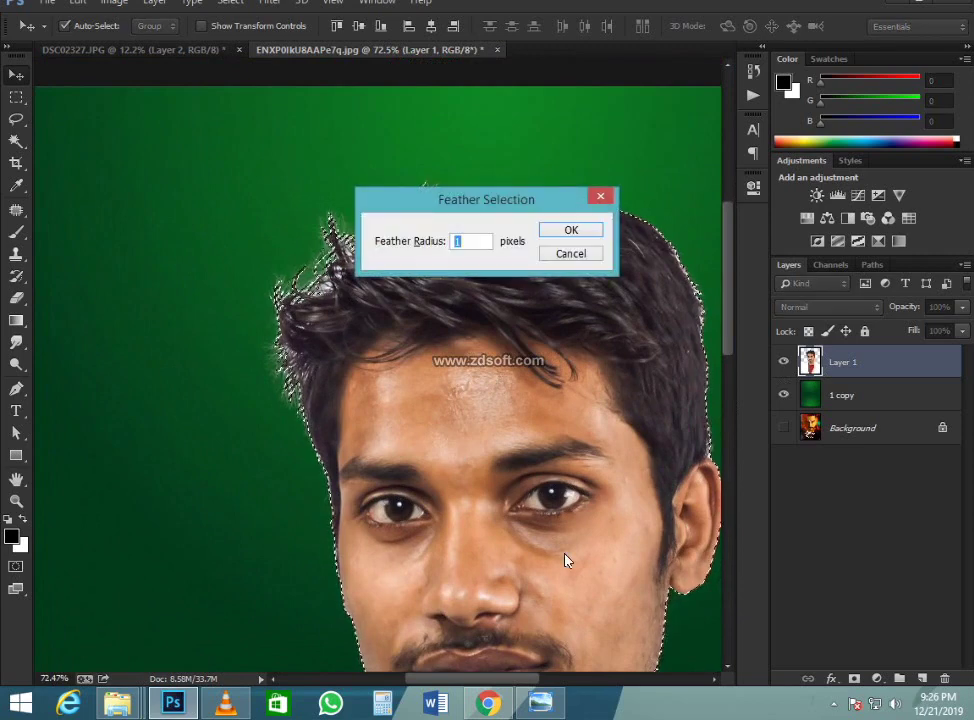
key(Return)
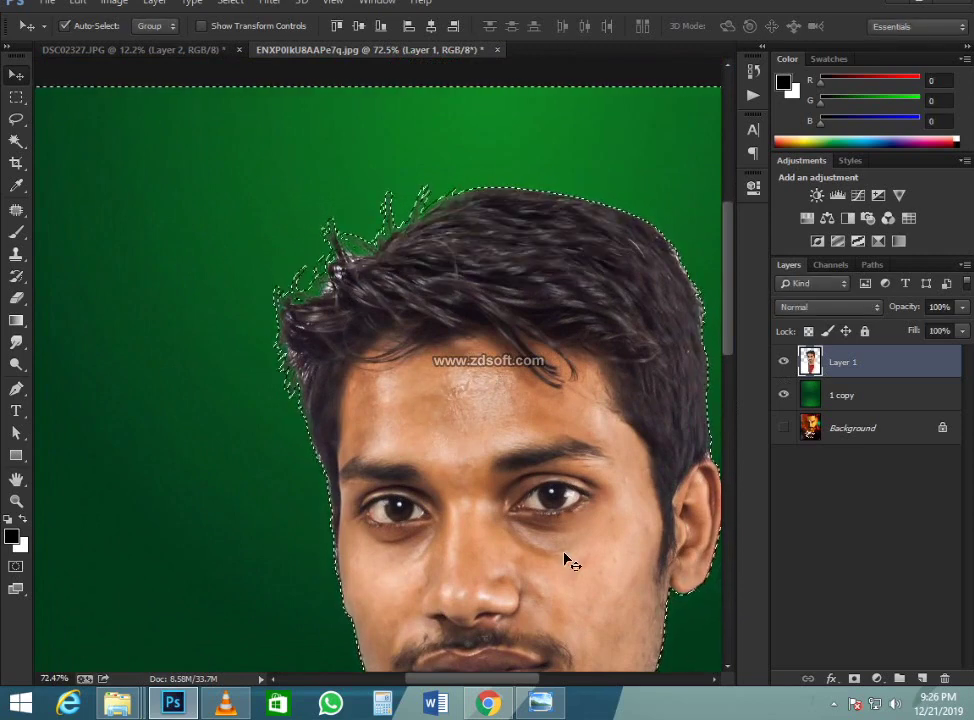
- Free-transform the portrait layer, rotating it about 0.9° counter-clockwise and shifting it slightly to the left on the canvas
scroll(478, 587, down, 5)
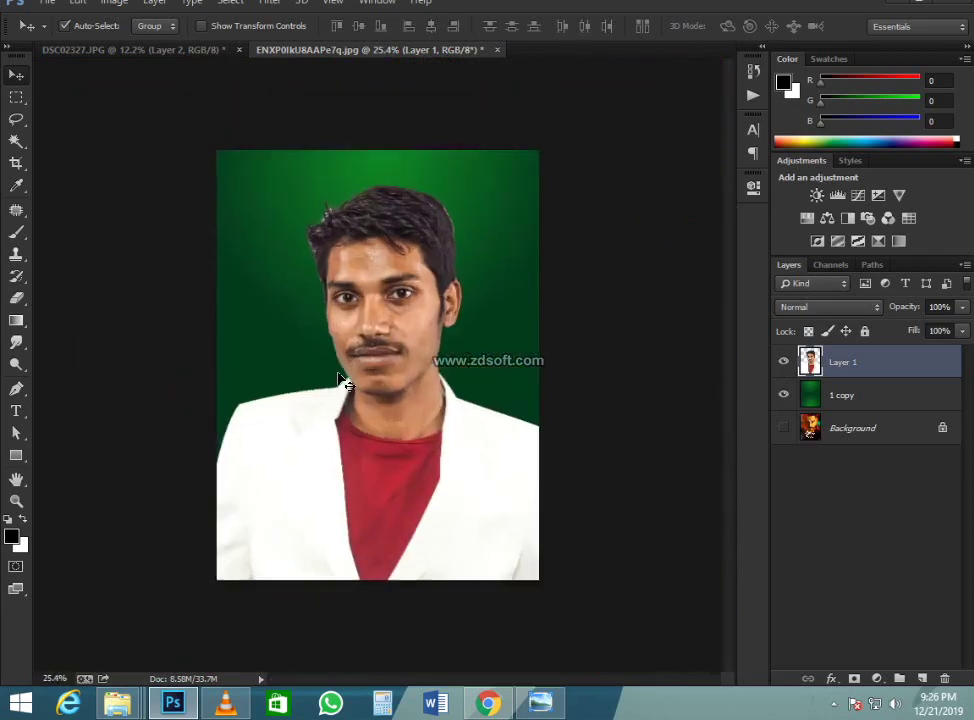
scroll(340, 383, up, 1)
scroll(467, 483, down, 1)
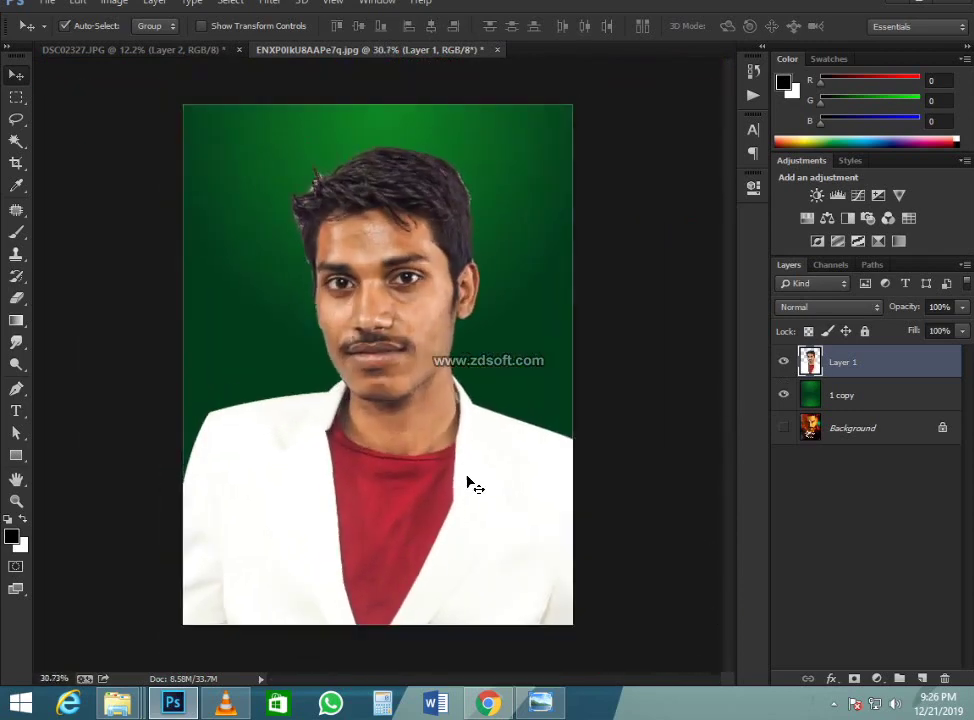
key(ctrl+t)
drag(578, 600, 590, 603)
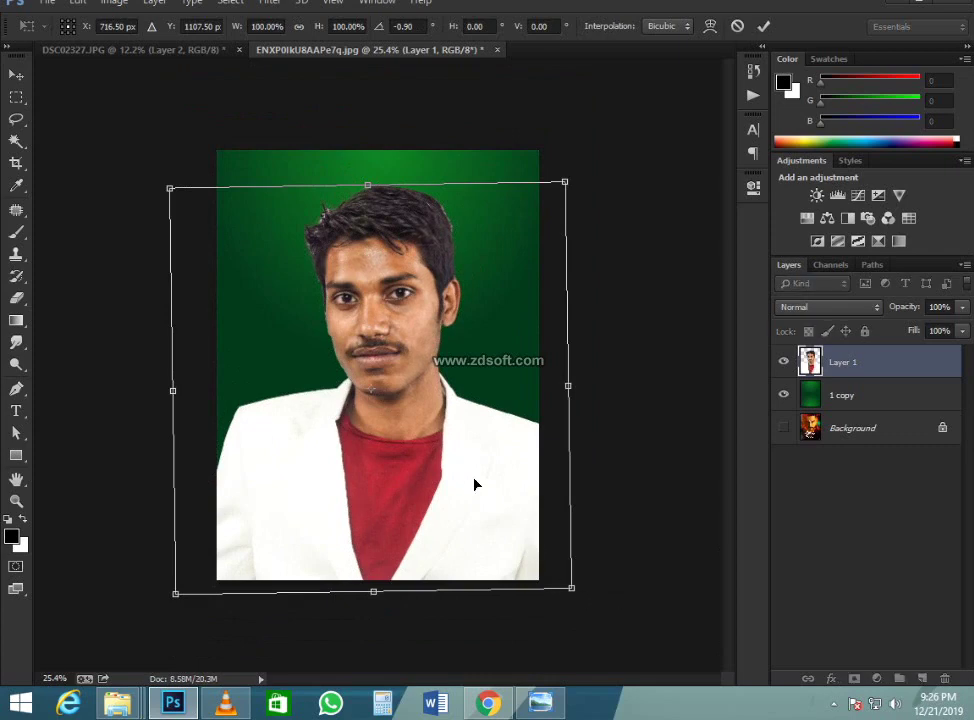
drag(474, 483, 461, 483)
key(Return)
scroll(432, 279, up, 2)
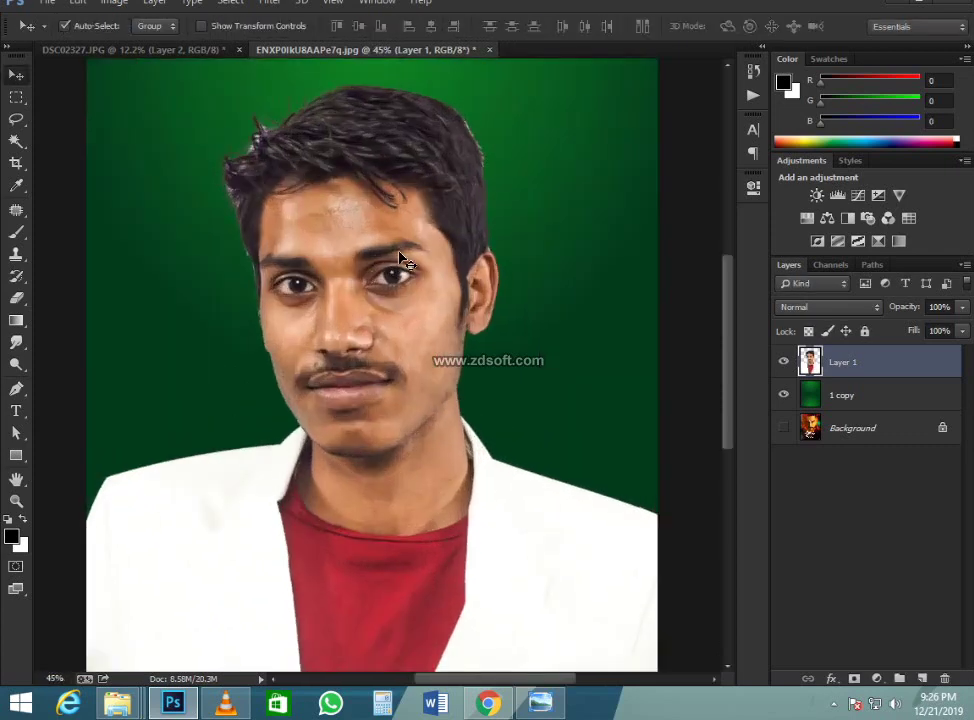
scroll(391, 268, down, 2)
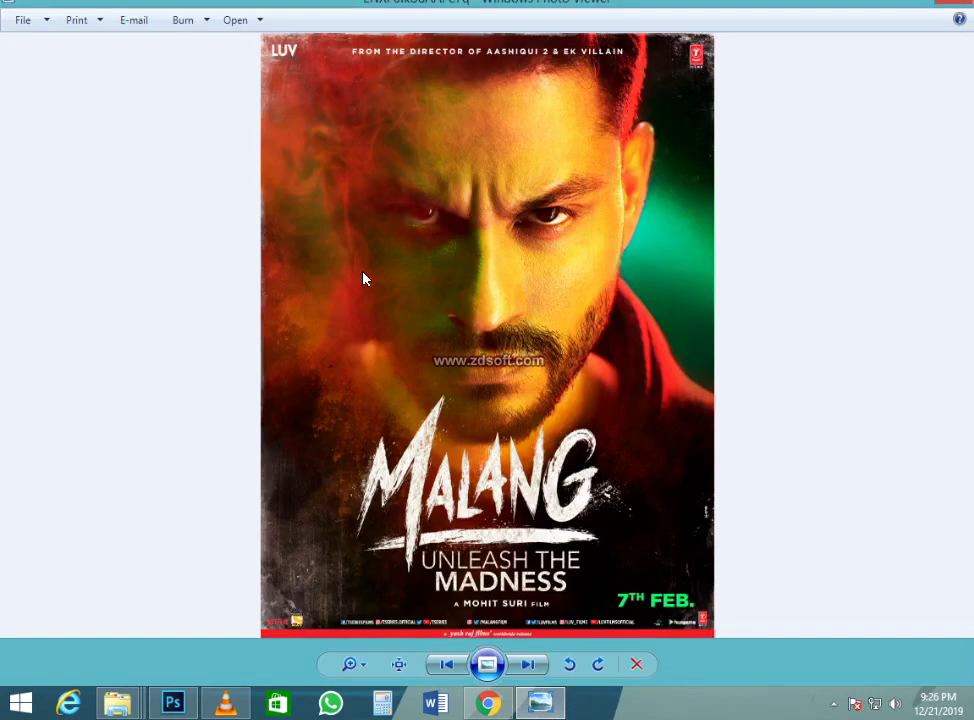
- Add a Color Balance adjustment clipped to the portrait layer, and shift its midtones toward red with Yellow–Blue at +4
click(910, 8)
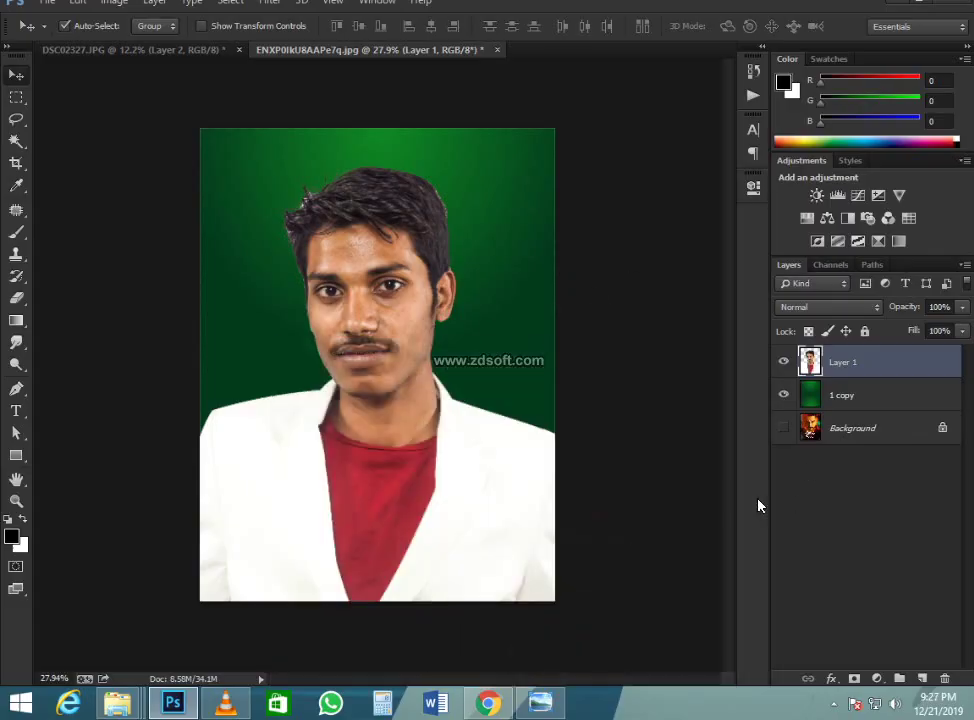
click(877, 678)
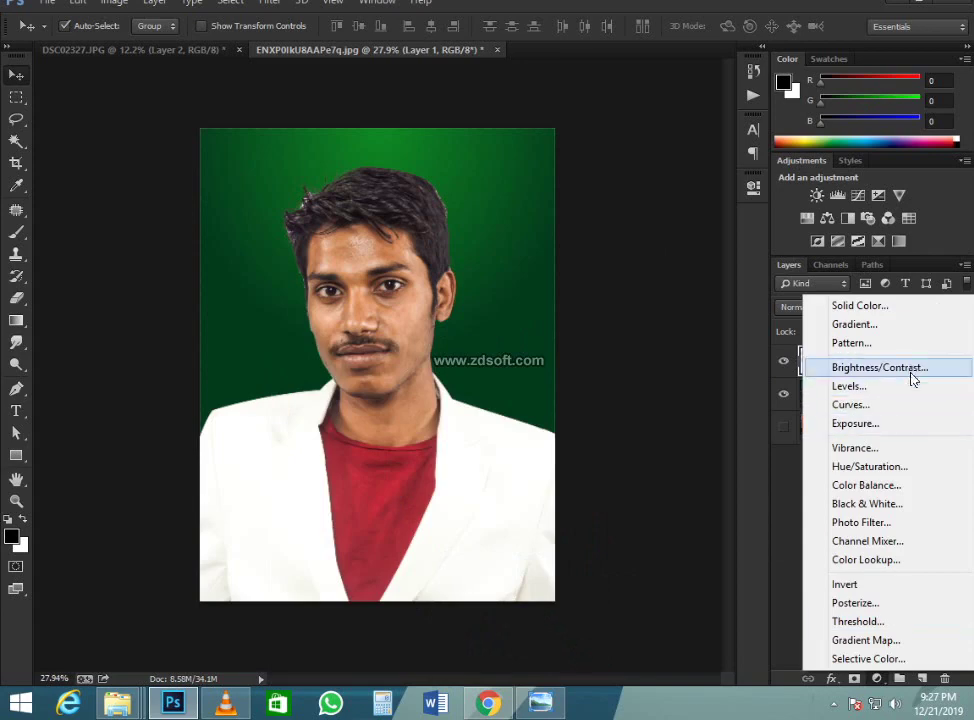
click(895, 485)
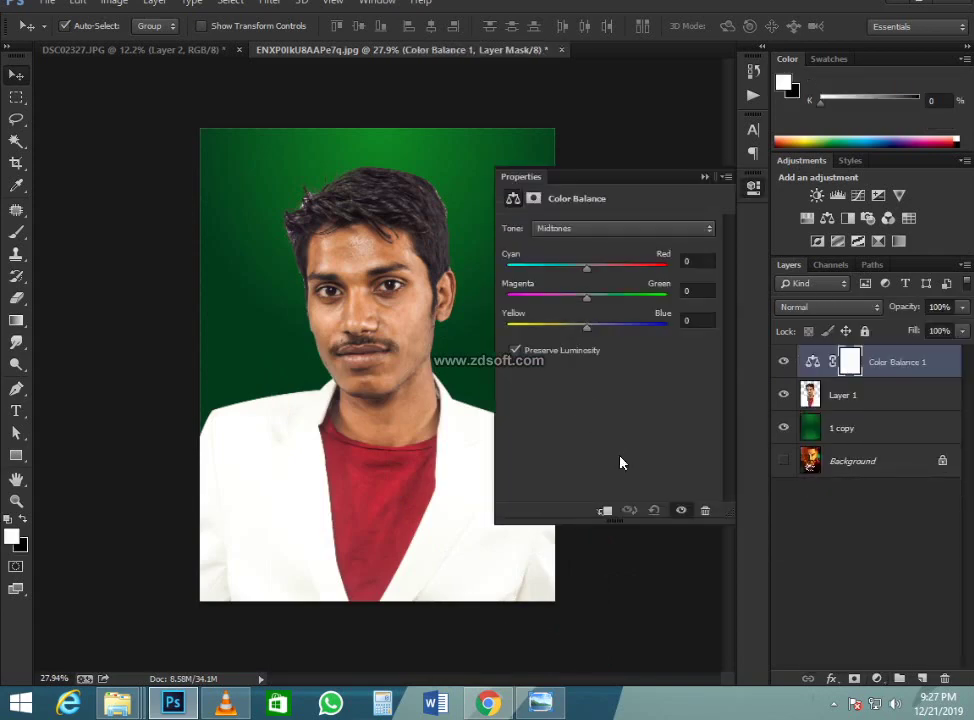
click(605, 510)
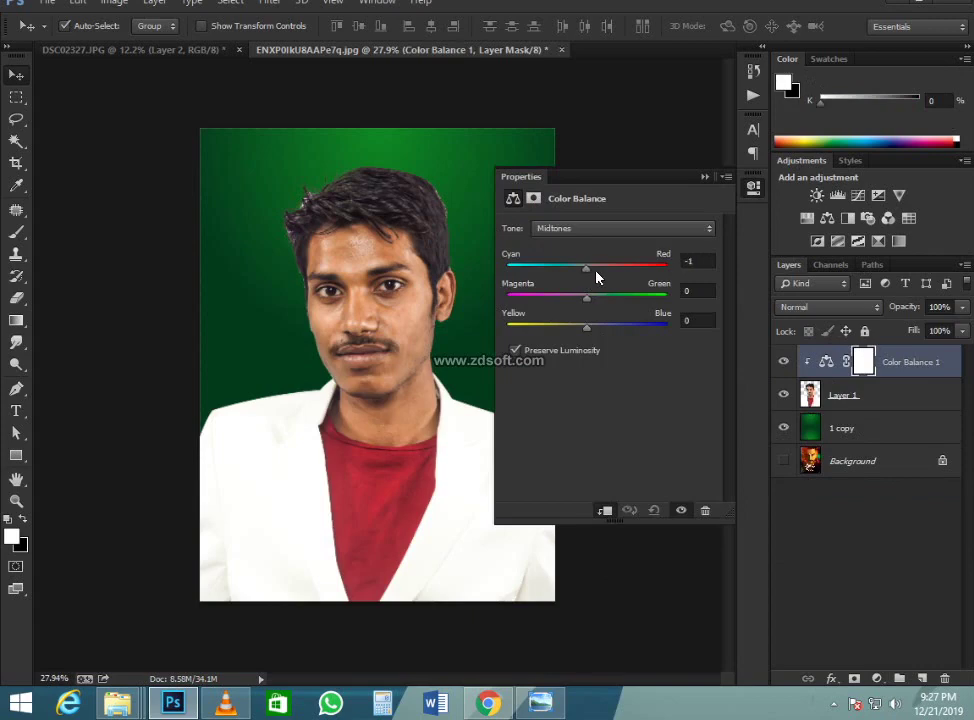
drag(596, 277, 583, 326)
- Set the Color Balance shadows to Cyan–Red +6, Magenta–Green -6 and Yellow–Blue -7
click(604, 228)
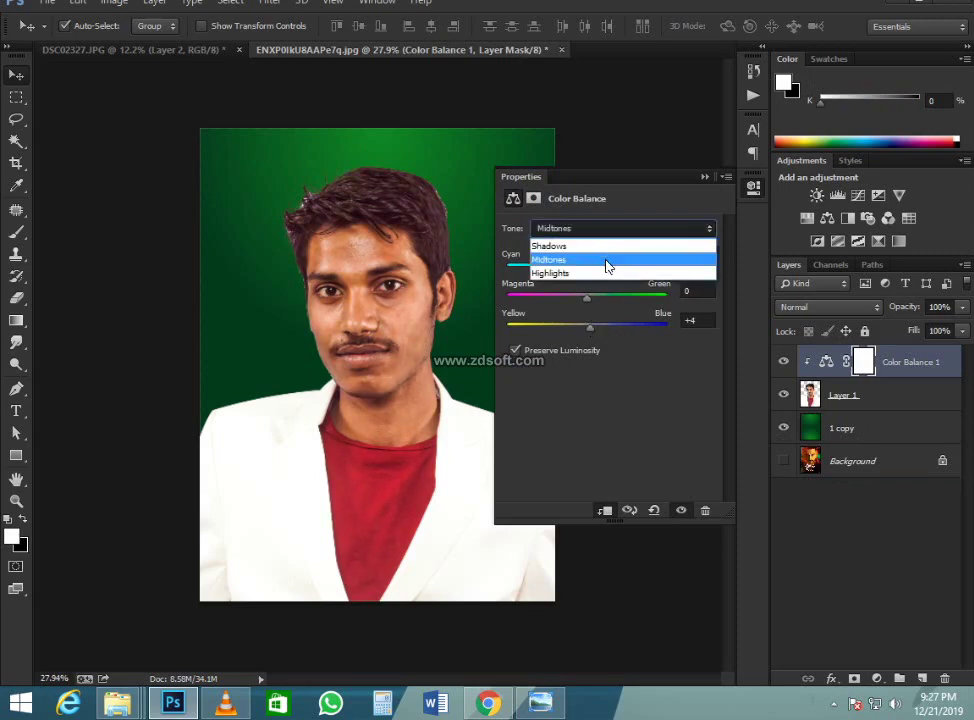
click(604, 247)
drag(589, 266, 584, 333)
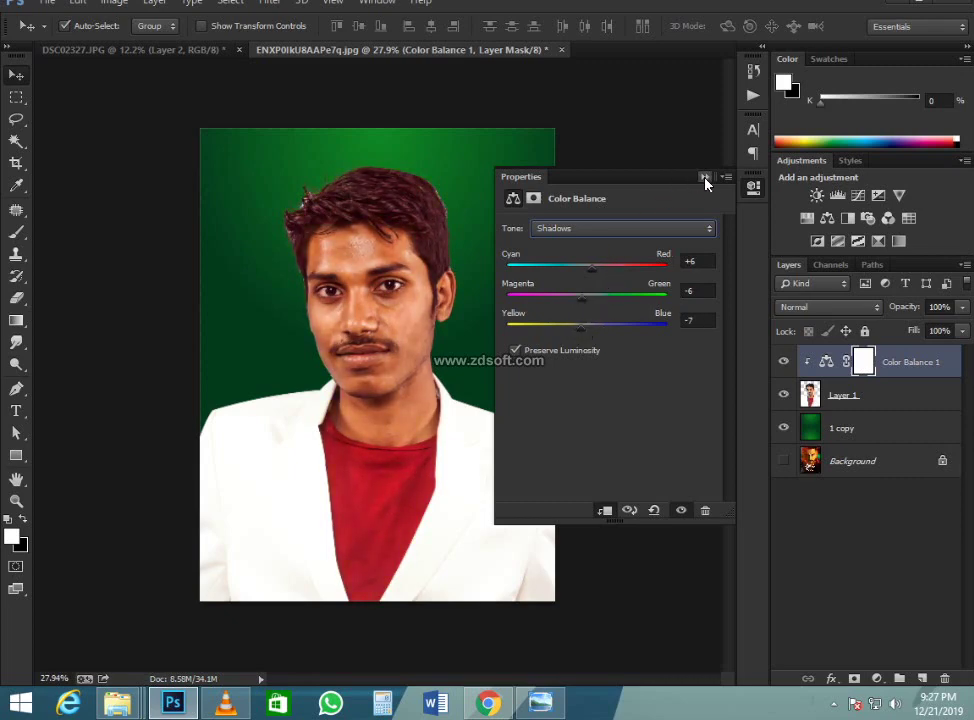
- Set the Color Balance highlights to Cyan–Red -14 and Magenta–Green -3, and shift them toward yellow
click(672, 228)
click(605, 274)
drag(568, 271, 586, 303)
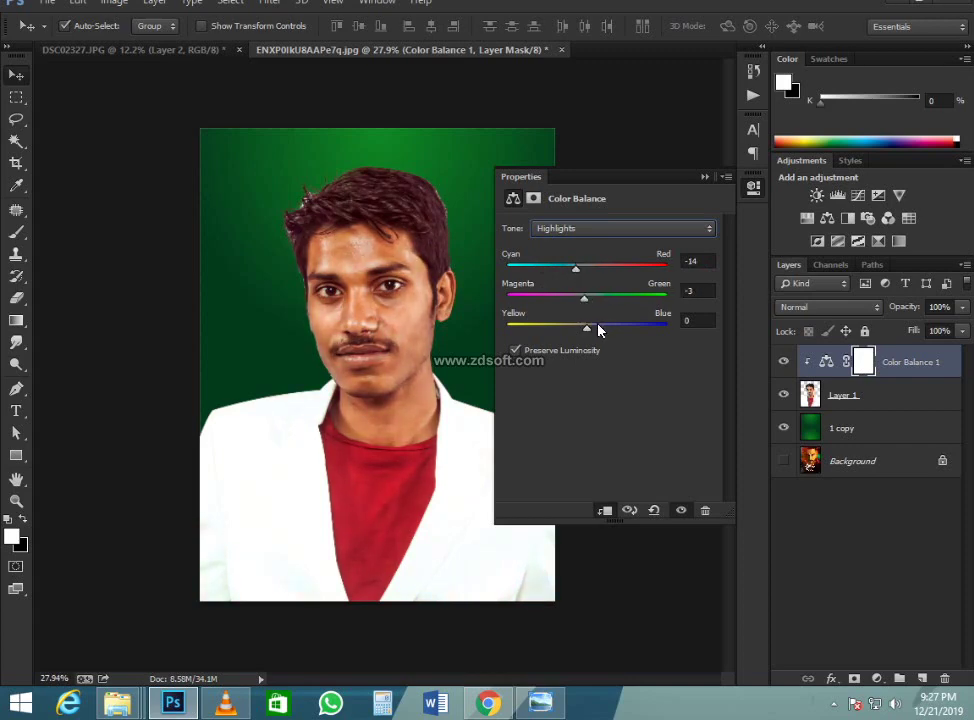
drag(567, 333, 570, 333)
click(705, 177)
- Examine the colour-balanced portrait up close and compare it with the lighting and smoke in the Malang reference poster
scroll(402, 280, up, 6)
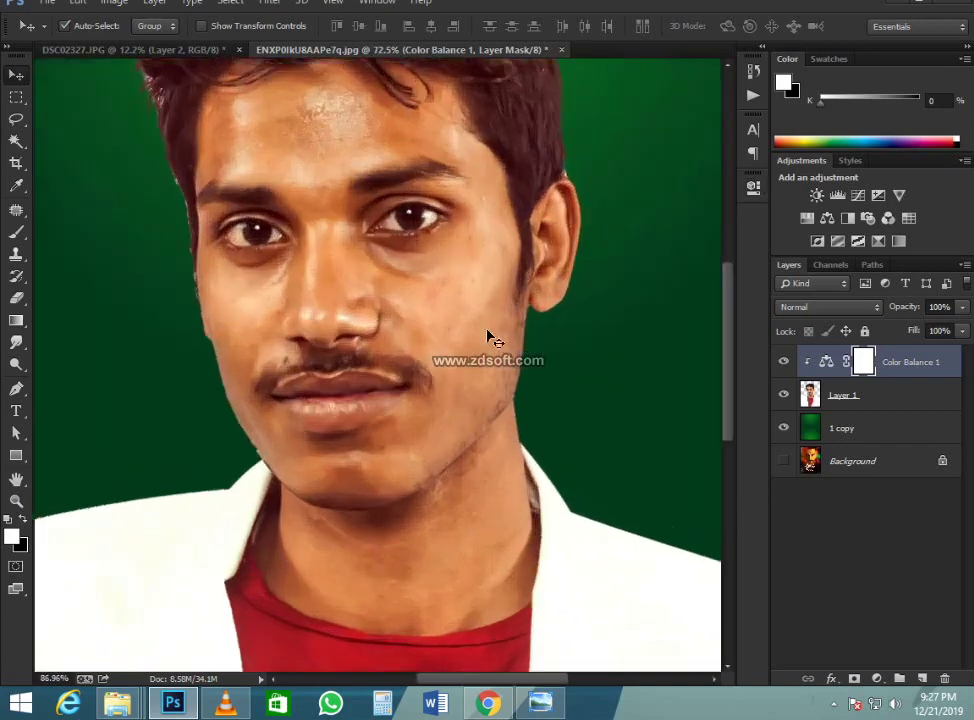
scroll(266, 272, down, 11)
scroll(343, 452, up, 1)
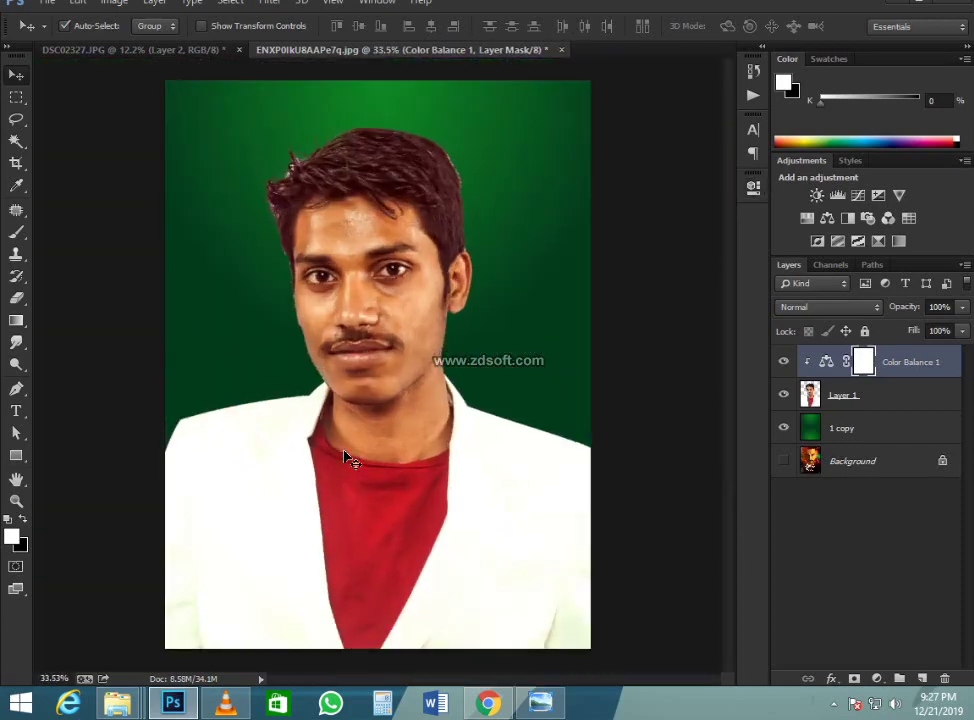
click(540, 703)
scroll(457, 330, up, 3)
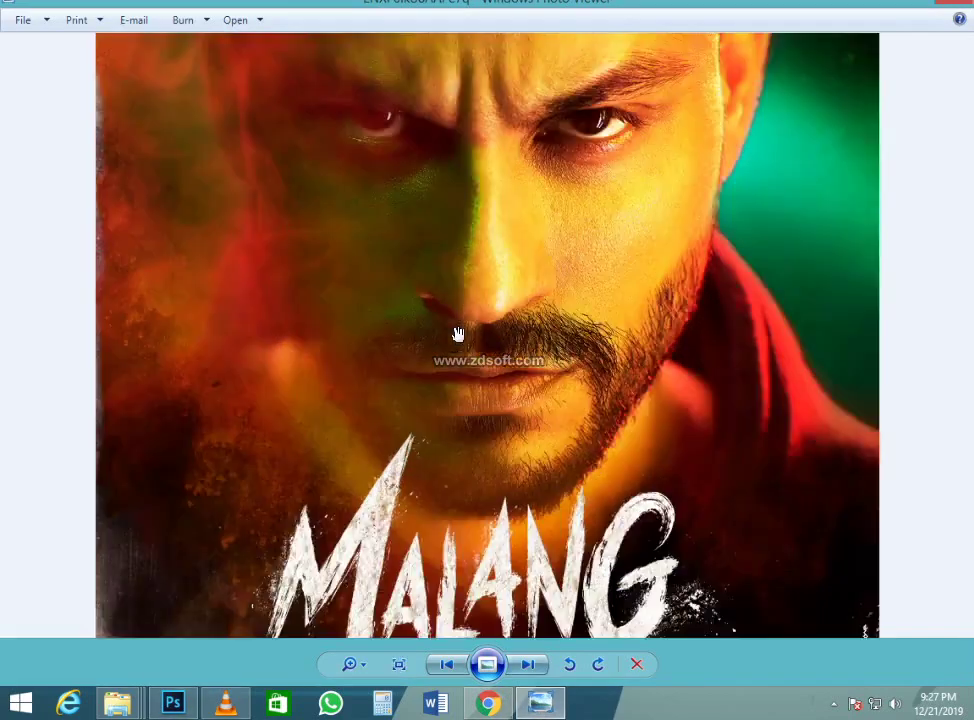
scroll(455, 301, down, 3)
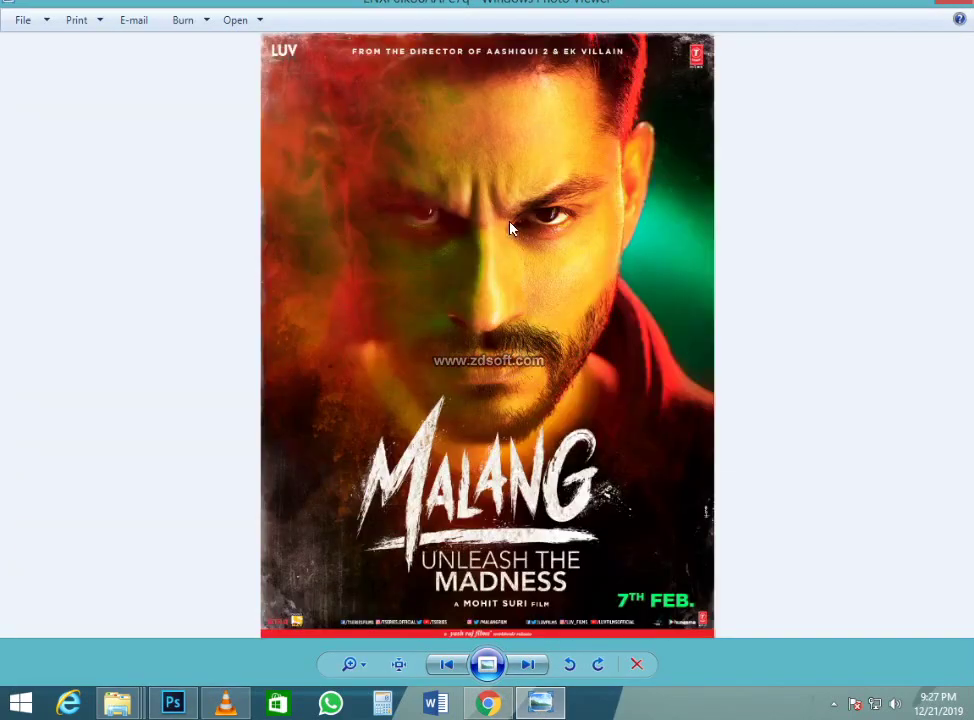
click(540, 703)
scroll(366, 354, up, 1)
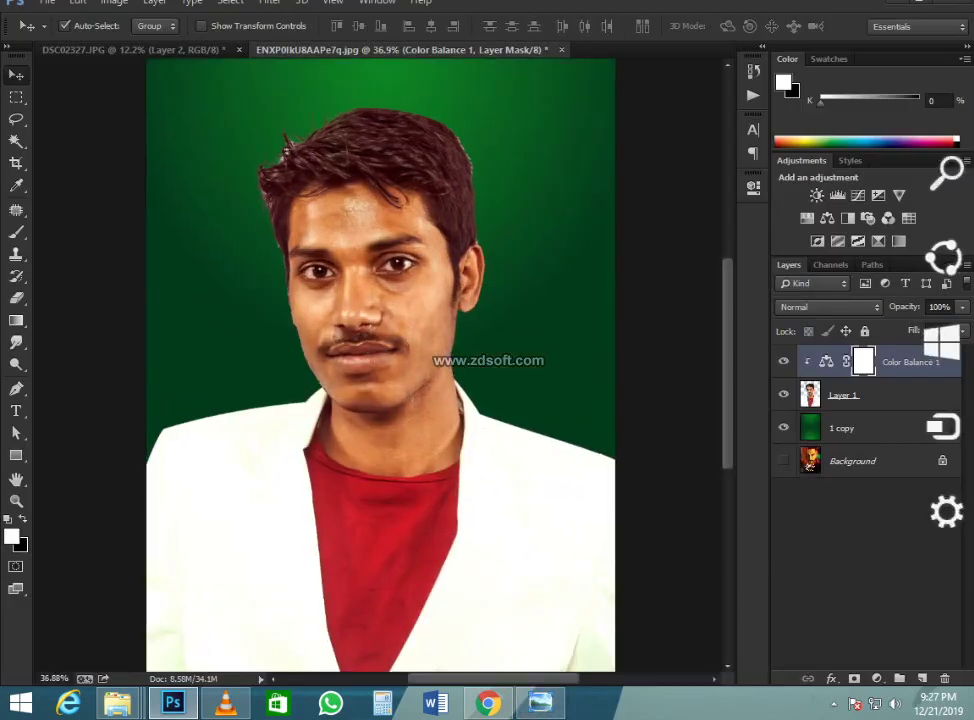
- Switch to Chrome and search Google Images for "smoke png red" in a new tab
click(488, 703)
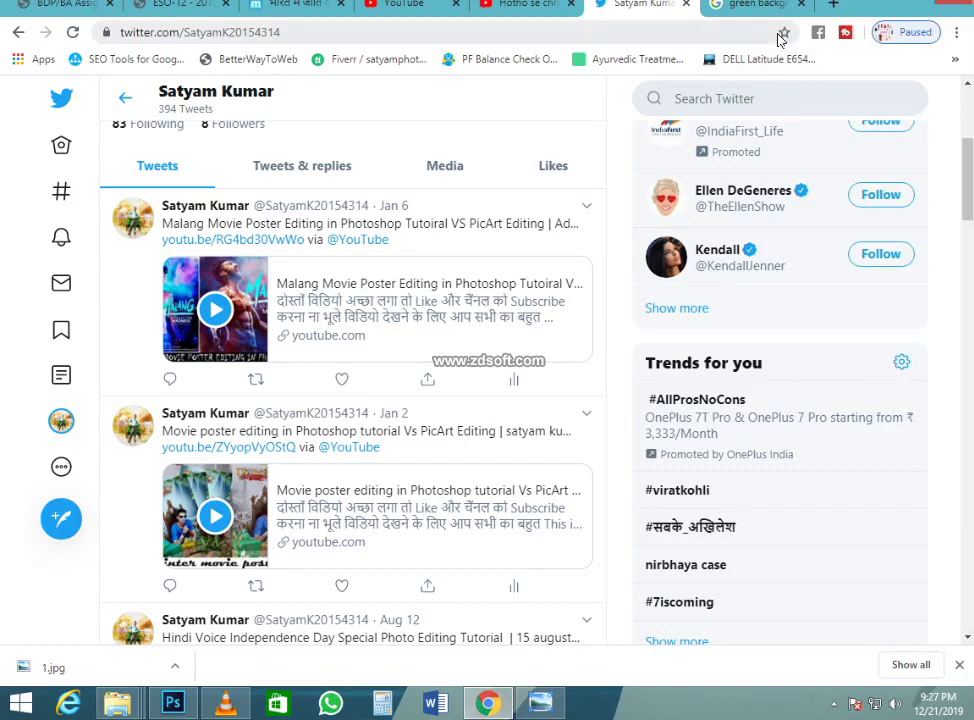
click(834, 7)
text(smoo)
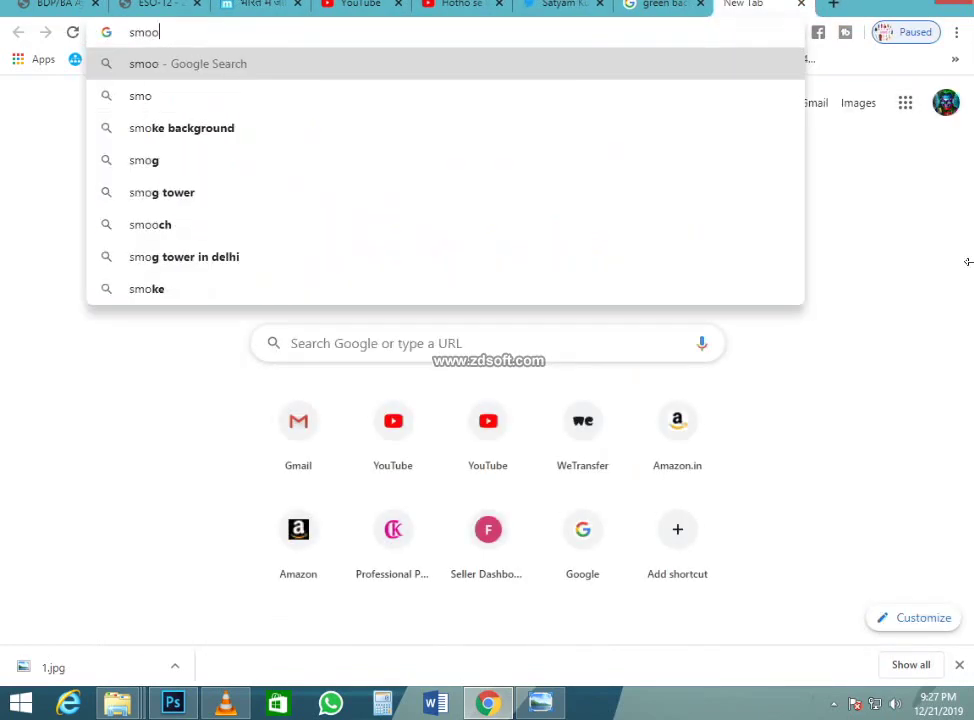
text(k png)
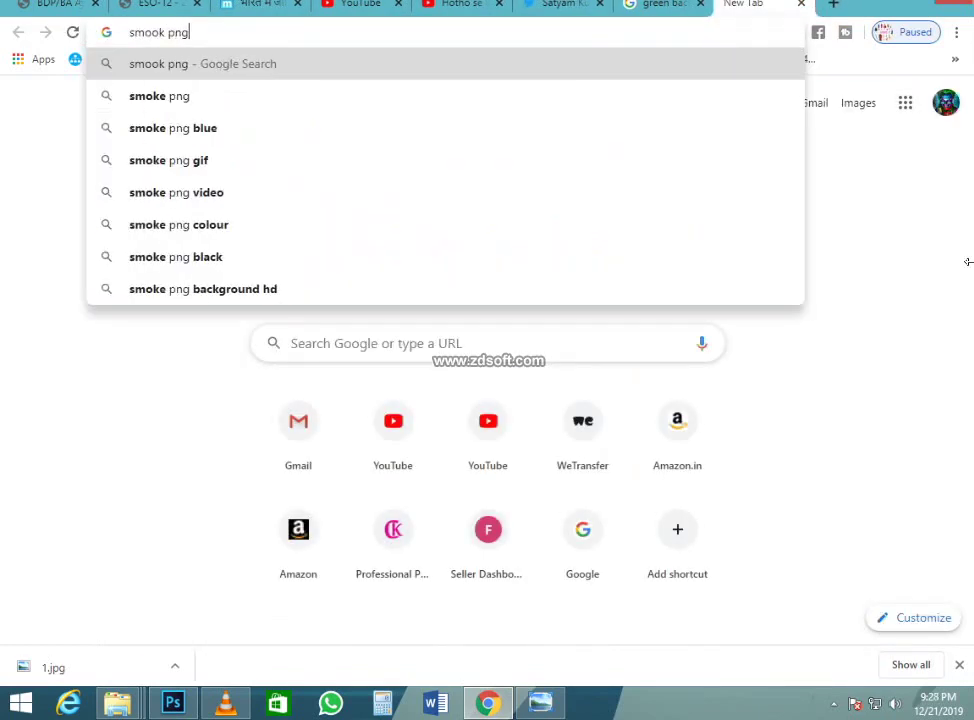
key(Down)
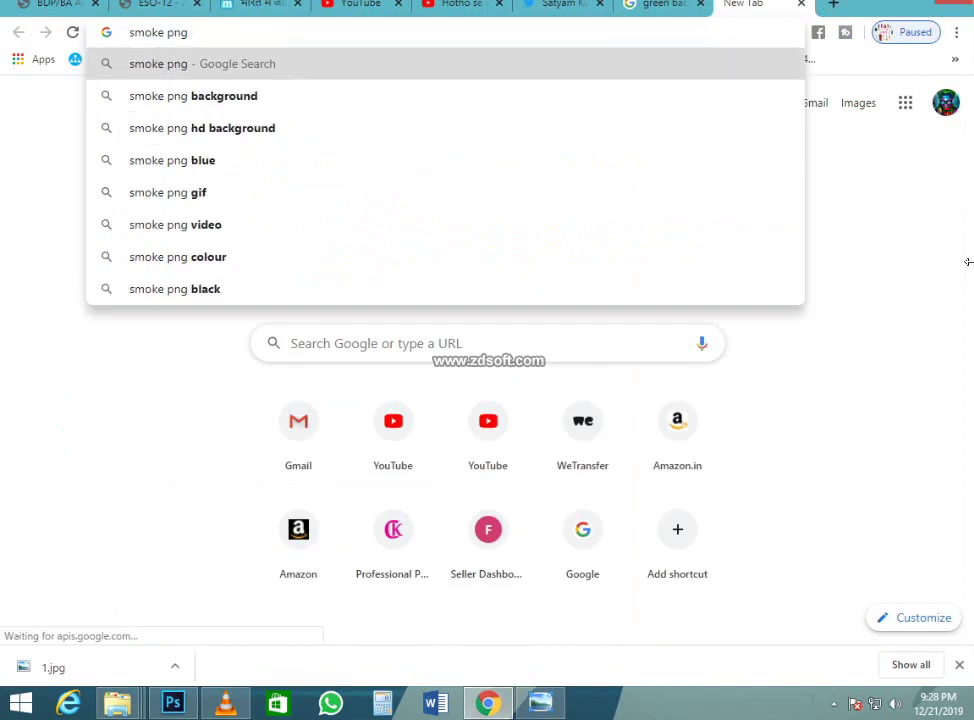
click(538, 705)
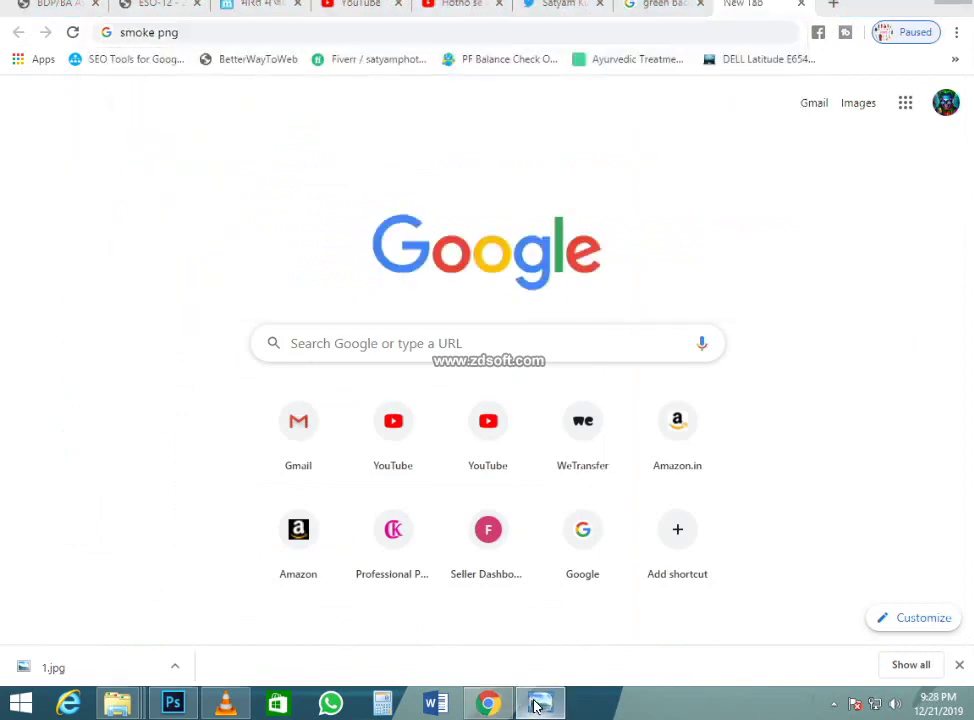
click(537, 705)
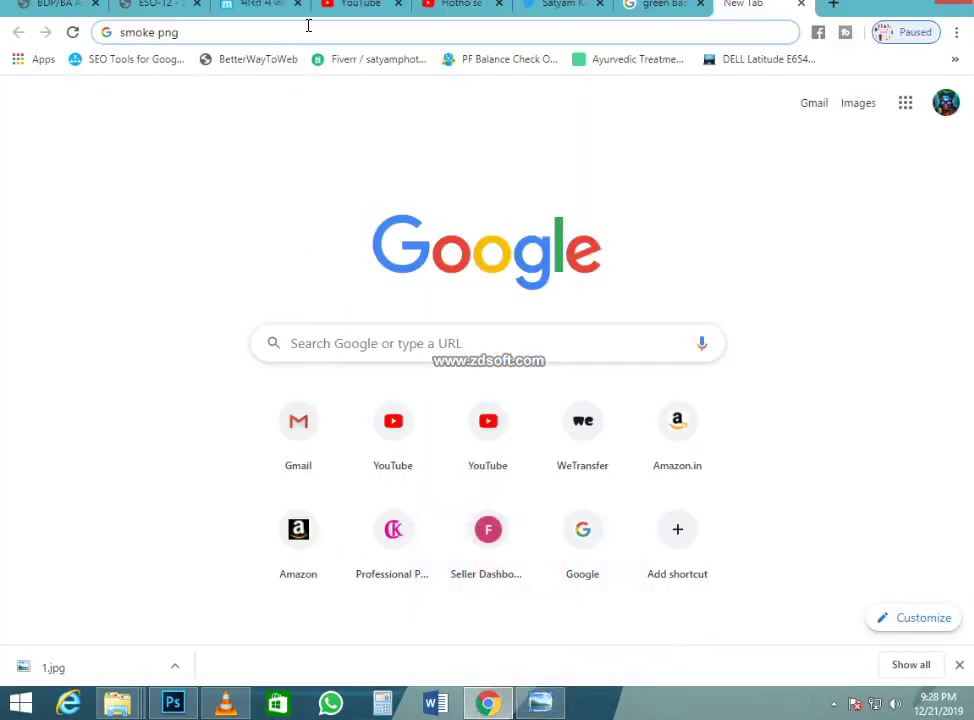
text(red)
key(Return)
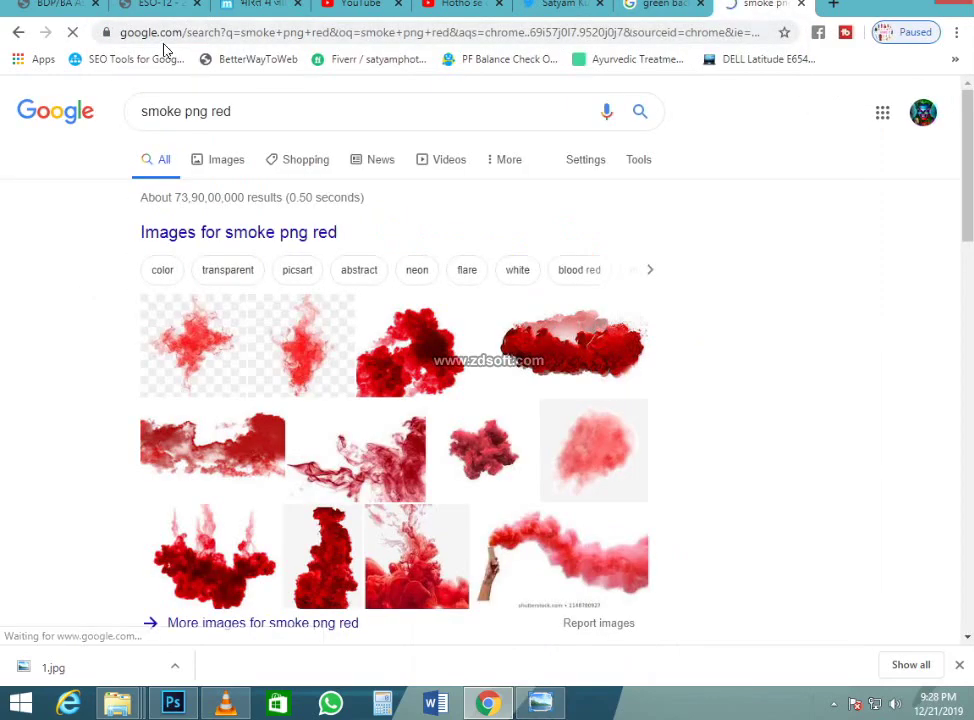
click(226, 170)
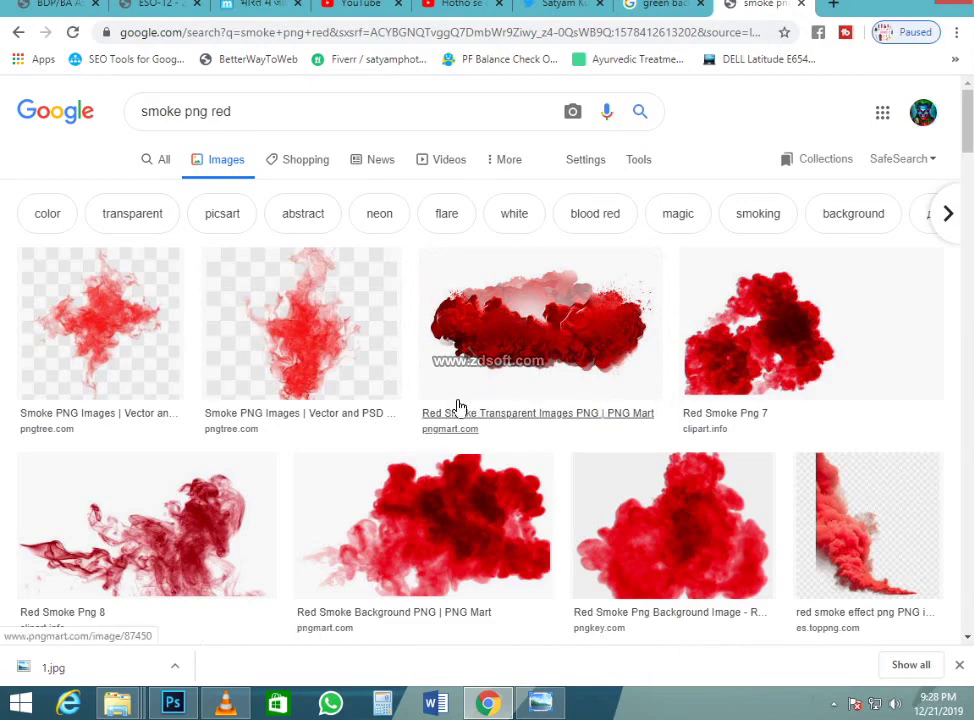
- Browse the red smoke images and open the preview of the upright red smoke plume from pngtree.com
scroll(341, 398, down, 2)
scroll(352, 385, down, 4)
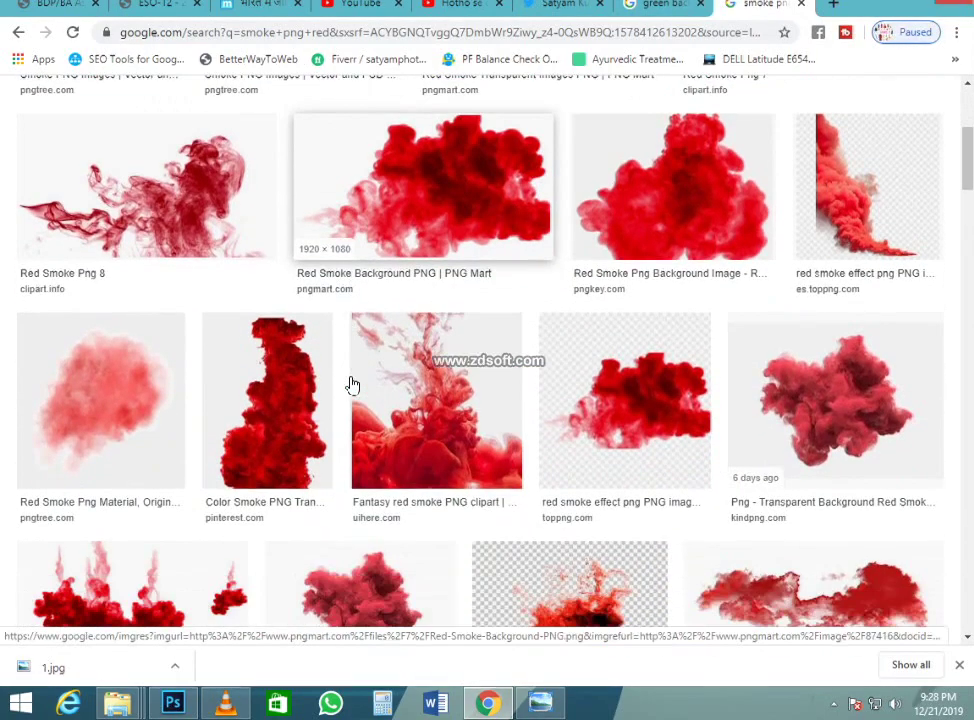
scroll(358, 380, down, 4)
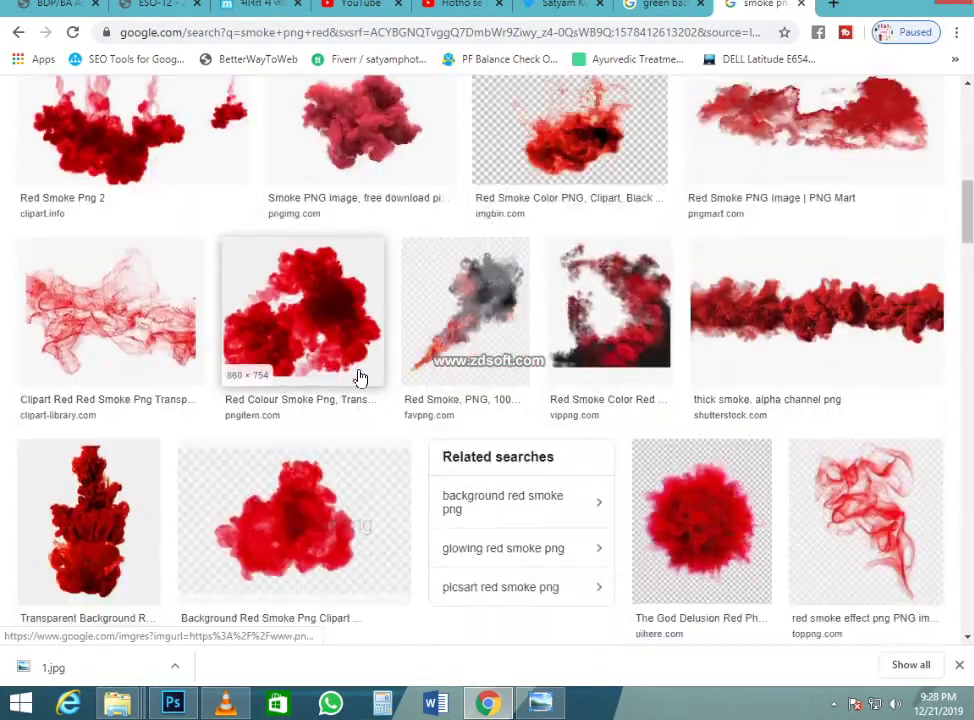
scroll(340, 398, up, 7)
scroll(338, 400, up, 4)
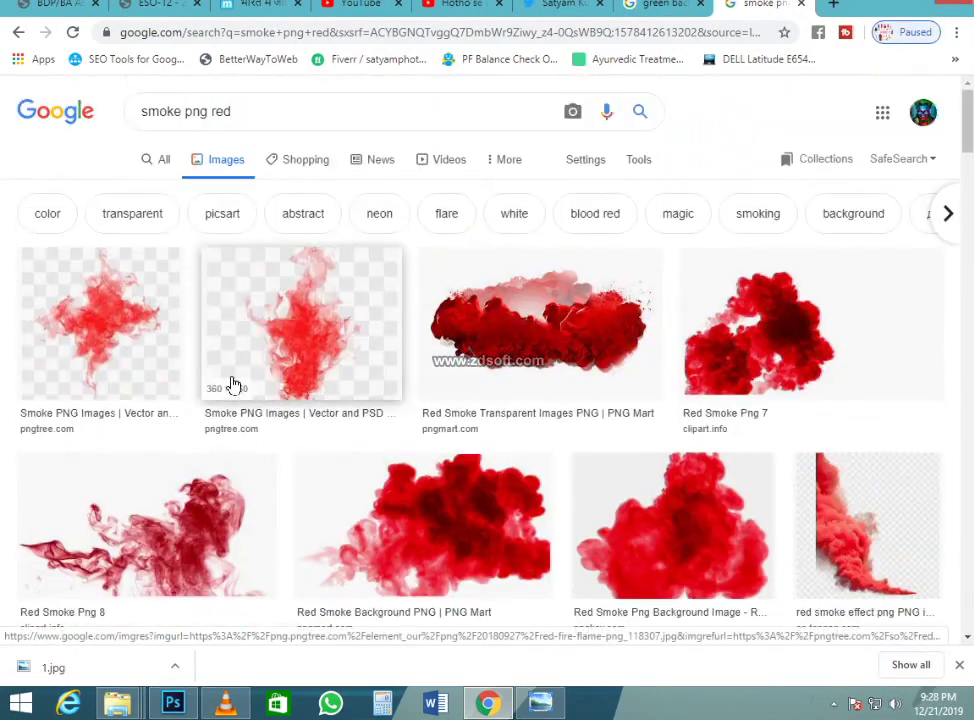
click(297, 333)
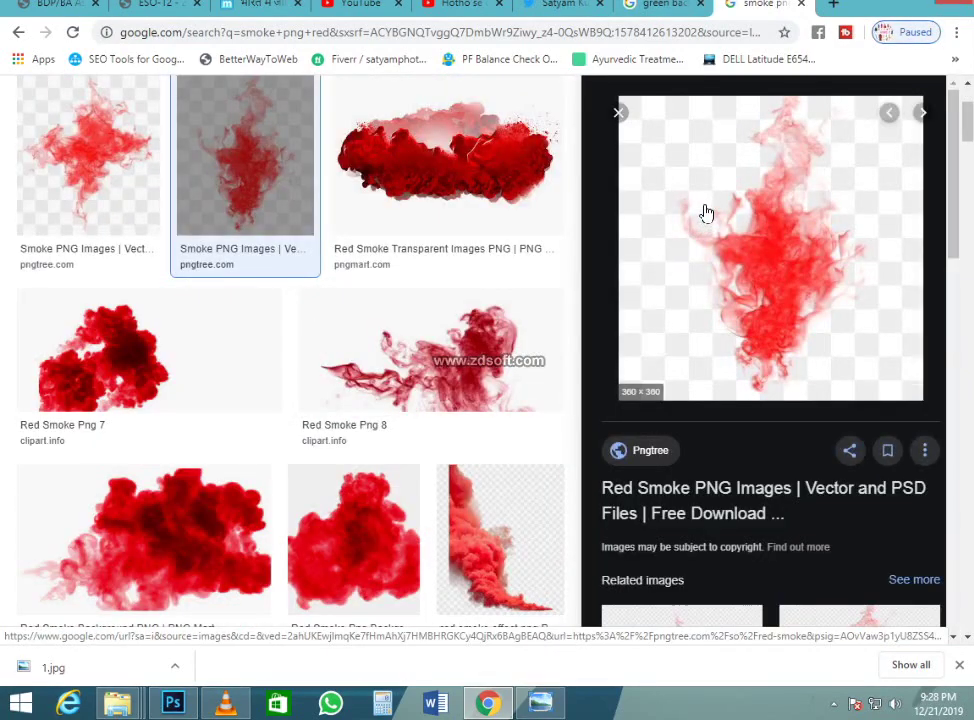
right_click(705, 213)
click(760, 358)
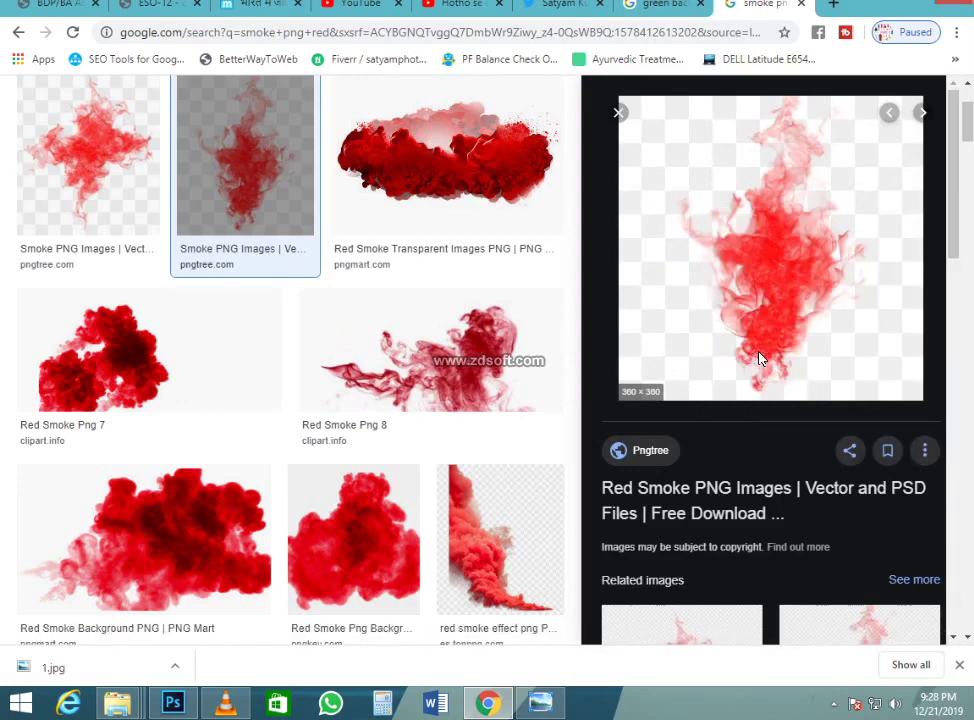
click(486, 366)
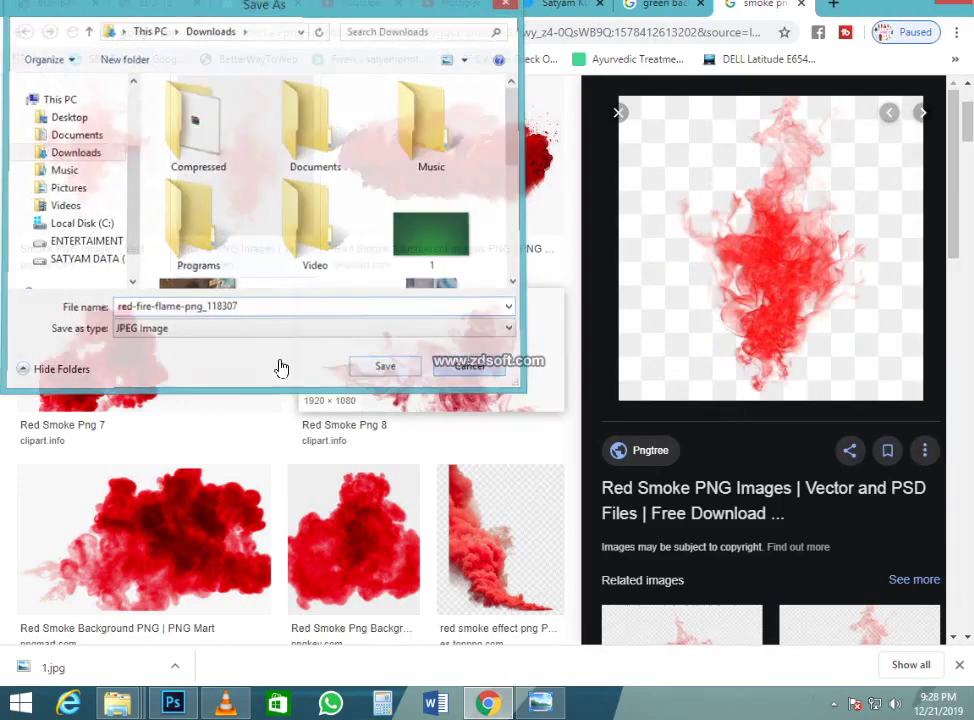
- Open the related Red Flame smoke image from pngtree.com and try to save it to the Downloads folder
scroll(772, 472, down, 2)
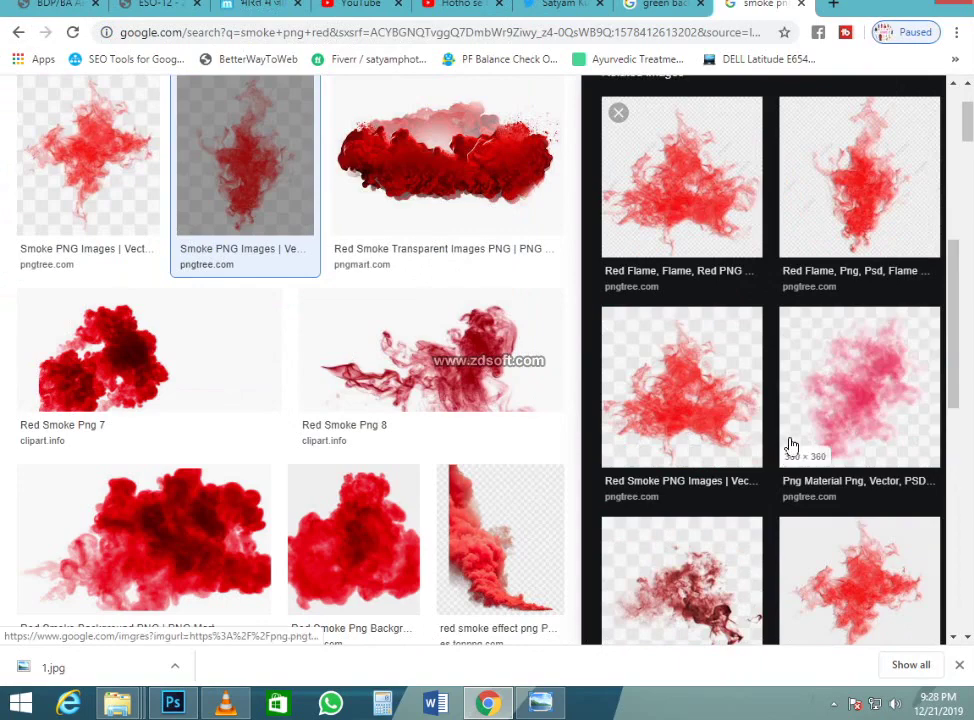
click(848, 209)
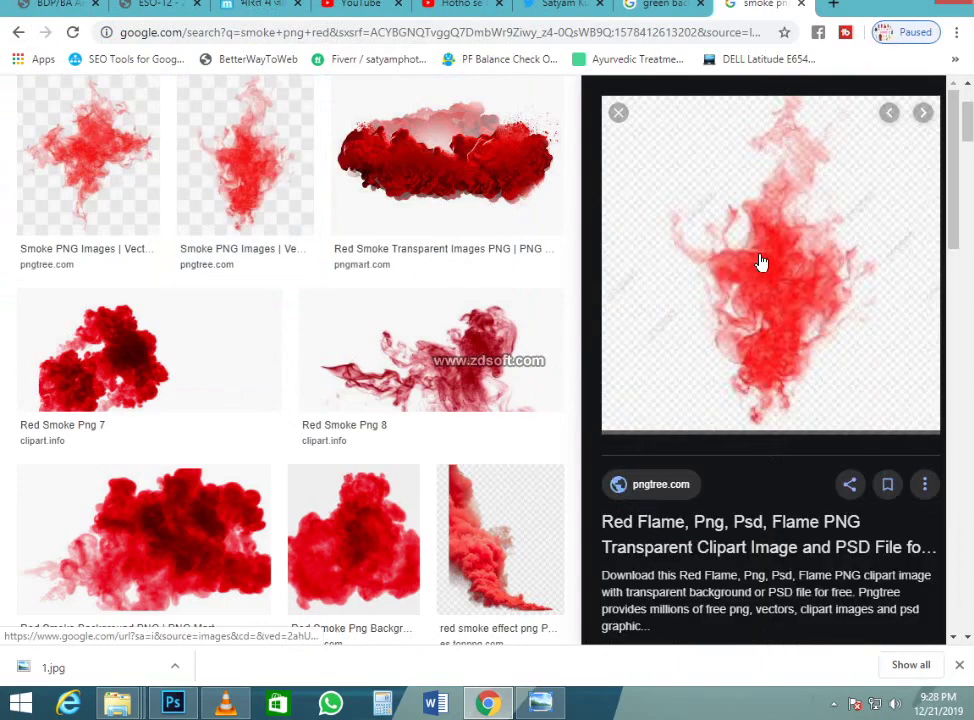
right_click(728, 242)
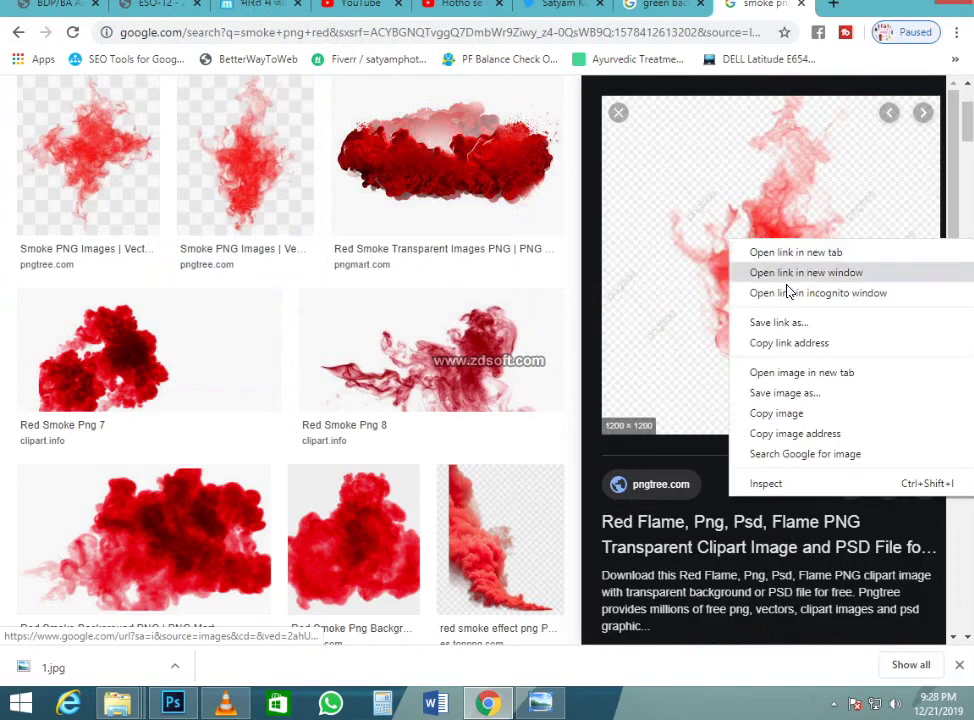
click(790, 392)
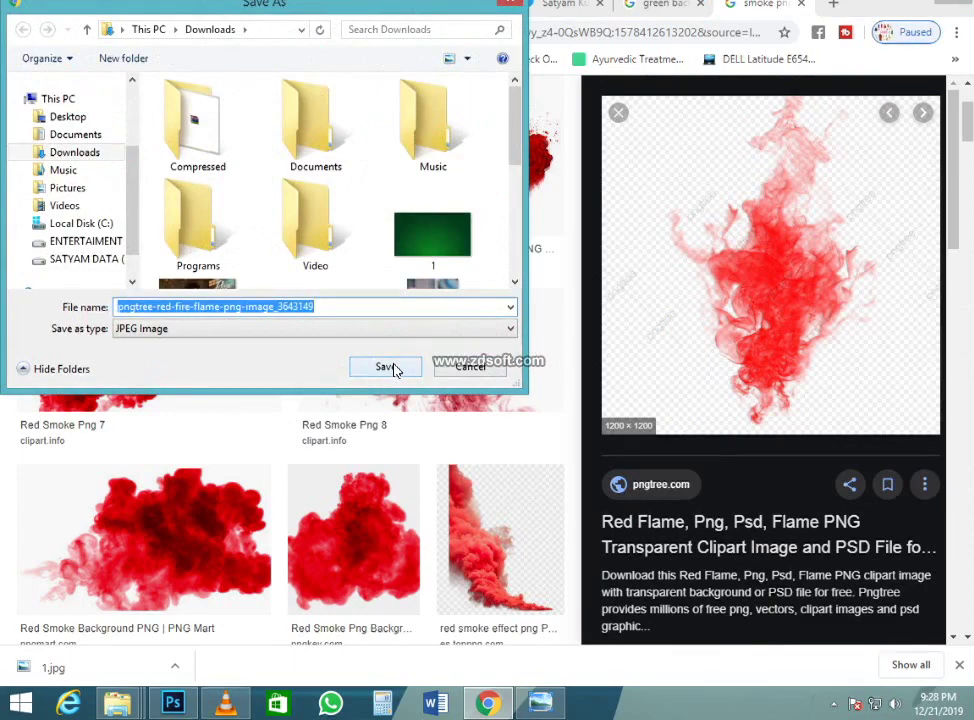
click(470, 367)
- Open the Red Smoke Png 8 image from clipart.info and try to save it to the Downloads folder
scroll(352, 391, down, 5)
scroll(427, 339, up, 3)
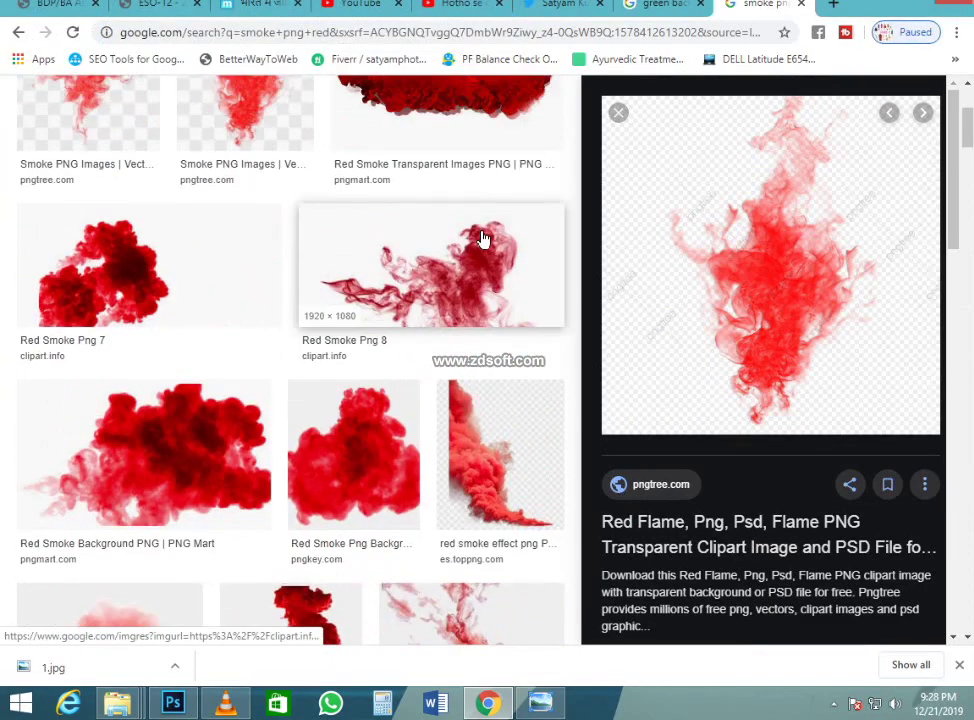
click(430, 265)
right_click(780, 191)
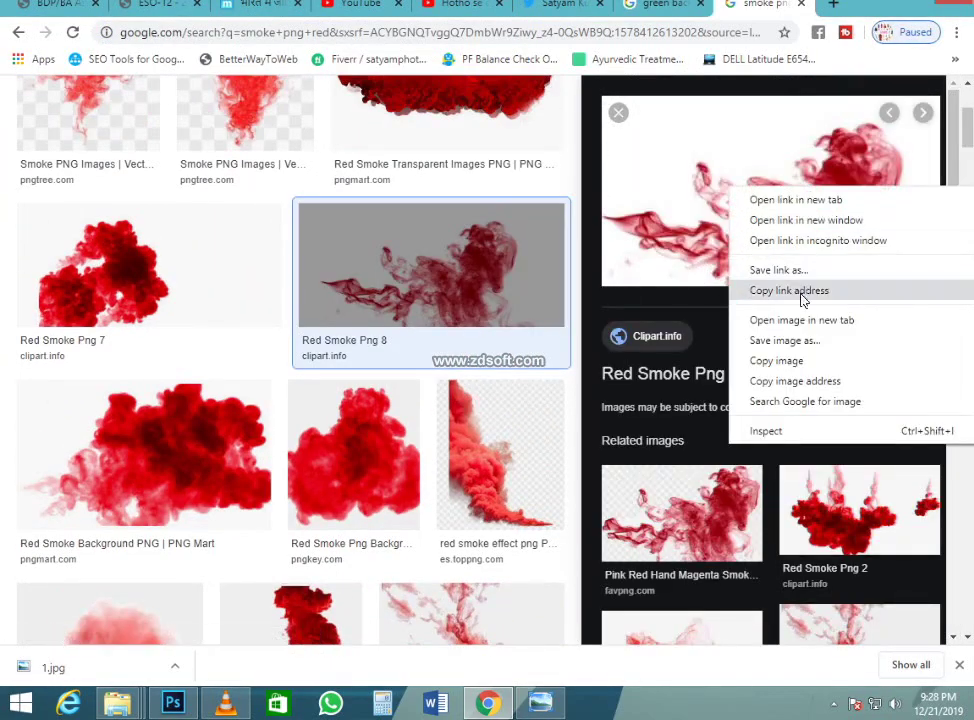
click(785, 340)
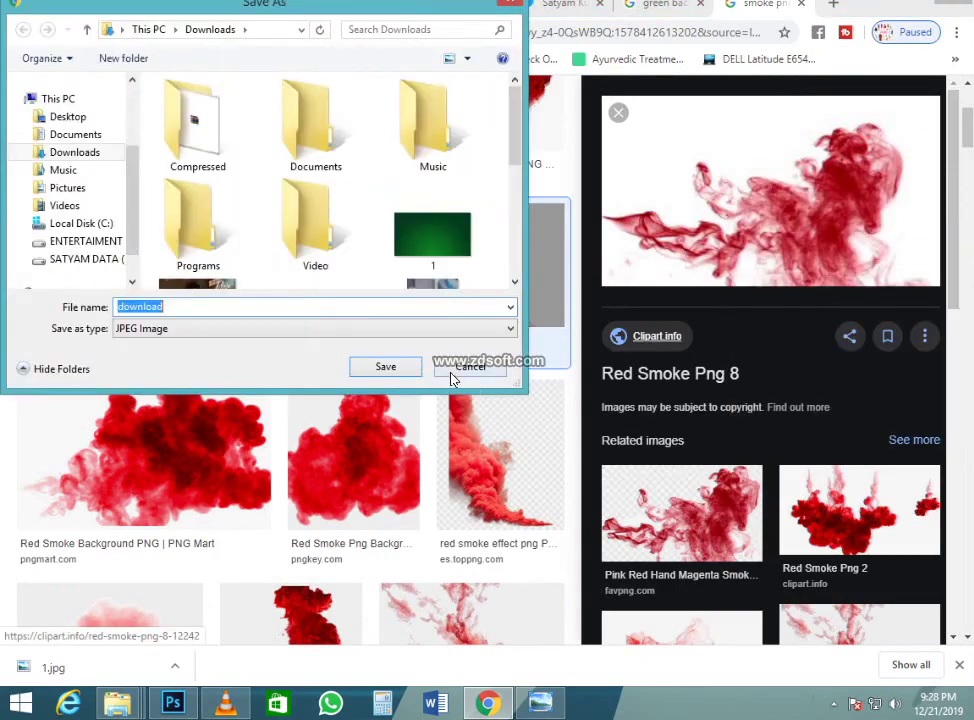
click(455, 367)
- Open the related Pink Red Hand Magenta Smoke image from favpng.com and try to save it, then close its preview
scroll(398, 435, down, 3)
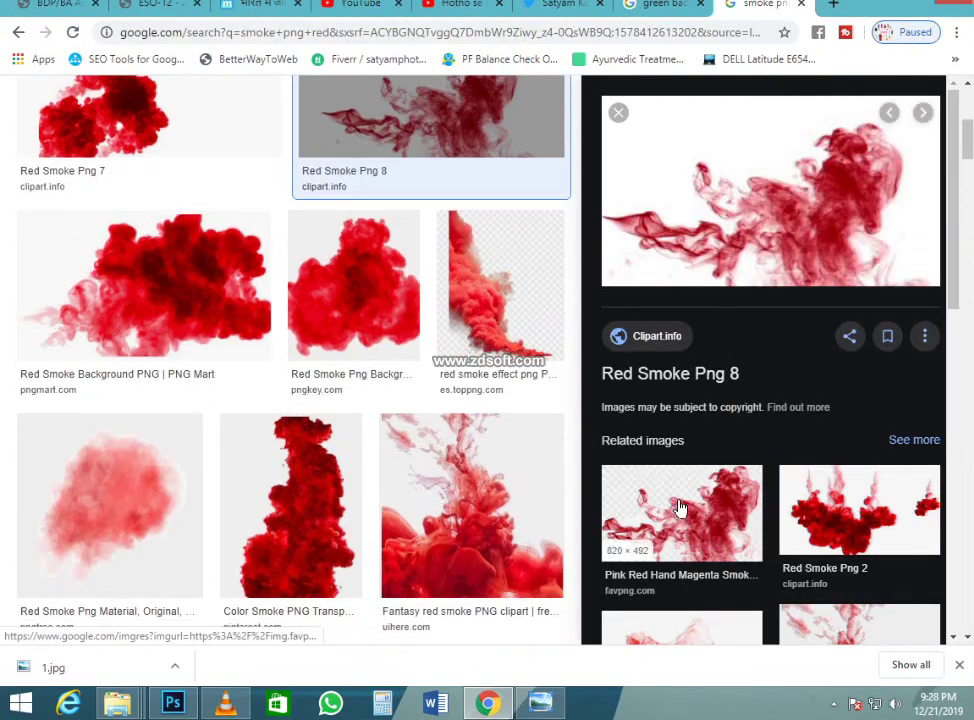
click(675, 470)
right_click(759, 176)
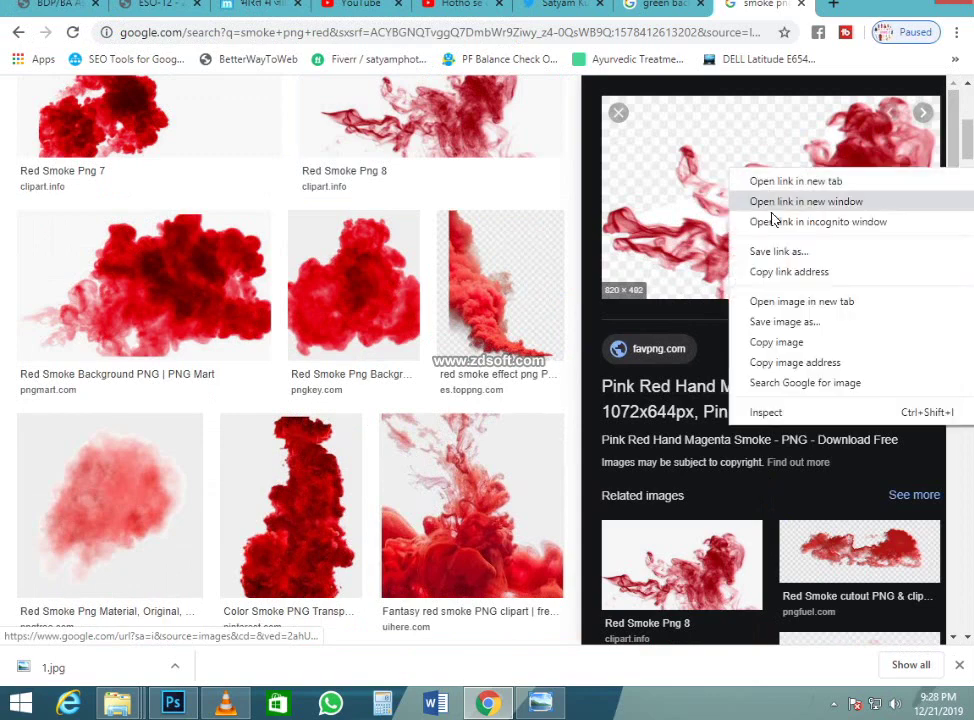
click(783, 321)
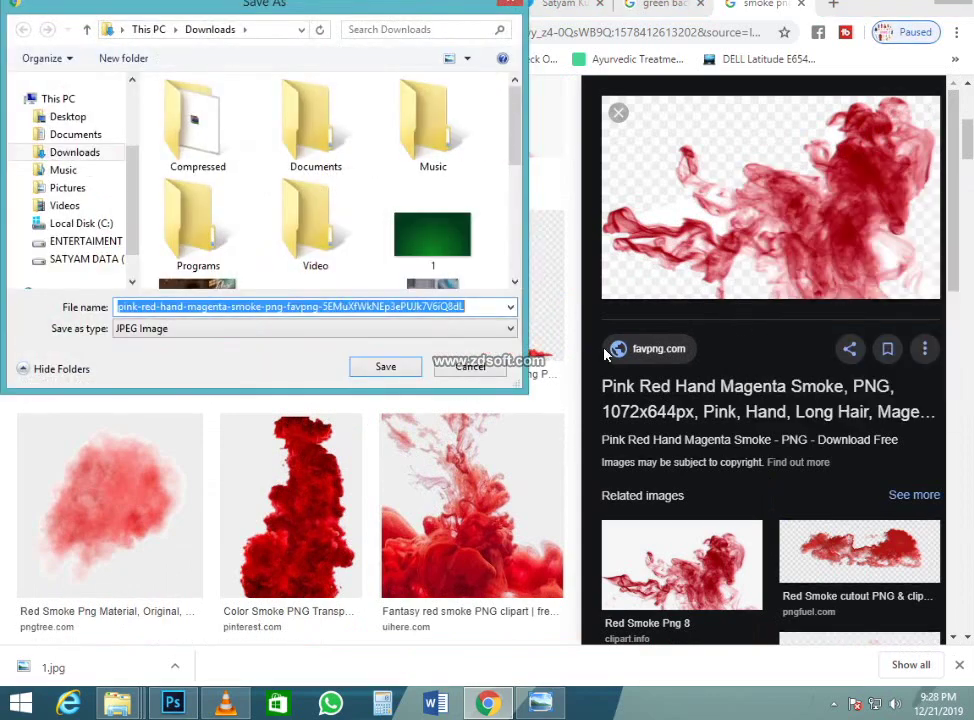
click(453, 371)
click(619, 113)
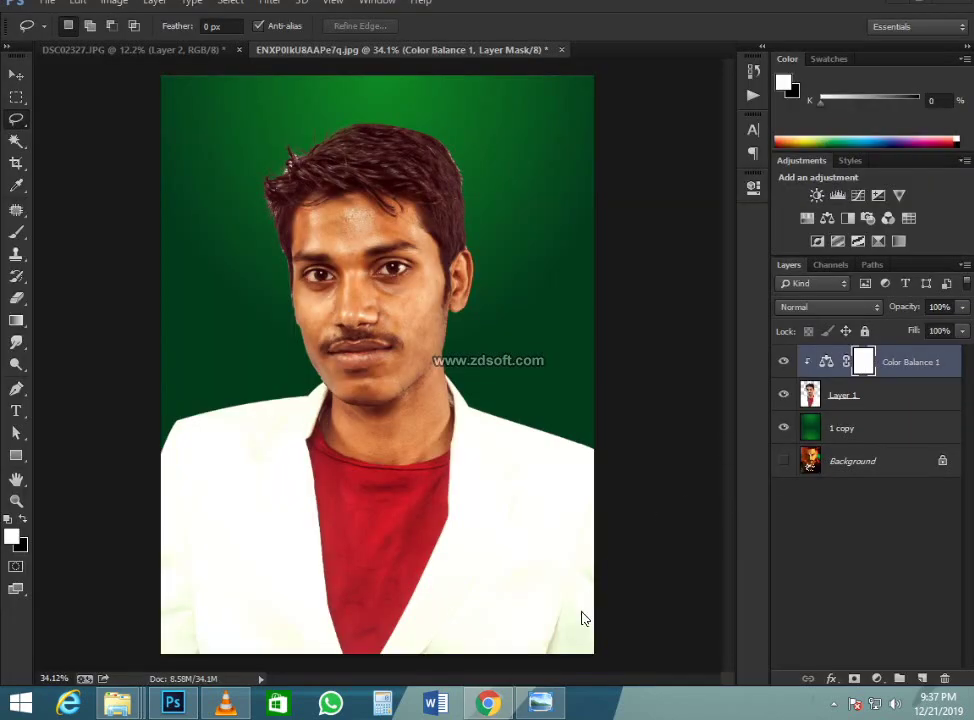
- Copy the shutterstock.com smoke cloud image from the Chrome image results and paste it into the poster in Photoshop
click(489, 703)
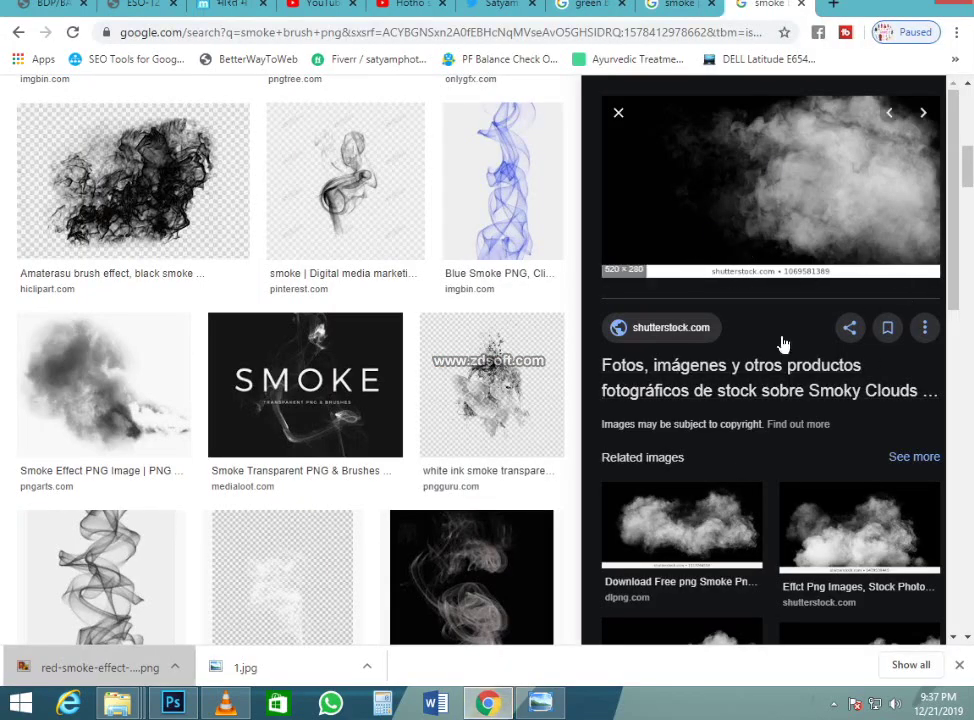
right_click(782, 130)
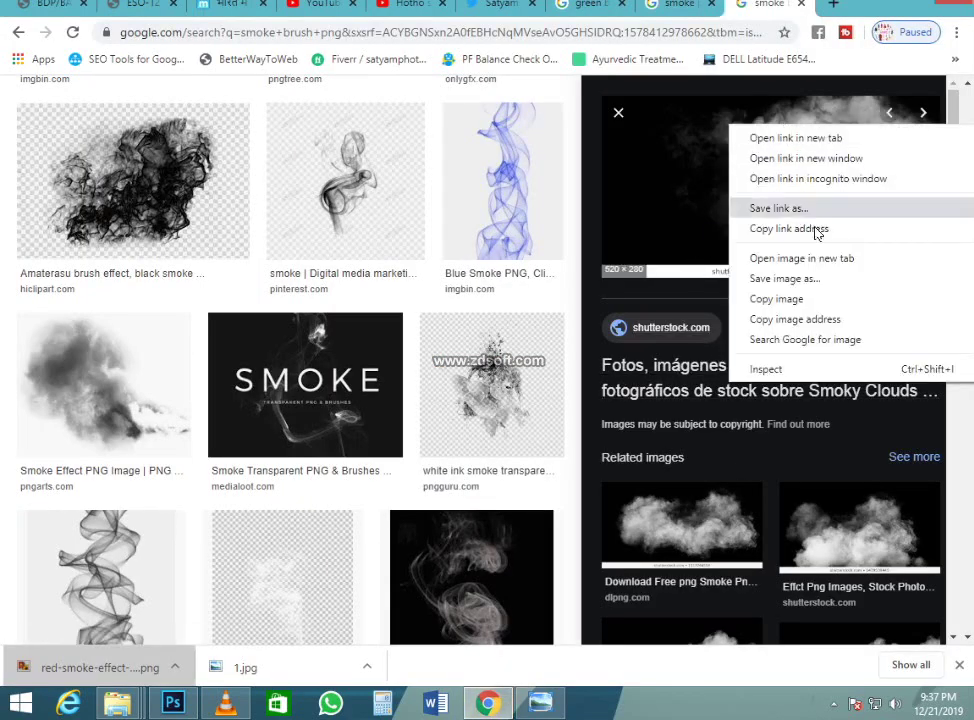
click(800, 299)
key(alt+Tab)
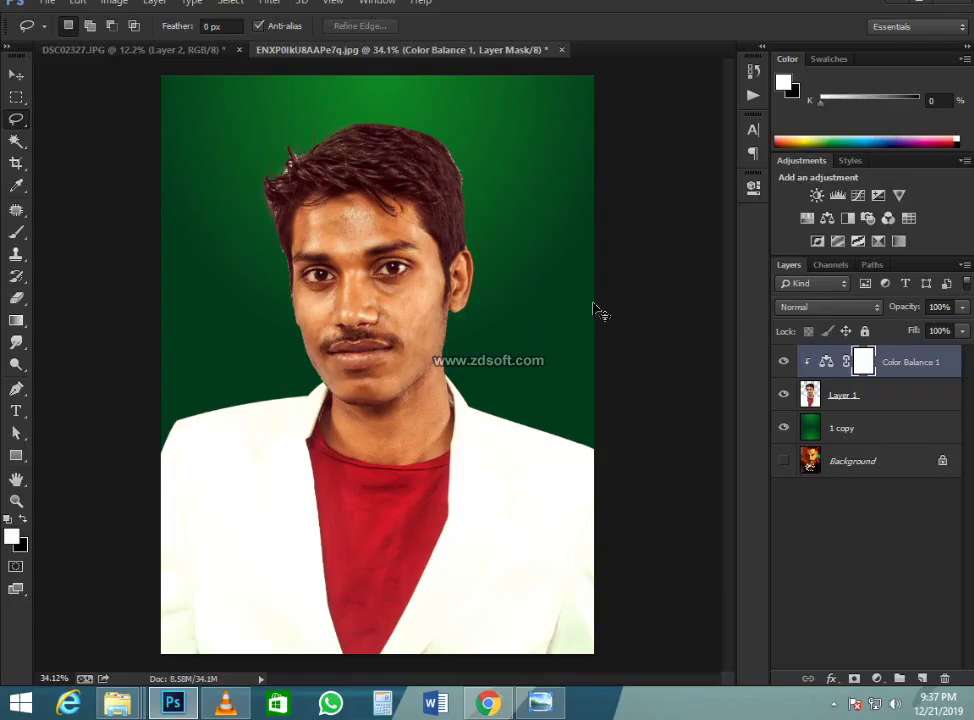
key(ctrl+v)
key(ctrl+t)
right_click(441, 382)
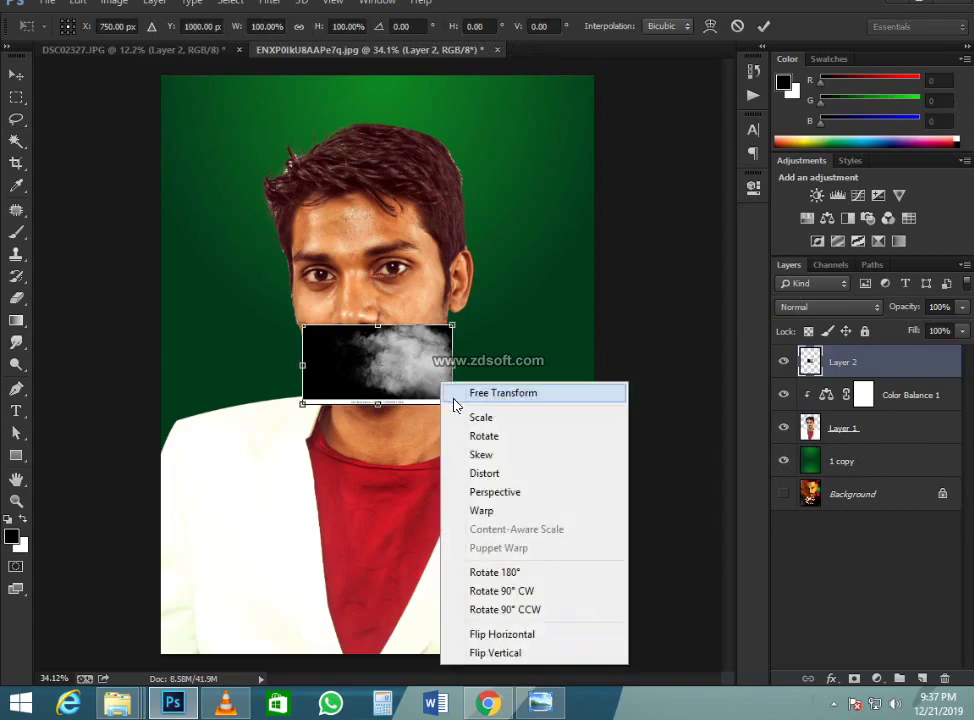
click(436, 498)
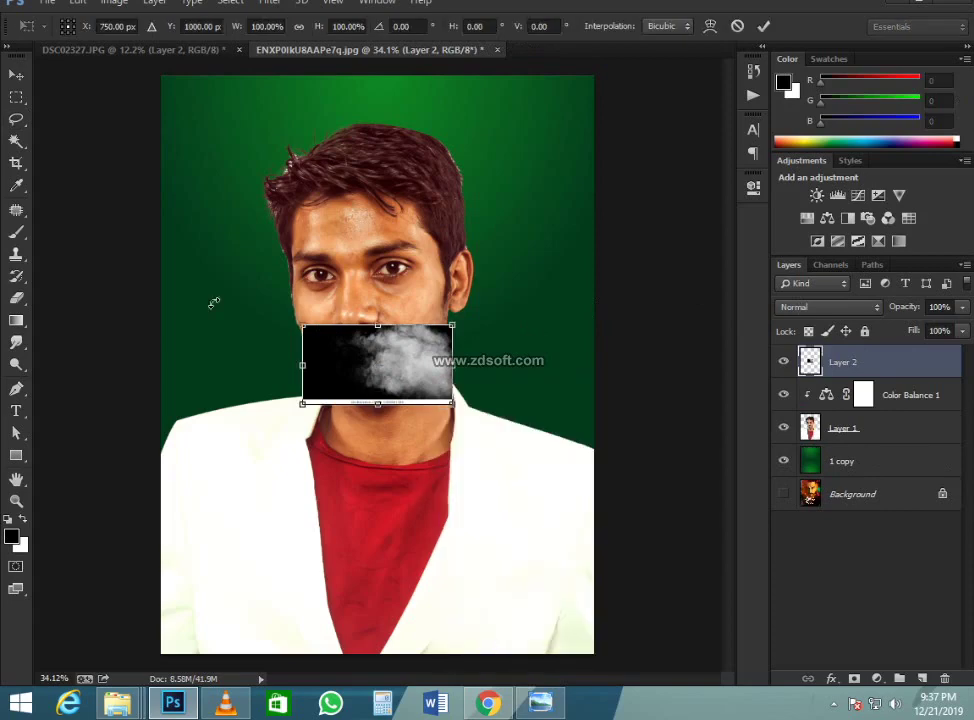
- Delete the white caption strip along the lower edge of the pasted smoke image using a rectangular selection, then deselect
click(12, 98)
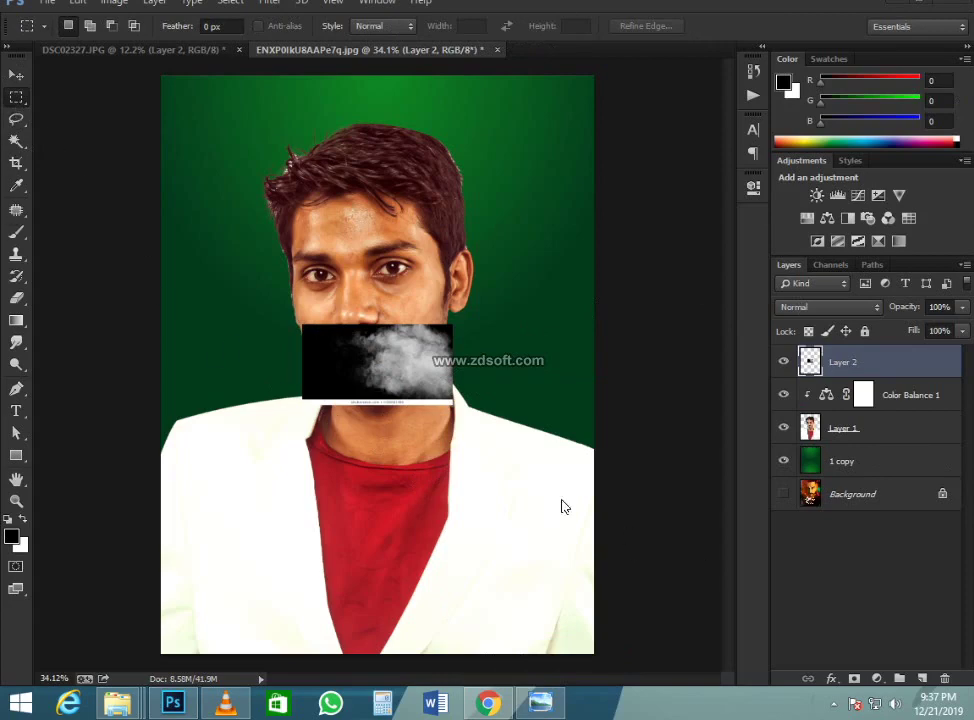
drag(294, 397, 514, 422)
key(ctrl+d)
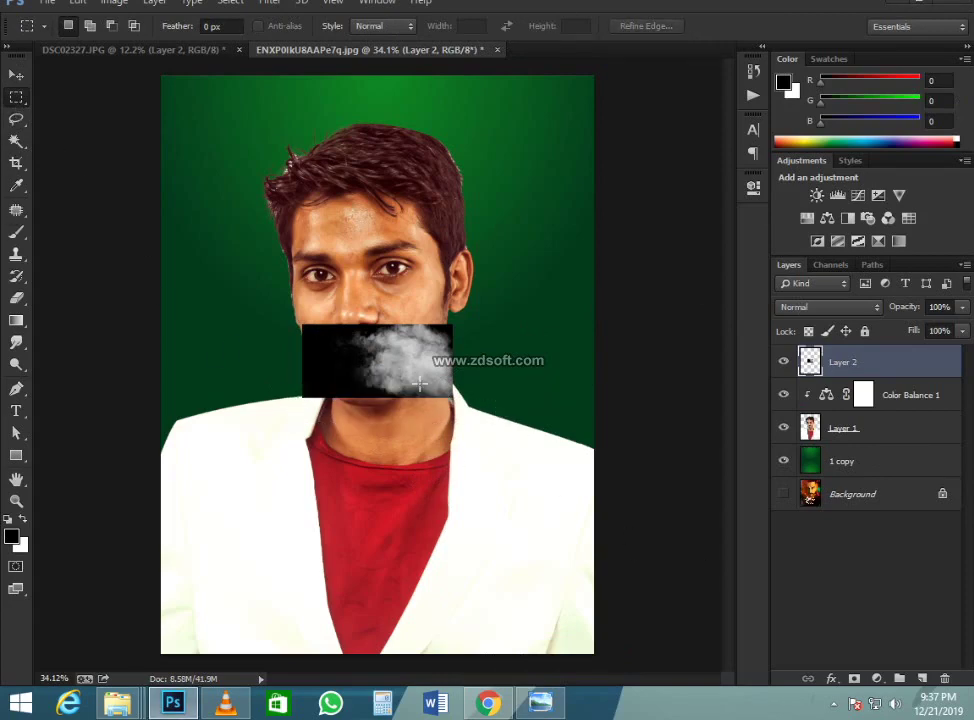
- Try to flip the smoke image horizontally and enlarge it, then undo the transformation
scroll(417, 379, up, 2)
key(ctrl+t)
right_click(421, 356)
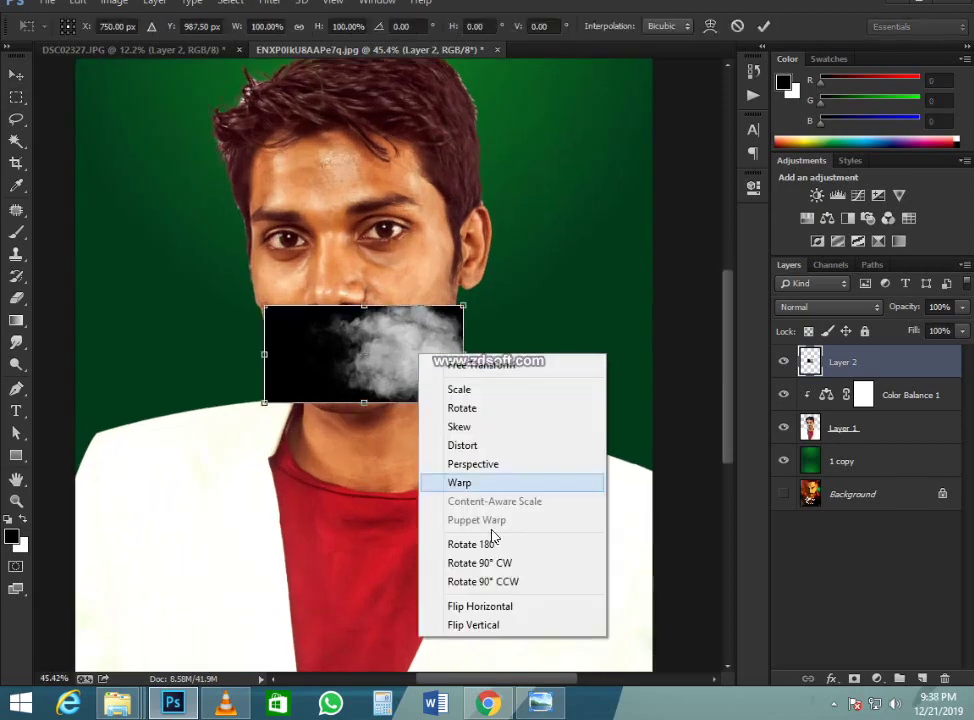
click(497, 607)
drag(465, 405, 641, 622)
key(ctrl+z)
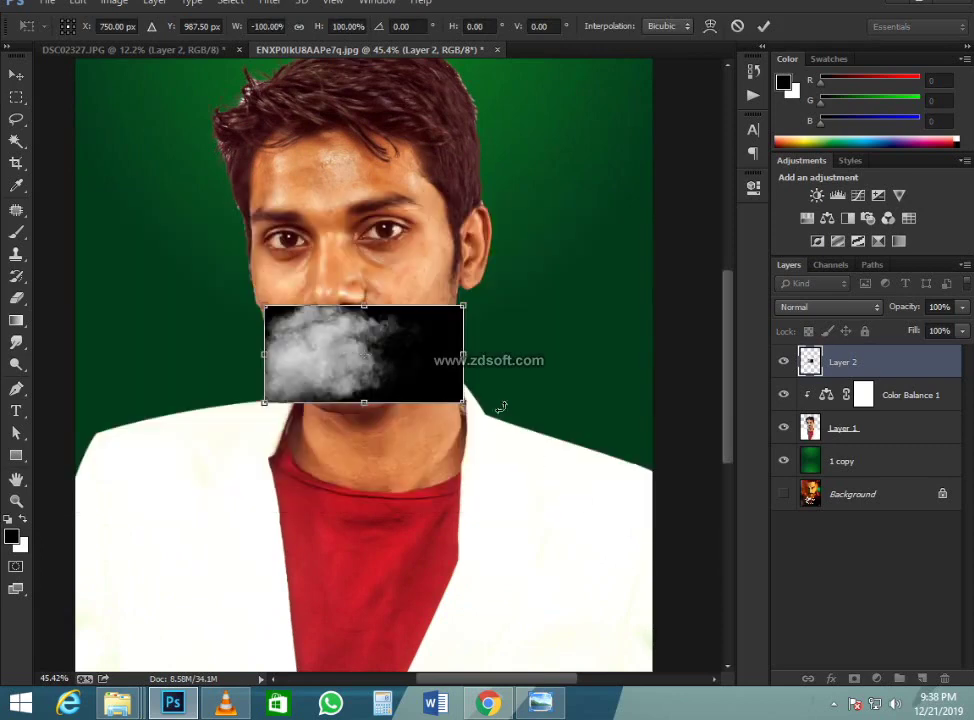
key(Return)
key(ctrl+z)
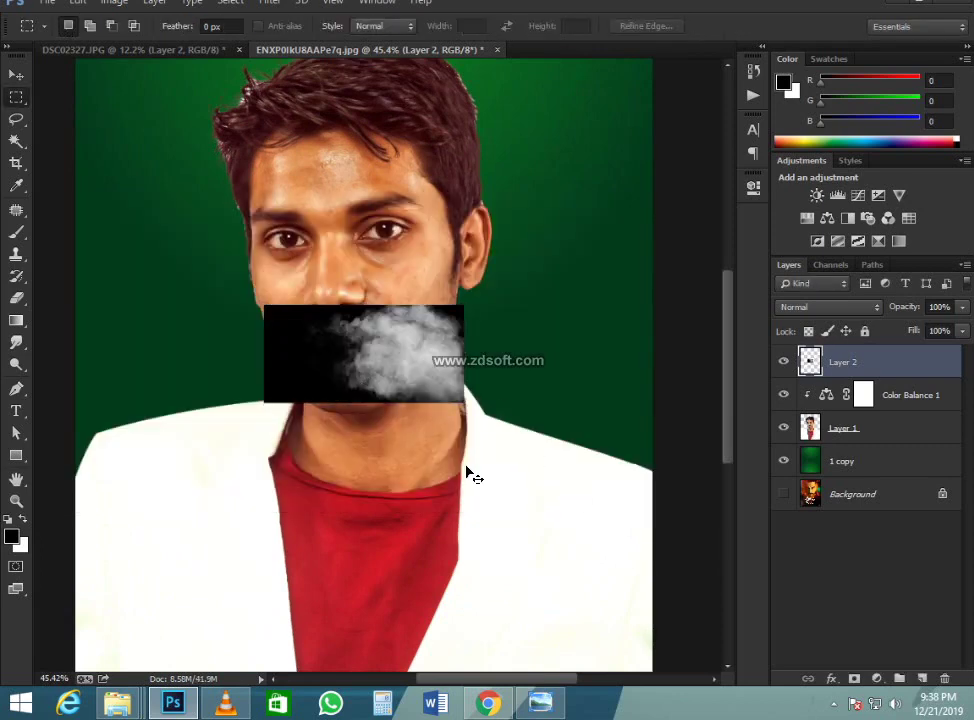
- Enlarge the smoke layer to about 500%, rotate it about 87°, and place it over the left part of the portrait
key(ctrl+t)
drag(460, 399, 637, 583)
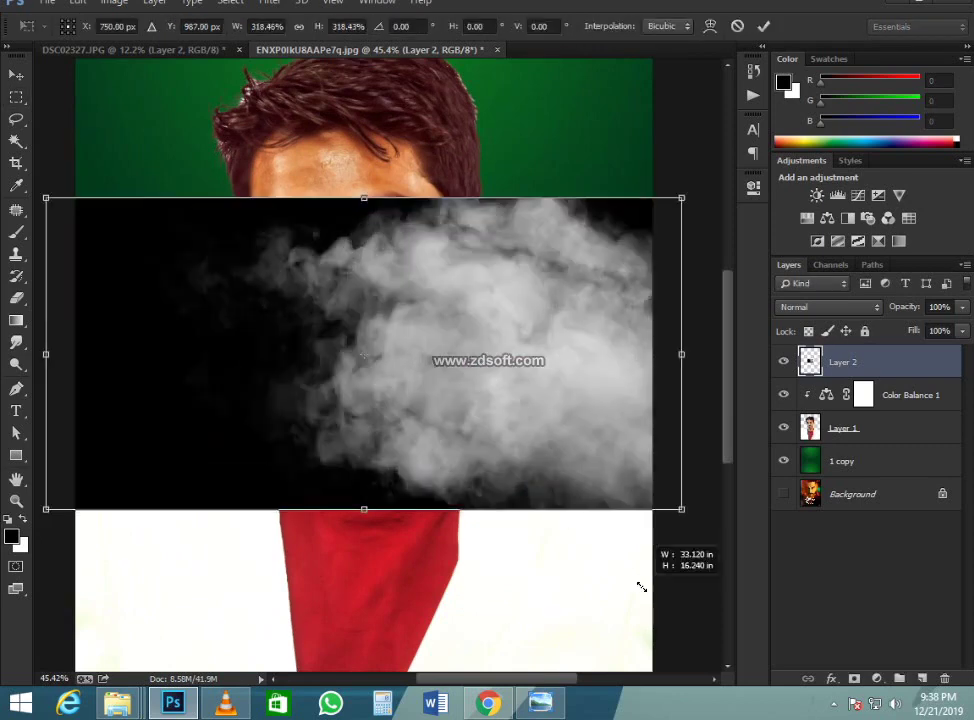
drag(524, 443, 305, 373)
drag(384, 545, 218, 668)
scroll(364, 405, down, 5)
drag(446, 284, 505, 415)
drag(330, 396, 276, 342)
drag(498, 244, 478, 532)
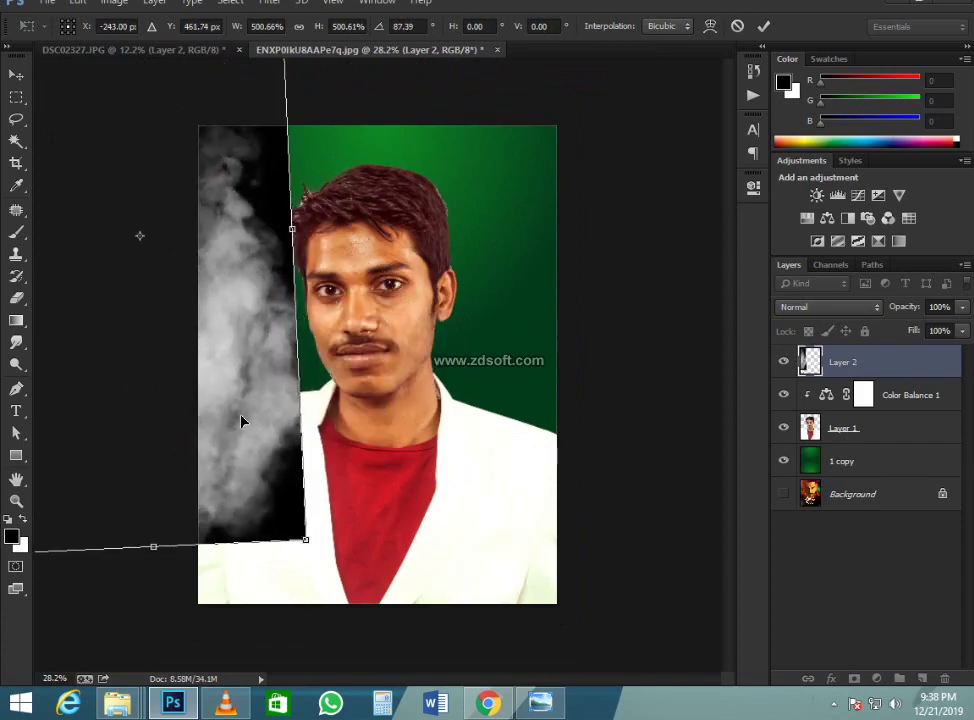
mouse_move(243, 421)
mouse_down()
mouse_move(330, 460)
mouse_move(354, 444)
mouse_move(378, 489)
mouse_up()
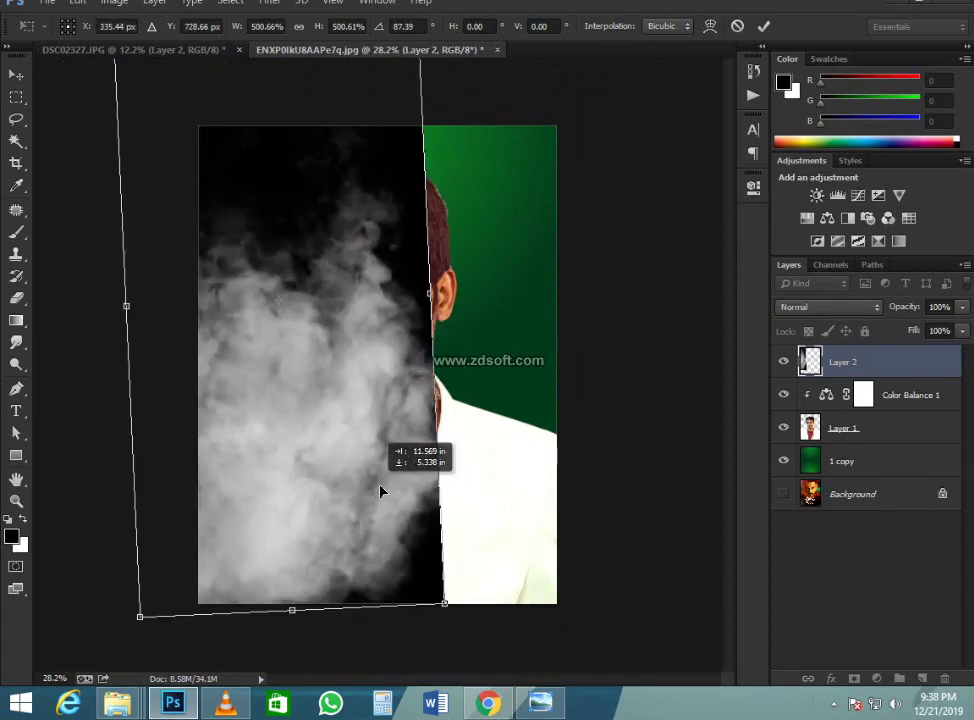
key(Return)
- Compare blend modes on the smoke layer and set it to Screen
click(832, 307)
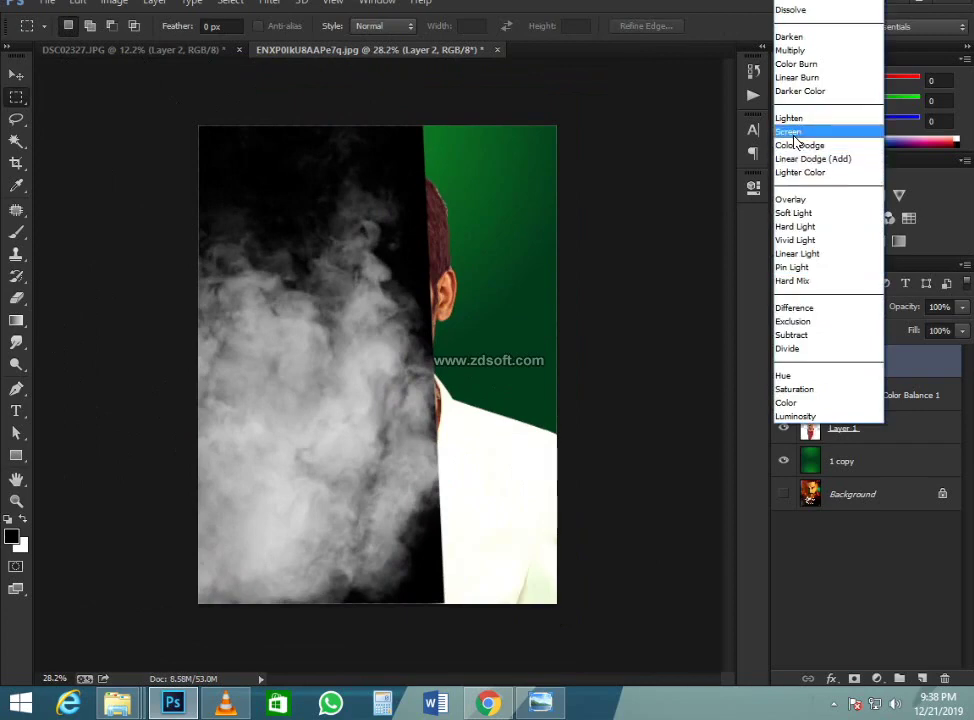
click(798, 129)
key(Up)
key(Down)
key(Down)
key(Down)
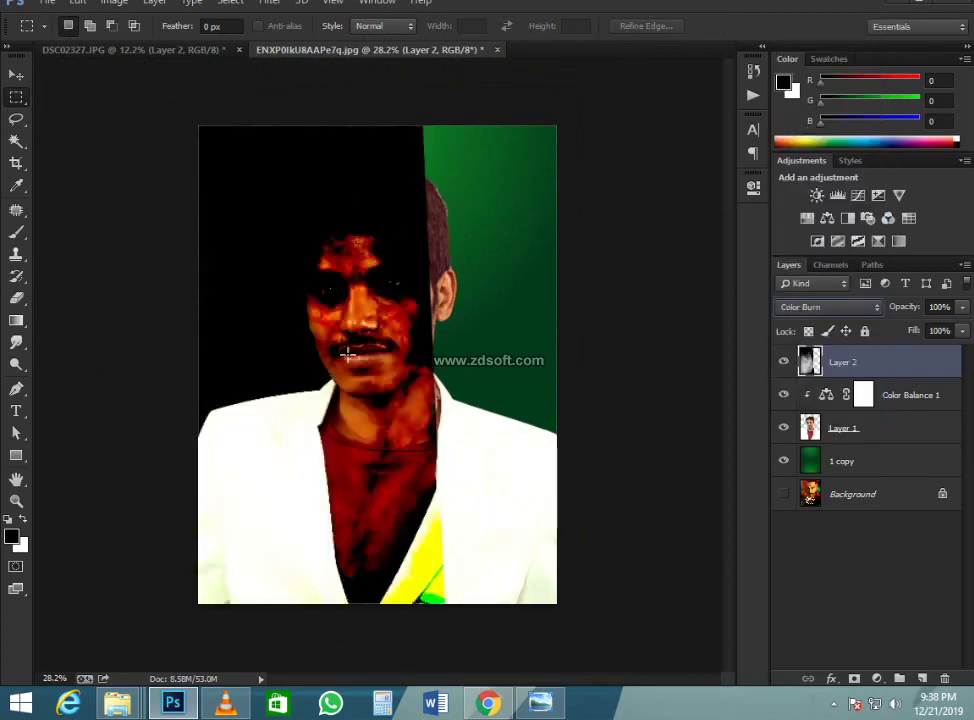
key(Down)
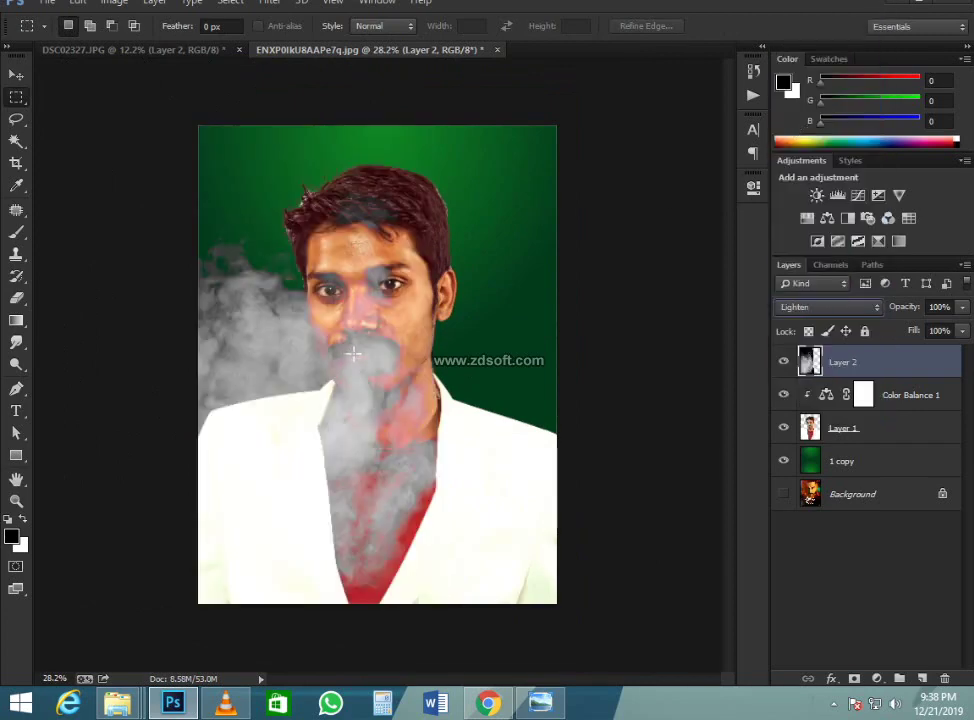
key(Down)
- Flip the smoke layer vertically
scroll(363, 350, up, 3)
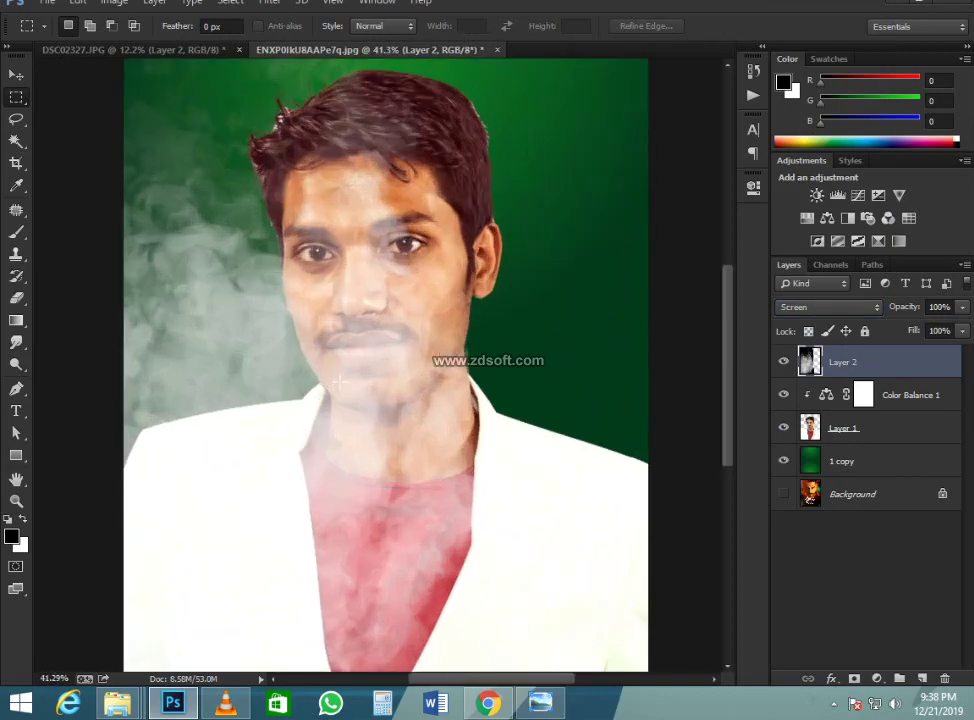
key(ctrl+t)
right_click(341, 387)
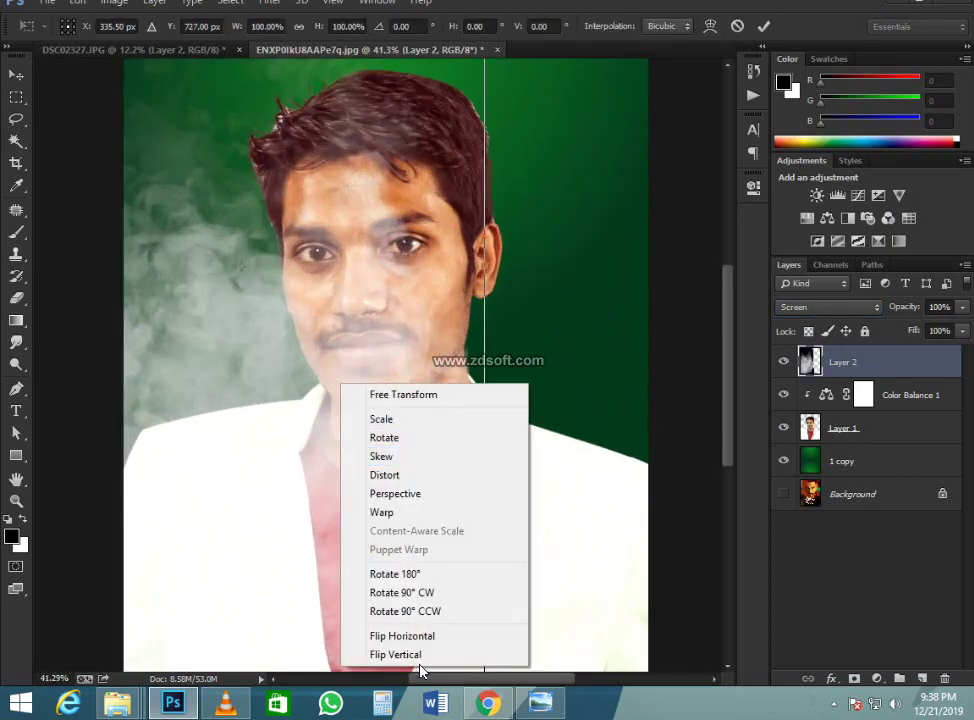
click(420, 656)
key(Return)
- Move the smoke down along the poster's left side and rotate it slightly counter-clockwise
scroll(405, 495, down, 4)
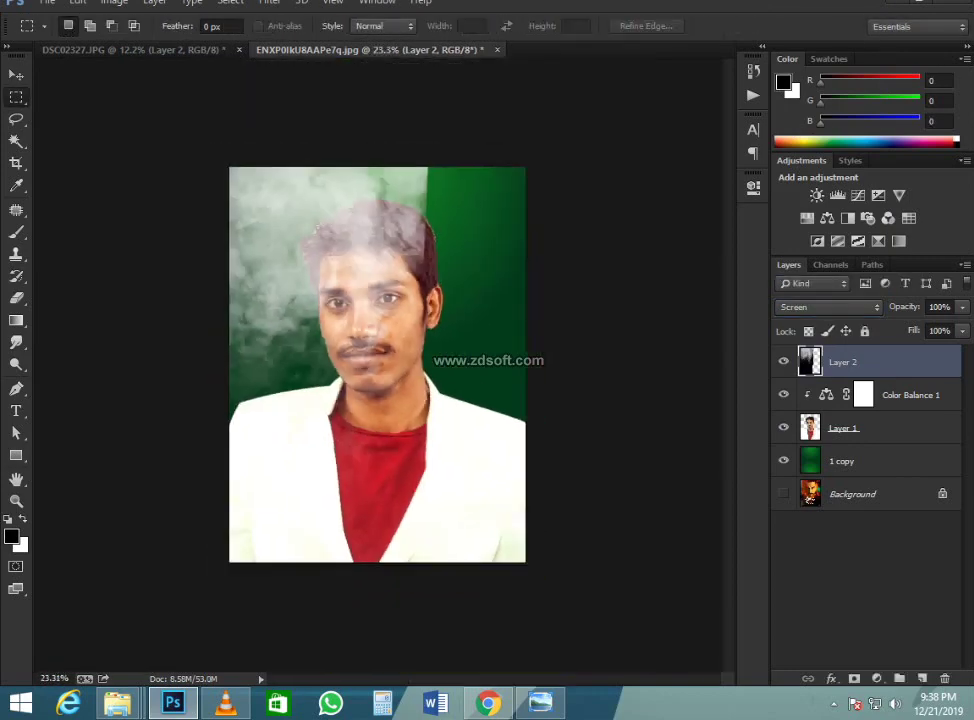
key(ctrl+t)
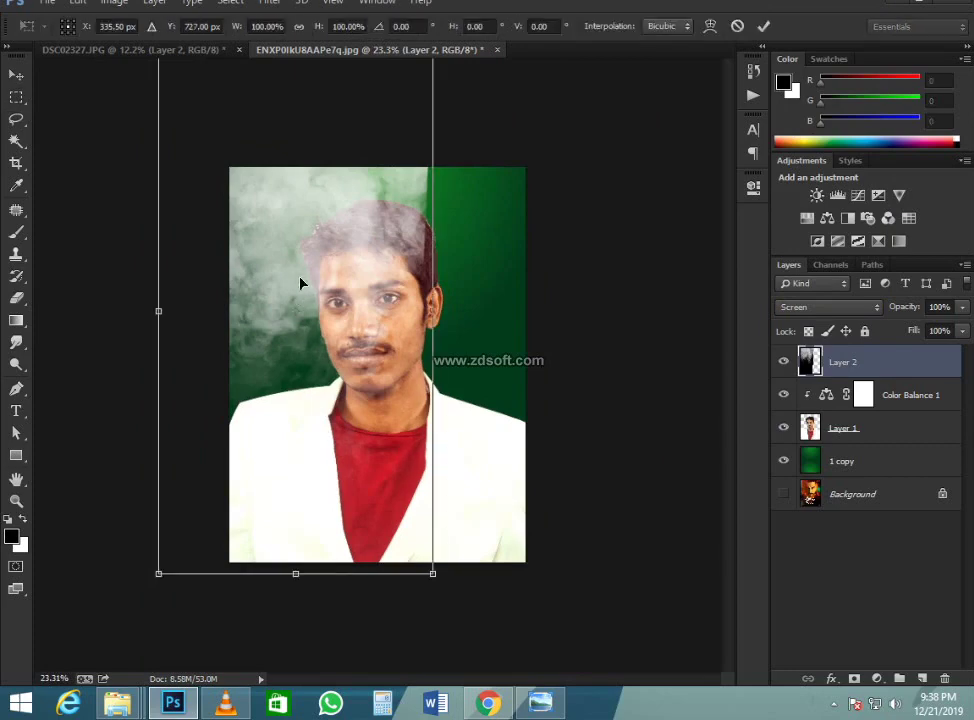
drag(300, 284, 245, 368)
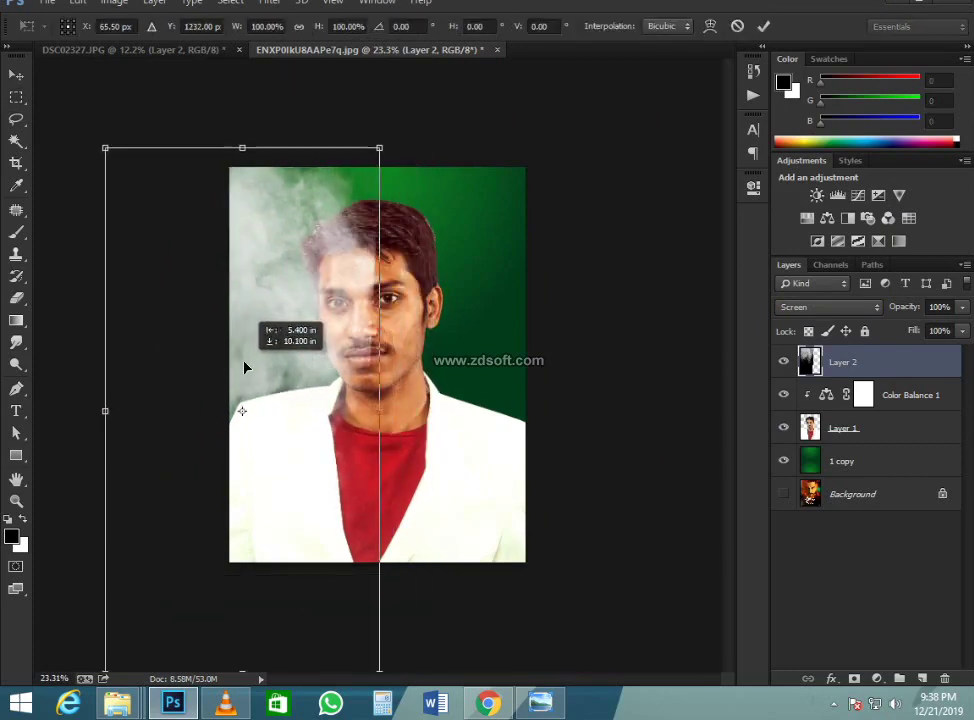
drag(609, 517, 606, 430)
drag(371, 459, 387, 468)
key(Return)
- Erase the smoke and its hard edge from the hair, face and neck with a much larger eraser brush
scroll(320, 327, up, 3)
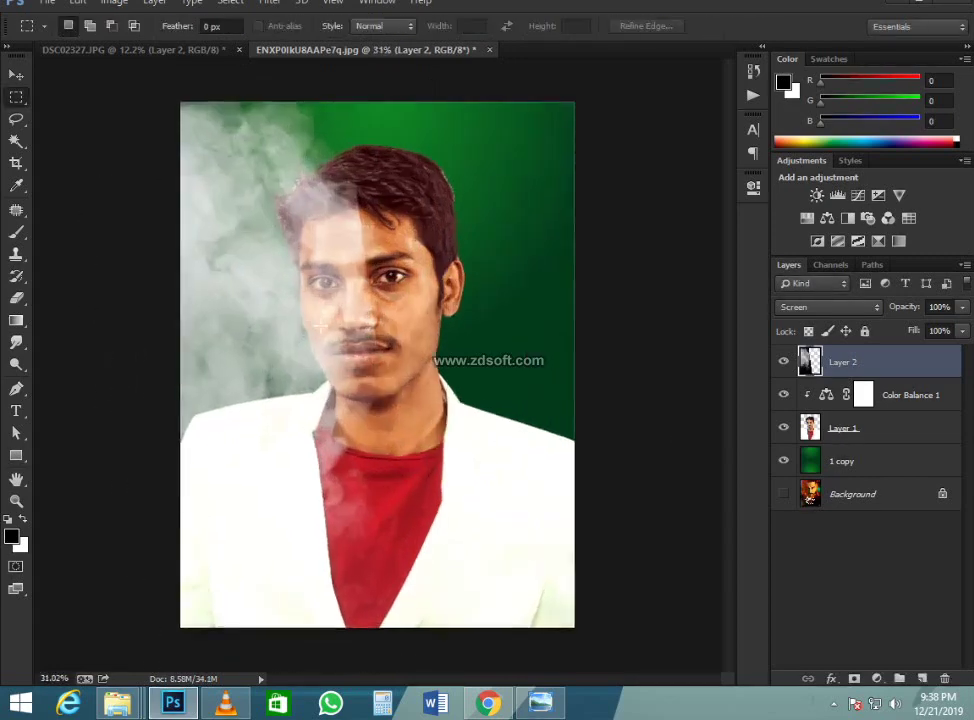
scroll(320, 327, up, 2)
scroll(320, 327, down, 1)
key(e)
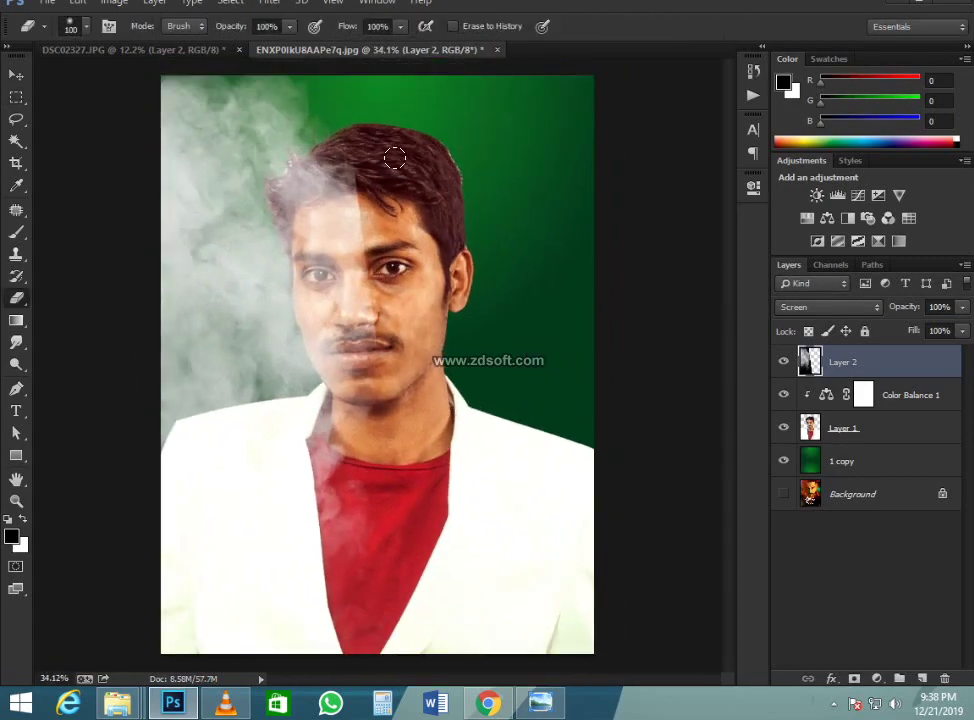
key(])
key(])
key(])
key(])
key(])
key(])
key(])
key(])
key(])
key(])
mouse_move(380, 159)
mouse_down()
mouse_move(409, 236)
mouse_move(442, 447)
mouse_up()
scroll(375, 370, down, 1)
scroll(375, 370, up, 1)
- Shift the smoke layer slightly toward the head with Free Transform and apply it
key(ctrl+t)
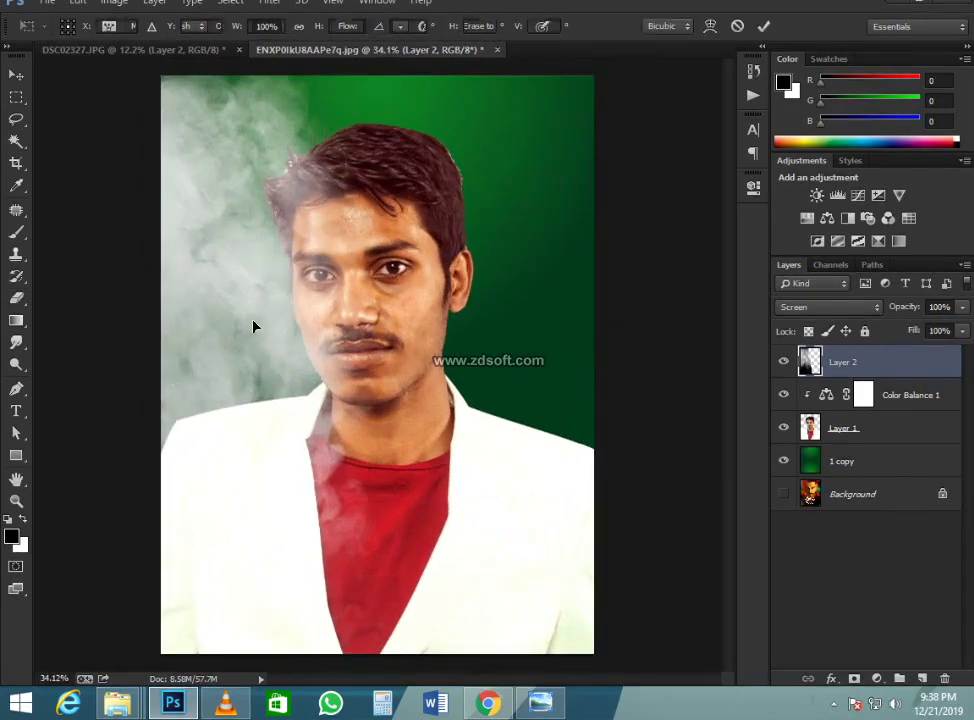
mouse_move(250, 318)
mouse_down()
mouse_move(282, 318)
mouse_move(268, 320)
mouse_up()
key(Return)
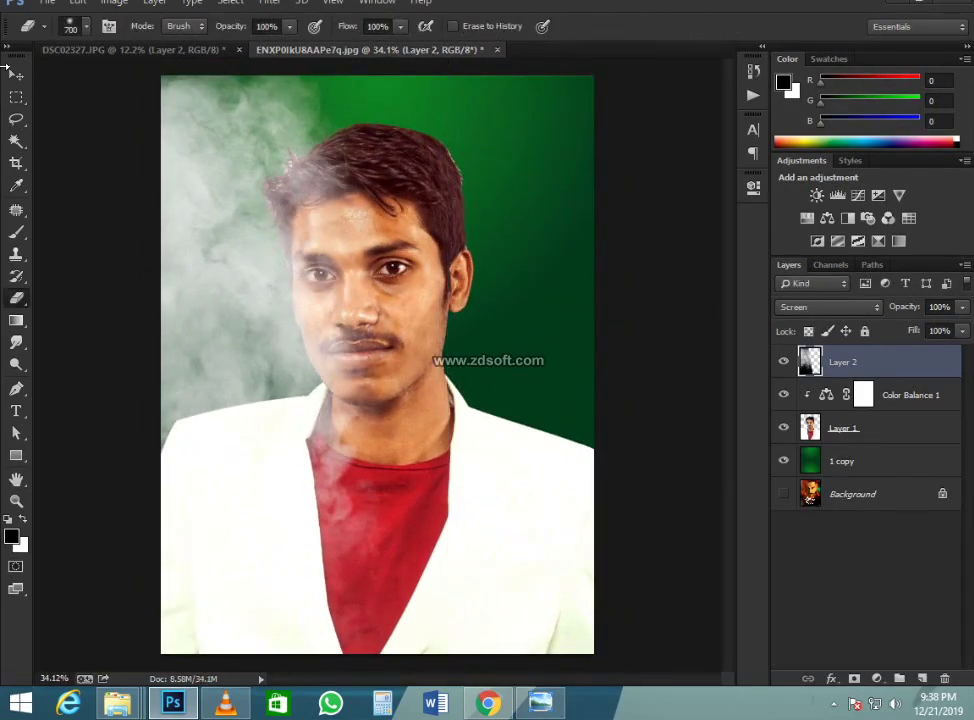
click(15, 73)
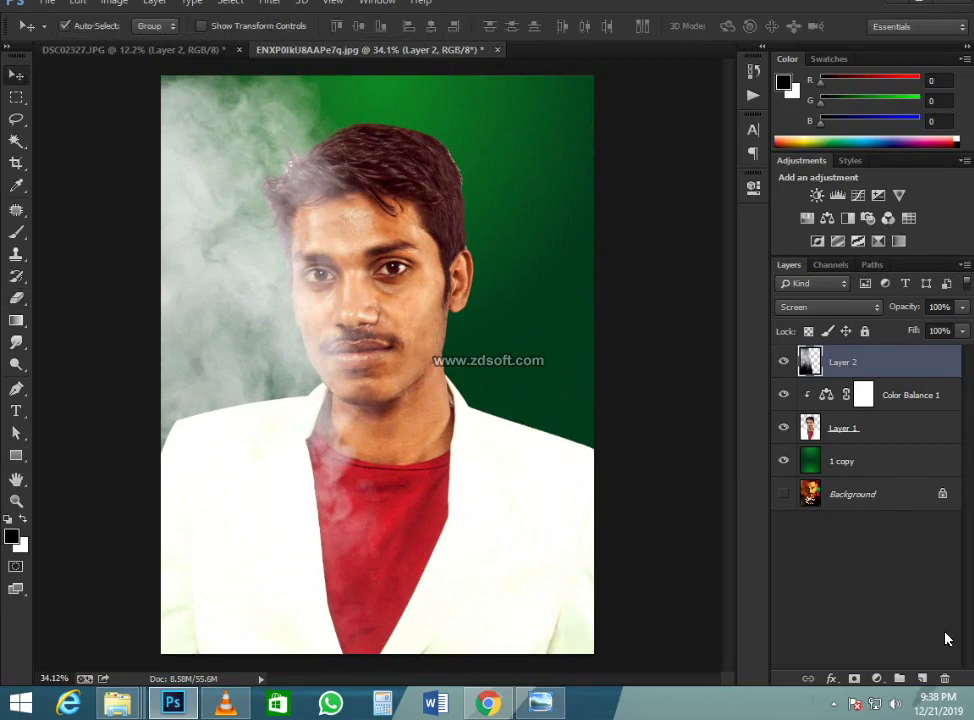
click(874, 677)
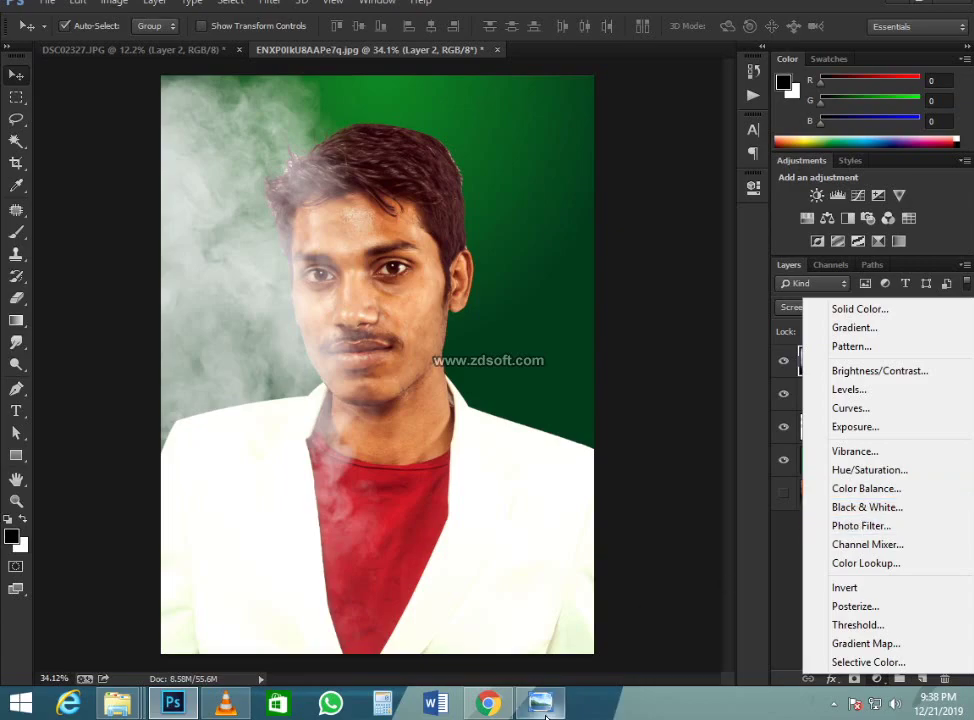
click(541, 704)
click(541, 704)
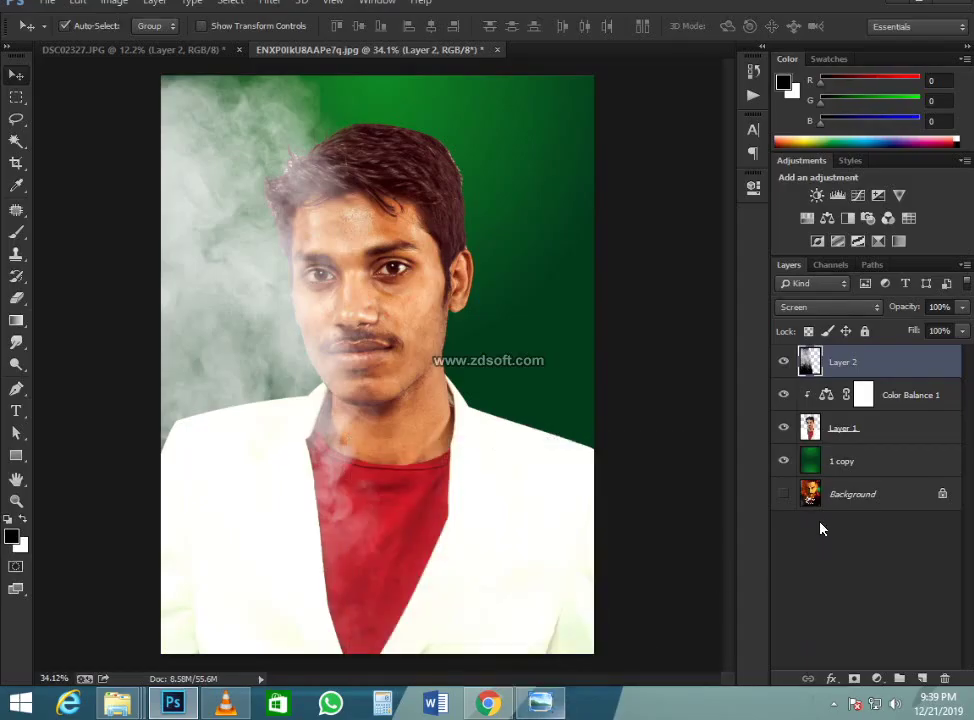
right_click(883, 372)
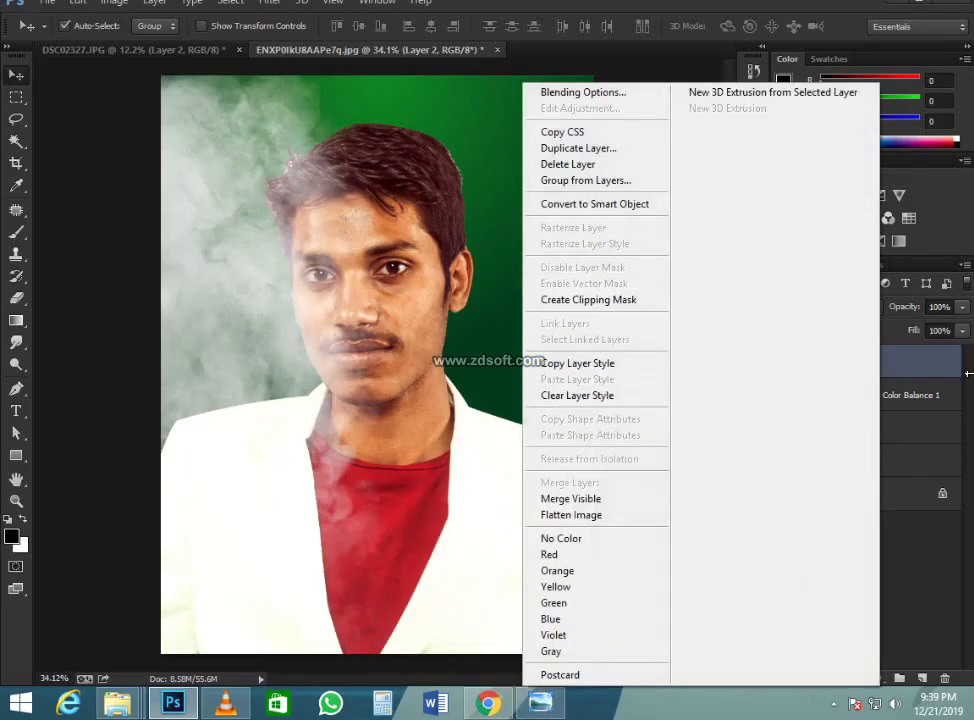
click(913, 361)
- Add a Hue/Saturation adjustment clipped to the smoke layer and enable Colorize
click(877, 679)
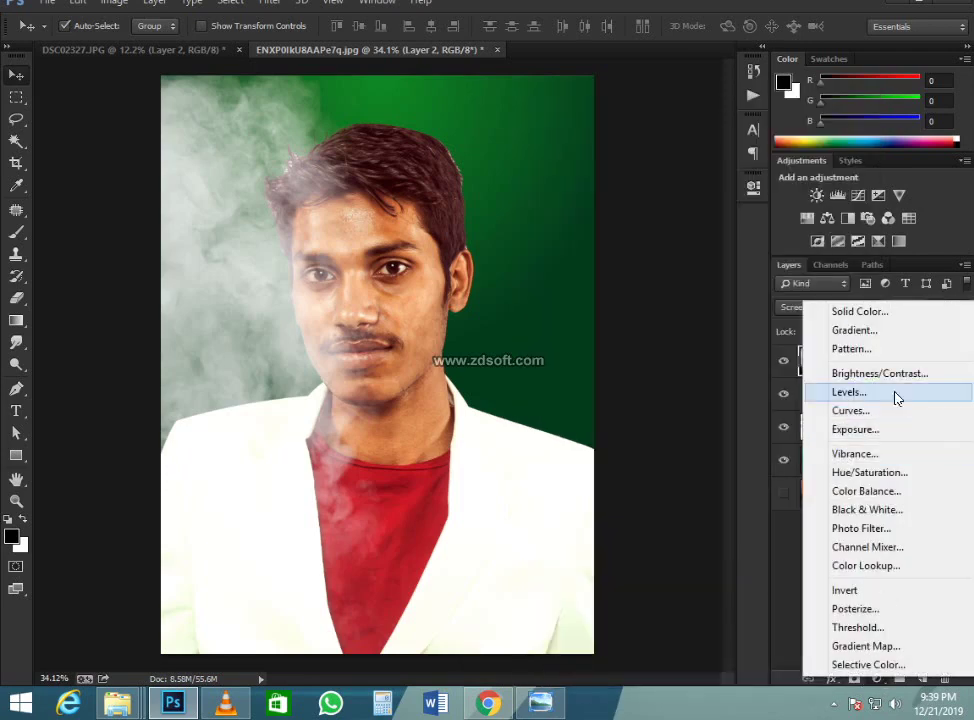
click(856, 474)
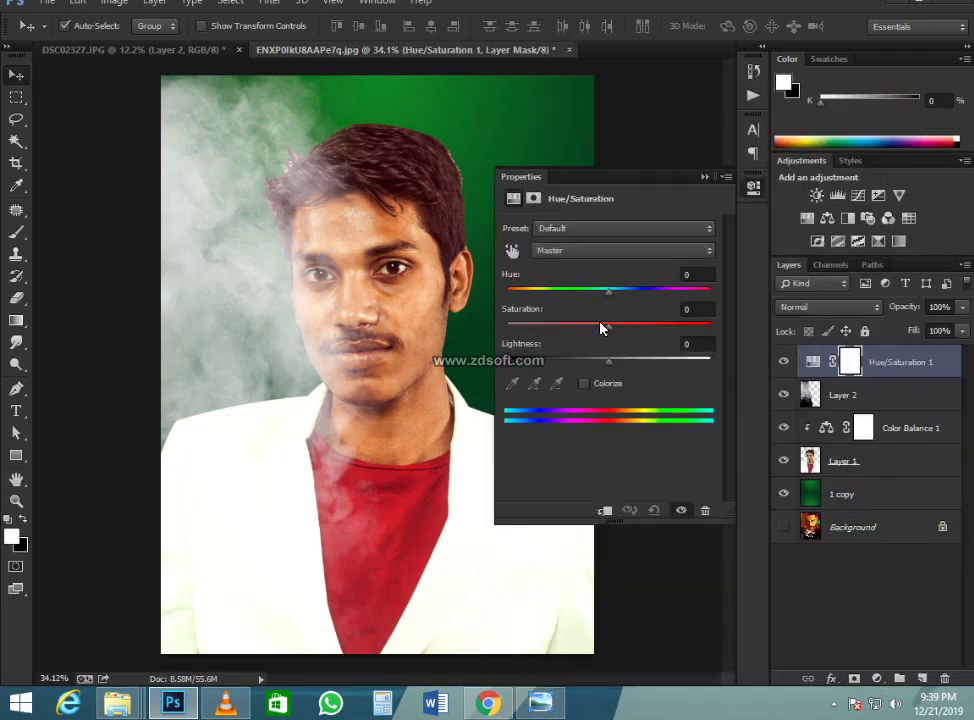
mouse_move(611, 299)
mouse_down()
mouse_move(705, 298)
mouse_move(612, 297)
mouse_up()
click(606, 510)
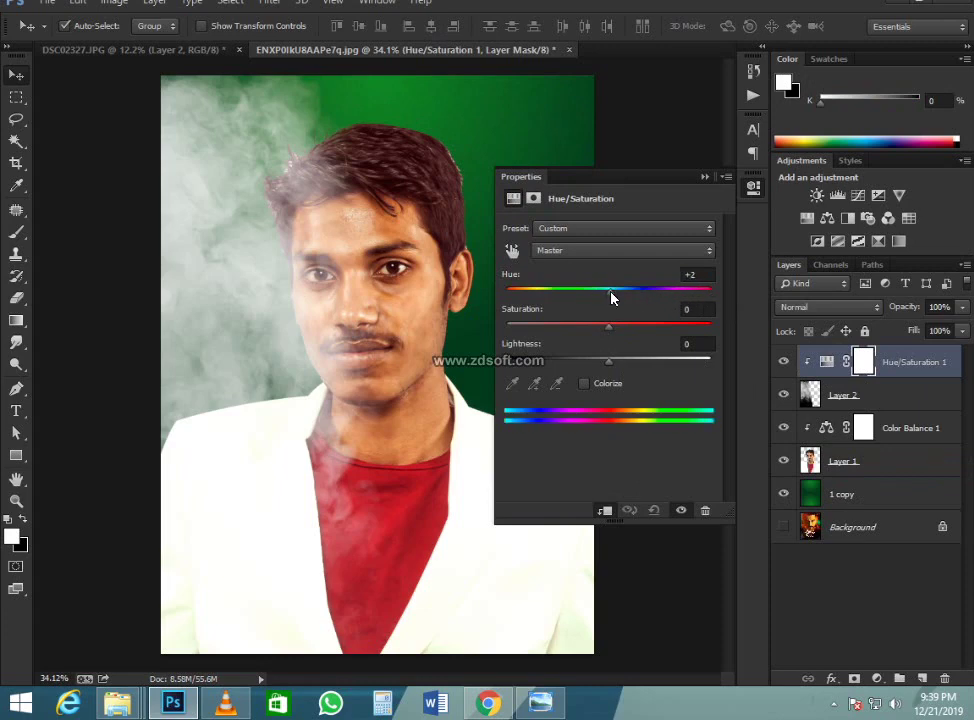
click(585, 384)
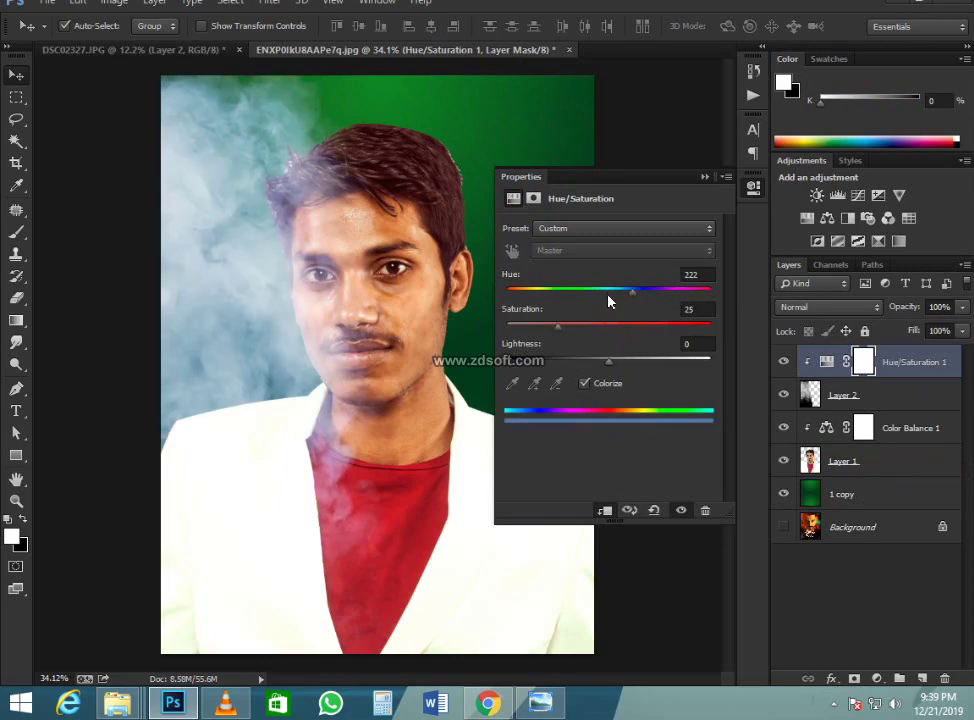
- Tint the smoke pink with hue 333, saturation 41 and lightness +4
drag(638, 295, 700, 300)
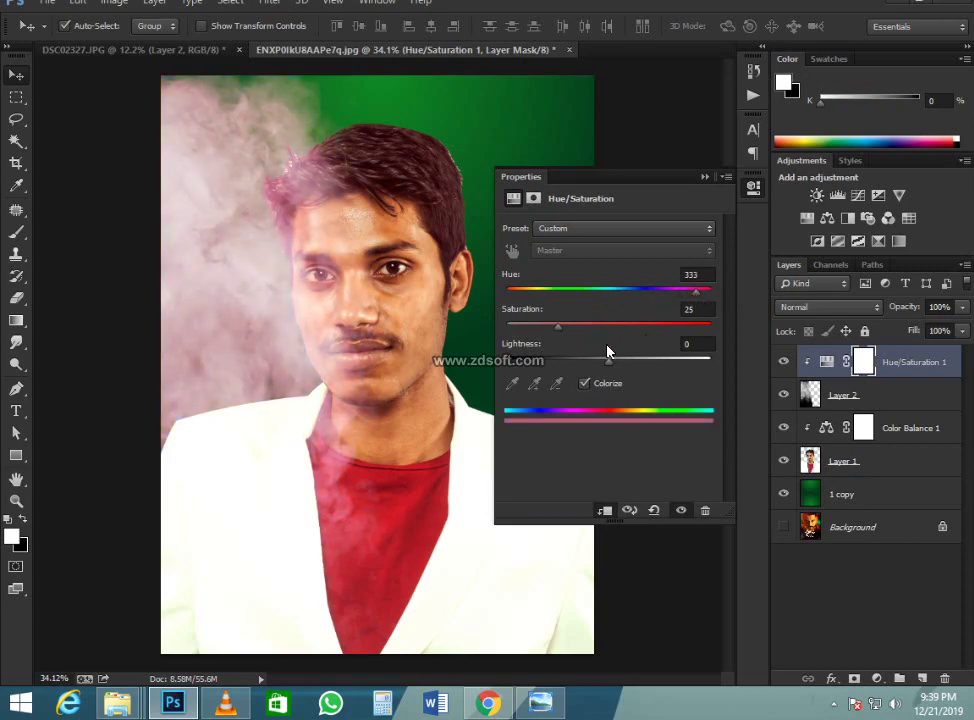
drag(558, 326, 759, 330)
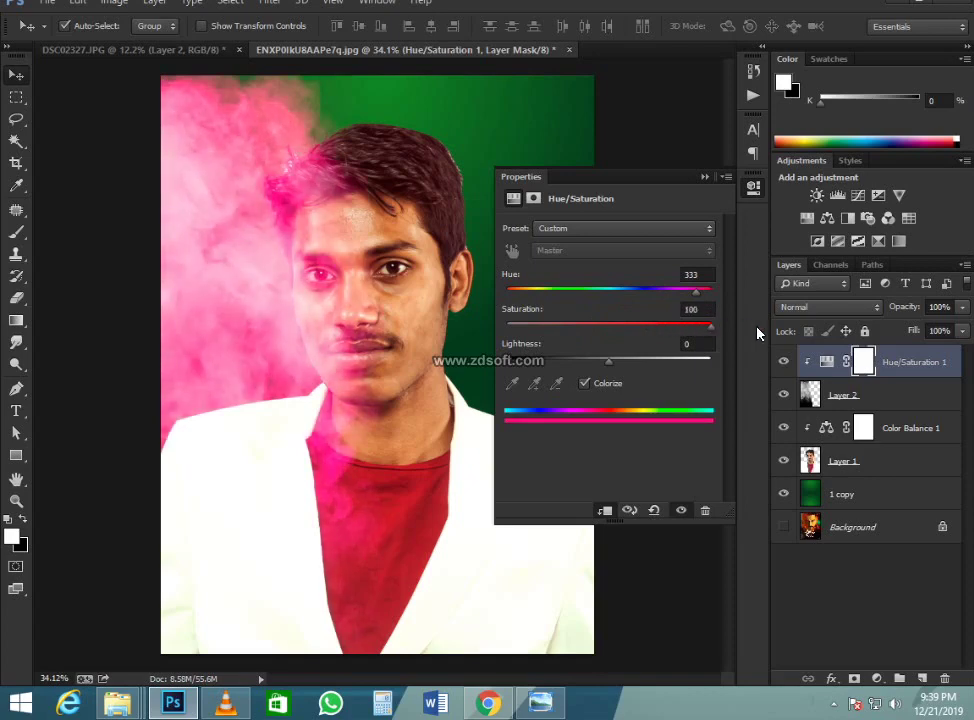
drag(686, 336, 614, 364)
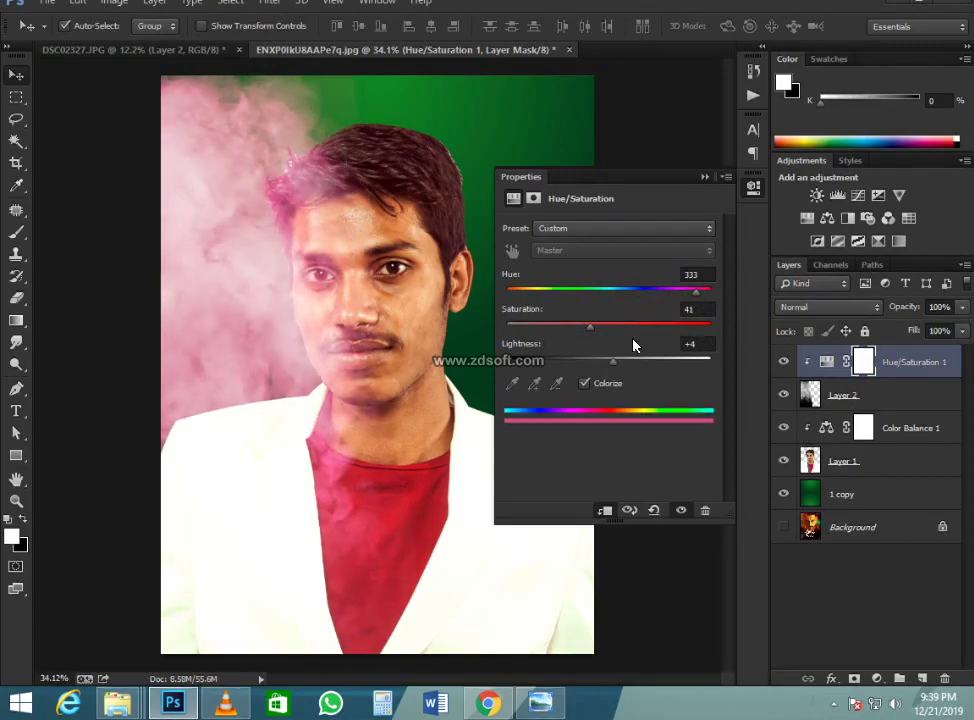
- Try tinting the smoke with hues from green at 106 down through yellow and orange to red at 0
drag(686, 297, 557, 281)
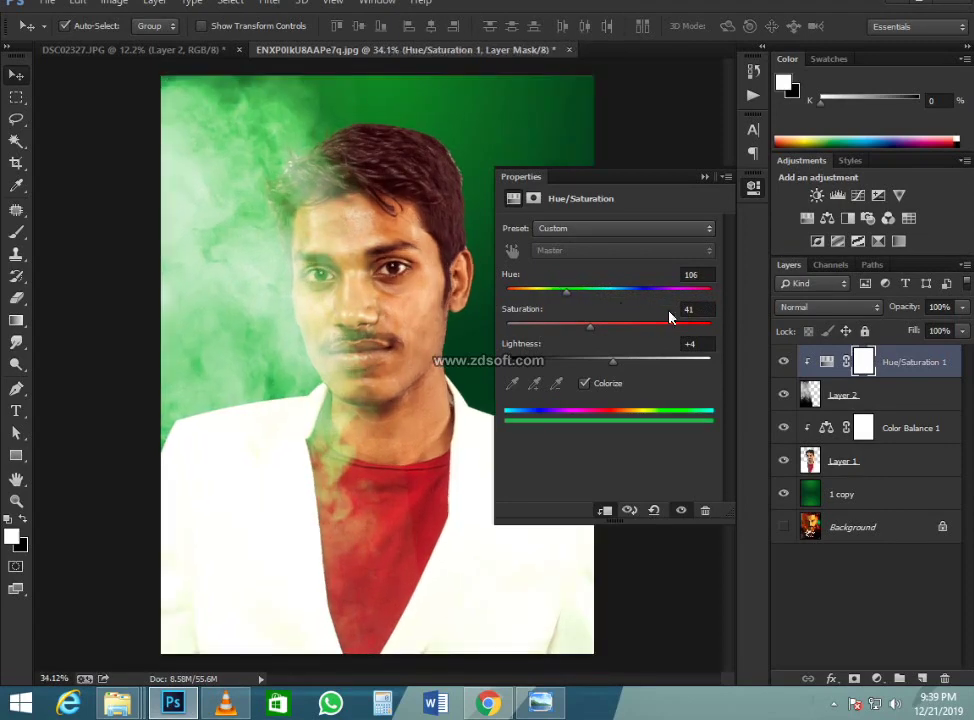
drag(710, 272, 675, 284)
key(Down)
key(Down)
key(Down)
key(Down)
key(Down)
key(Down)
key(Down)
key(Down)
key(Down)
key(Down)
key(Down)
key(Down)
key(Down)
key(Down)
key(Down)
key(Down)
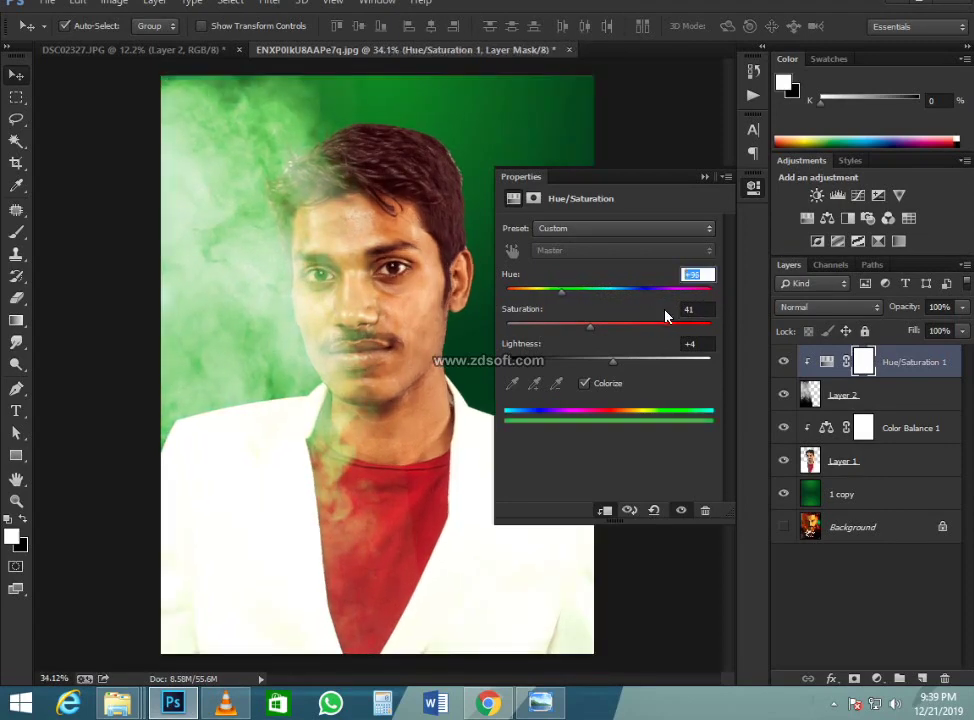
key(Down)
key(Down)
key(Down)
key(Down)
key(Down)
key(Down)
key(Down)
key(Down)
key(Down)
key(Down)
key(Down)
key(Down)
key(Down)
key(Down)
key(Down)
key(Down)
key(Down)
key(Down)
key(Down)
key(Down)
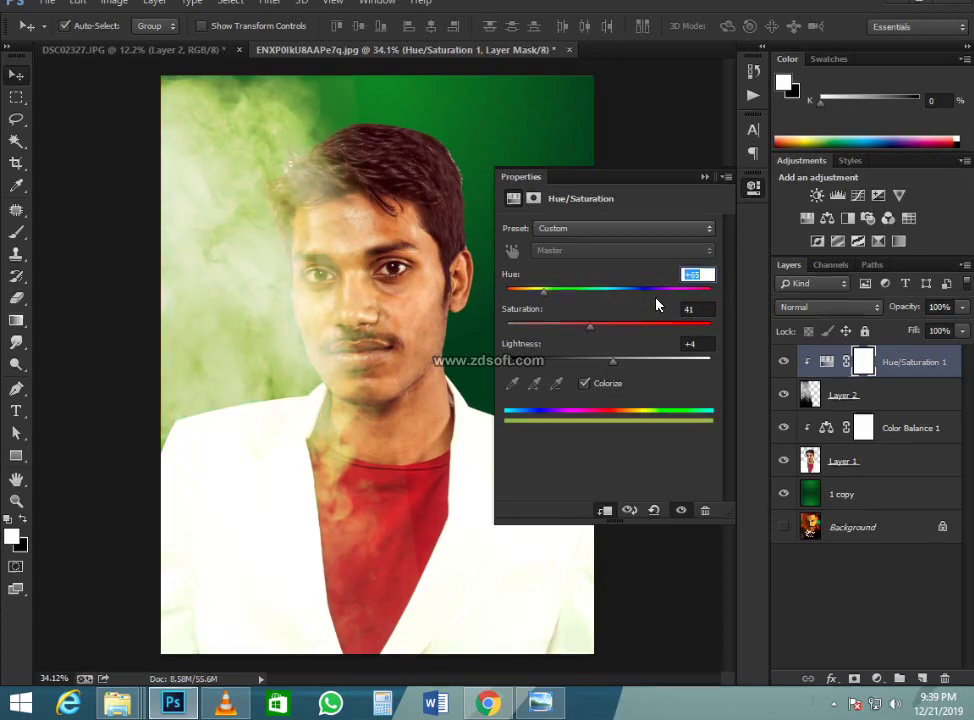
key(Down)
key(Down)
key(Down)
key(Down)
key(Down)
key(Down)
key(Down)
key(Down)
key(Down)
key(Down)
key(Down)
key(Down)
key(Down)
key(Down)
key(Down)
key(Down)
key(Down)
key(Down)
key(Down)
key(Down)
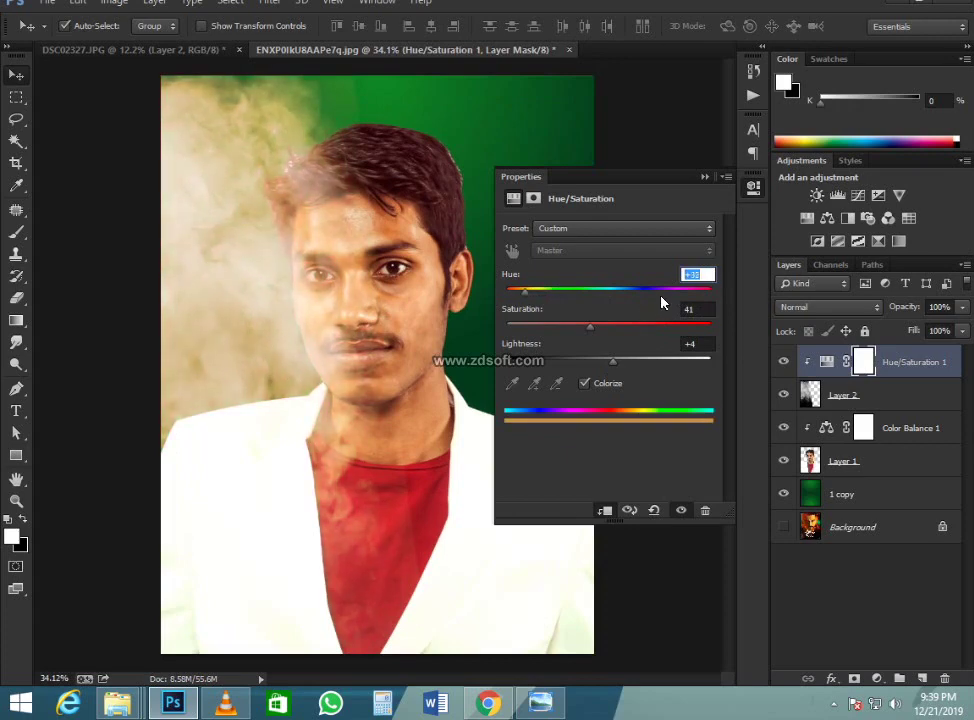
key(Down)
key(Down)
key(Down)
key(Down)
key(Down)
key(Down)
key(Down)
key(Down)
key(Down)
key(Down)
key(Down)
key(Down)
key(Down)
key(Down)
key(Down)
key(Down)
key(Down)
key(Down)
key(Down)
key(Down)
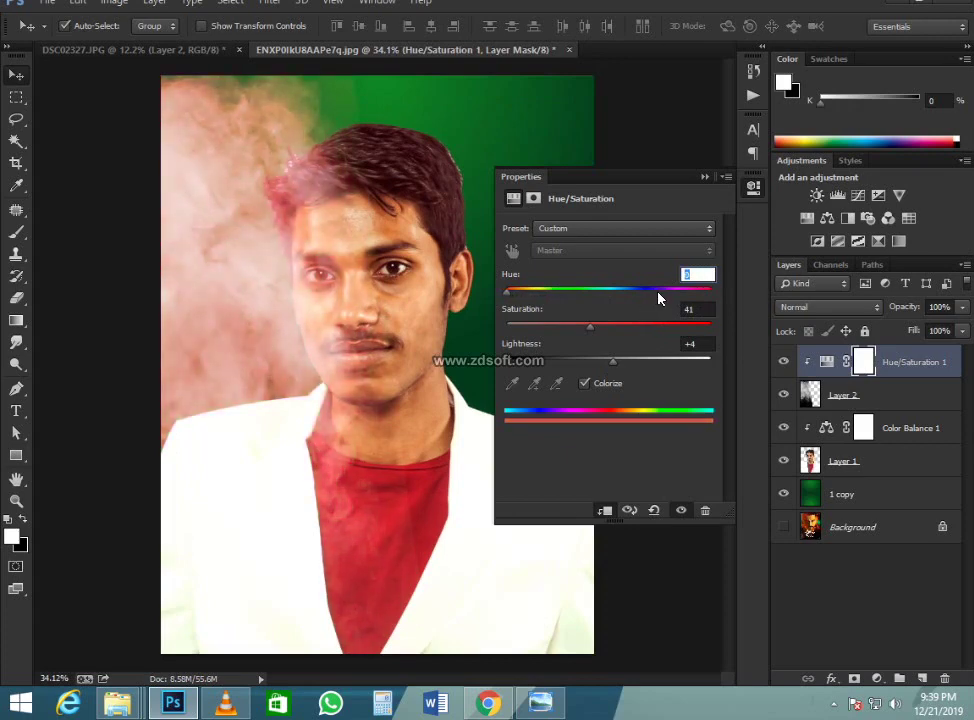
- Raise the smoke tint's hue from red through yellow, green, cyan and blue to a purple of about 300
key(Up)
key(Up)
key(Up)
key(Up)
key(Up)
key(Up)
key(Up)
key(Up)
key(Up)
key(Up)
key(Up)
key(Up)
key(Up)
key(Up)
key(Up)
key(Up)
key(Up)
key(Up)
key(Up)
key(Up)
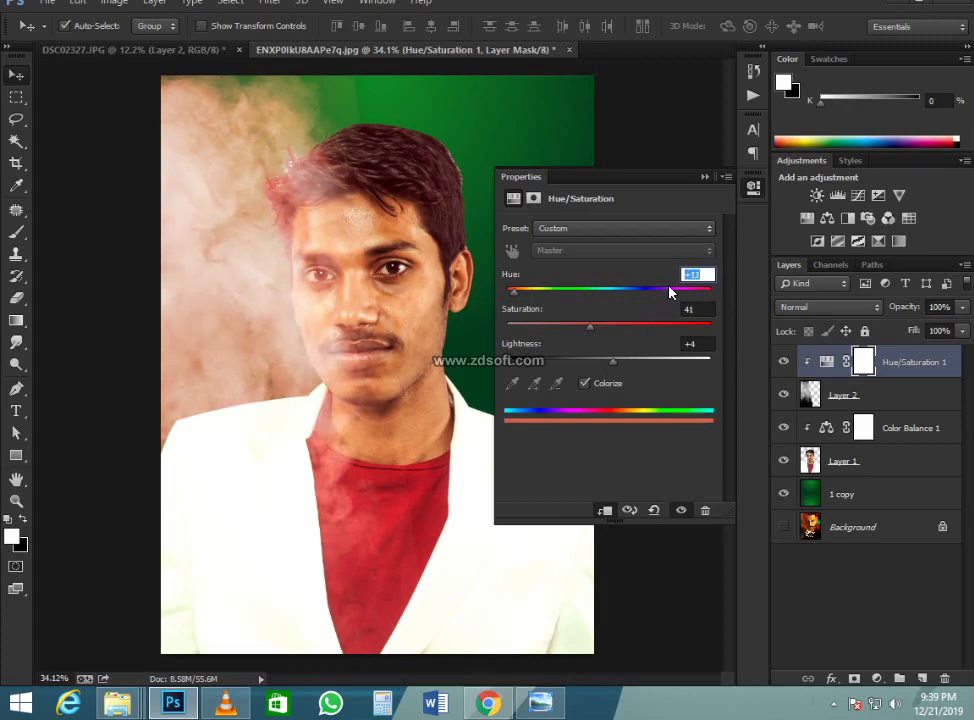
key(Up)
key(Up)
key(Up)
key(Up)
key(Up)
key(Up)
key(Up)
key(Up)
key(Up)
key(Up)
key(Up)
key(Up)
key(Up)
key(Up)
key(Up)
key(Up)
key(Up)
key(Up)
key(Up)
key(Up)
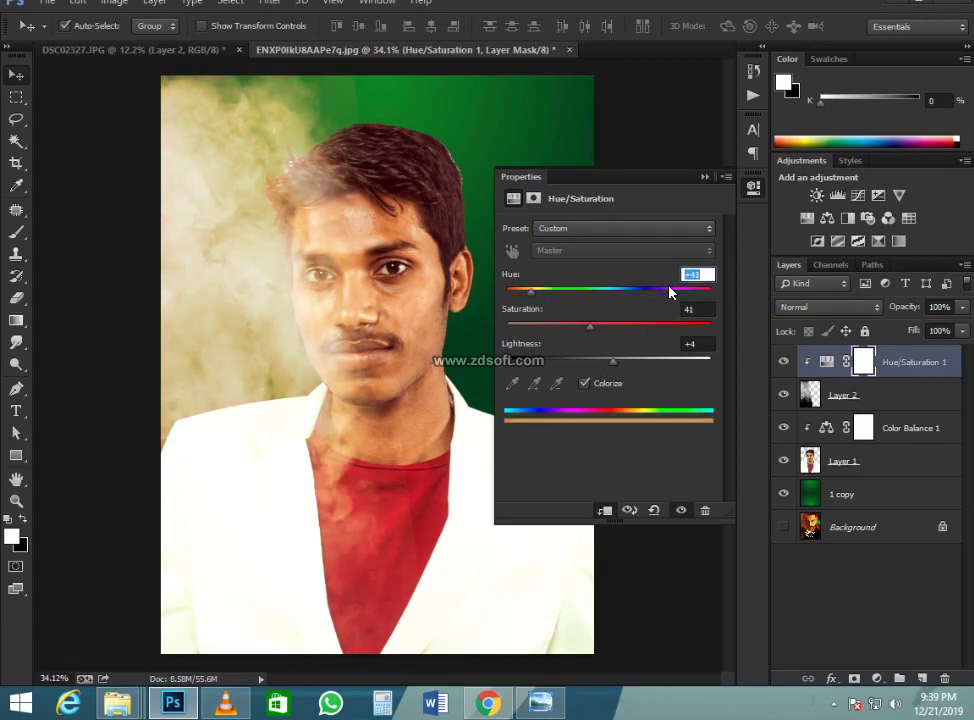
key(Up)
key(Up)
key(Up)
key(Up)
key(Up)
key(Up)
key(Up)
key(Up)
key(Up)
key(Up)
key(Up)
key(Up)
key(Up)
key(Up)
key(Up)
key(Up)
key(Up)
key(Up)
key(Up)
key(Up)
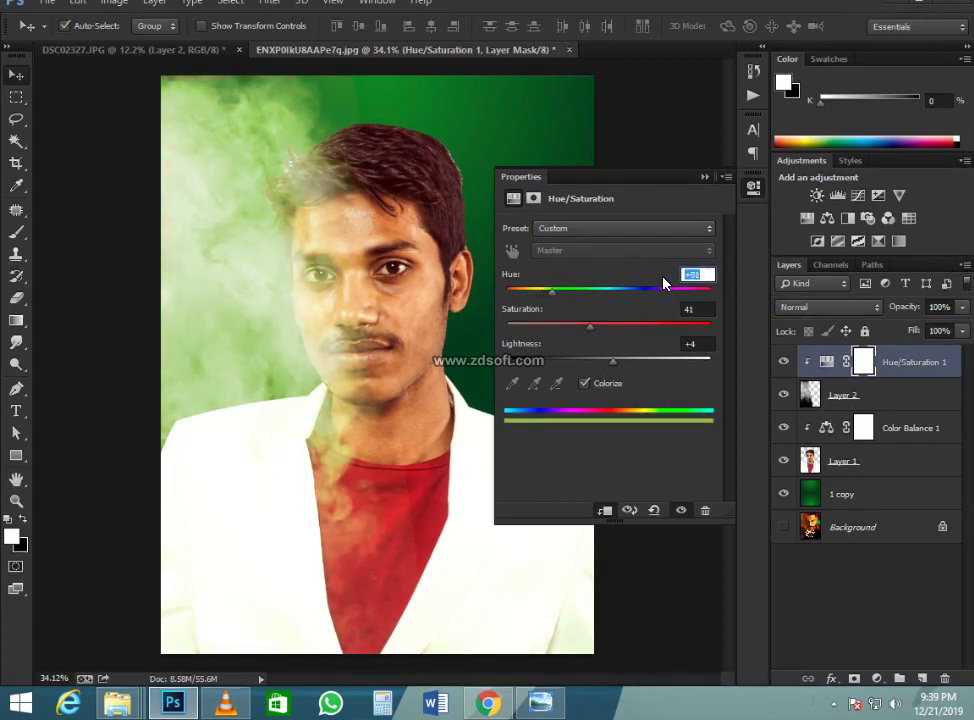
key(Up)
key(Up)
key(Up)
key(Up)
key(Up)
key(Up)
key(Up)
key(Up)
key(Up)
key(Up)
key(Up)
key(Up)
key(Up)
key(Up)
key(Up)
key(Up)
key(Up)
key(Up)
key(Up)
key(Up)
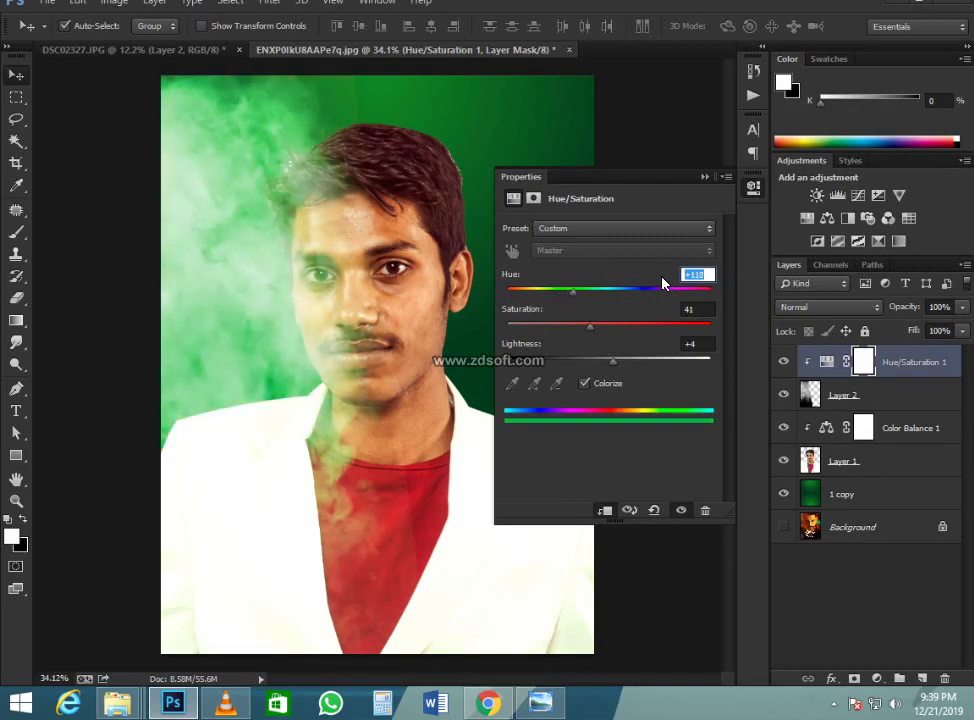
key(Up)
key(Up)
key(Up)
key(Up)
key(Up)
key(Up)
key(Up)
key(Up)
key(Up)
key(Up)
key(Up)
key(Up)
key(Up)
key(Up)
key(Up)
key(Up)
key(Up)
key(Up)
key(Up)
key(Up)
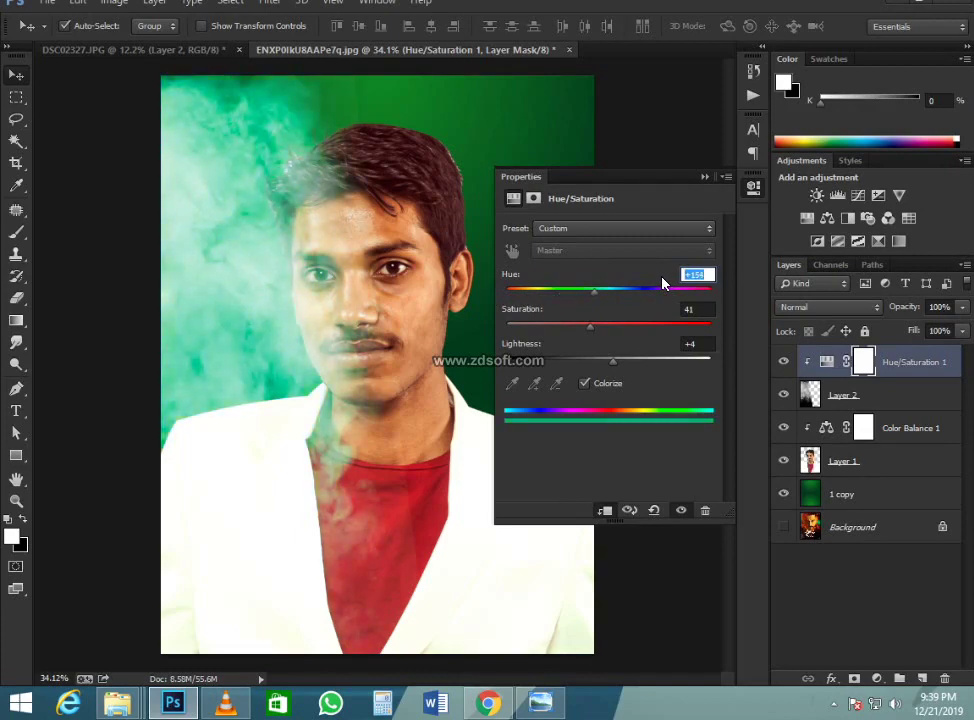
key(Up)
key(Up)
key(Up)
key(Up)
key(Up)
key(Up)
key(Up)
key(Up)
key(Up)
key(Up)
key(Up)
key(Up)
key(Up)
key(Up)
key(Up)
key(Up)
key(Up)
key(Up)
key(Up)
key(Up)
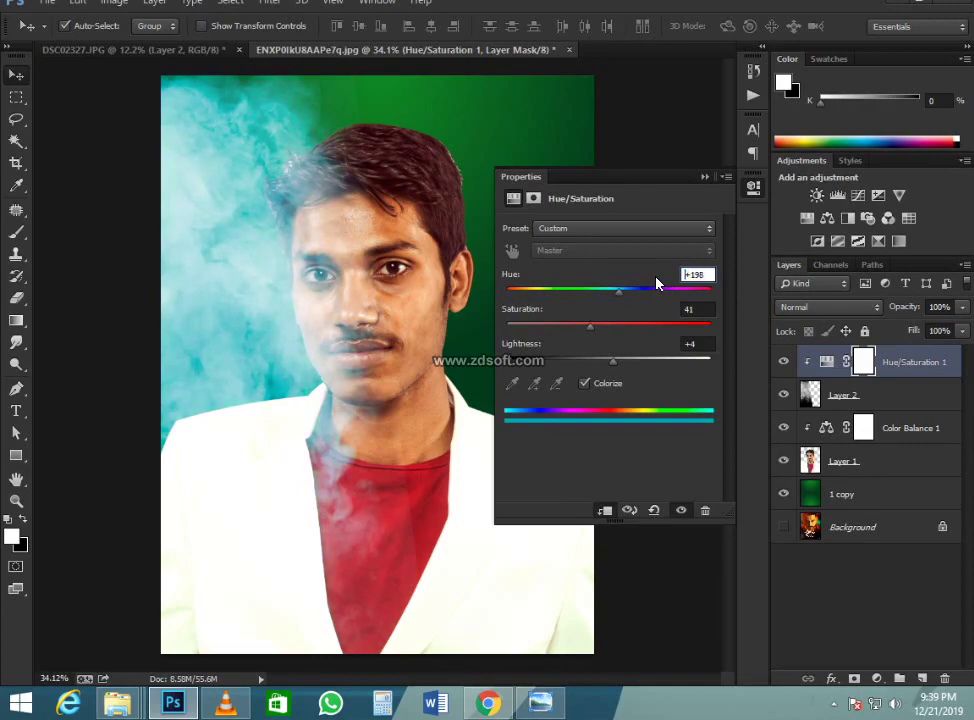
key(Up)
key(Up)
key(Up)
key(Up)
key(Up)
key(Up)
key(Up)
key(Up)
key(Up)
key(Up)
key(Up)
key(Up)
key(Up)
key(Up)
key(Up)
key(Up)
key(Up)
key(Up)
key(Up)
key(Up)
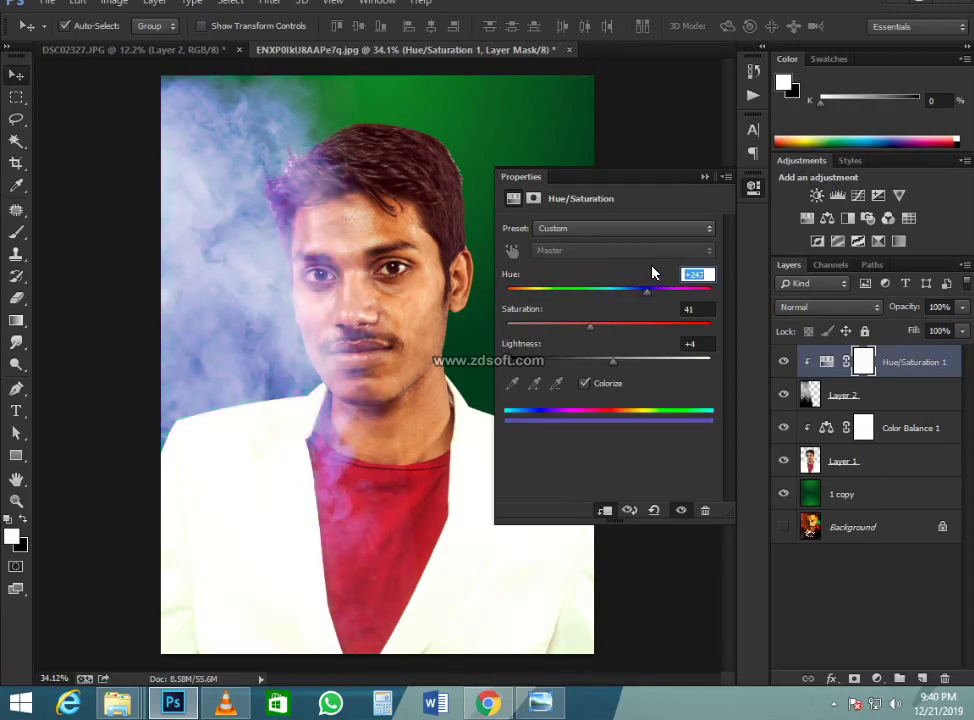
key(Up)
key(Up)
key(Up)
key(Up)
key(Up)
key(Up)
key(Up)
key(Up)
key(Up)
key(Up)
key(Up)
key(Up)
key(Up)
key(Up)
key(Up)
key(Up)
key(Up)
key(Up)
key(Up)
key(Up)
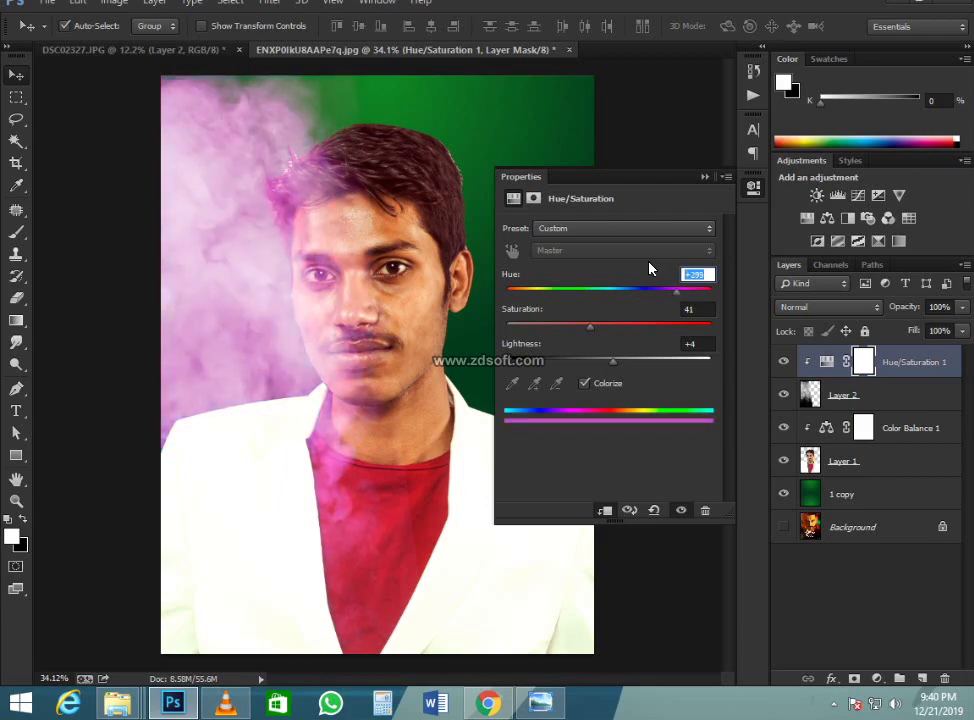
- Raise the smoke tint's hue from purple to a pinkish red of about 352 and close the adjustment's properties
key(Up)
key(Up)
key(Up)
key(Up)
key(Up)
key(Up)
key(Up)
key(Up)
key(Up)
key(Up)
key(Up)
key(Up)
key(Up)
key(Up)
key(Up)
key(Up)
key(Up)
key(Up)
key(Up)
key(Up)
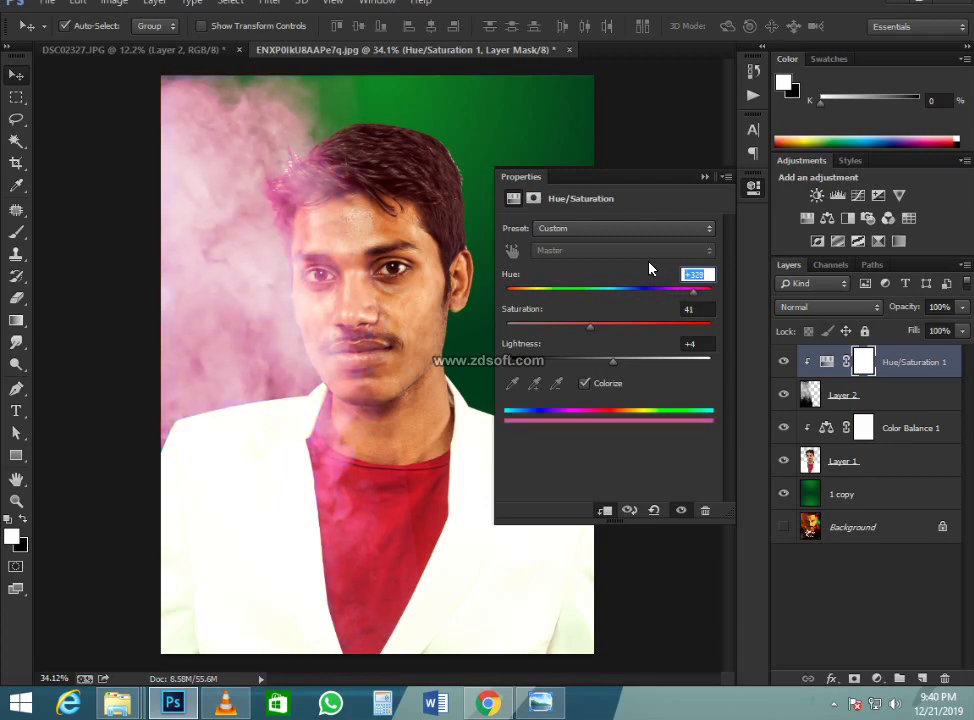
key(Up)
key(Up)
key(Up)
key(Up)
key(Up)
key(Up)
key(Up)
key(Up)
key(Up)
key(Up)
key(Up)
key(Up)
key(Up)
key(Up)
key(Up)
key(Up)
key(Up)
key(Up)
key(Up)
key(Up)
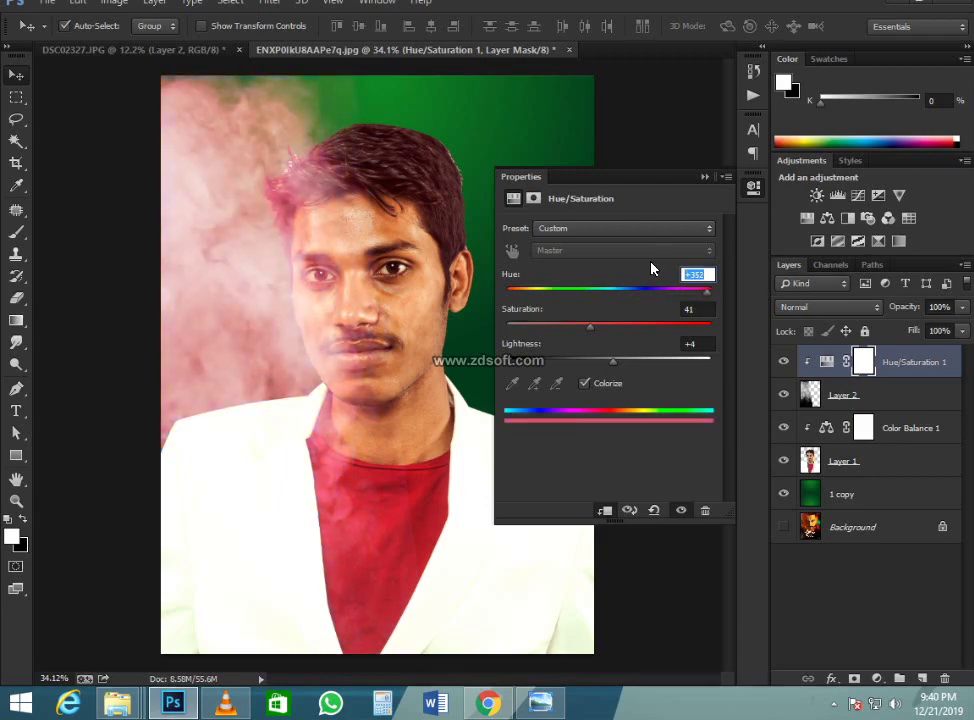
mouse_move(596, 330)
mouse_down()
mouse_move(630, 330)
mouse_move(598, 337)
mouse_up()
click(703, 176)
scroll(396, 305, down, 3)
scroll(408, 293, up, 5)
scroll(291, 317, down, 2)
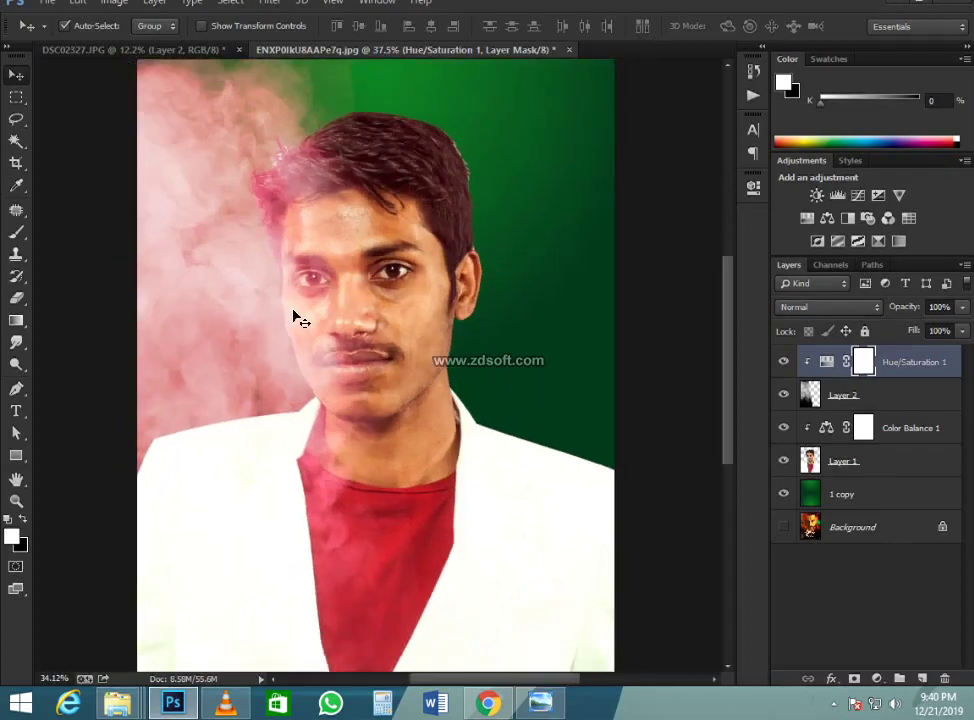
scroll(376, 339, up, 2)
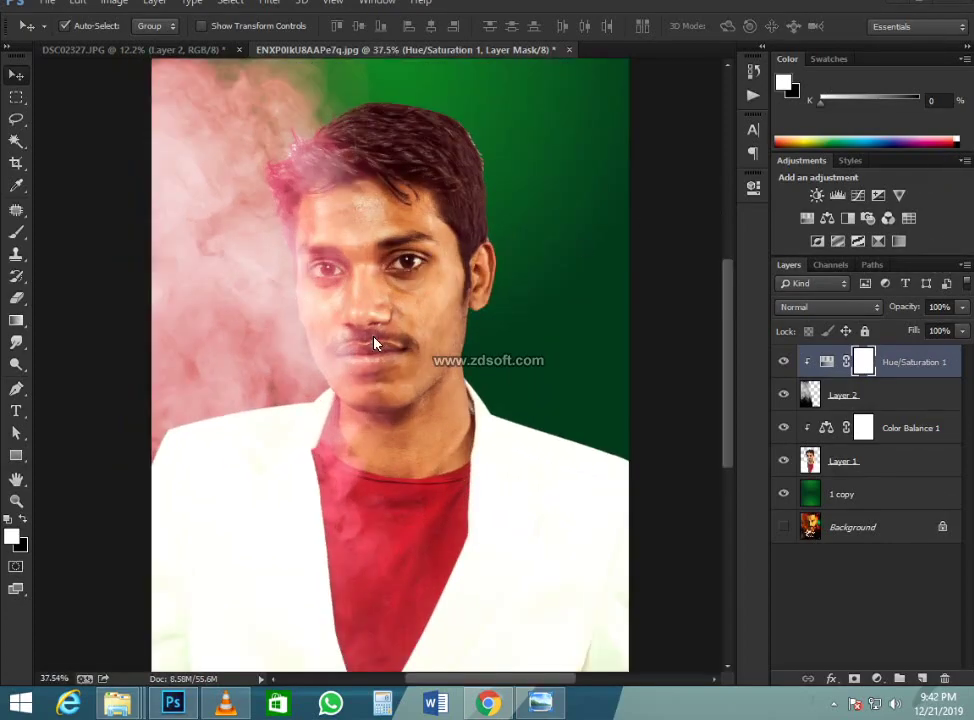
scroll(374, 341, down, 1)
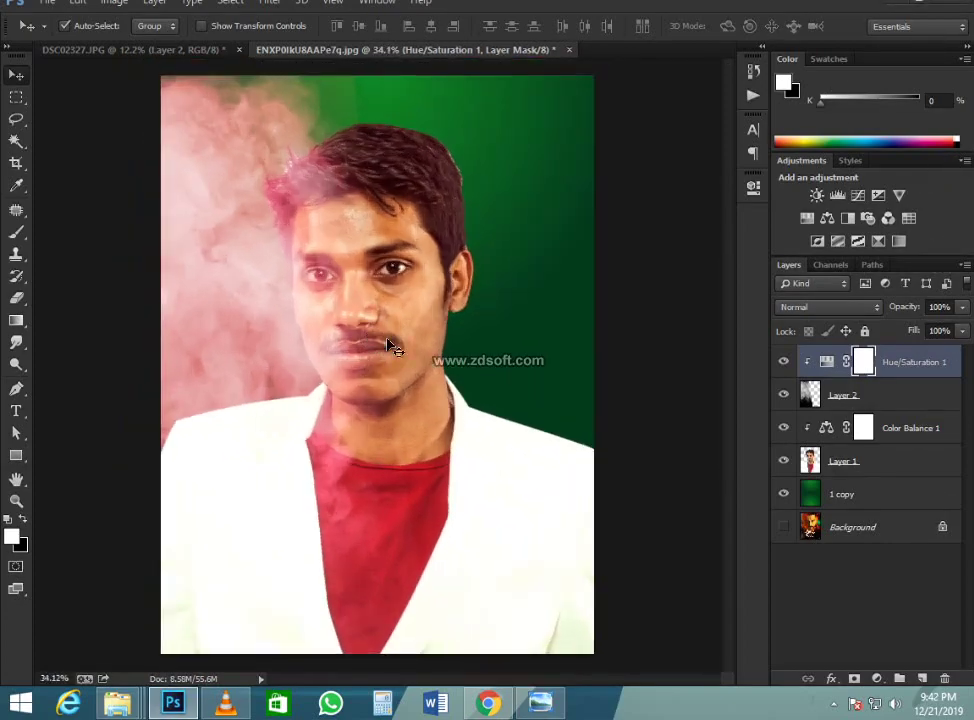
- Place the red-smoke-png-3 image from the browser into the poster, rotate it 90 degrees and scale it to about 252%
click(488, 703)
drag(80, 668, 326, 374)
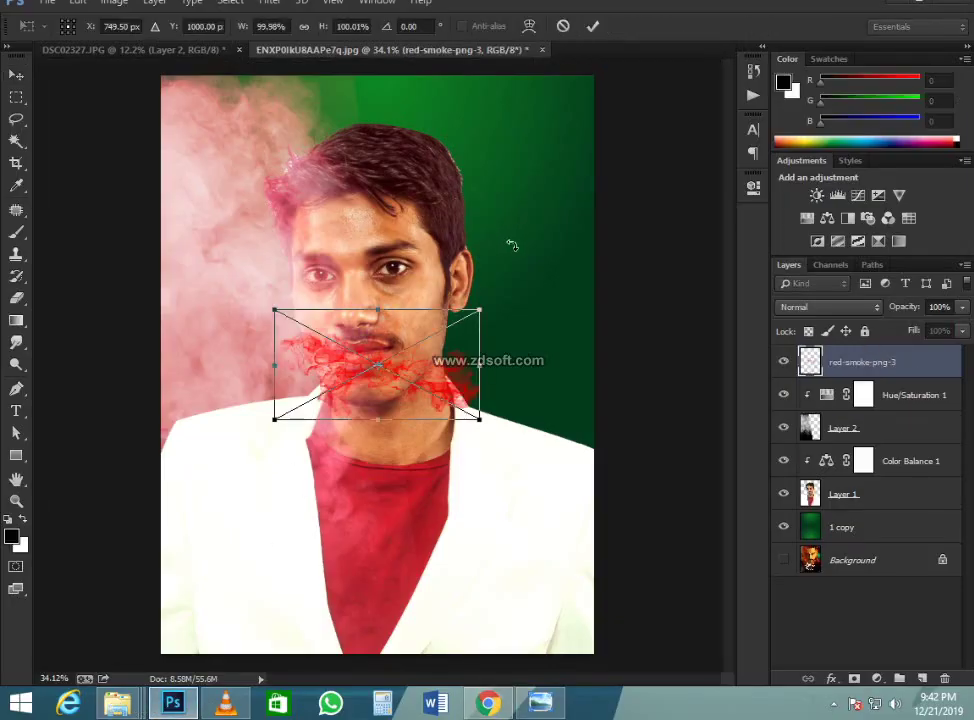
drag(512, 245, 517, 625)
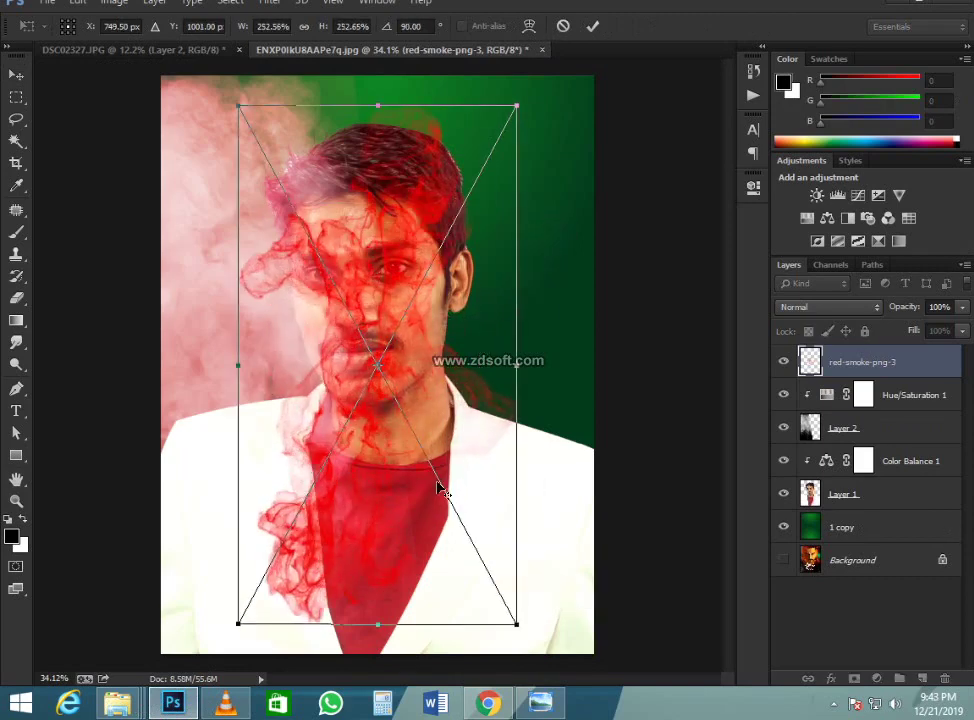
- Position the red smoke over the pale smoke beside the face, tilt it to about 93.8 degrees and commit the placement
drag(437, 487, 239, 400)
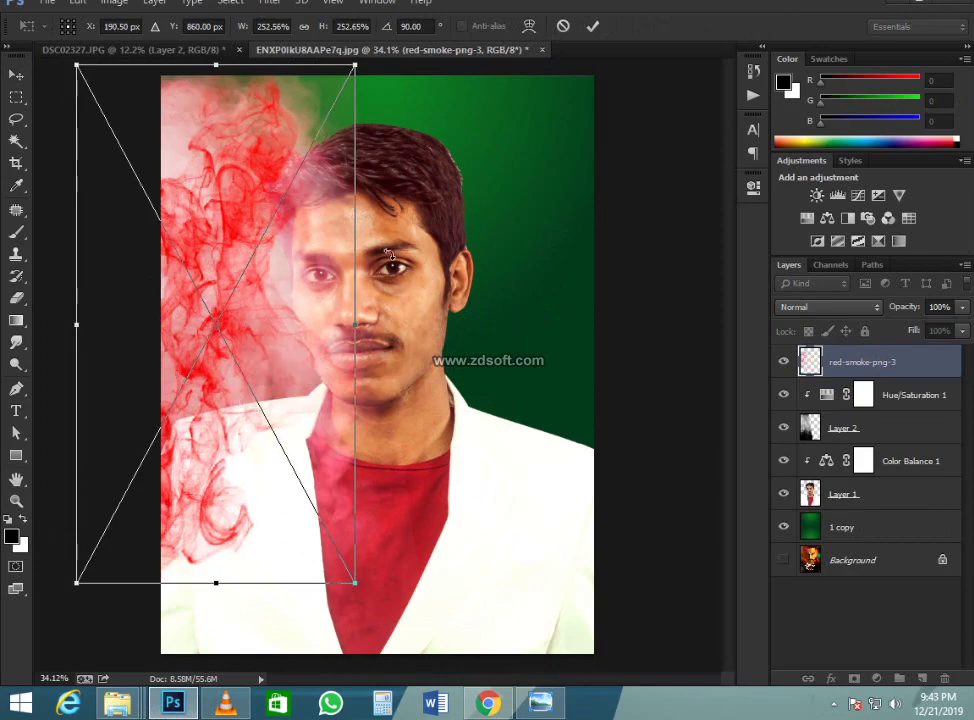
drag(436, 107, 465, 115)
drag(298, 265, 283, 235)
key(Return)
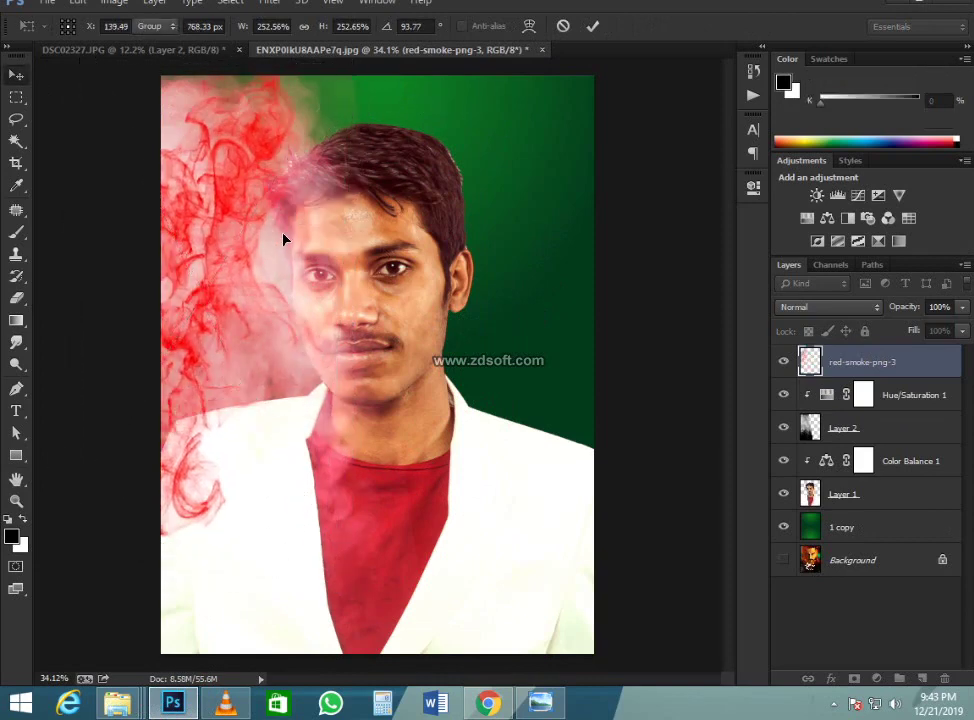
- Lower the red smoke layer's opacity to 49% and preview its blend modes through Color Burn and Lighten to Overlay
drag(912, 311, 873, 311)
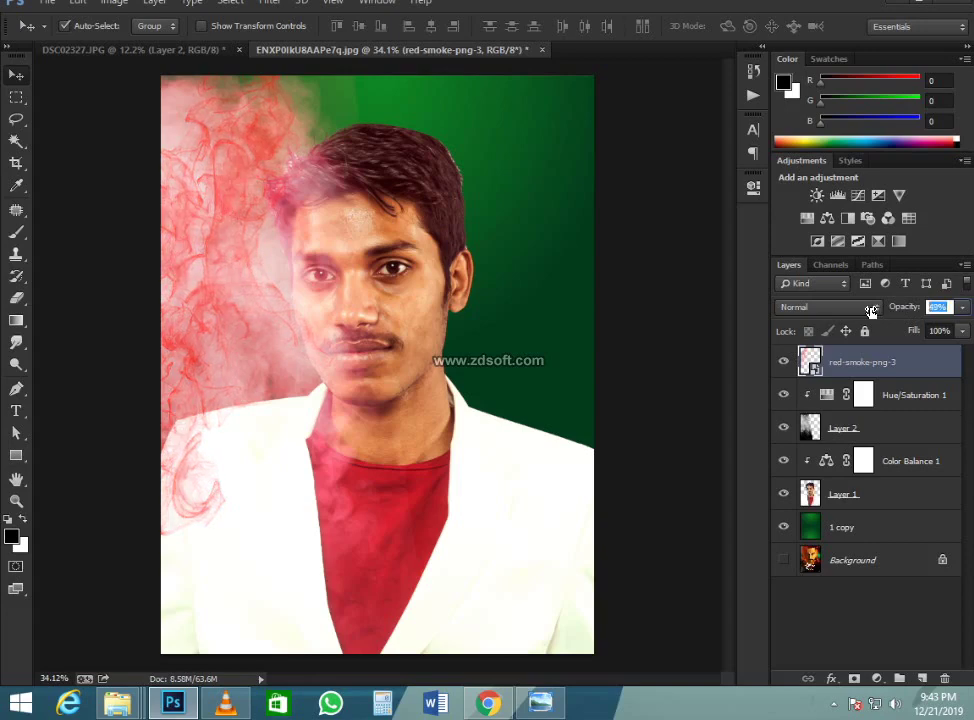
click(868, 309)
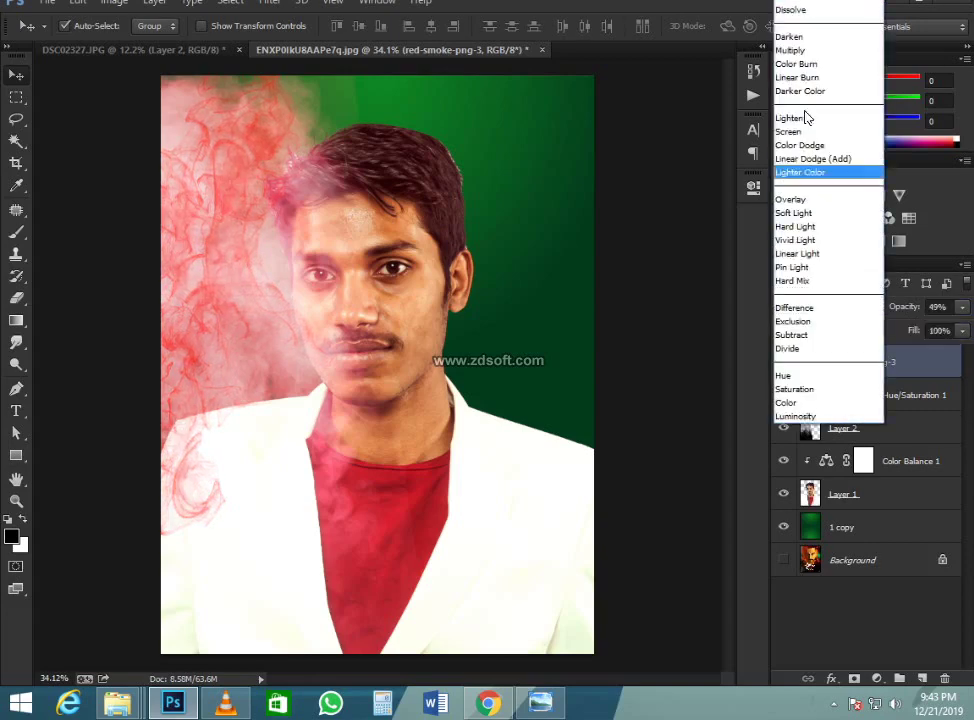
click(813, 3)
key(Down)
key(Down)
key(Down)
key(Down)
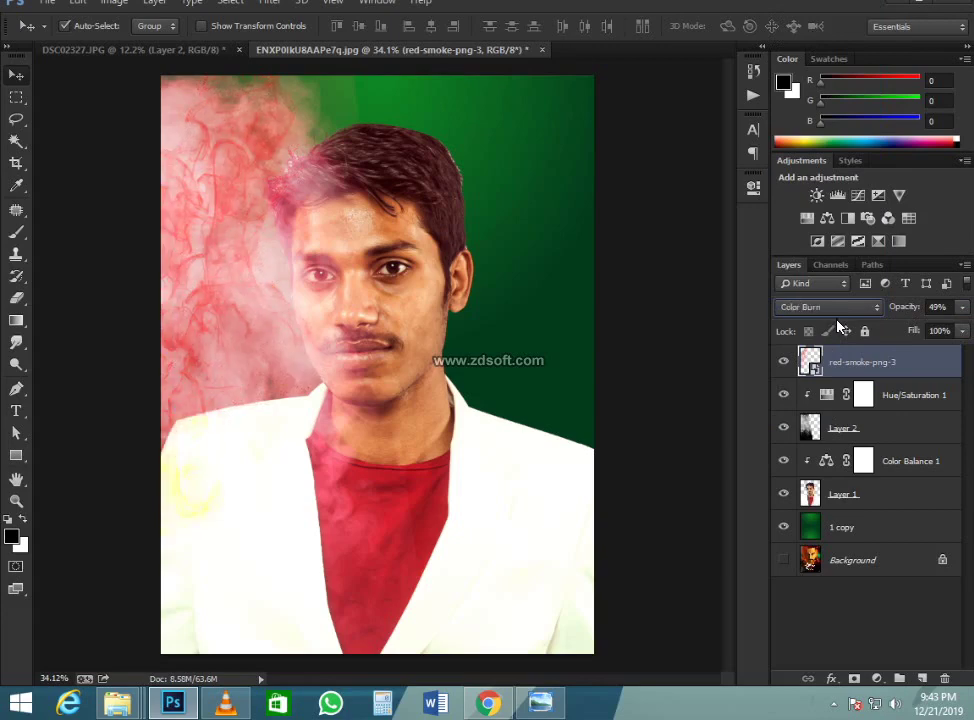
key(Down)
key(Down)
key(Down)
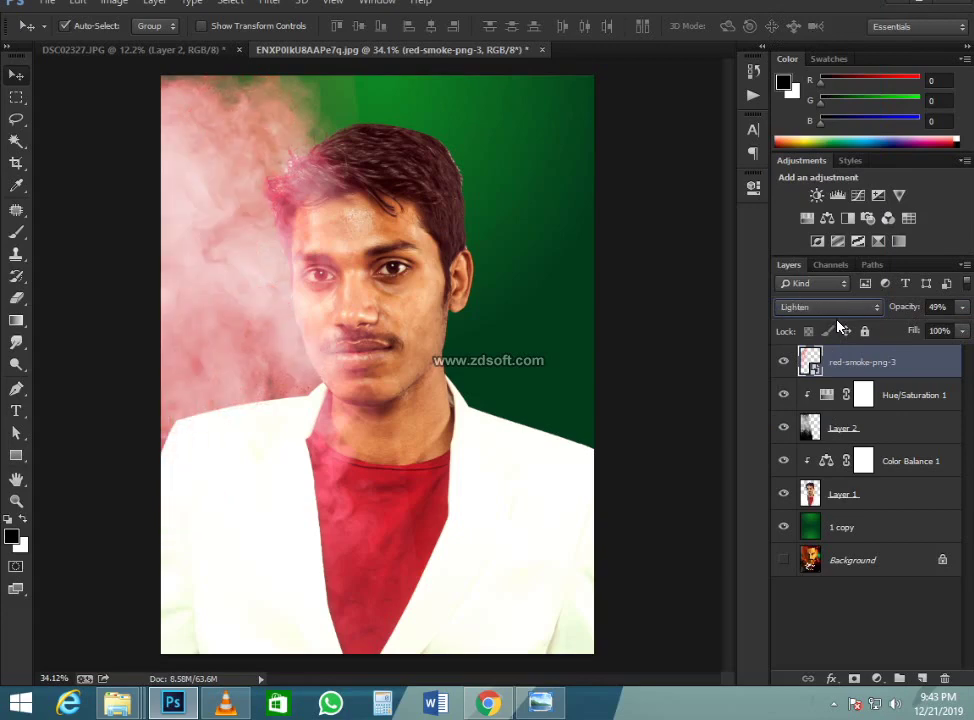
key(Down)
key(Down)
key(Down)
key(Down)
key(Down)
key(Down)
key(Up)
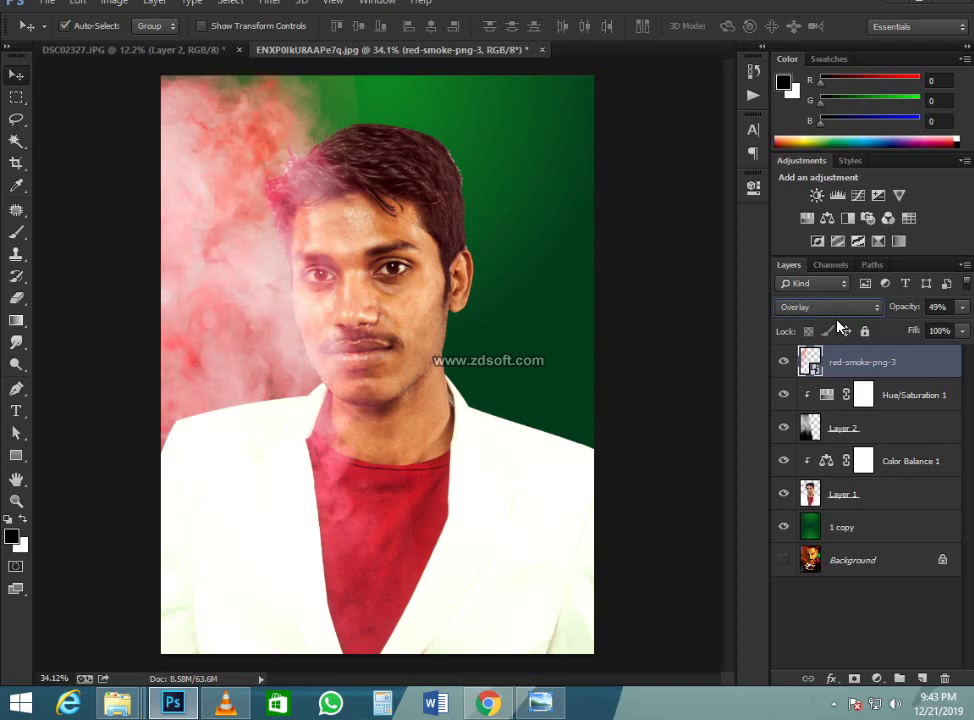
- Try the red smoke layer's remaining blend modes, from Hard Light through Difference and Hue to Luminosity
key(Down)
key(Down)
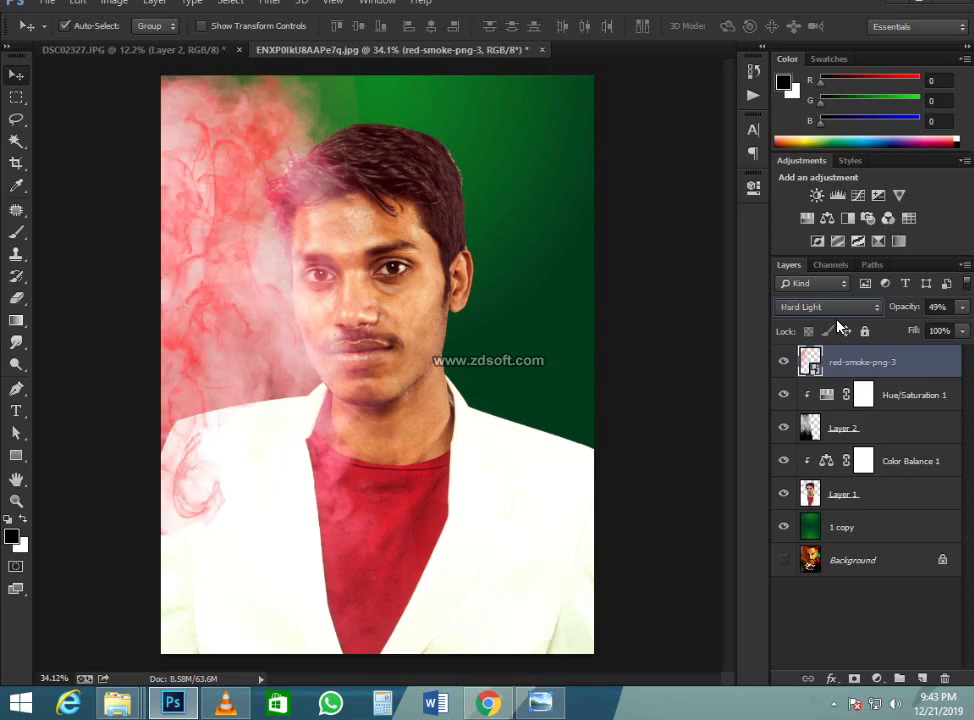
key(Down)
key(Down)
key(Down)
key(Down)
key(Down)
key(Down)
key(Down)
key(Down)
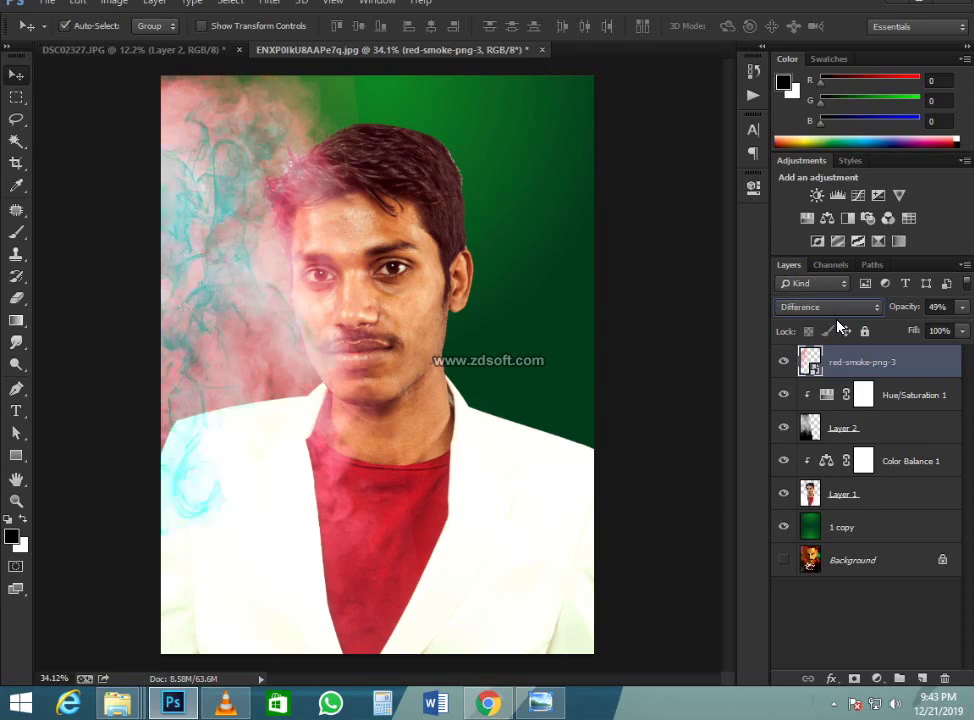
key(Down)
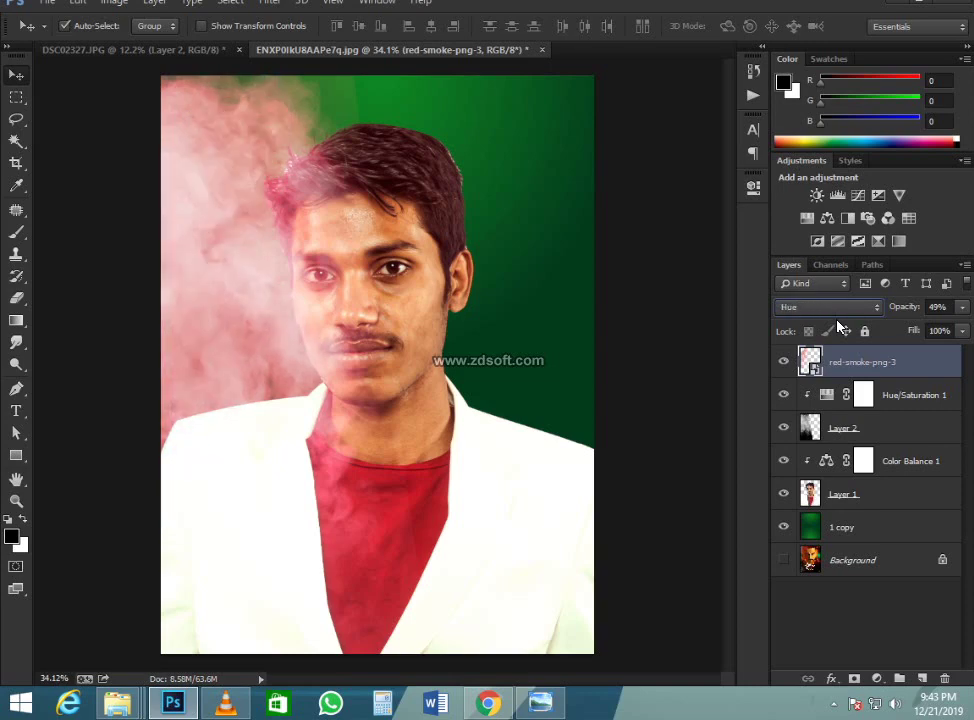
key(Up)
key(Down)
key(Down)
key(Down)
key(Down)
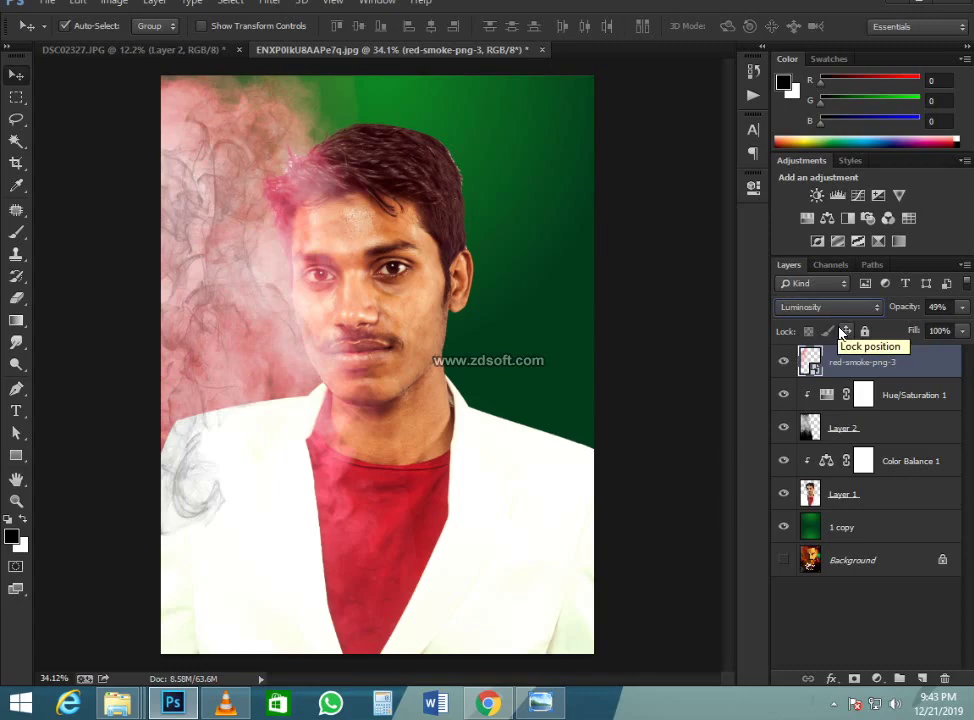
- Cycle the red smoke layer back through its blend modes and settle on Overlay
key(Up)
key(Up)
key(Up)
key(Up)
key(Up)
key(Up)
key(Up)
key(Up)
key(Up)
key(Up)
key(Up)
key(Up)
key(Up)
key(Up)
key(Up)
key(Up)
key(Up)
key(Up)
key(Up)
key(Up)
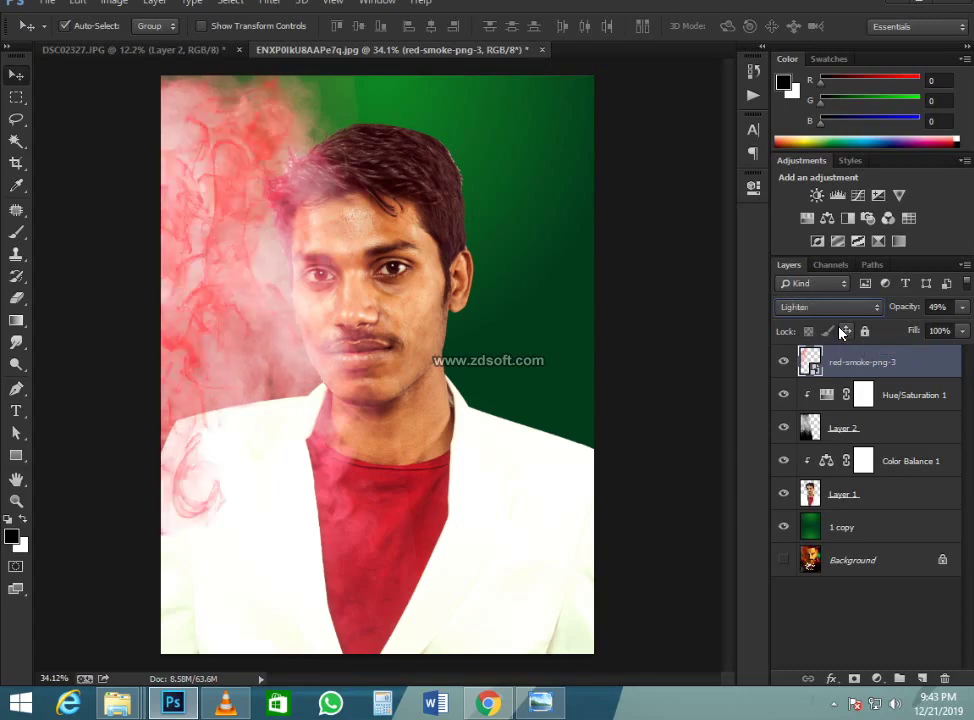
key(Down)
key(Down)
key(Down)
key(Down)
key(Down)
key(Down)
key(Down)
key(Down)
key(Down)
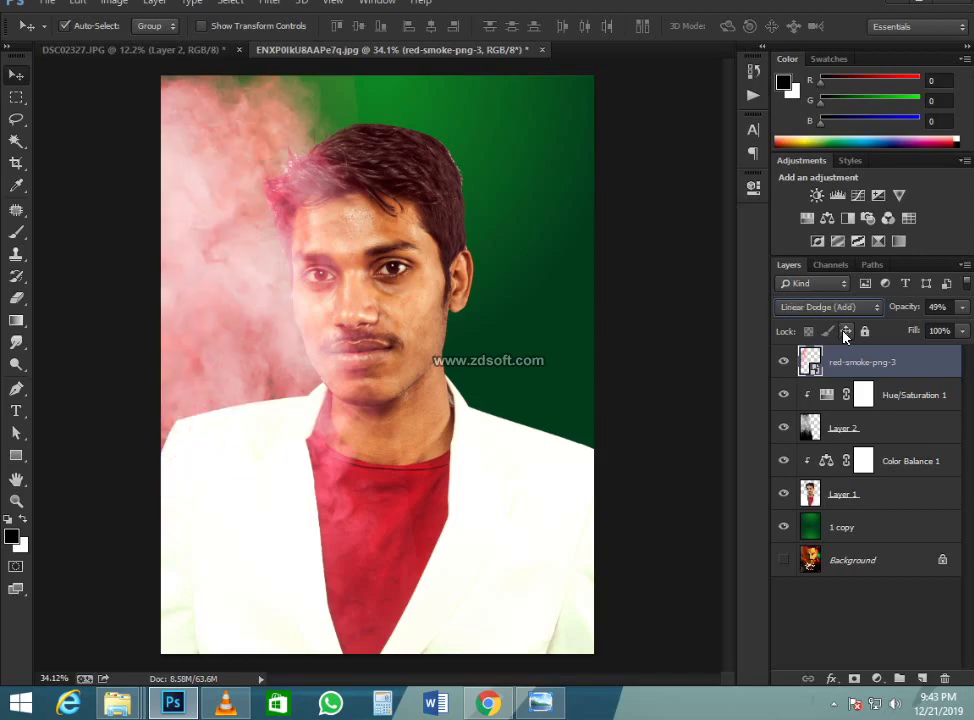
key(Down)
key(Down)
key(Down)
key(Up)
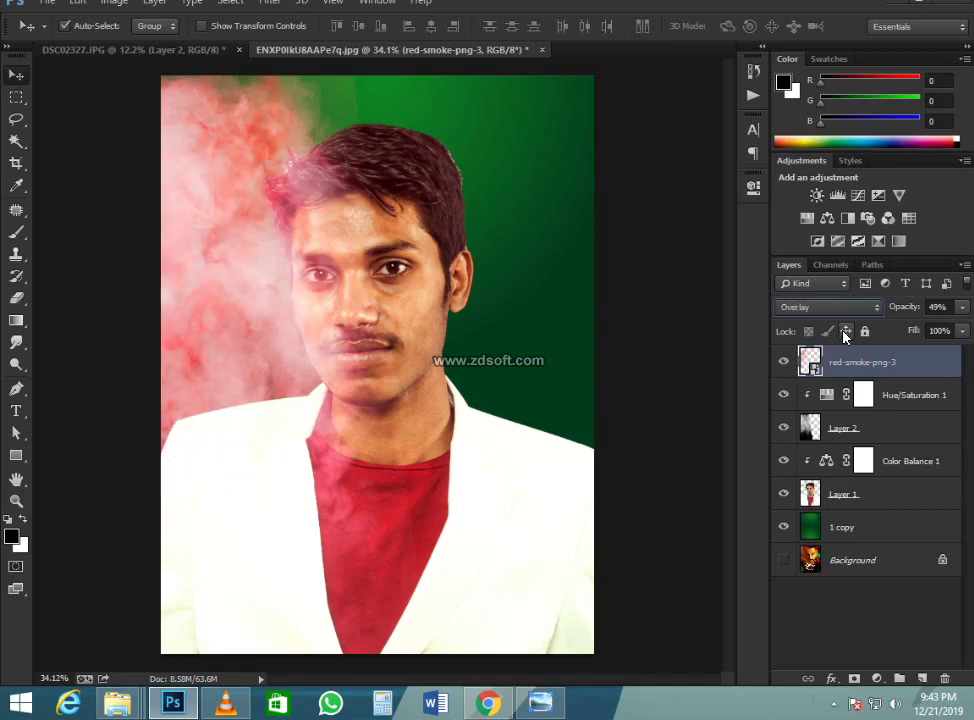
- Scale the portrait layer up to about 154% and move it slightly lower on the poster
click(499, 505)
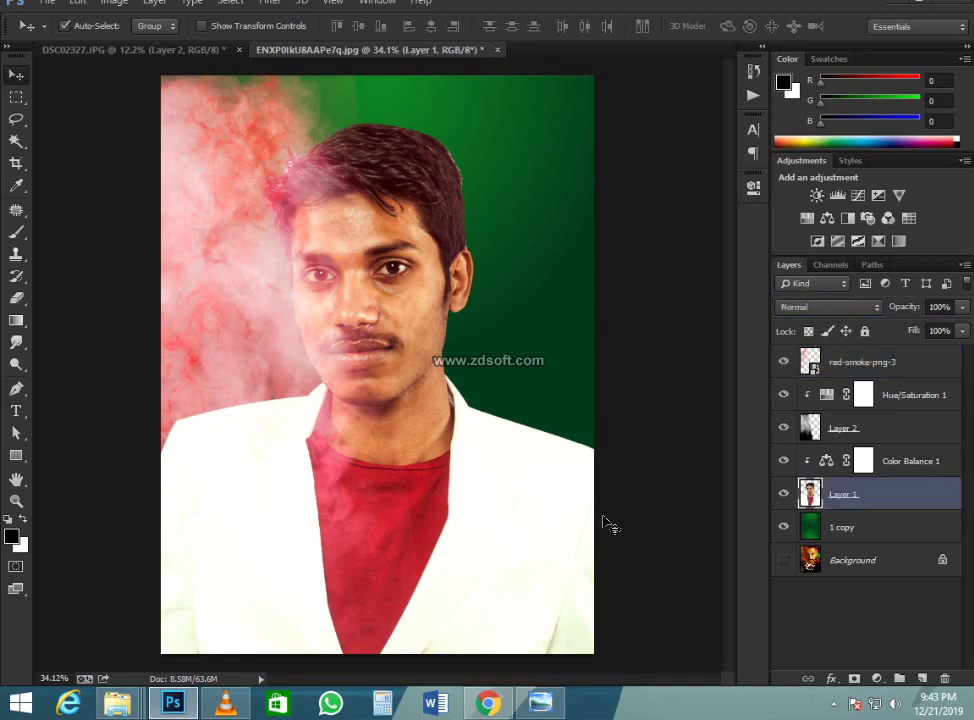
key(ctrl+t)
key(ctrl+minus)
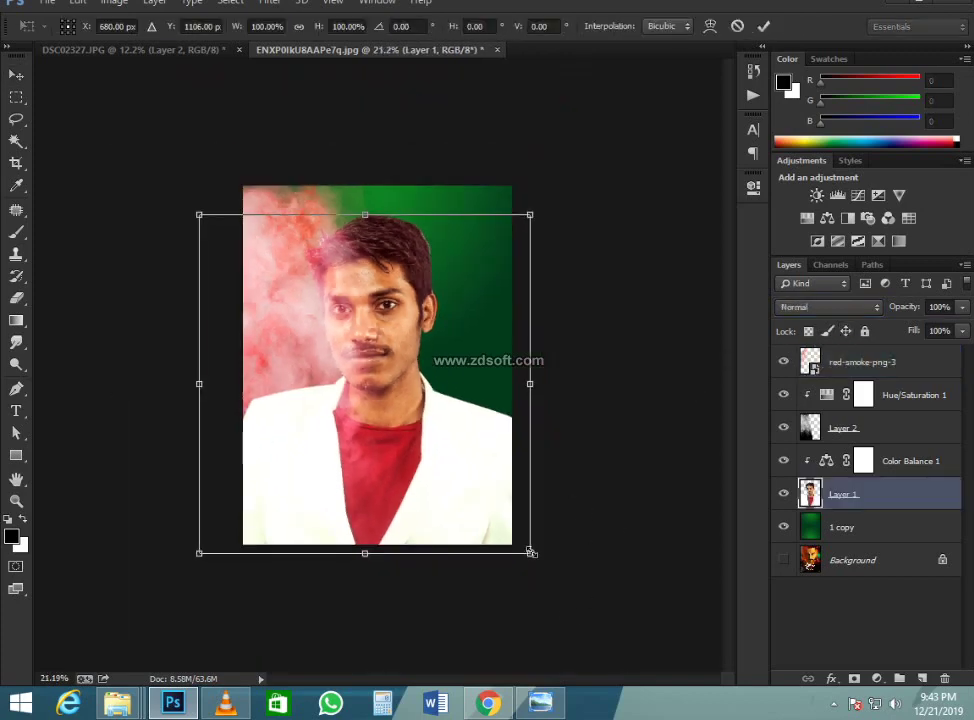
drag(542, 553, 633, 633)
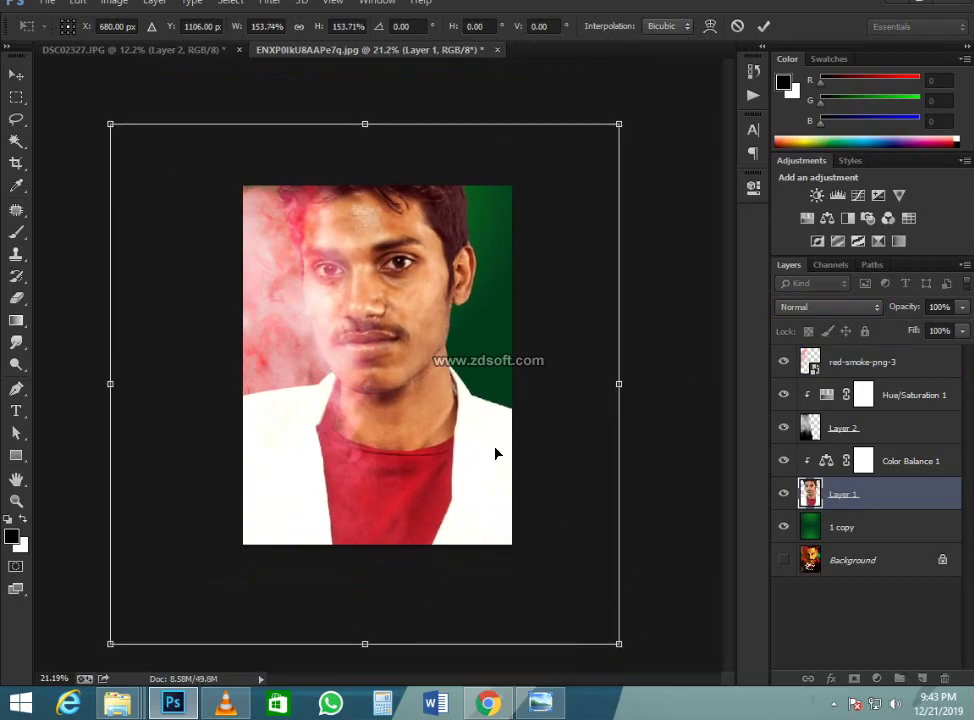
drag(496, 452, 504, 497)
scroll(450, 409, up, 4)
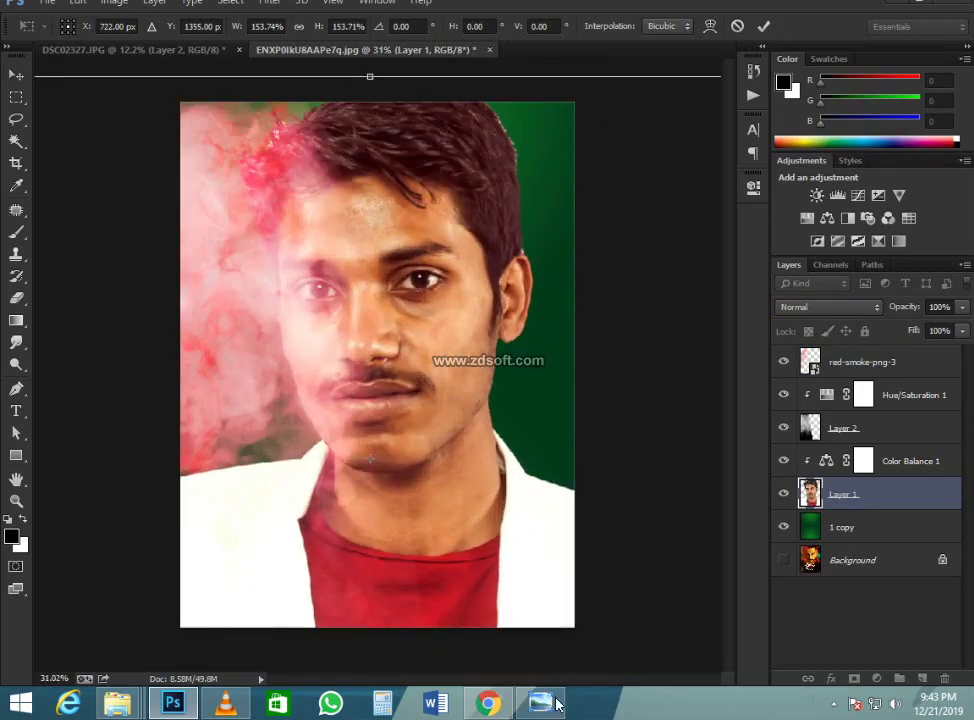
- Shrink the portrait slightly, shift it up so the whole head fits on the canvas and commit the transform
click(556, 704)
click(556, 704)
scroll(533, 211, down, 4)
drag(618, 171, 587, 207)
drag(472, 293, 463, 266)
key(Return)
scroll(437, 280, up, 3)
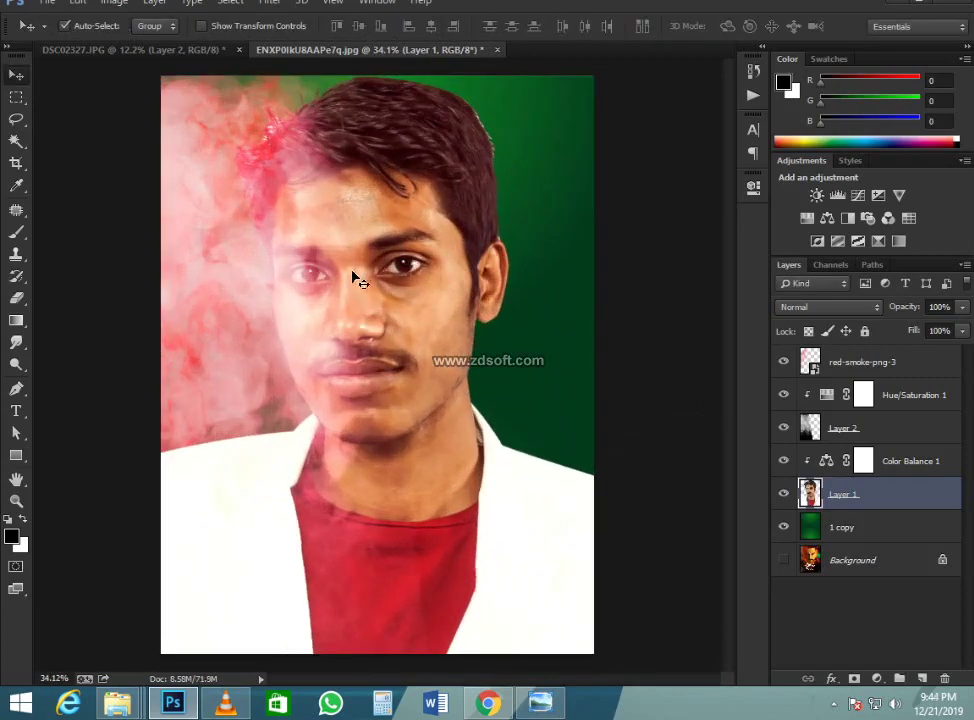
scroll(355, 280, up, 2)
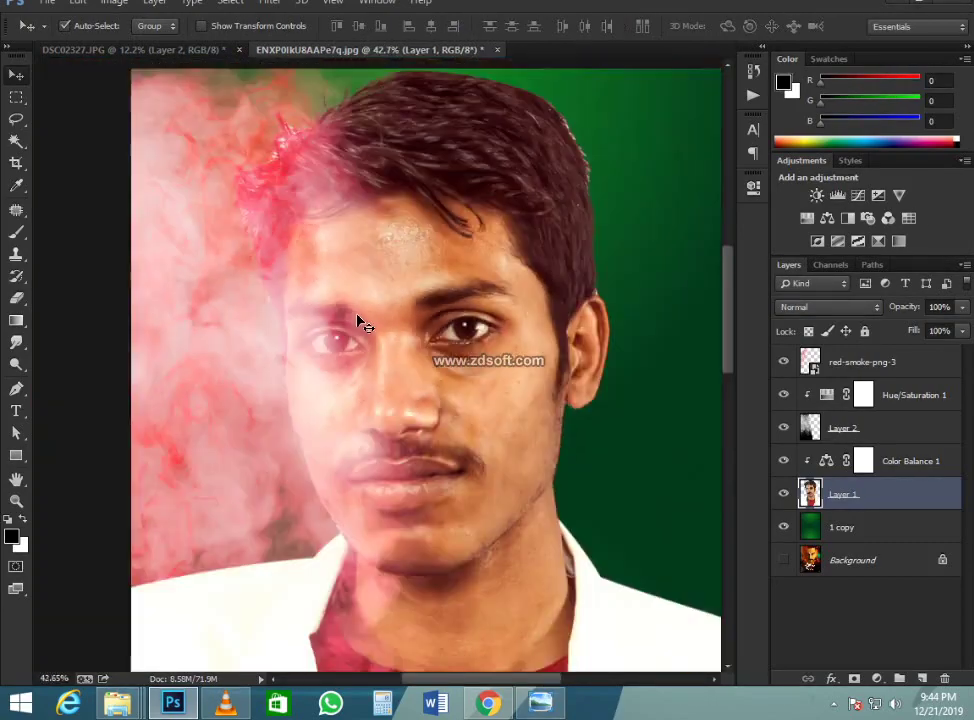
scroll(362, 325, down, 1)
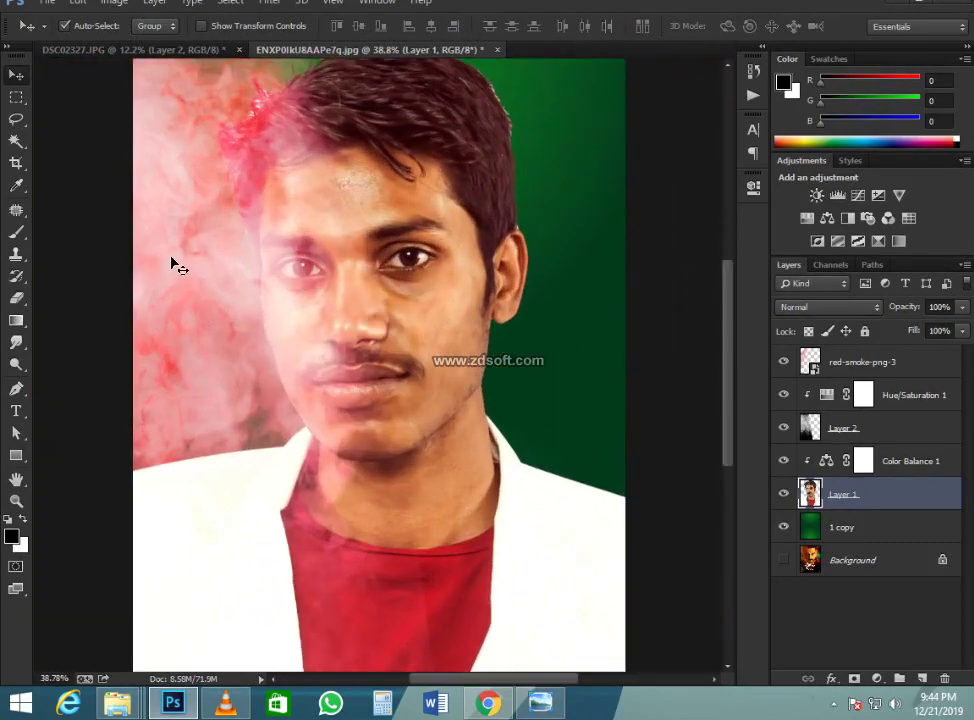
scroll(182, 260, up, 1)
scroll(215, 260, down, 1)
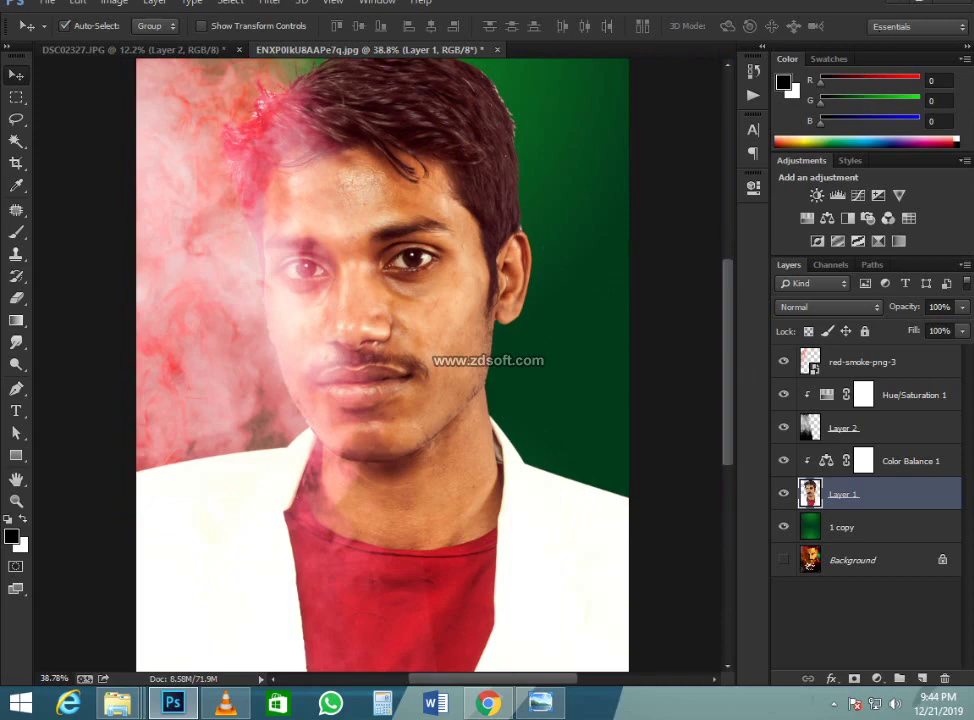
scroll(575, 240, down, 1)
- Add a new empty layer above the red smoke layer and activate the Brush tool
click(575, 240)
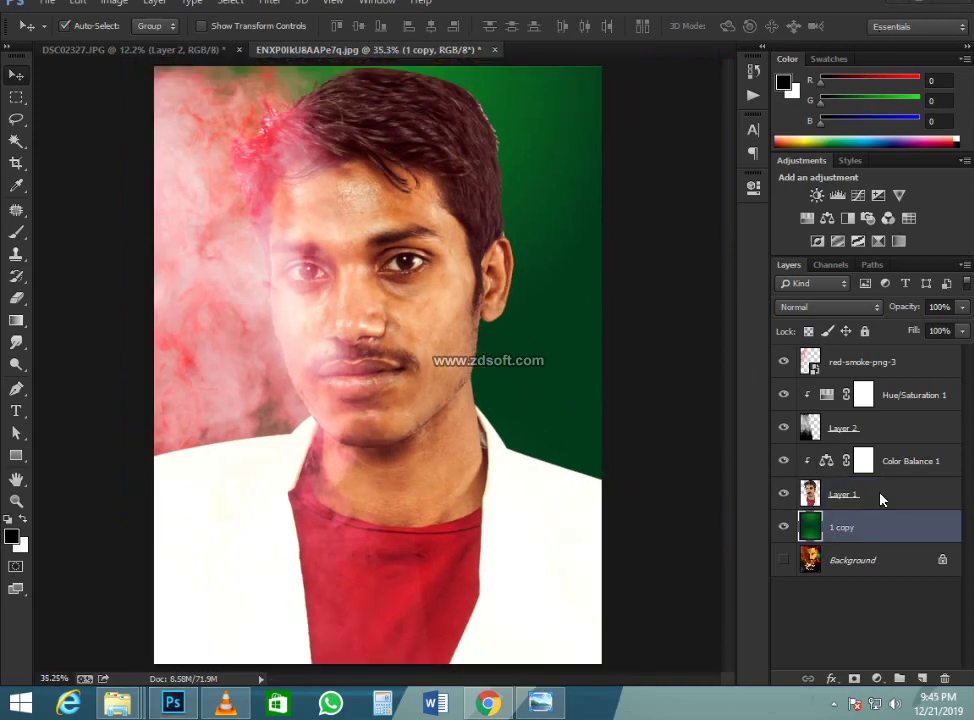
click(903, 372)
click(922, 679)
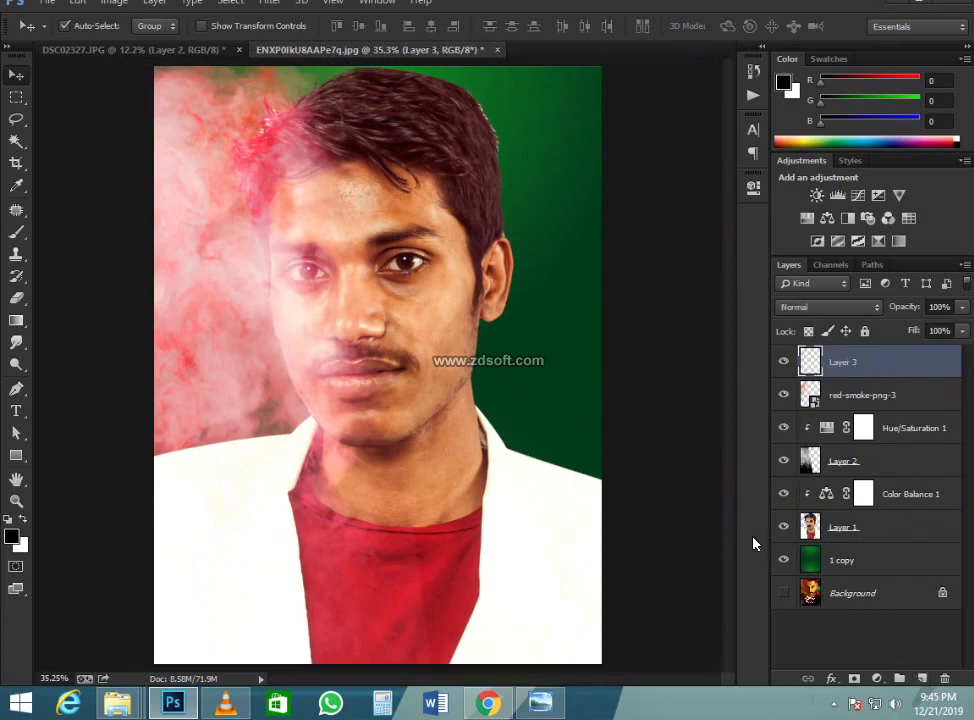
scroll(530, 435, up, 1)
key(b)
scroll(550, 380, up, 2)
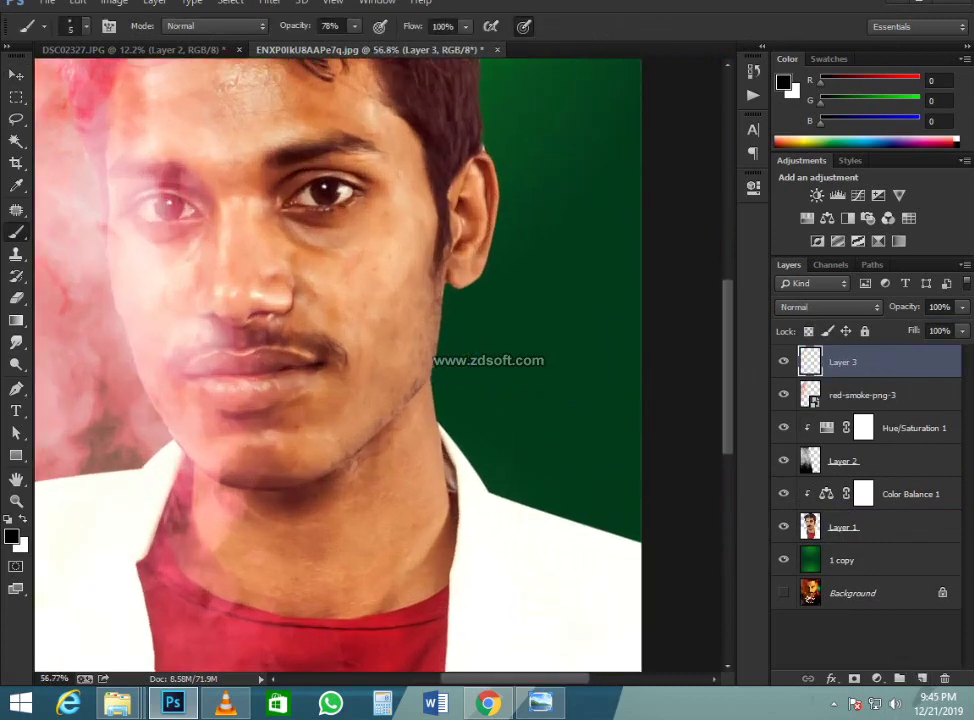
- Dab a soft white glow beside the ear with a 1400 px brush and place its layer directly beneath the portrait layer
key(bracketright)
key(bracketright)
key(bracketright)
key(bracketright)
key(bracketright)
key(bracketright)
key(bracketright)
key(bracketright)
key(bracketright)
key(bracketright)
key(bracketright)
key(bracketright)
key(bracketright)
key(bracketright)
key(bracketright)
key(bracketright)
key(bracketright)
key(bracketright)
key(bracketright)
key(bracketright)
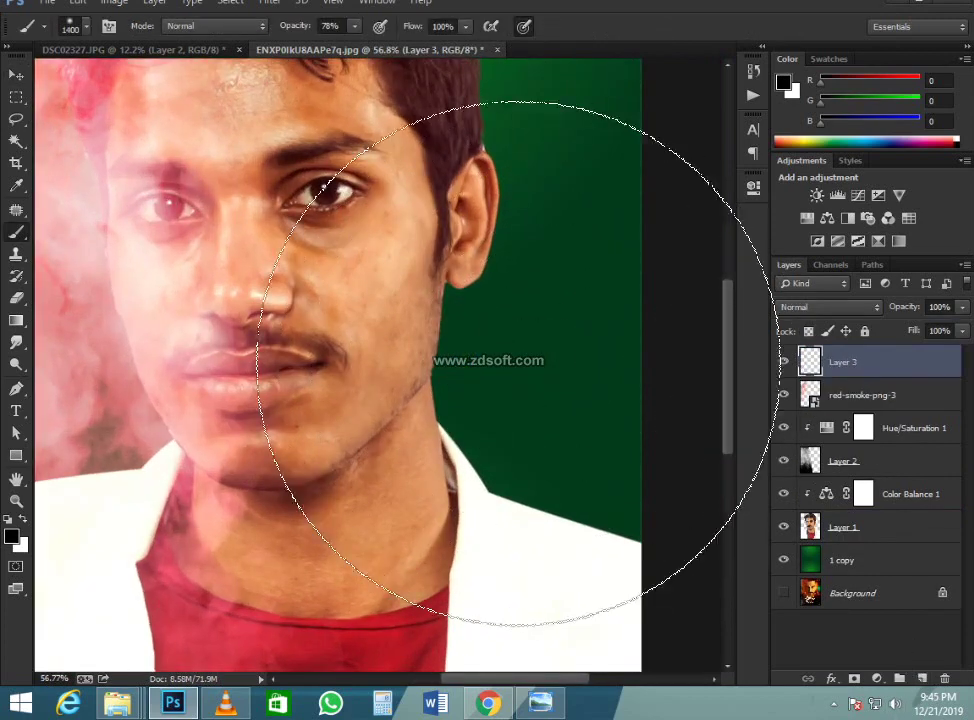
scroll(500, 365, down, 2)
key(x)
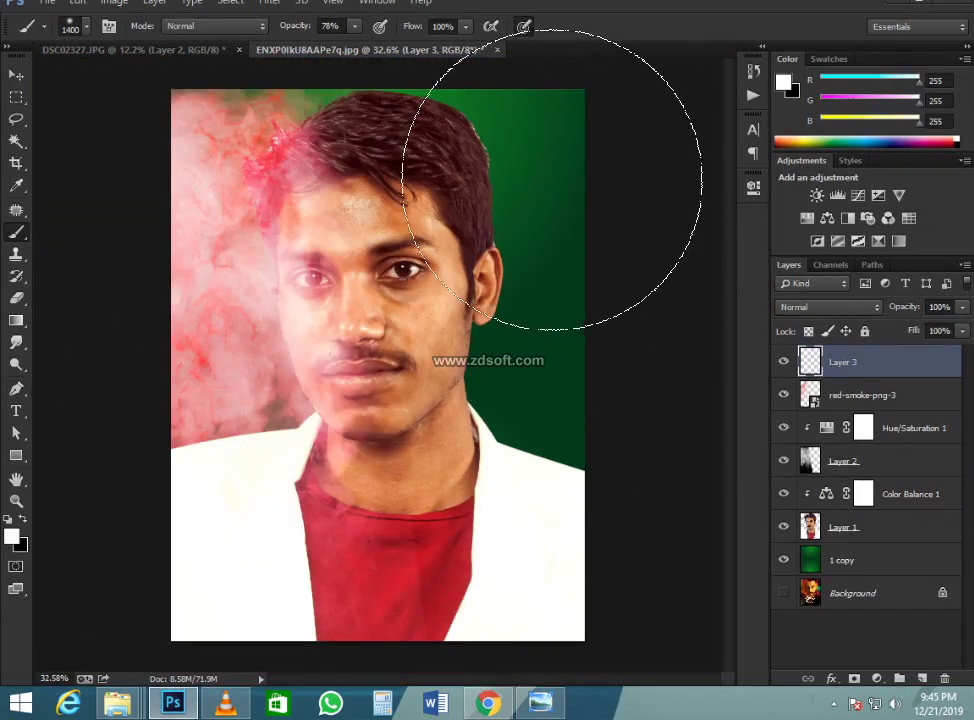
click(485, 265)
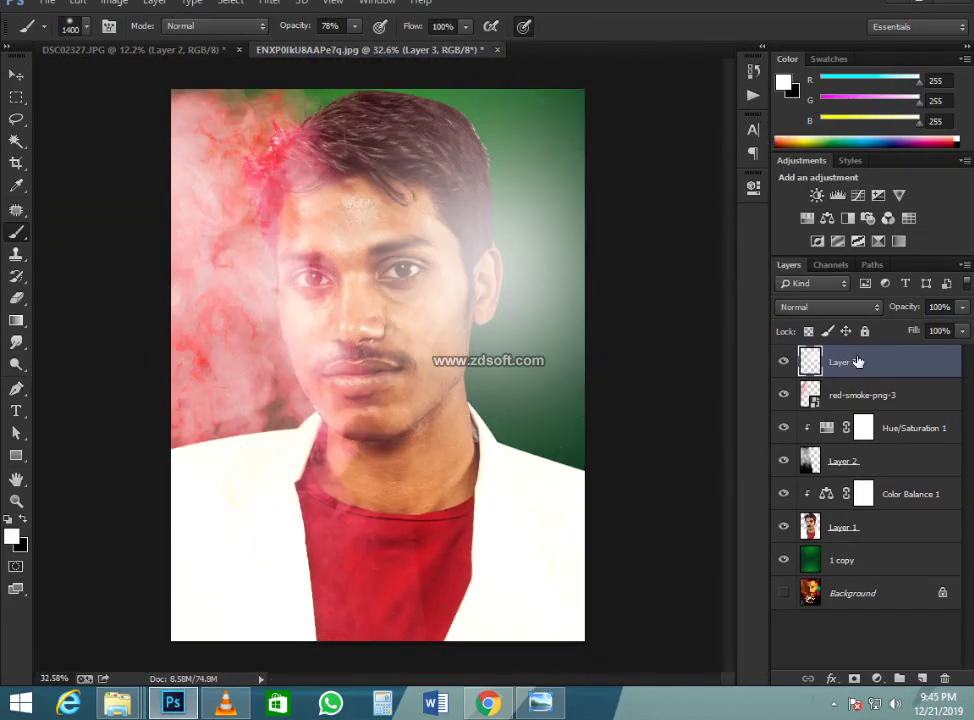
drag(857, 362, 860, 545)
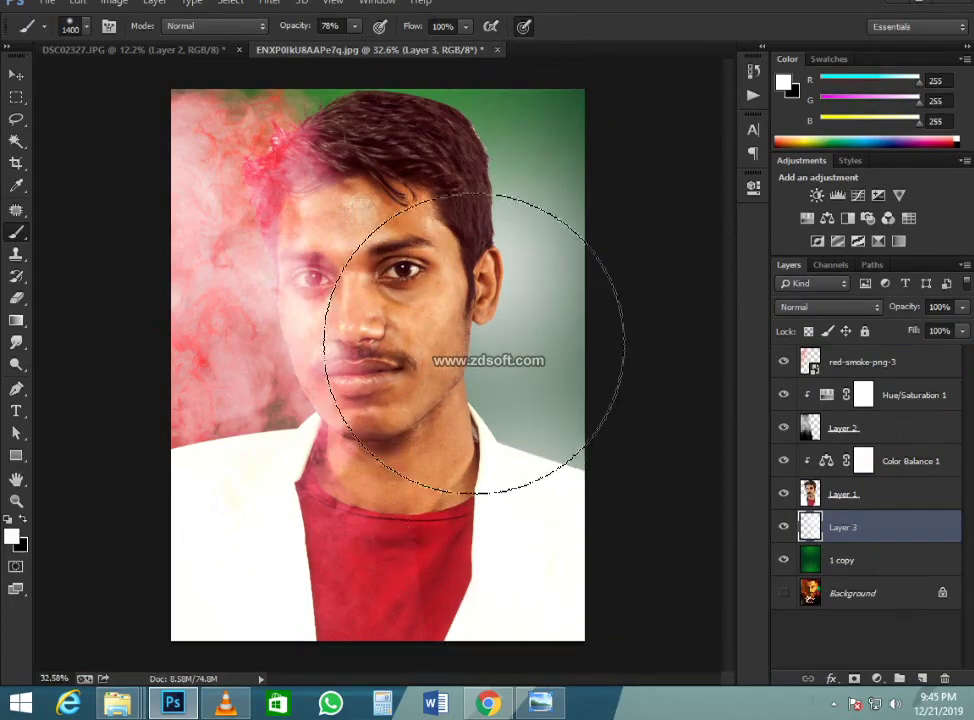
- Erase the upper part of the white glow beside the hair with a 700 px eraser
scroll(467, 309, down, 2)
scroll(467, 309, up, 3)
key(bracketleft)
key(bracketleft)
key(bracketleft)
key(bracketleft)
key(bracketleft)
key(bracketleft)
key(bracketleft)
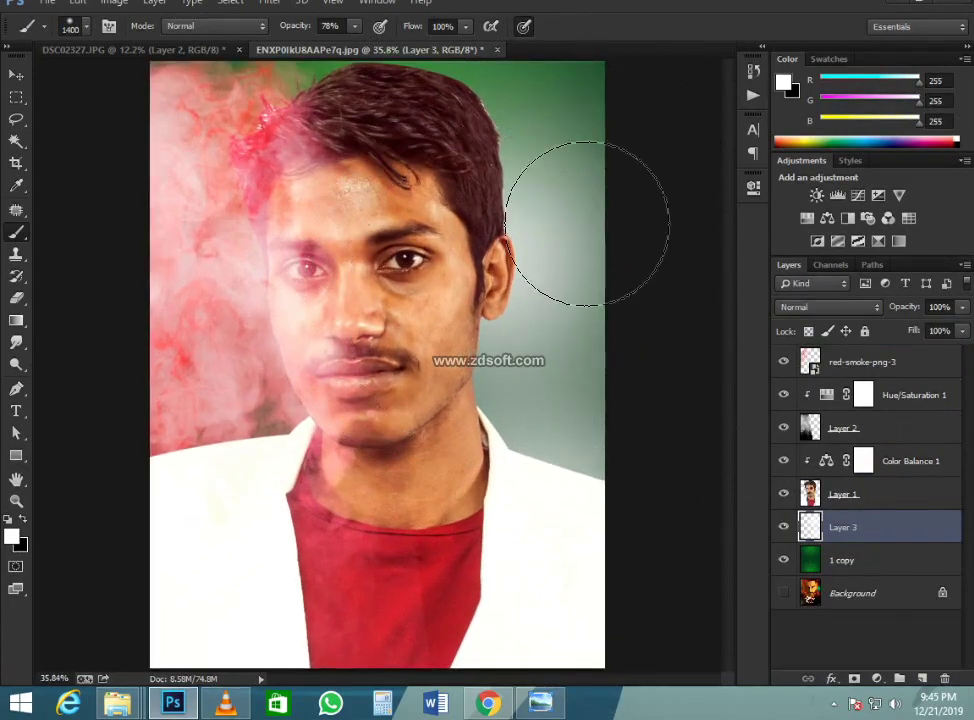
key(e)
mouse_move(572, 120)
mouse_down()
mouse_move(584, 148)
mouse_move(543, 80)
mouse_up()
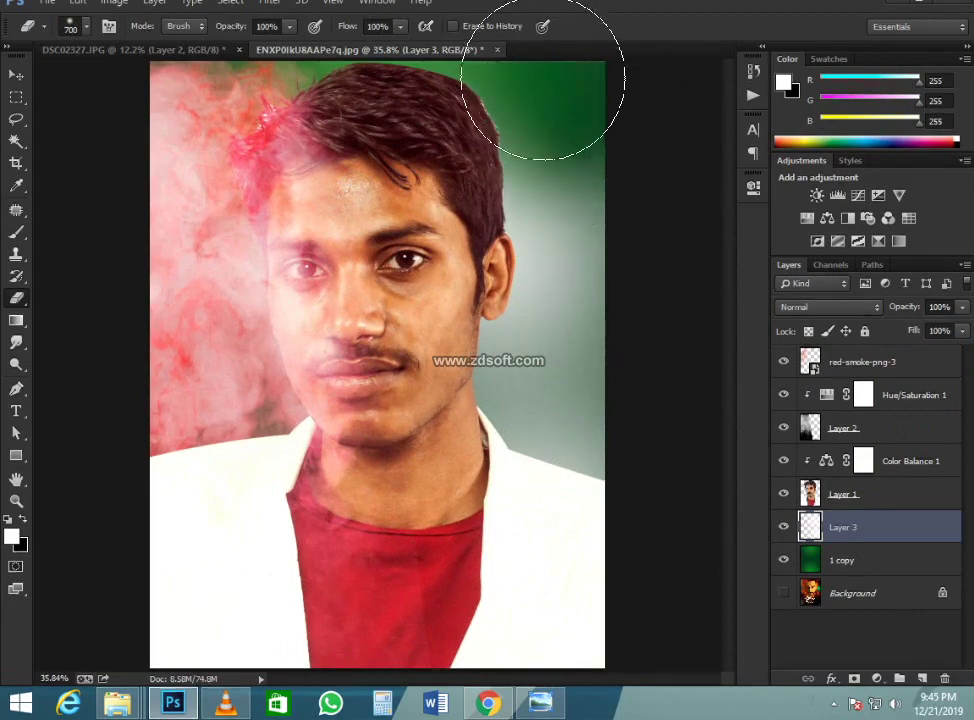
scroll(467, 315, down, 2)
scroll(463, 304, up, 2)
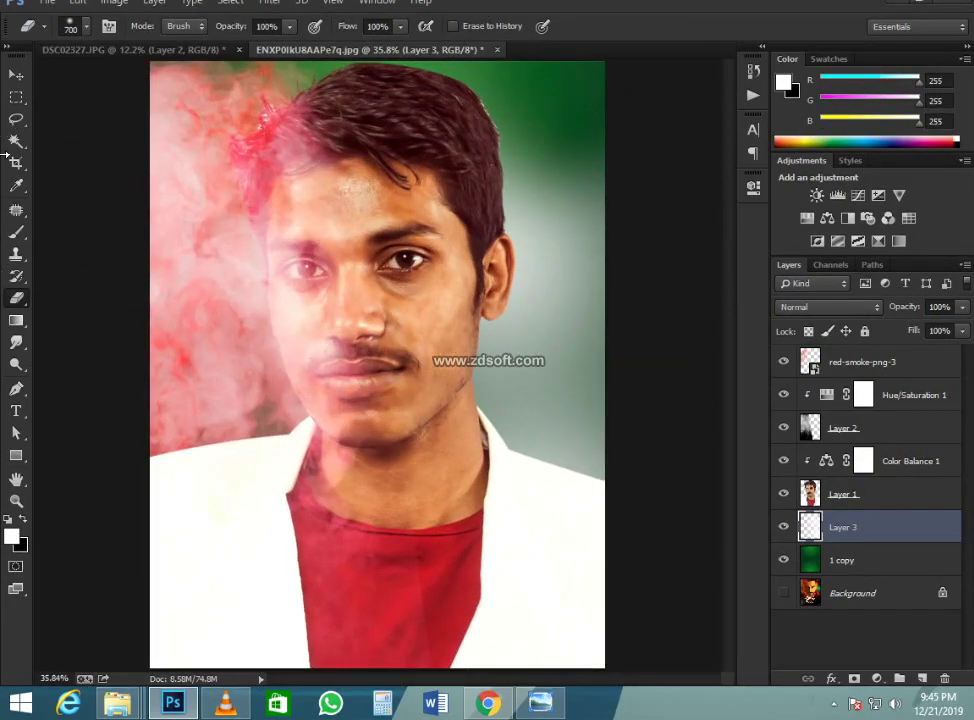
- Check the reference Malang poster in Windows Photo Viewer and return to the Photoshop document
click(16, 74)
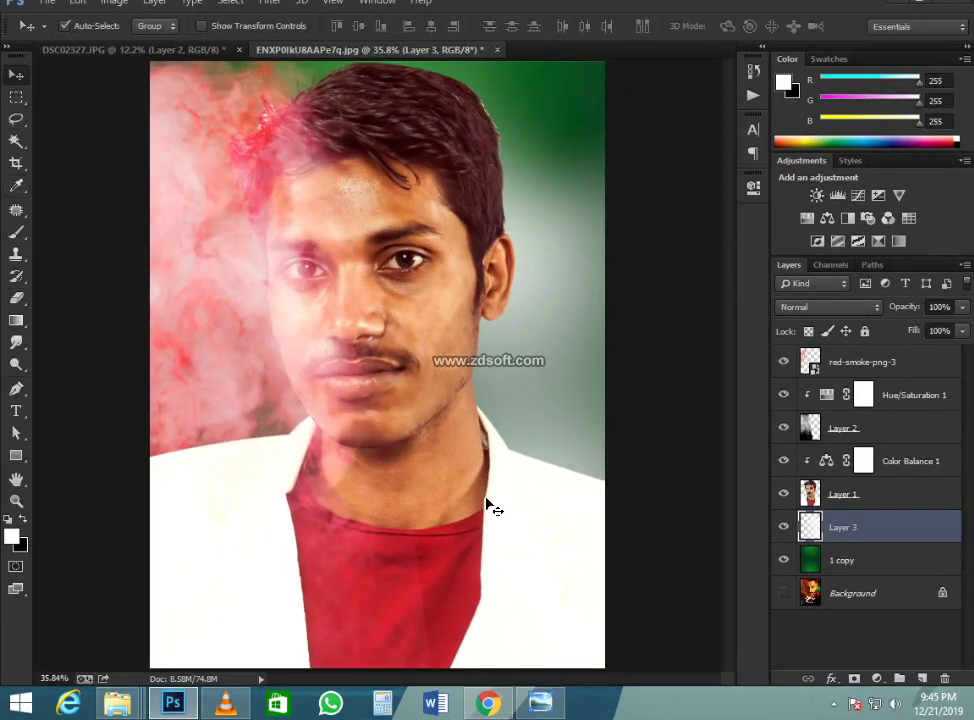
click(540, 706)
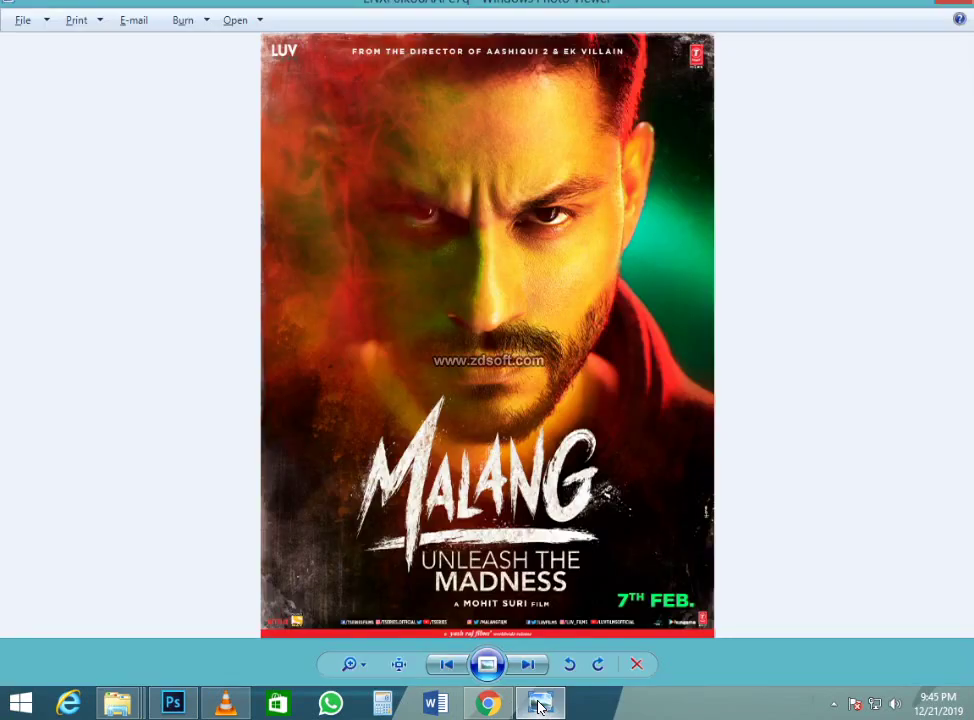
click(540, 706)
scroll(435, 325, down, 1)
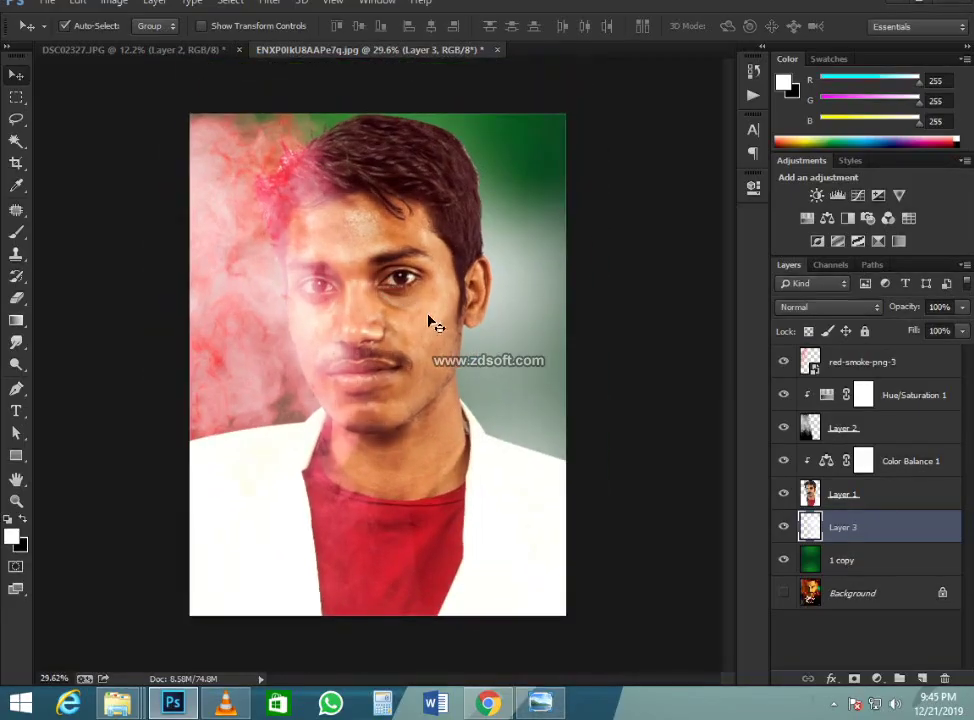
- Add a new empty layer clipped to the portrait layer and reduce the brush size to 700 px
key(b)
scroll(430, 287, up, 1)
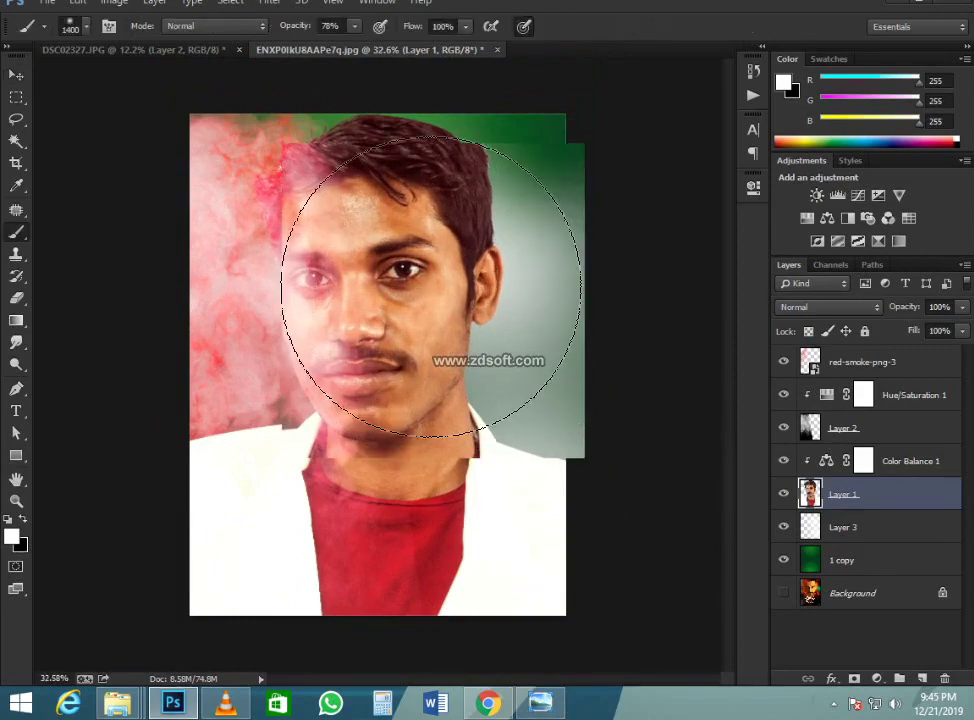
key(bracketleft)
key(bracketleft)
key(bracketleft)
key(bracketleft)
key(bracketleft)
key(bracketleft)
key(bracketleft)
key(bracketleft)
scroll(383, 372, up, 1)
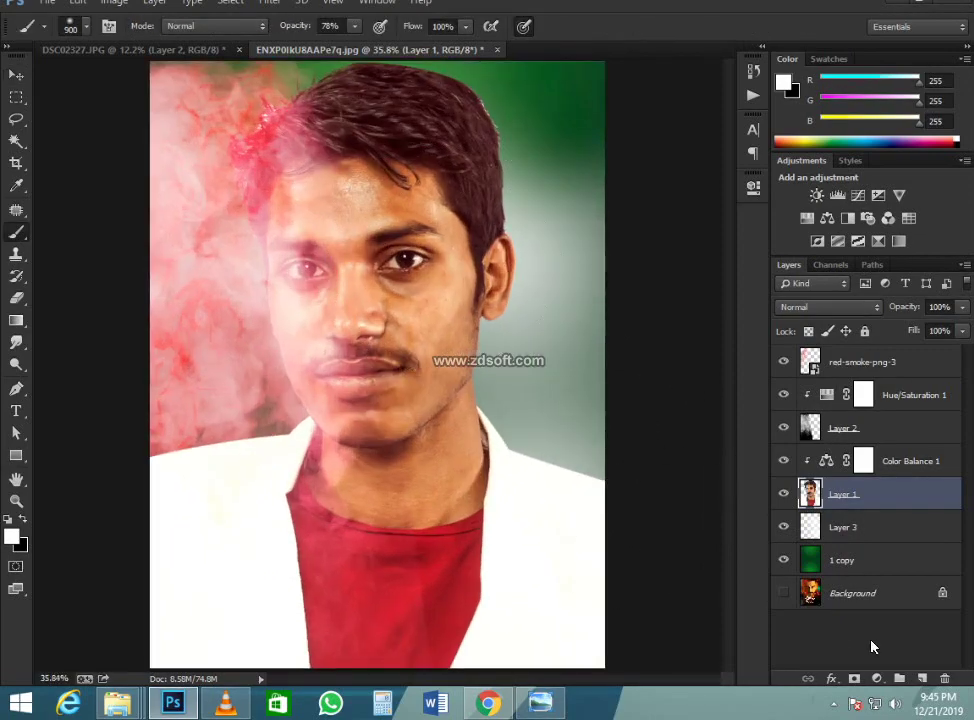
click(920, 679)
key(bracketleft)
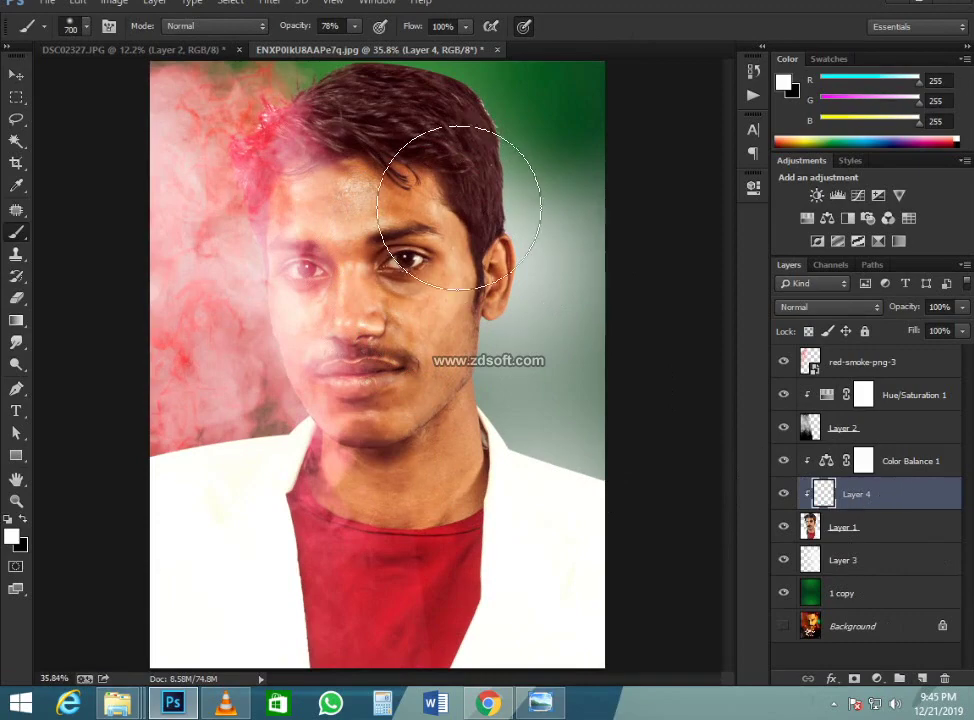
- Undo a white test stroke and paint bright yellow (RGB 246, 255, 0) over the face and neck on the clipped layer
mouse_move(467, 196)
mouse_down()
mouse_move(410, 320)
mouse_move(525, 381)
mouse_up()
key(ctrl+z)
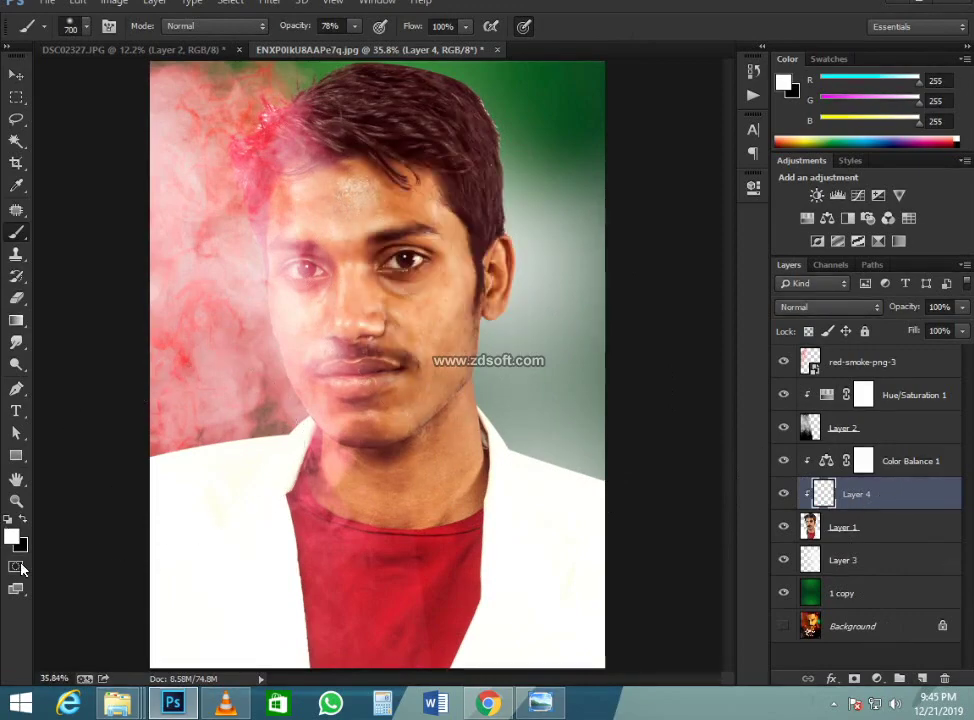
click(12, 537)
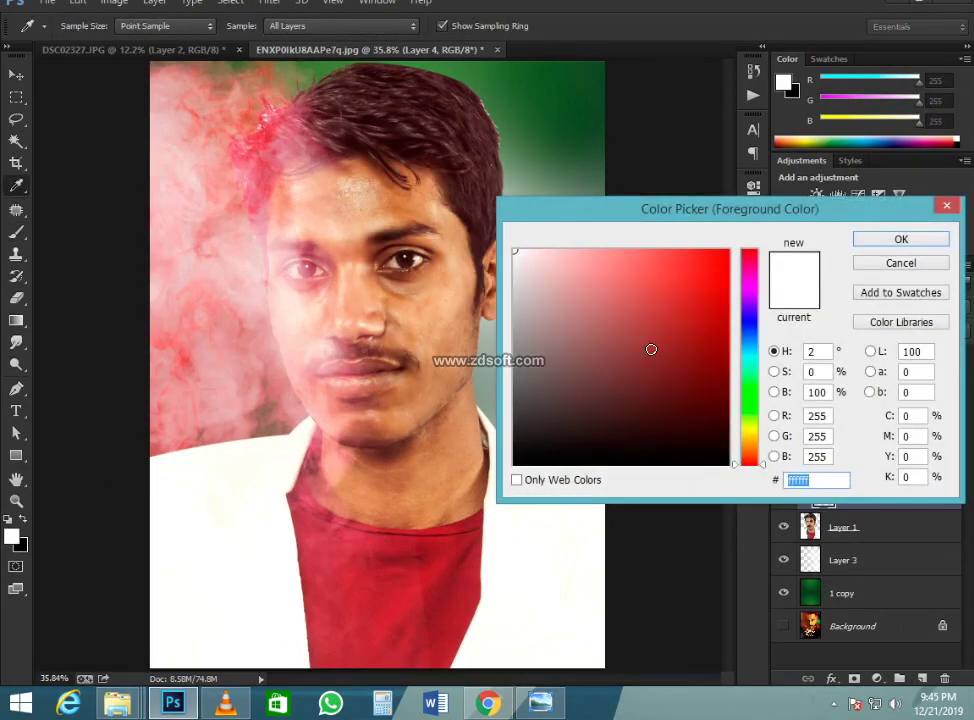
mouse_move(651, 349)
mouse_down()
mouse_move(746, 438)
mouse_move(795, 252)
mouse_up()
click(749, 420)
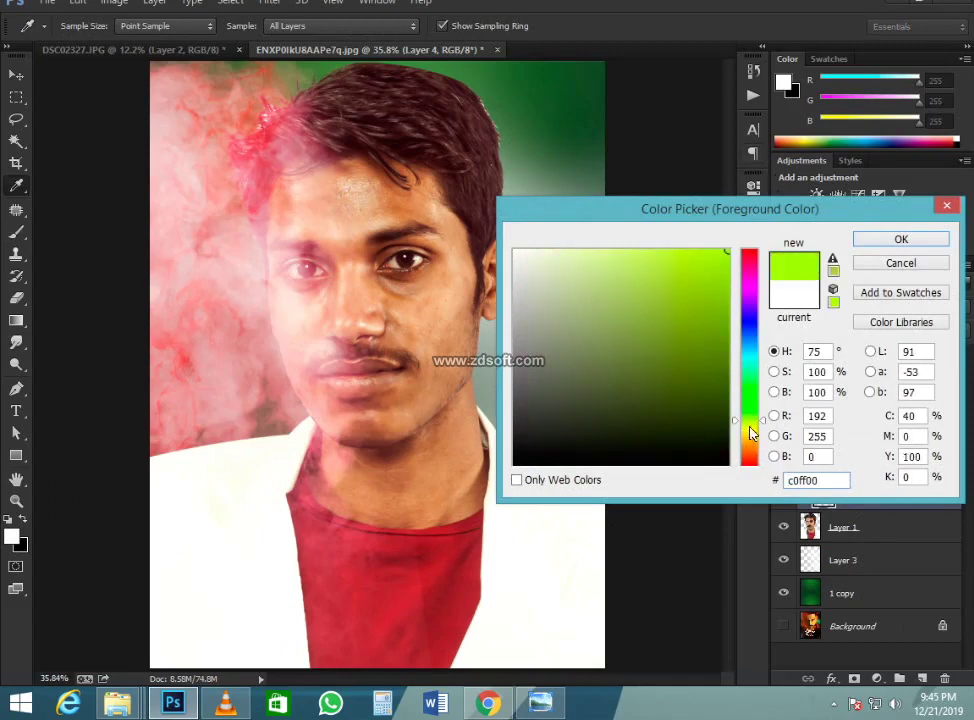
mouse_move(750, 426)
mouse_down()
mouse_move(750, 418)
mouse_move(750, 436)
mouse_move(757, 432)
mouse_up()
click(901, 239)
key(b)
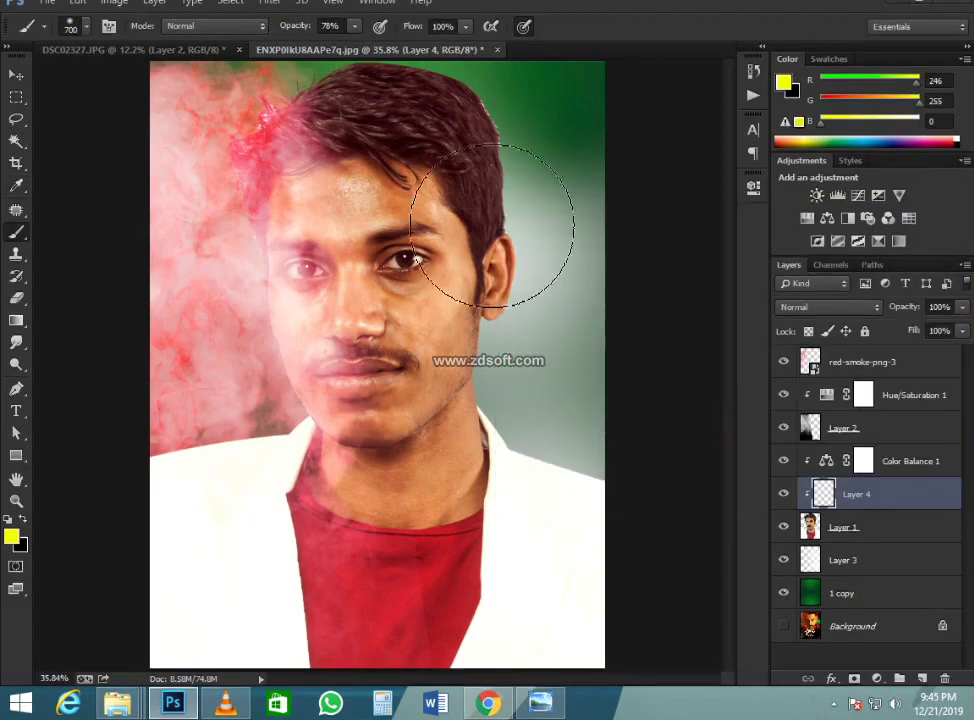
mouse_move(500, 239)
mouse_down()
mouse_move(436, 380)
mouse_move(413, 400)
mouse_move(337, 278)
mouse_move(295, 115)
mouse_move(330, 413)
mouse_move(290, 420)
mouse_up()
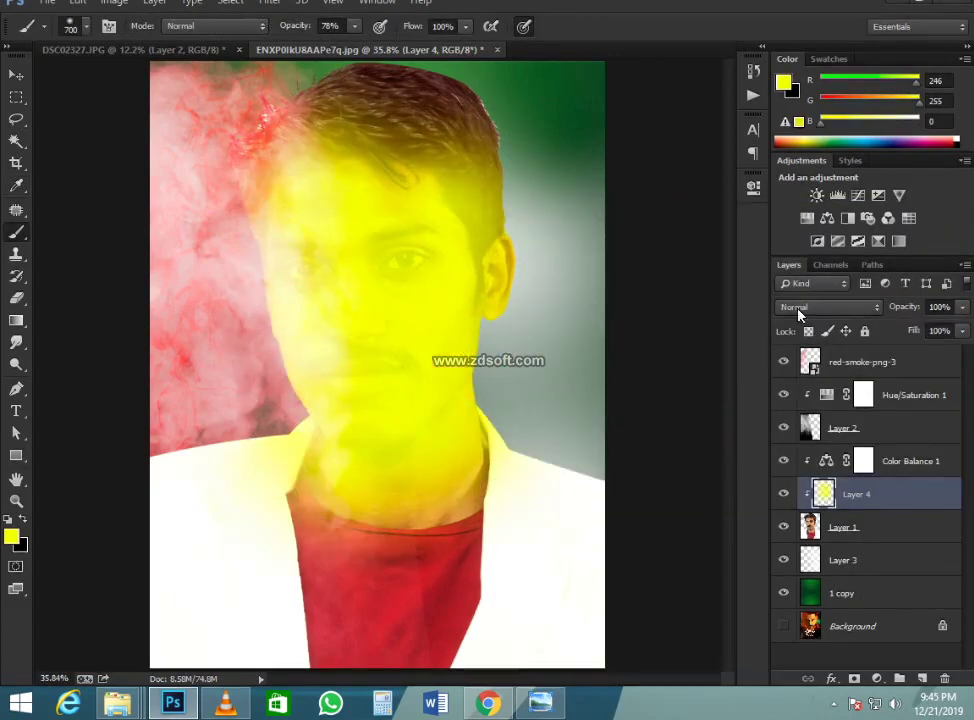
- Try the yellow layer's blend modes in turn from Dissolve through to Luminosity
click(826, 308)
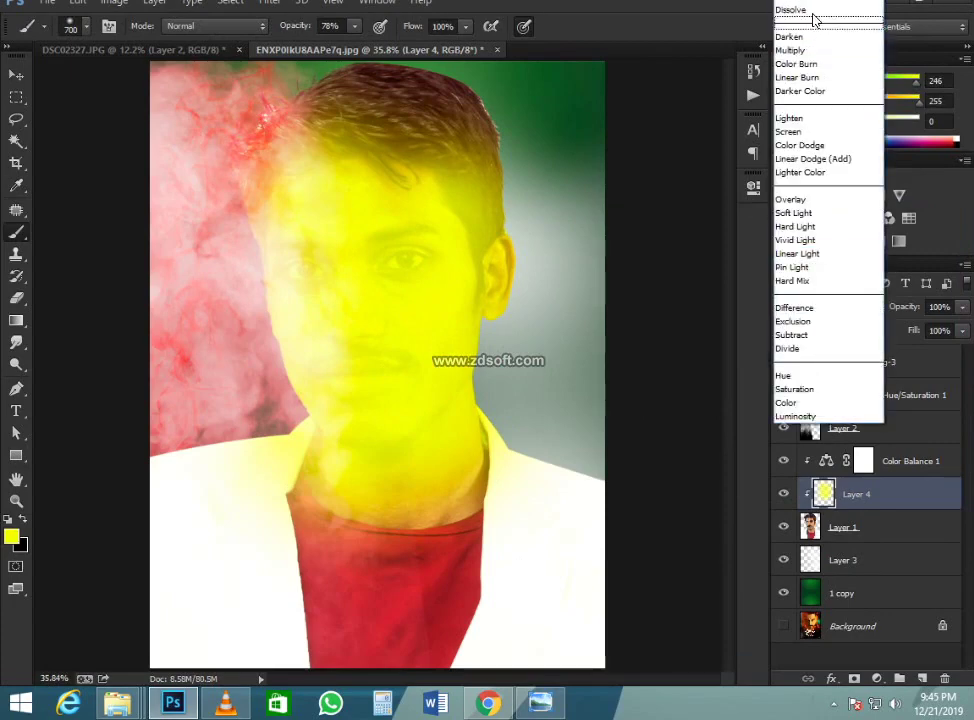
click(814, 12)
key(Down)
key(Down)
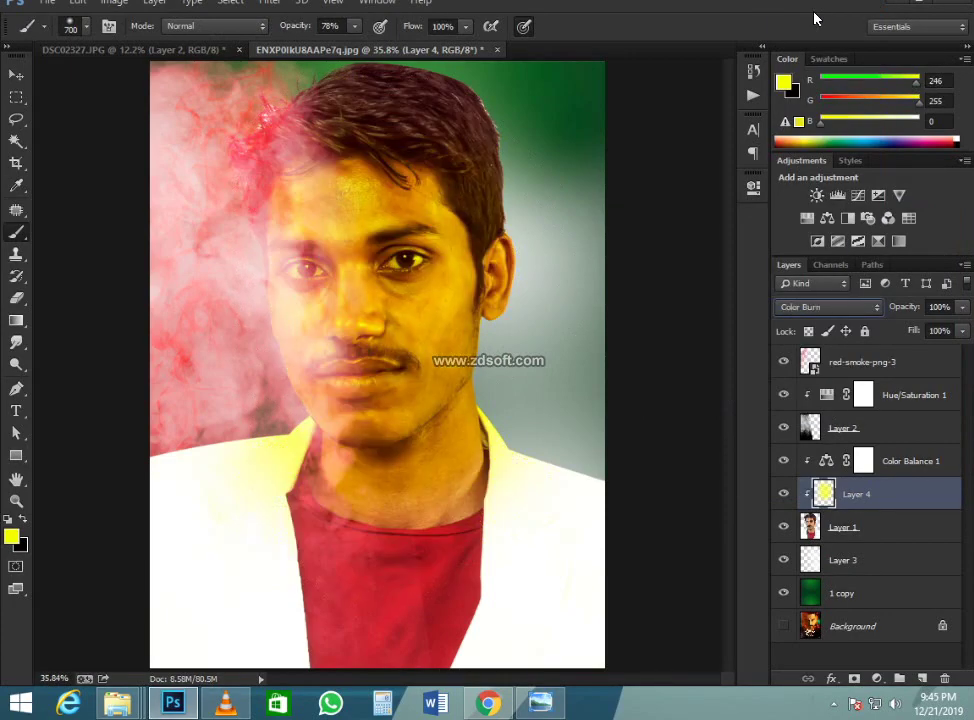
key(Down)
key(Up)
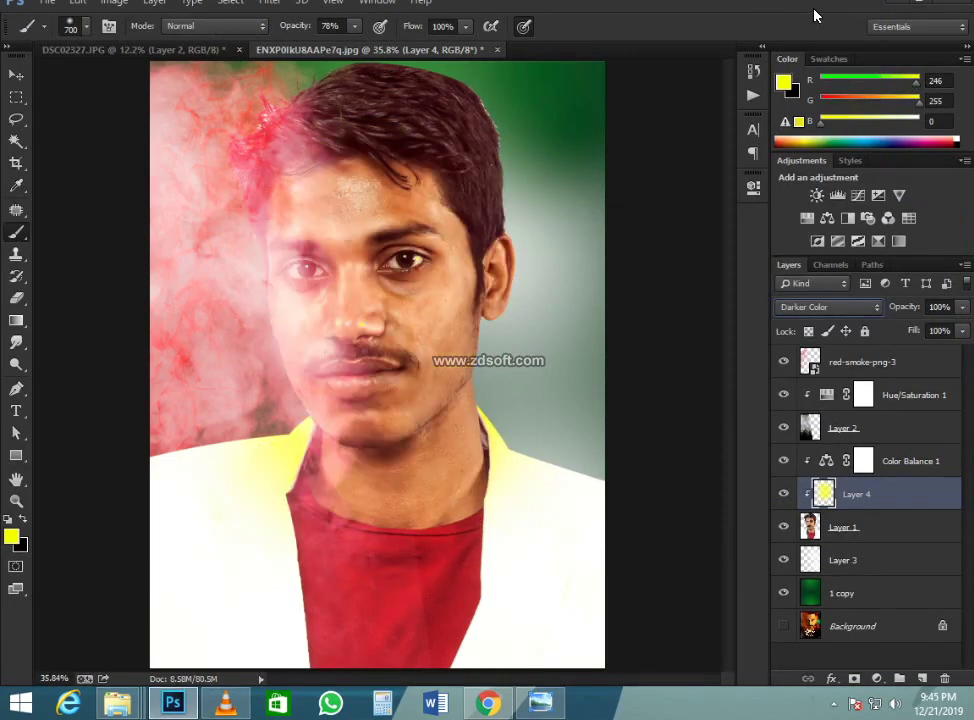
key(Down)
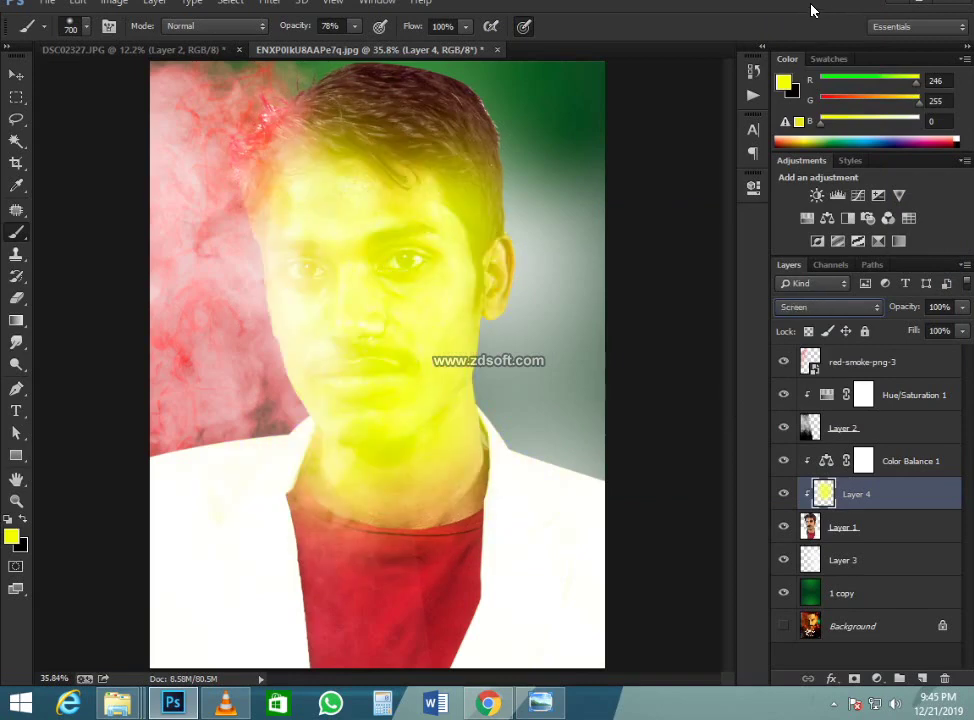
key(Down)
key(Down)
key(Down)
key(Down)
key(Down)
key(Down)
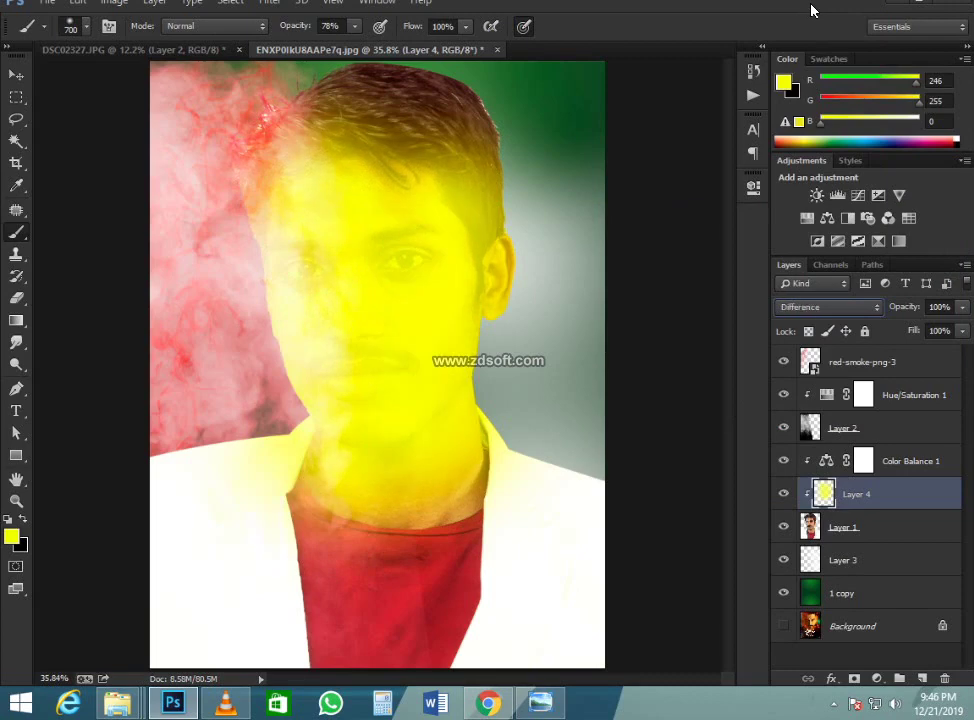
key(Down)
key(Down)
key(Down)
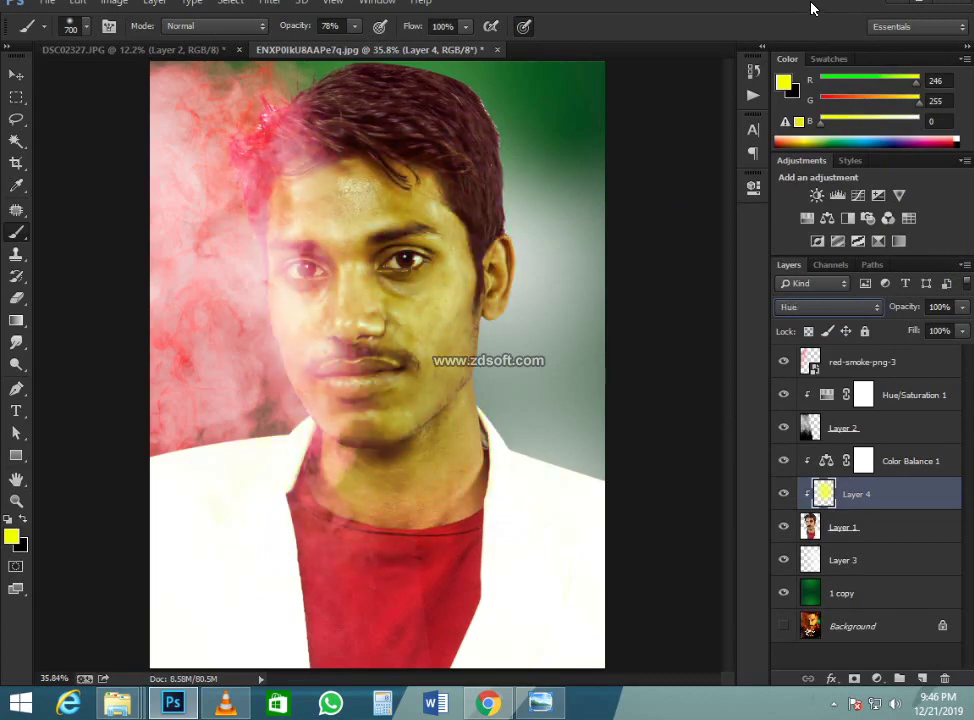
key(Down)
key(Down)
key(Down)
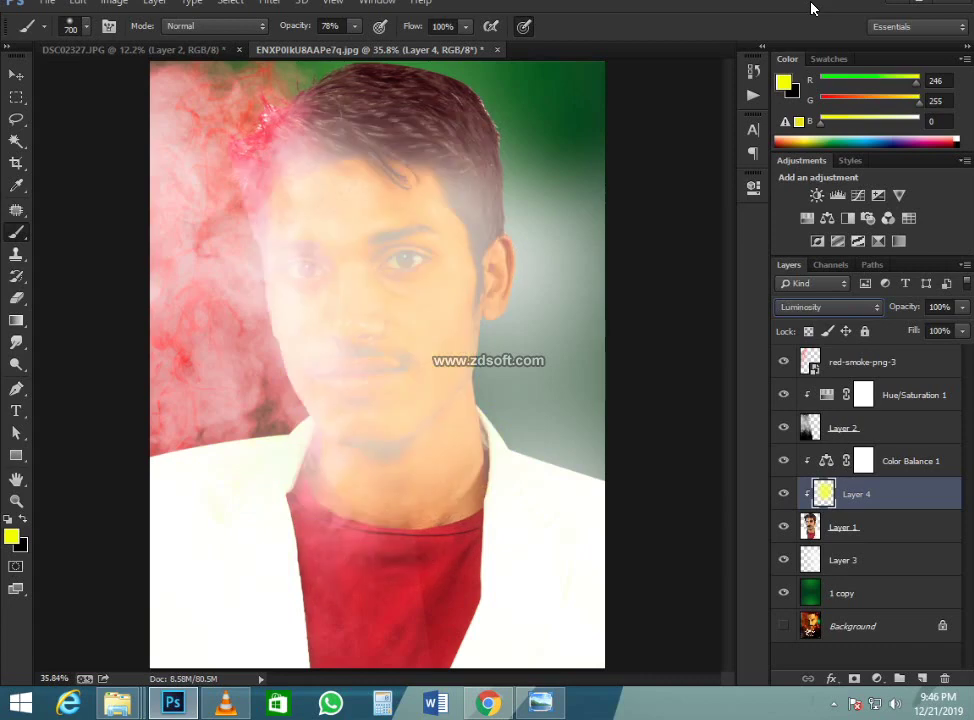
- Cycle the yellow layer's blend modes back from Luminosity to Normal
key(Up)
key(Up)
key(Up)
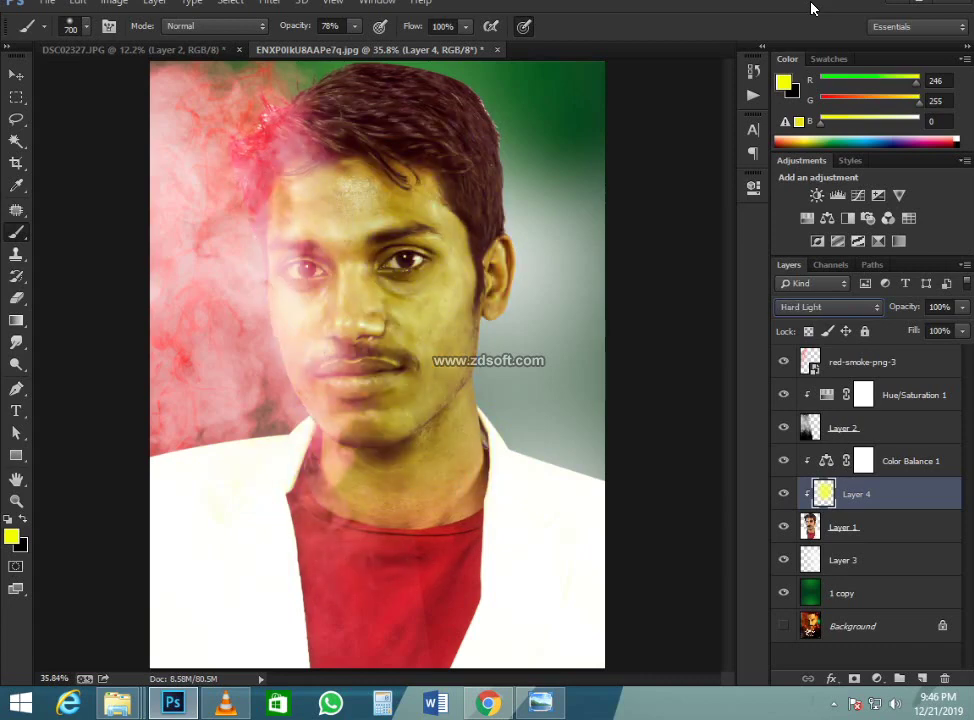
key(Up)
key(Up)
key(Up)
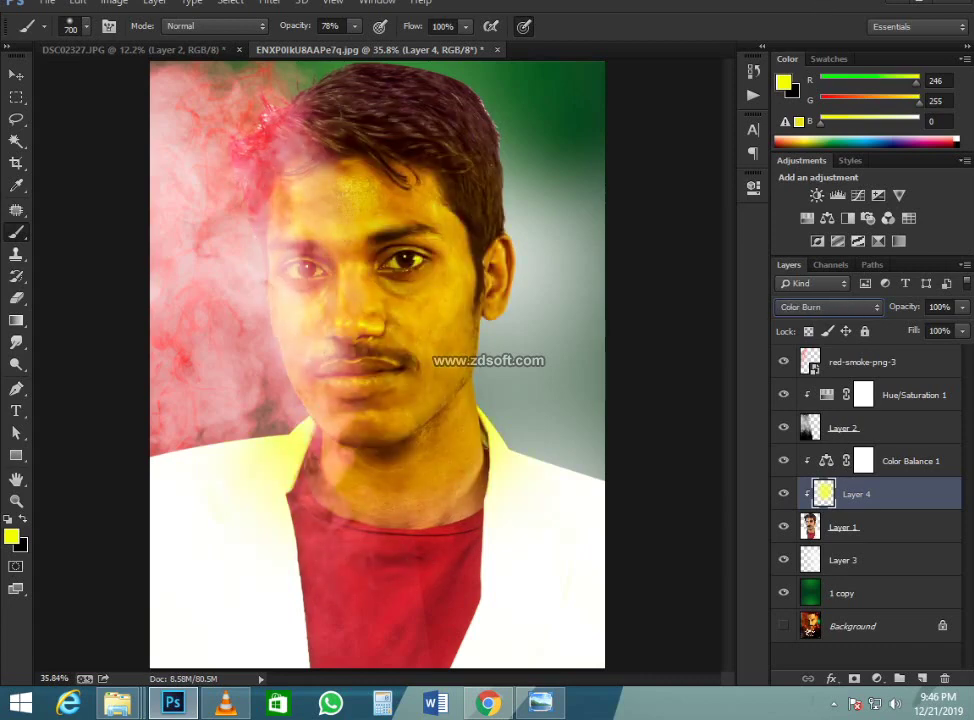
key(Up)
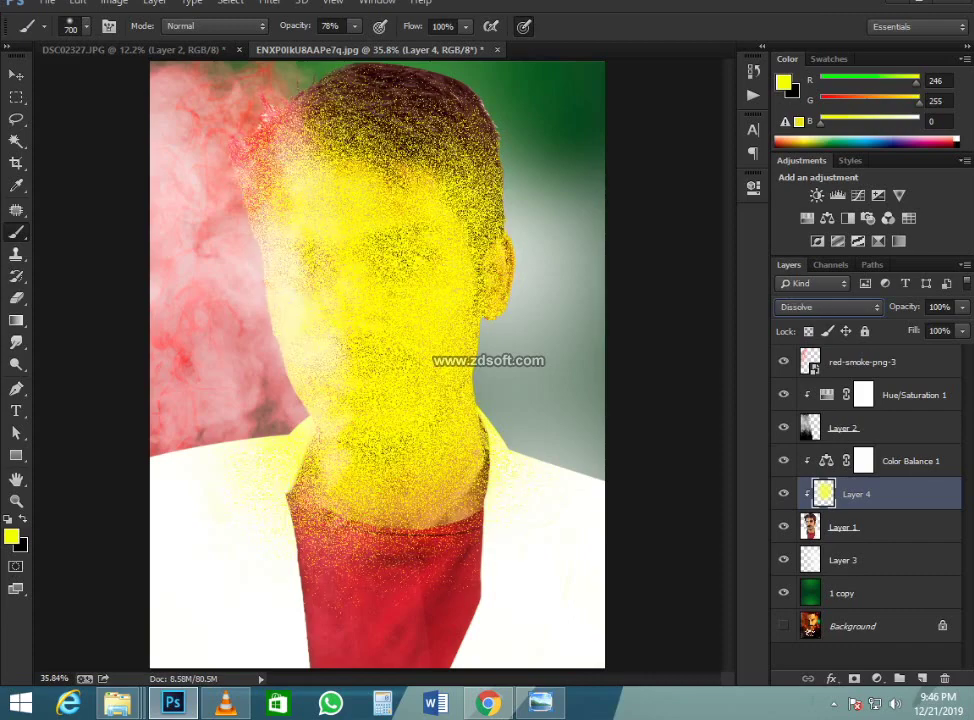
key(Up)
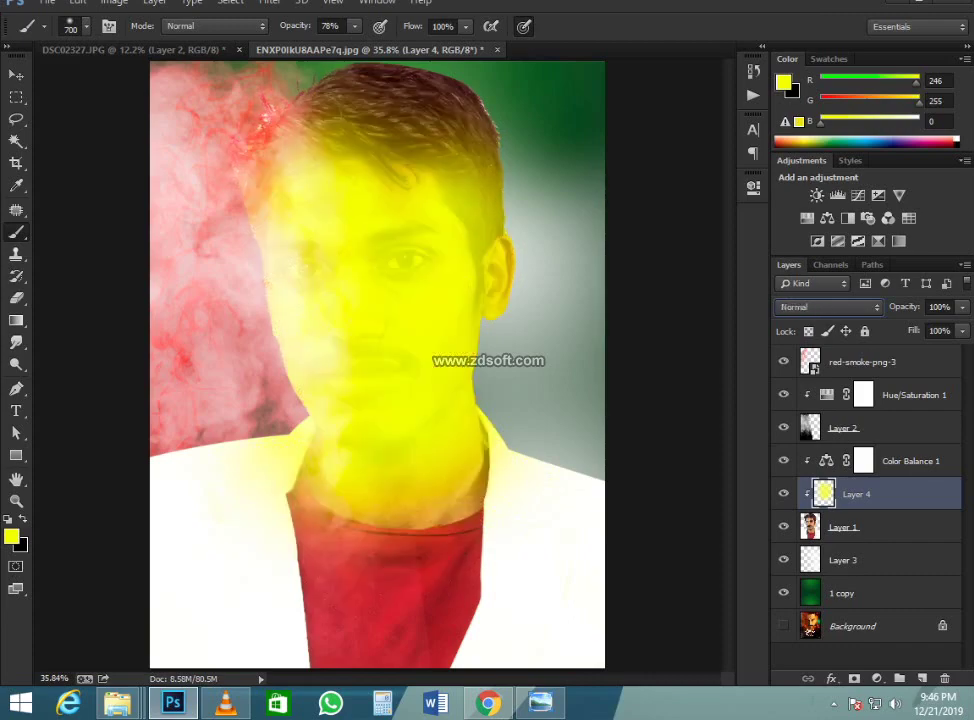
- Set the yellow layer's blend mode to Darker Color
key(Down)
key(Down)
key(Down)
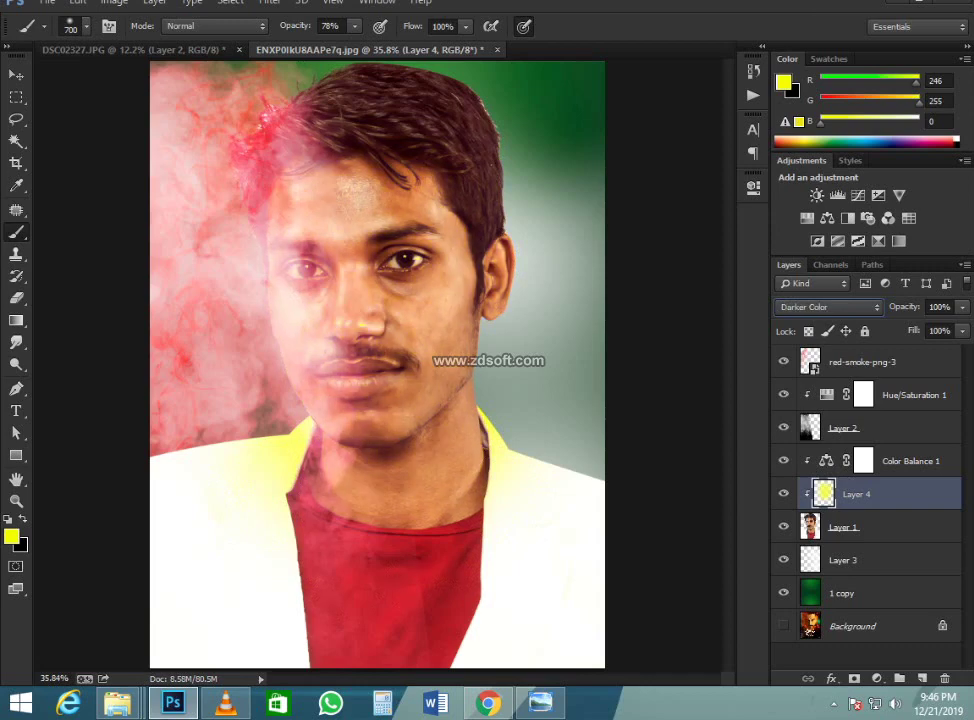
scroll(380, 293, down, 3)
scroll(113, 163, up, 2)
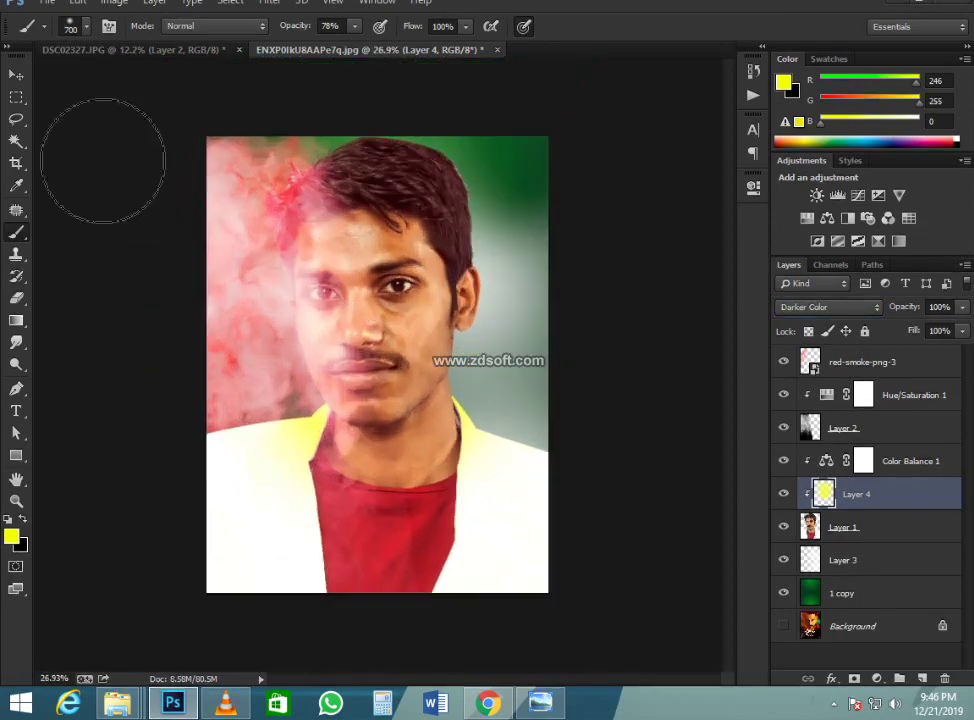
- Erase the yellow tint from both sides of the white jacket's collar with a 700 px eraser
key(e)
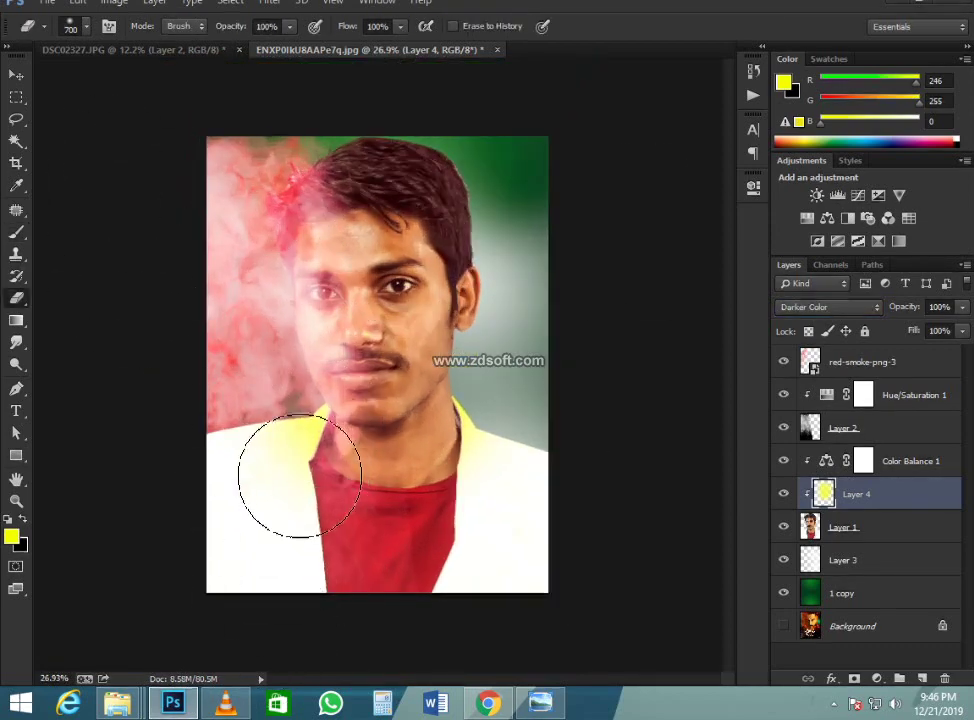
mouse_move(300, 476)
mouse_down()
mouse_move(284, 445)
mouse_move(293, 460)
mouse_move(282, 477)
mouse_move(267, 442)
mouse_move(304, 464)
mouse_up()
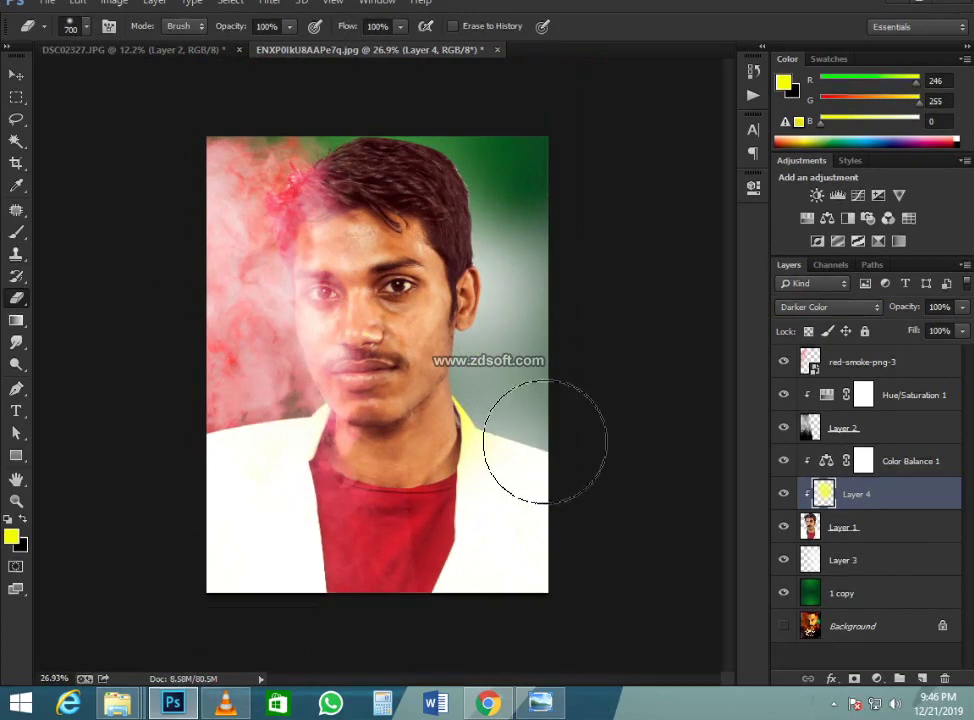
drag(496, 454, 512, 404)
scroll(374, 441, down, 3)
scroll(393, 233, up, 6)
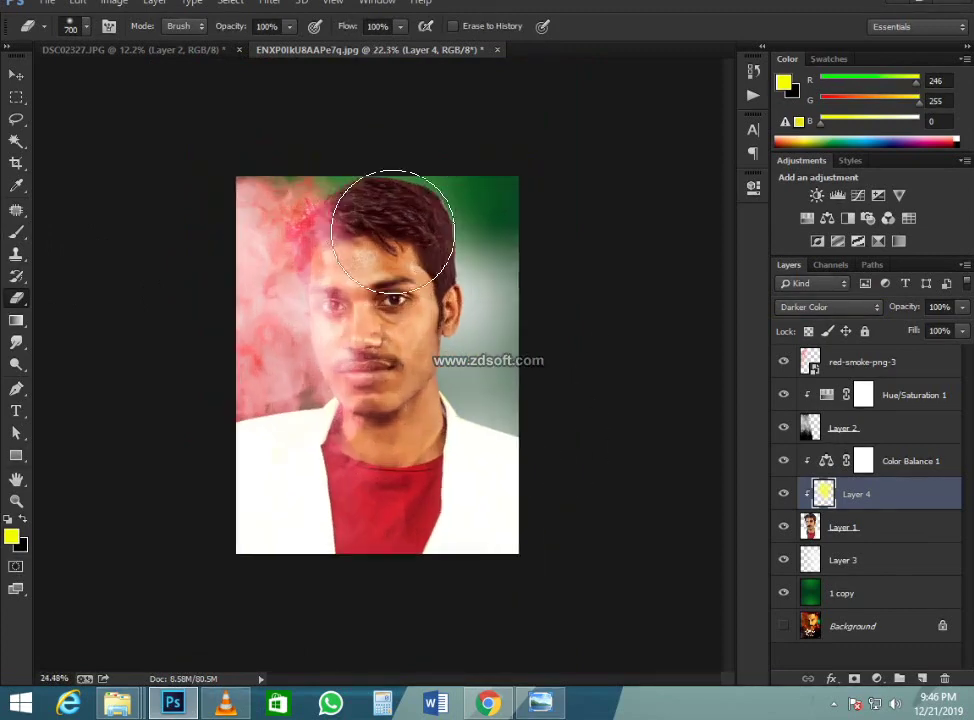
click(15, 74)
scroll(387, 376, down, 2)
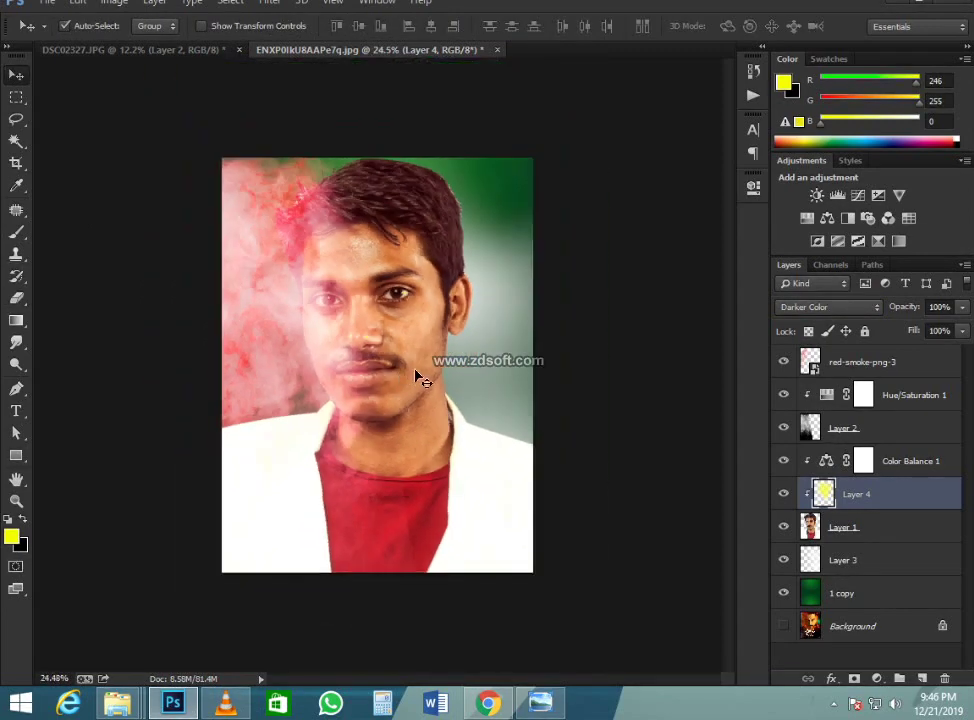
- Select the red smoke layer and compare the composite with the reference Malang poster
scroll(420, 376, up, 2)
click(920, 371)
click(541, 703)
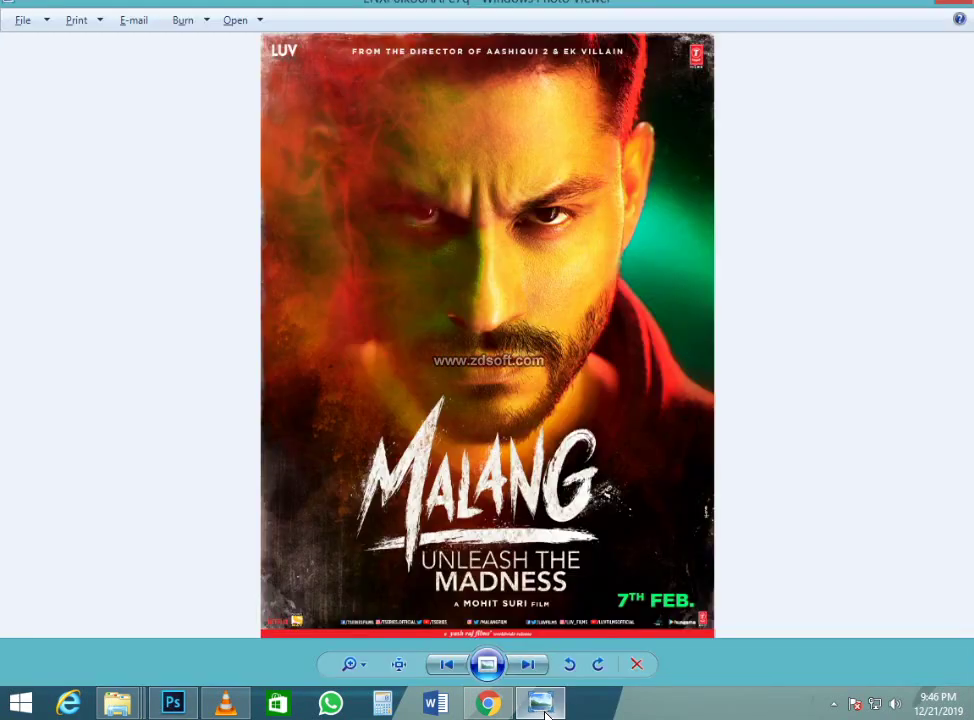
click(548, 712)
scroll(435, 404, down, 2)
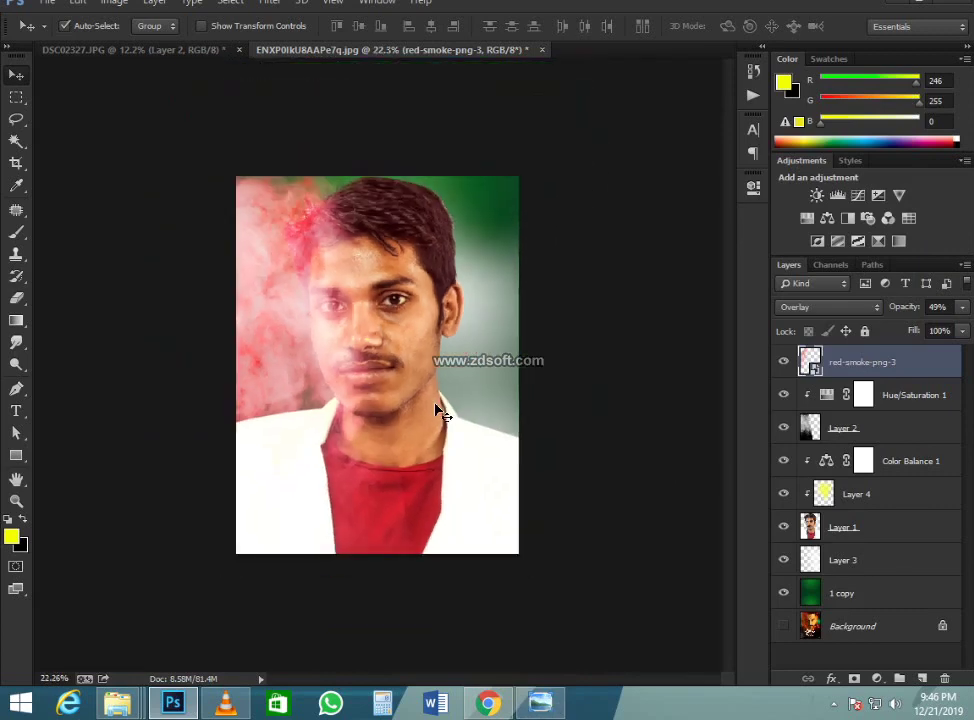
scroll(435, 404, up, 3)
scroll(668, 465, down, 1)
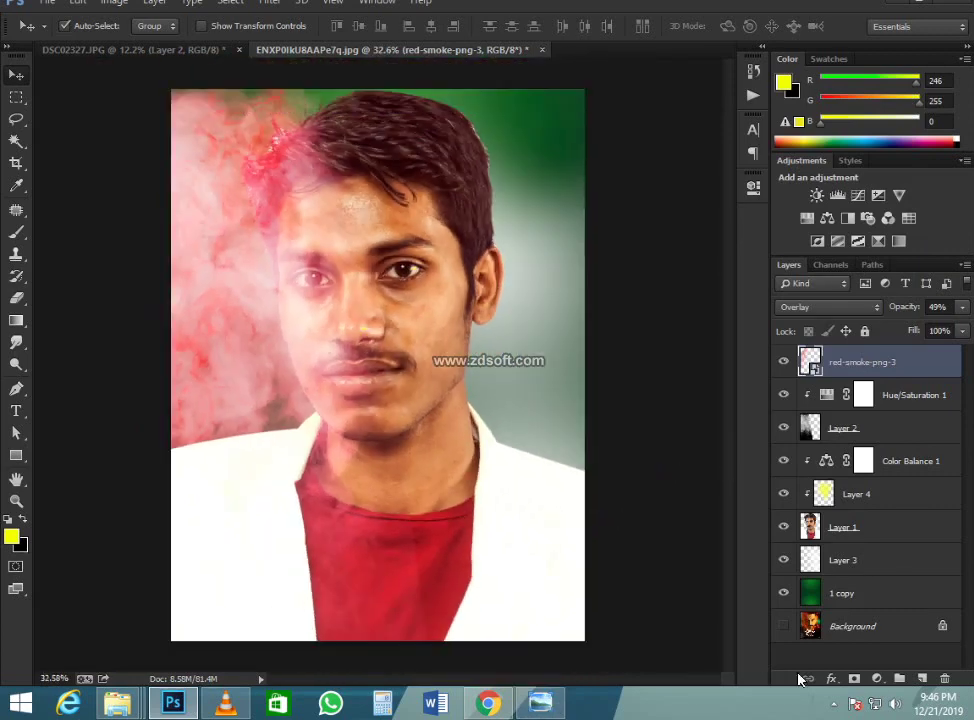
- Add a Color Balance adjustment layer above the red smoke and set its shadows to +5 green and +23 blue
click(876, 679)
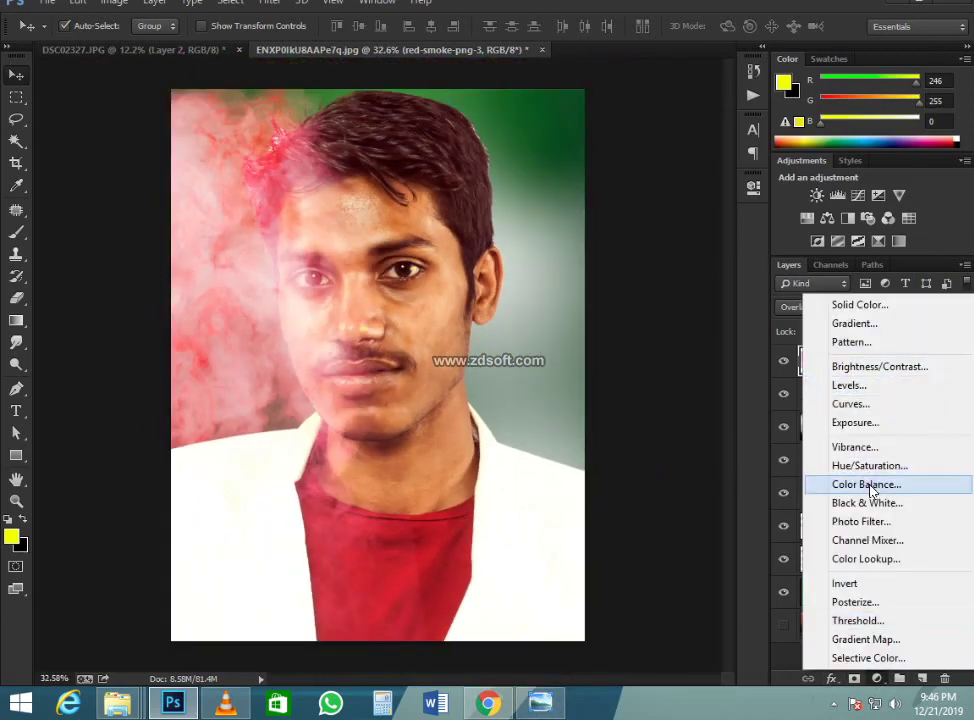
click(840, 484)
click(612, 229)
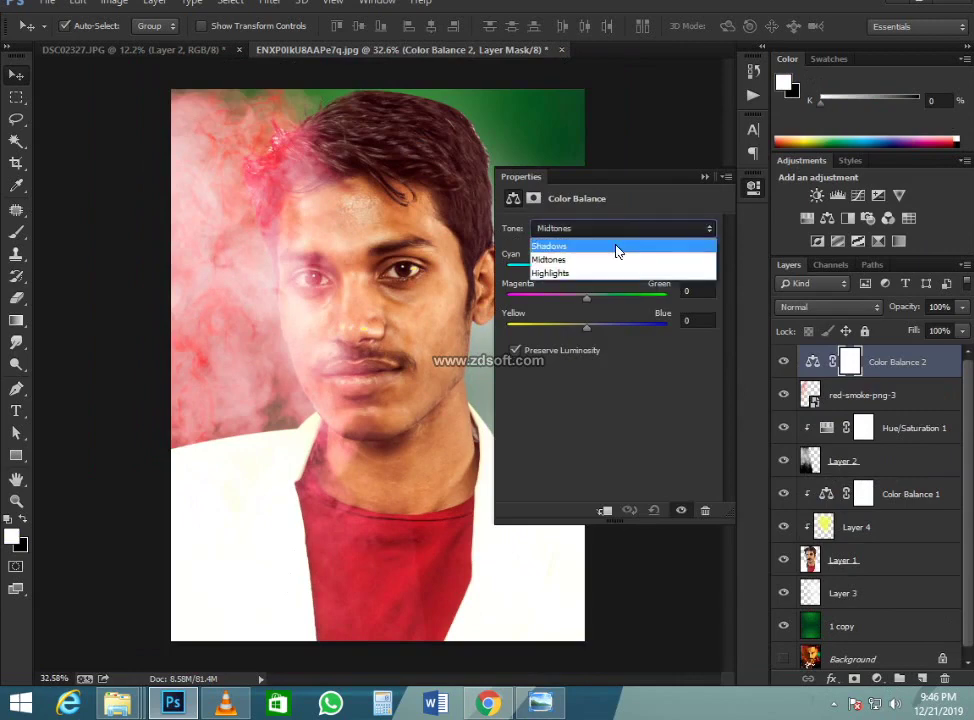
click(616, 247)
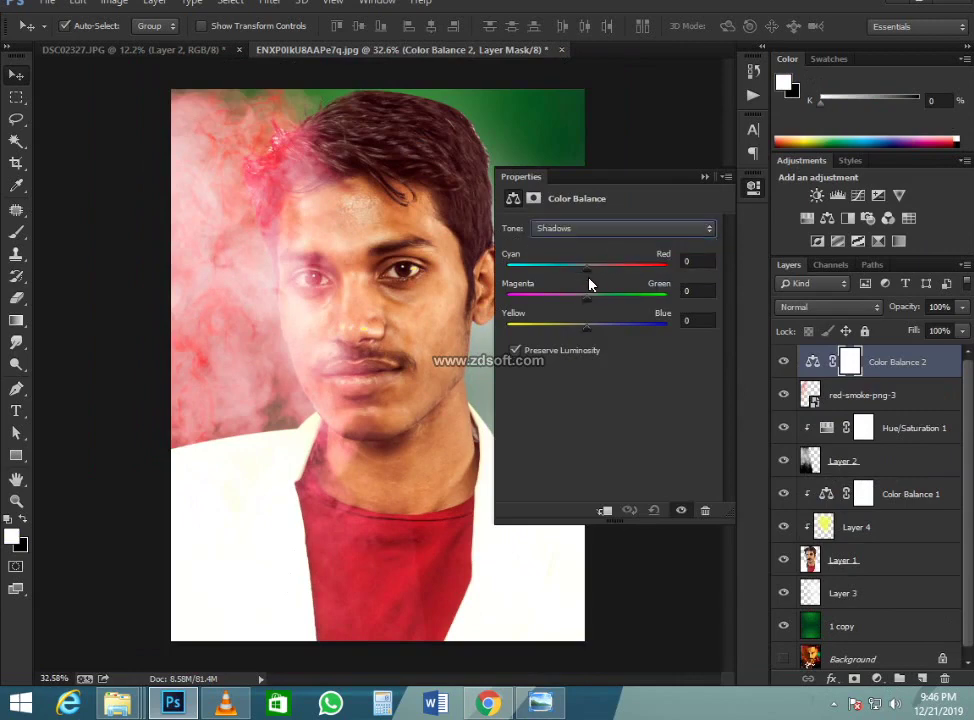
drag(587, 272, 606, 327)
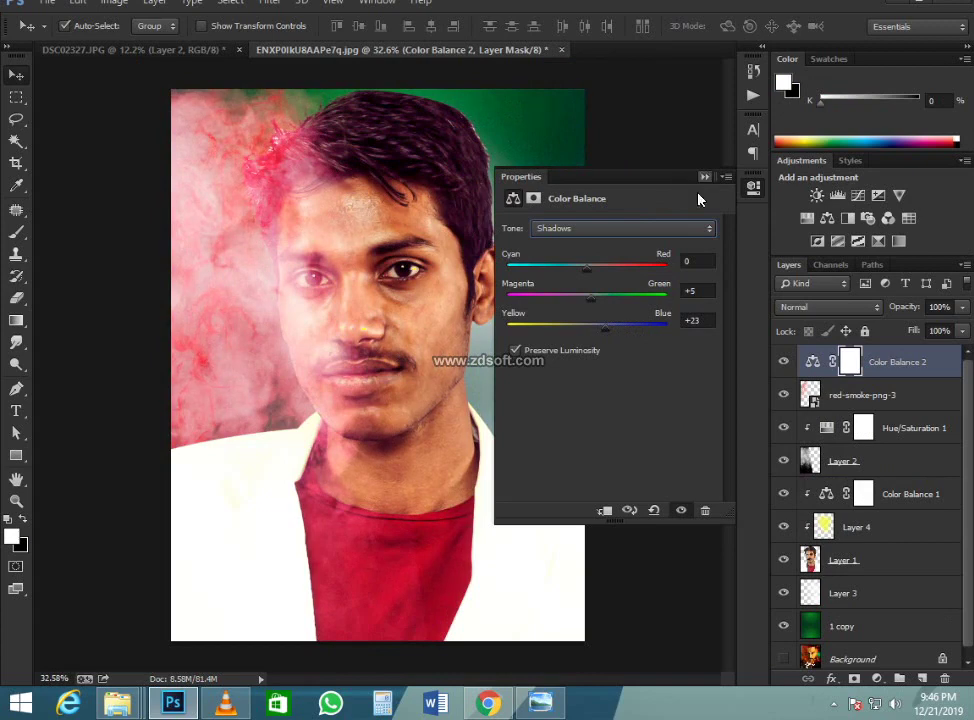
- Shift the new Color Balance layer's midtones toward blue and close its settings
click(670, 229)
click(663, 258)
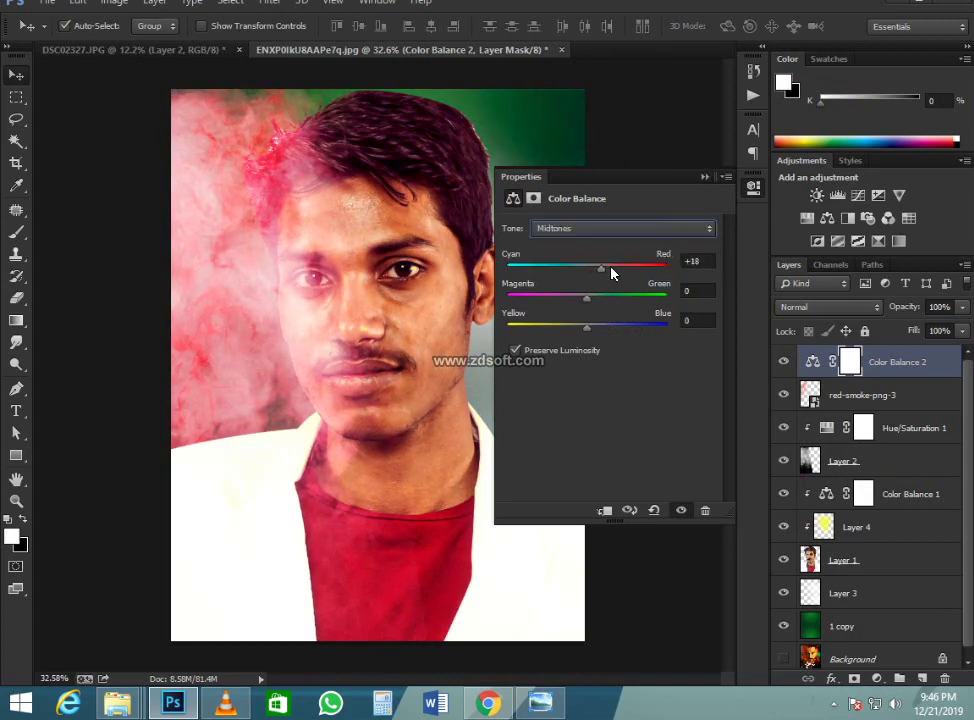
drag(612, 273, 614, 328)
click(703, 178)
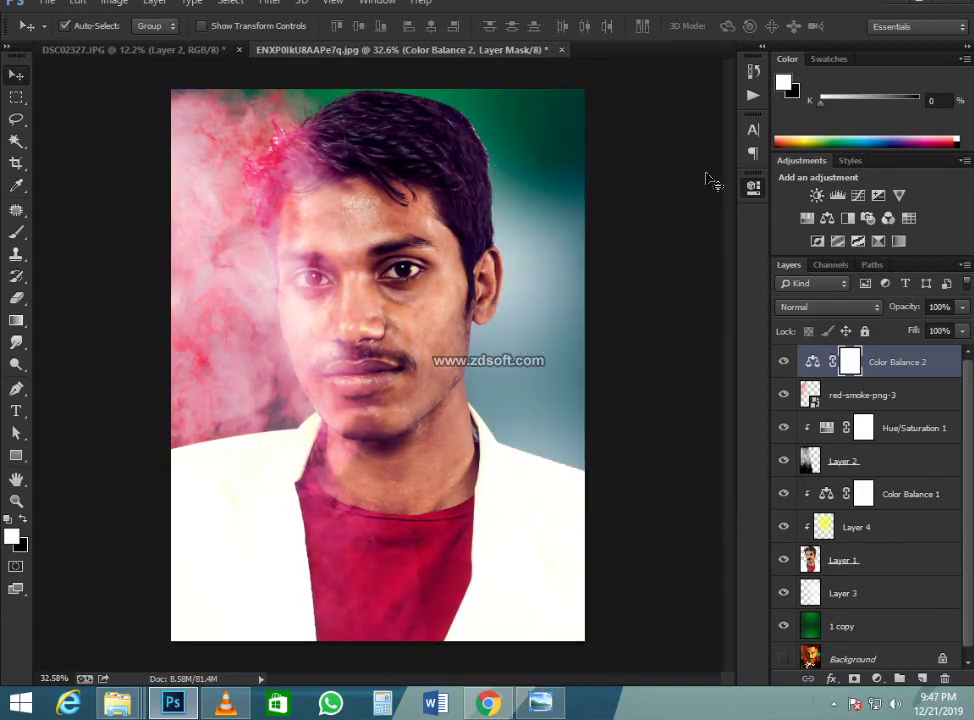
scroll(400, 300, down, 3)
scroll(370, 340, up, 4)
scroll(370, 340, down, 1)
- Place the d7uam5Sg_400x400 logo image from the Downloads folder over the chest, scaled to about 370%
mouse_move(125, 705)
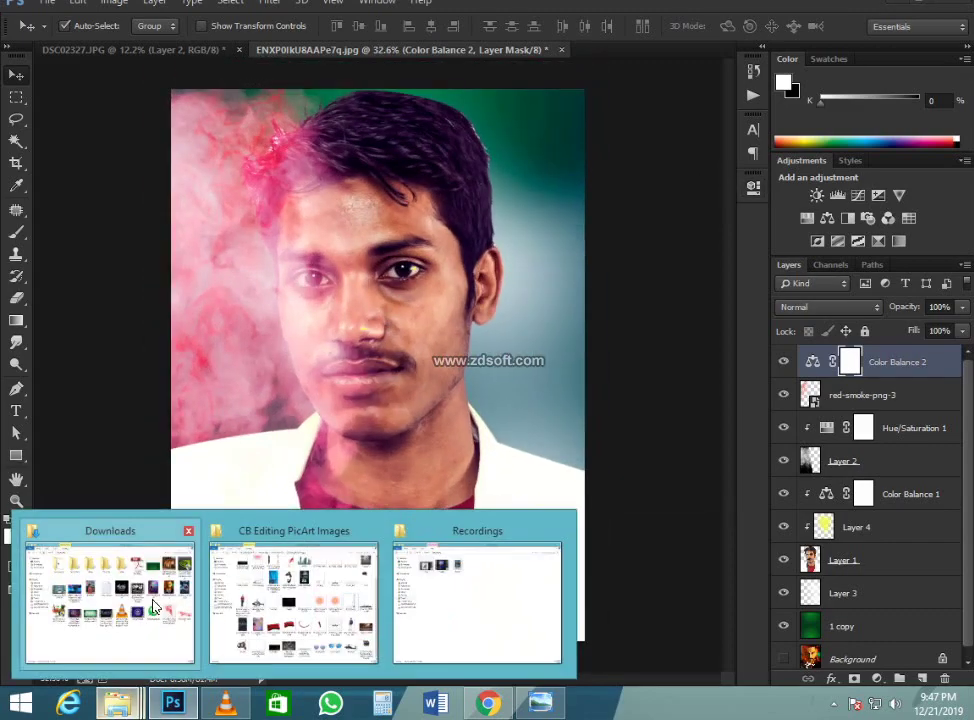
click(290, 600)
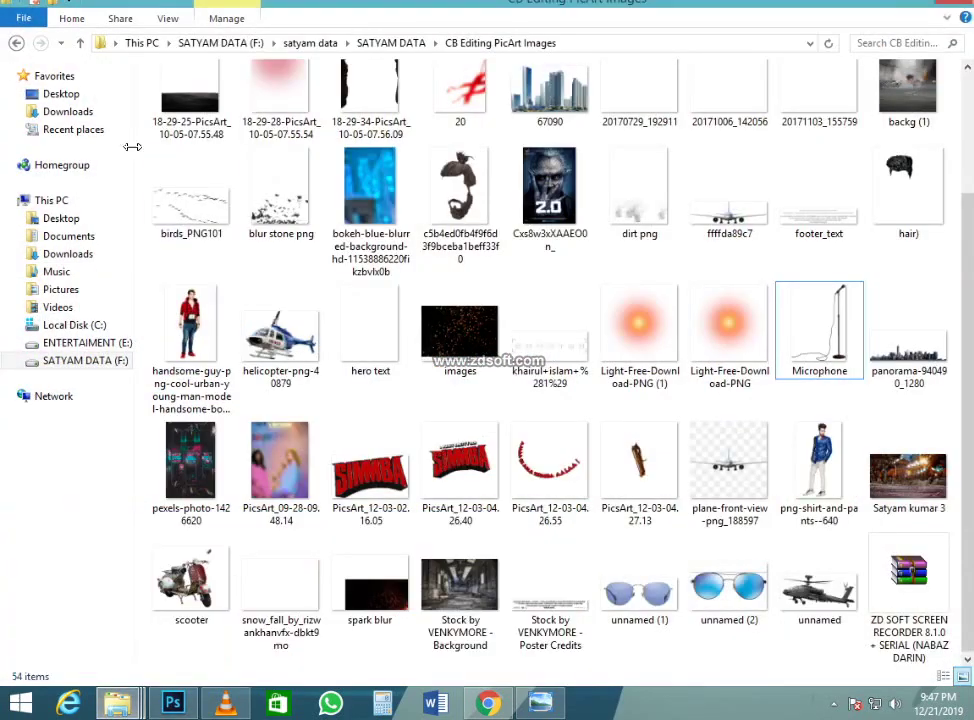
click(90, 112)
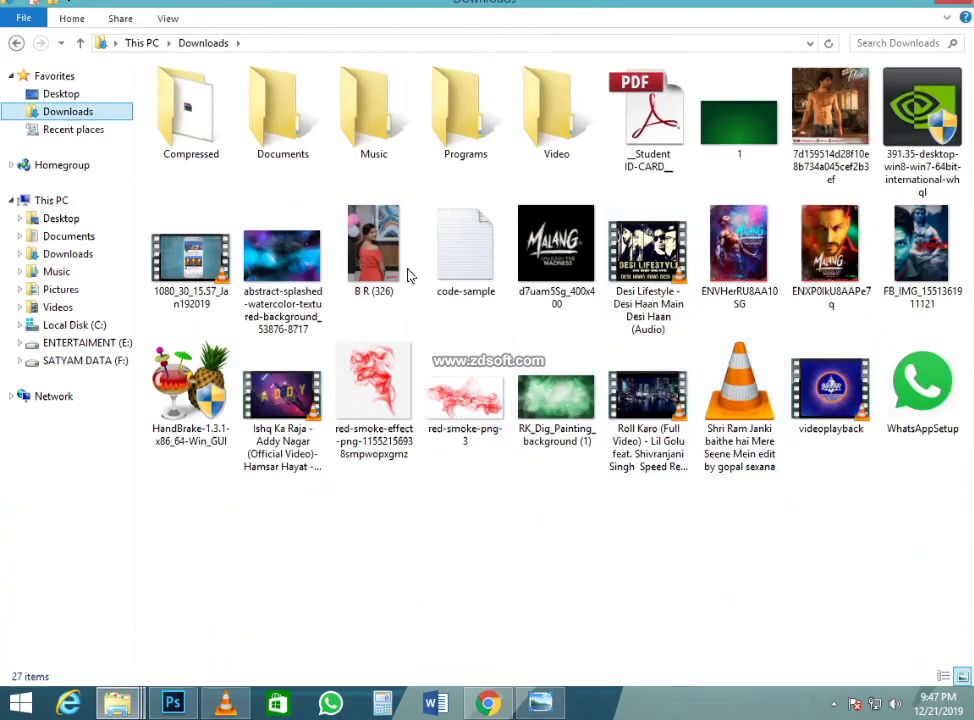
drag(573, 238, 460, 372)
drag(420, 406, 515, 504)
drag(455, 361, 431, 512)
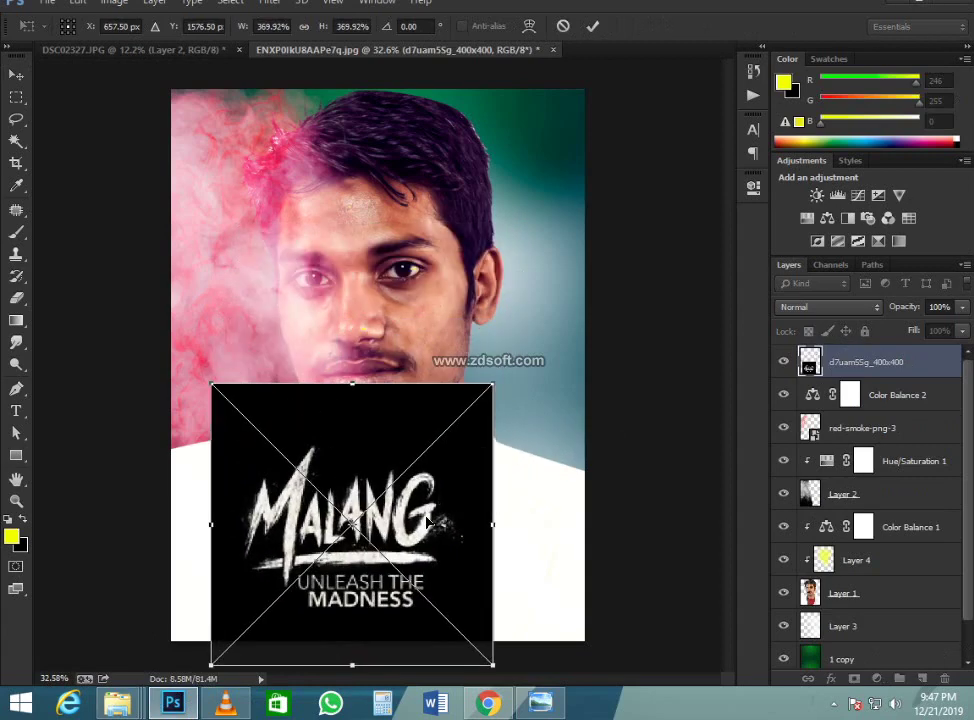
key(Return)
- Set the placed logo's blend mode to Lighten and move the logo up over the hair and forehead
click(804, 312)
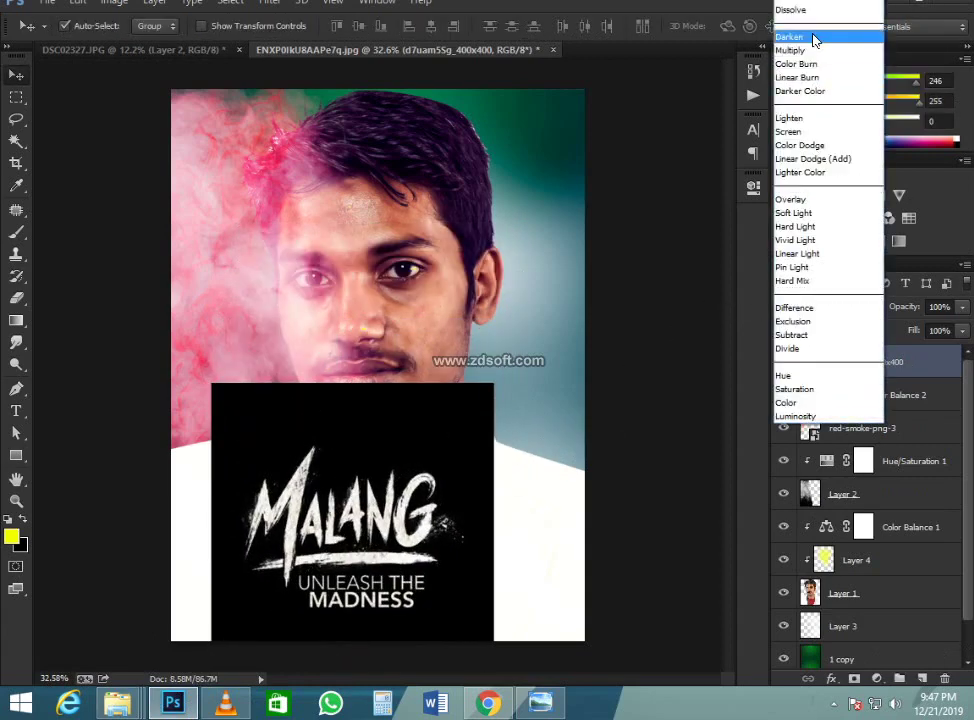
click(812, 36)
key(shift+plus)
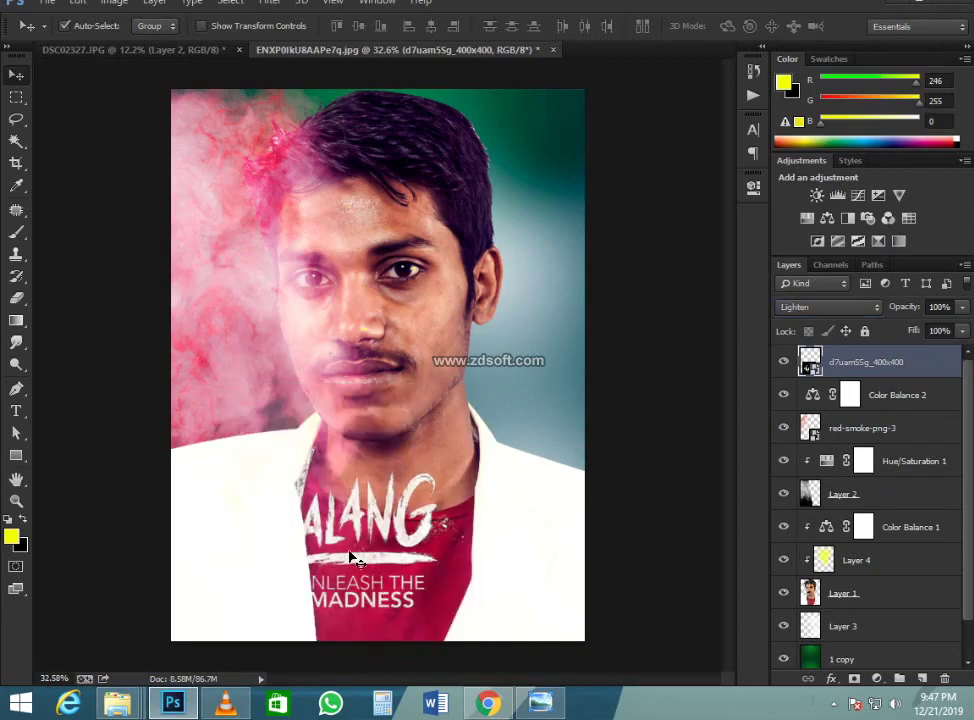
key(ctrl+minus)
drag(362, 537, 353, 237)
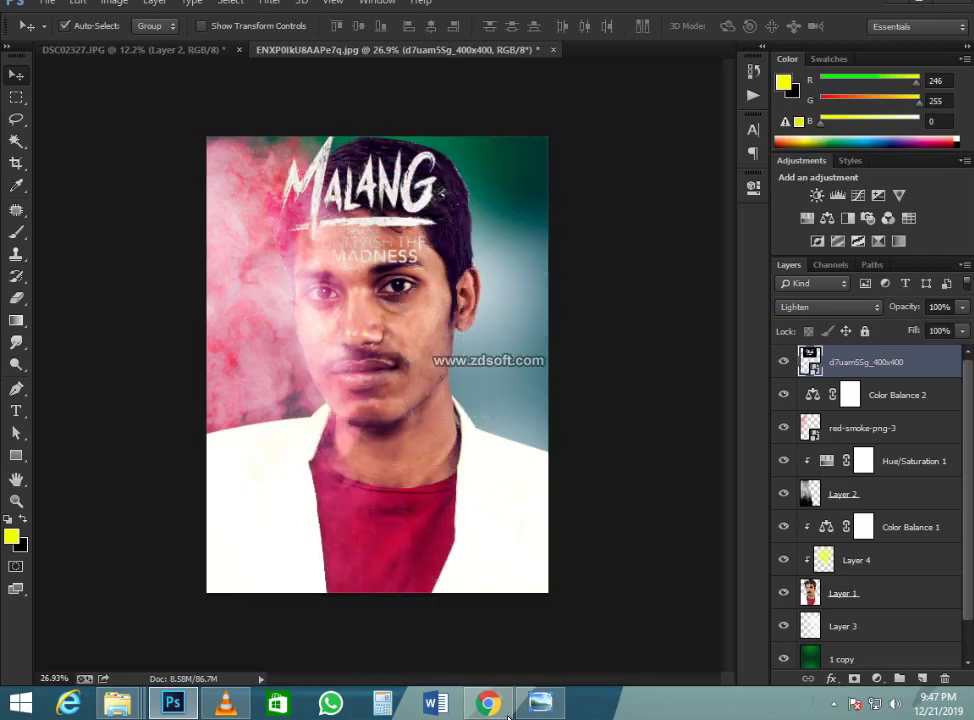
- Check the title placement in the reference Malang poster against the composite
click(541, 707)
click(541, 707)
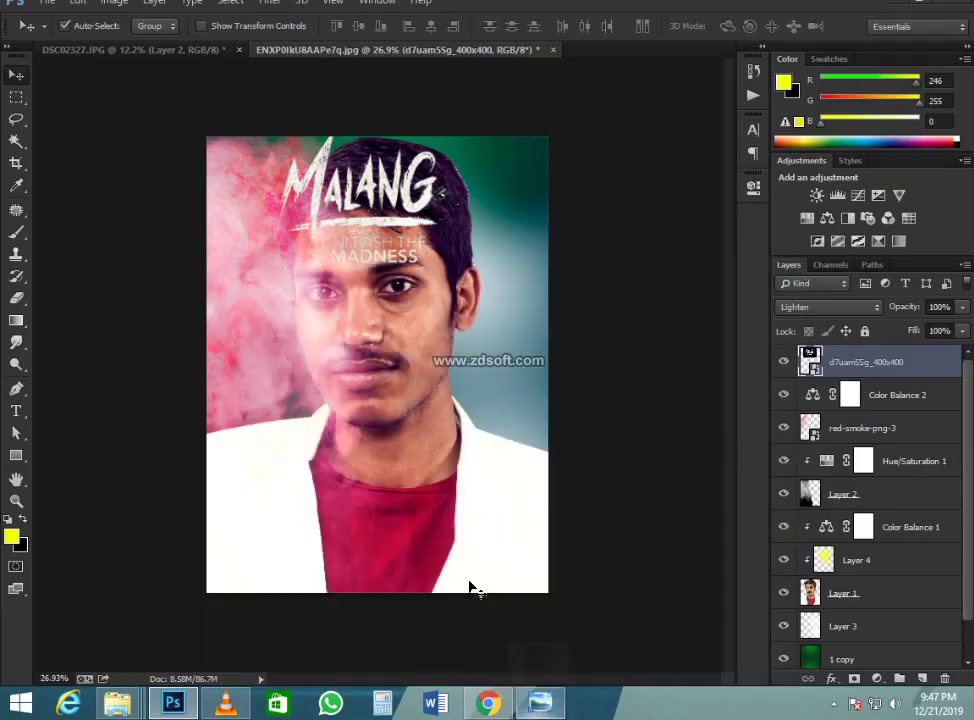
scroll(366, 249, up, 1)
scroll(370, 205, down, 2)
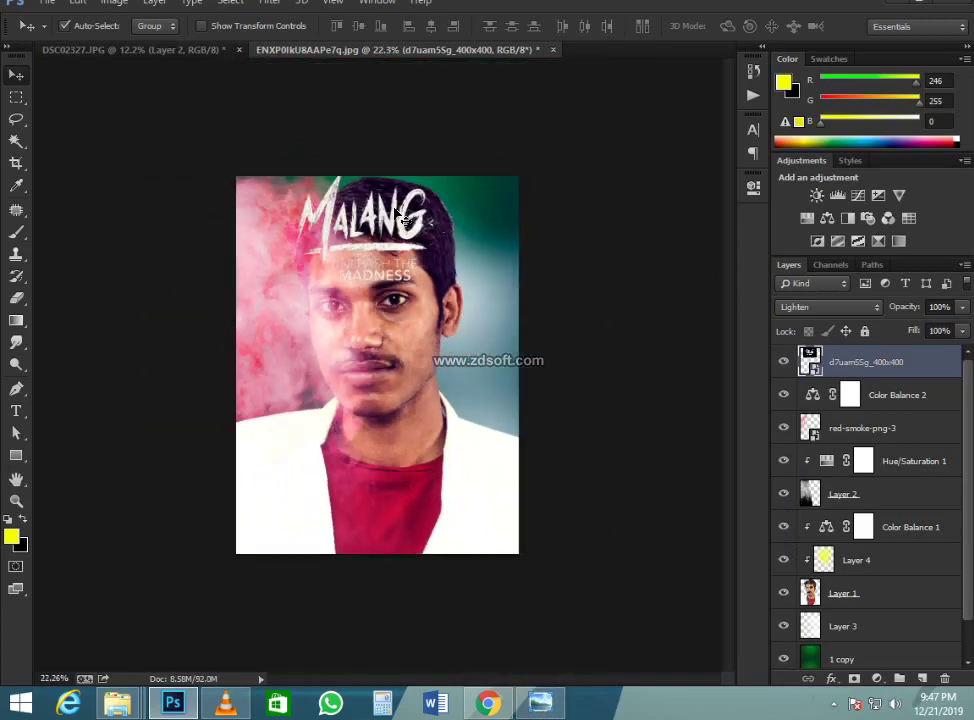
- Try the logo over the chest with blend modes back to Linear Burn, and delete the logo layer
drag(404, 218, 406, 467)
key(shift+minus)
key(shift+minus)
key(shift+minus)
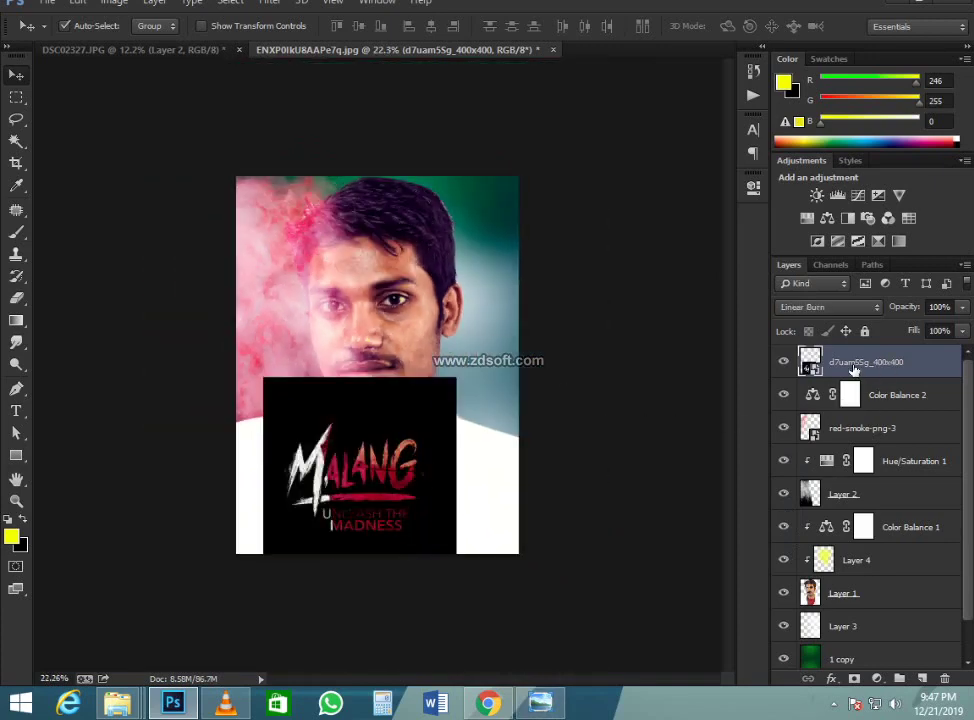
key(Delete)
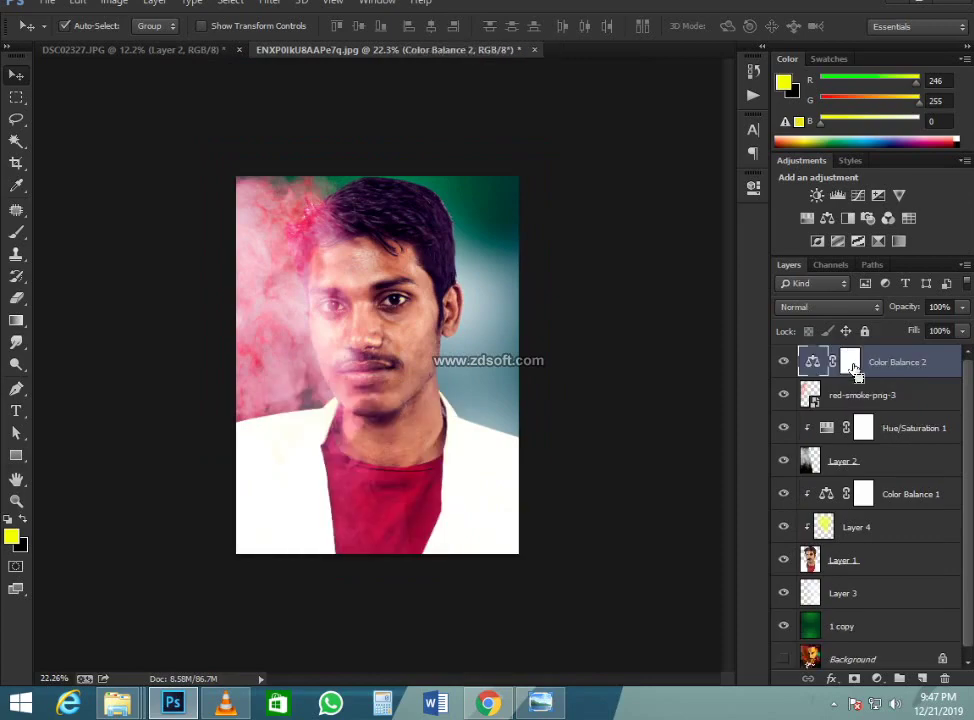
- Place the d7uam5Sg_400x400 logo image from Downloads again, scaled to about 536% to span the poster's width
key(alt+Tab)
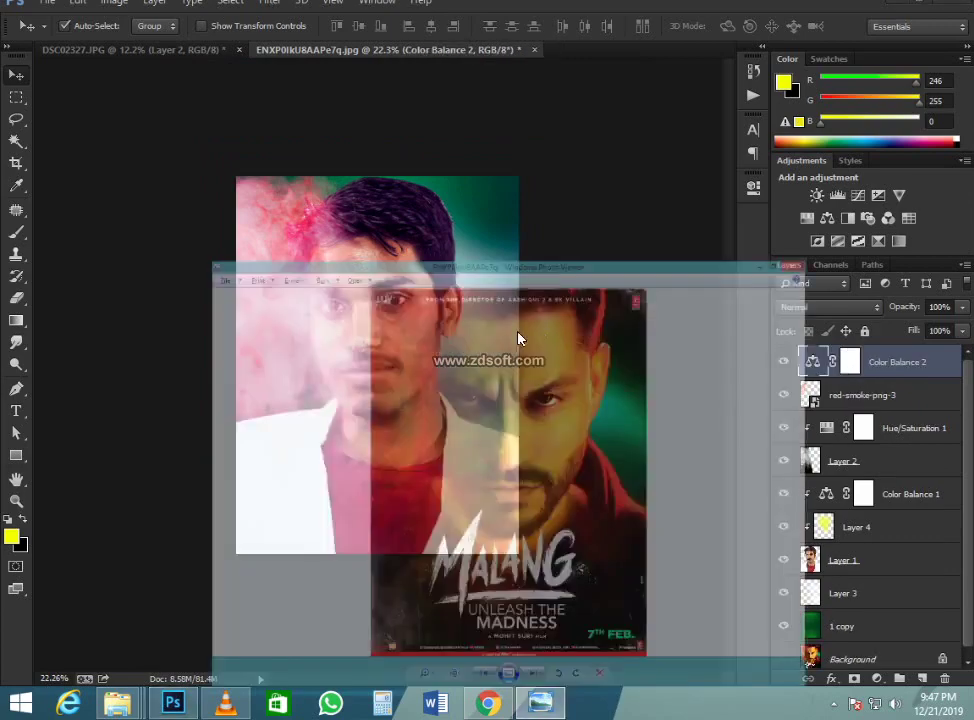
key(alt+Tab)
key(alt+Tab)
key(alt+Tab)
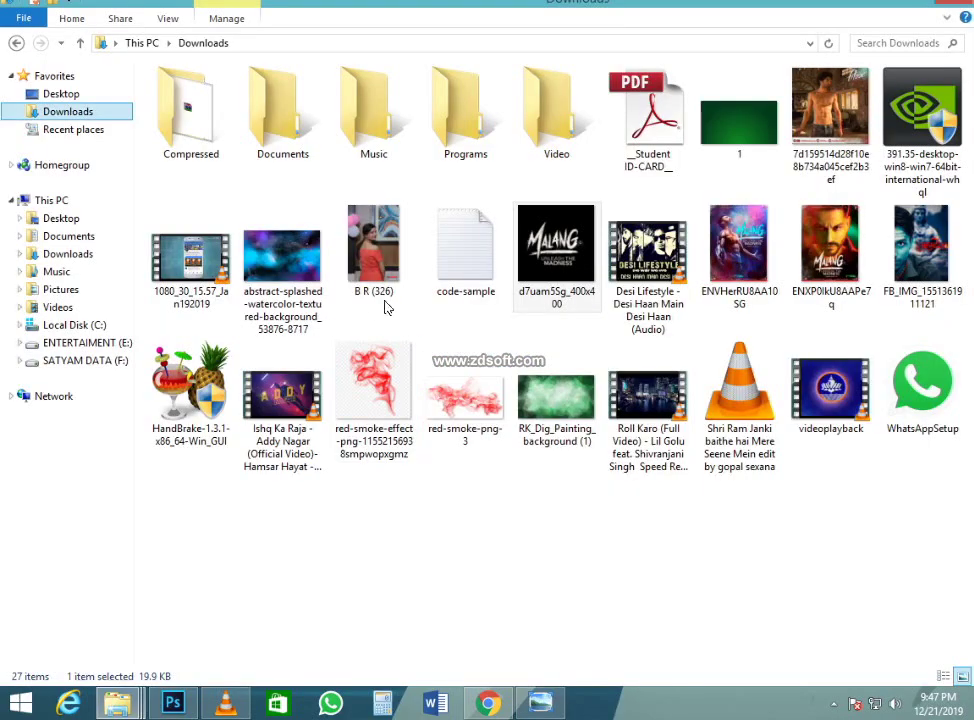
drag(557, 252, 522, 496)
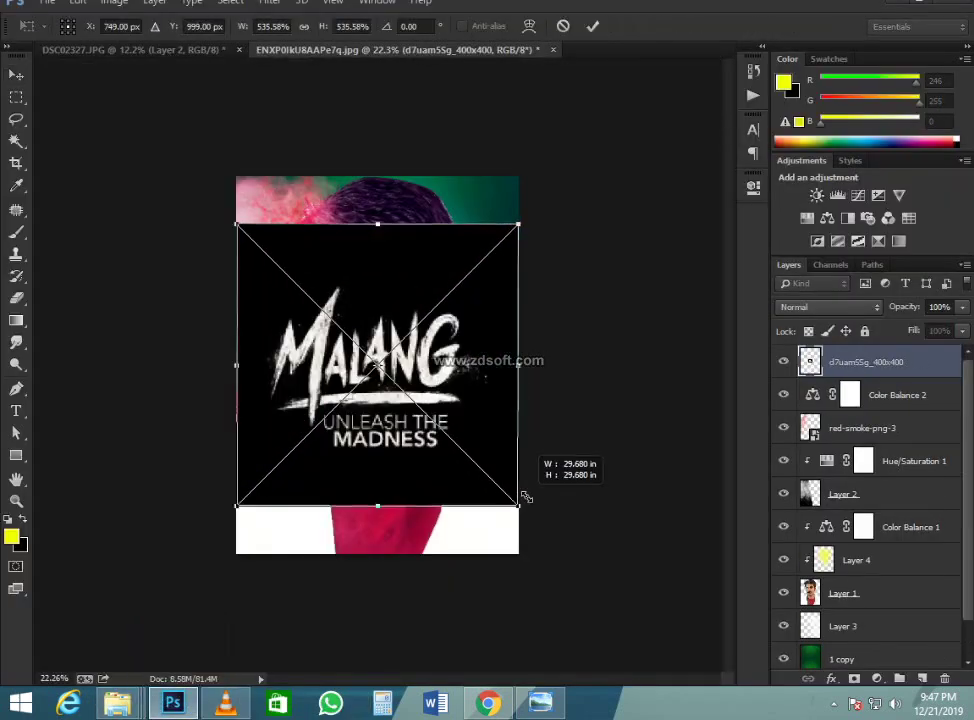
key(Return)
- Select the logo's black background with the Magic Wand at tolerance 31 and try to delete it
scroll(376, 497, up, 2)
scroll(370, 493, up, 2)
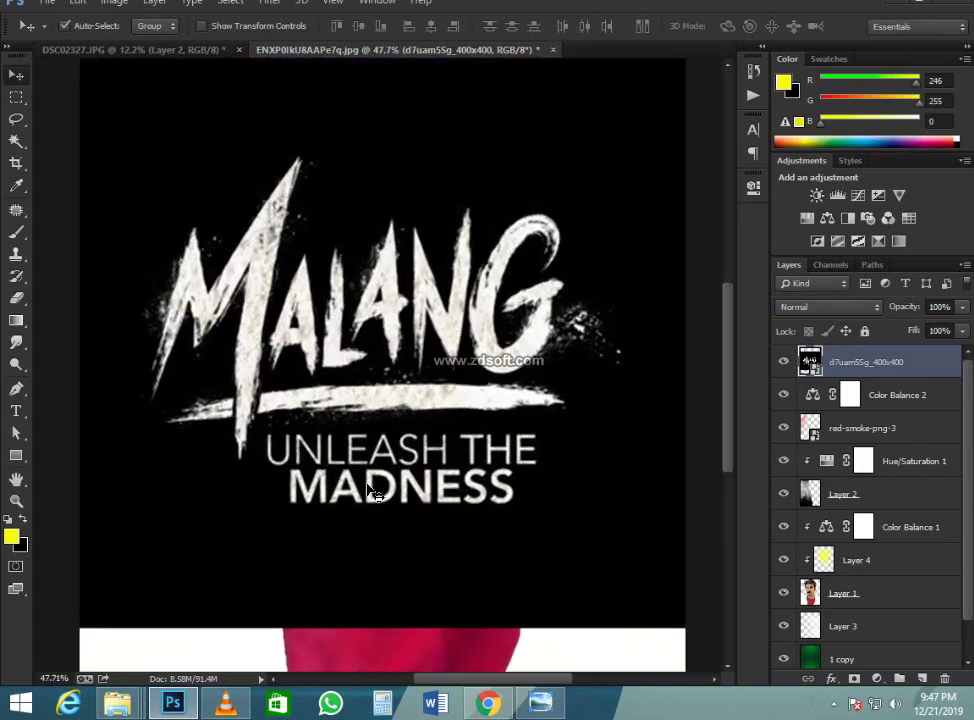
scroll(370, 493, down, 4)
click(17, 141)
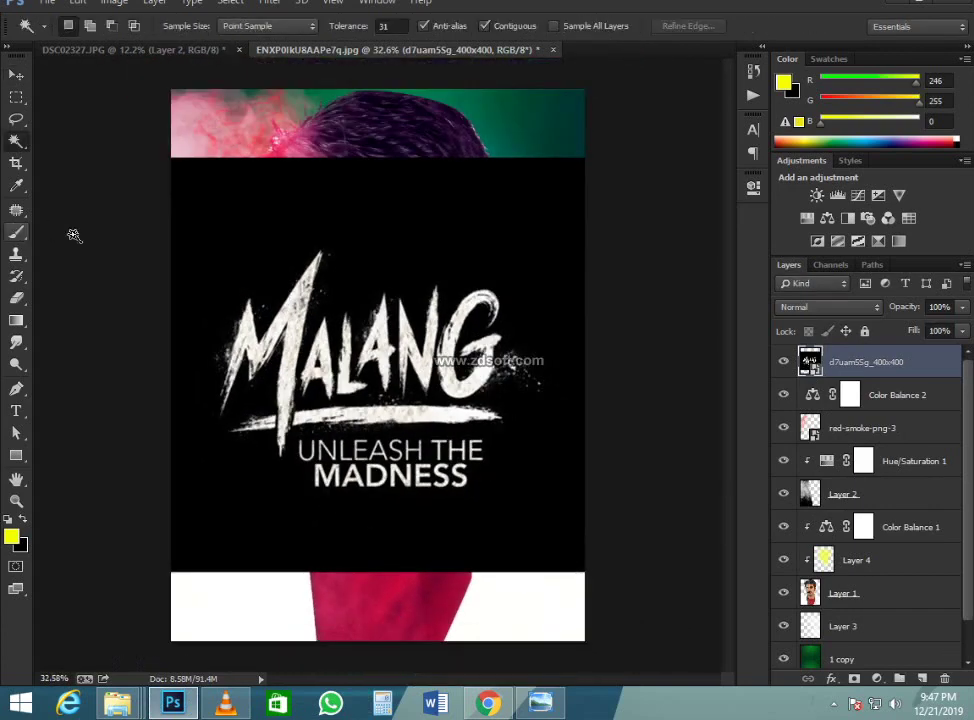
click(291, 219)
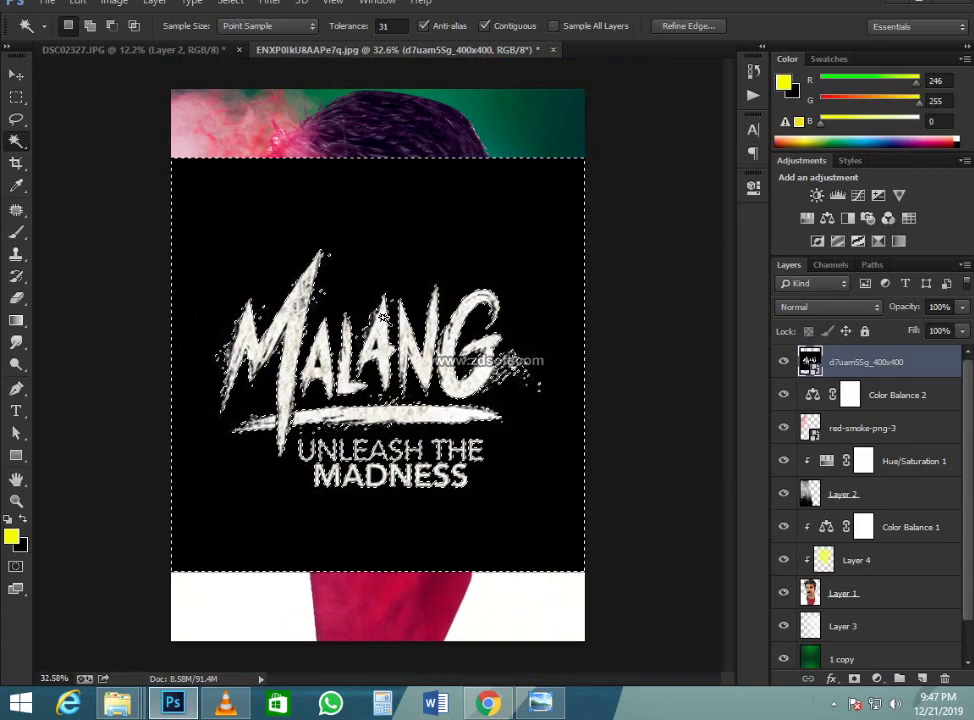
key(Delete)
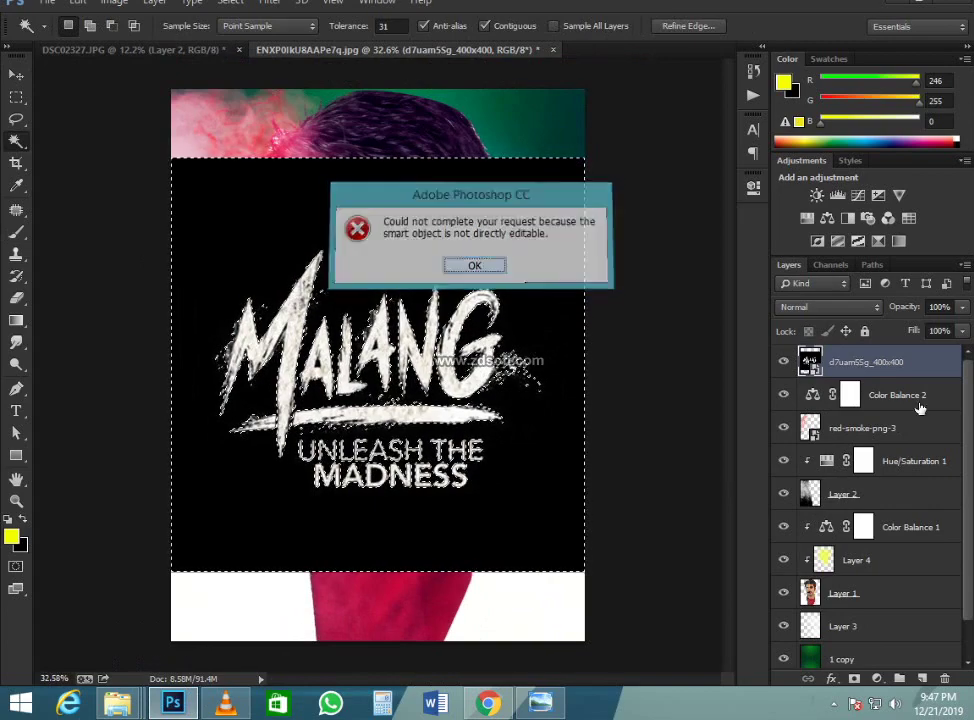
key(Return)
- Rasterize the logo layer, try removing its selected black background, and delete the whole layer
right_click(909, 363)
click(633, 252)
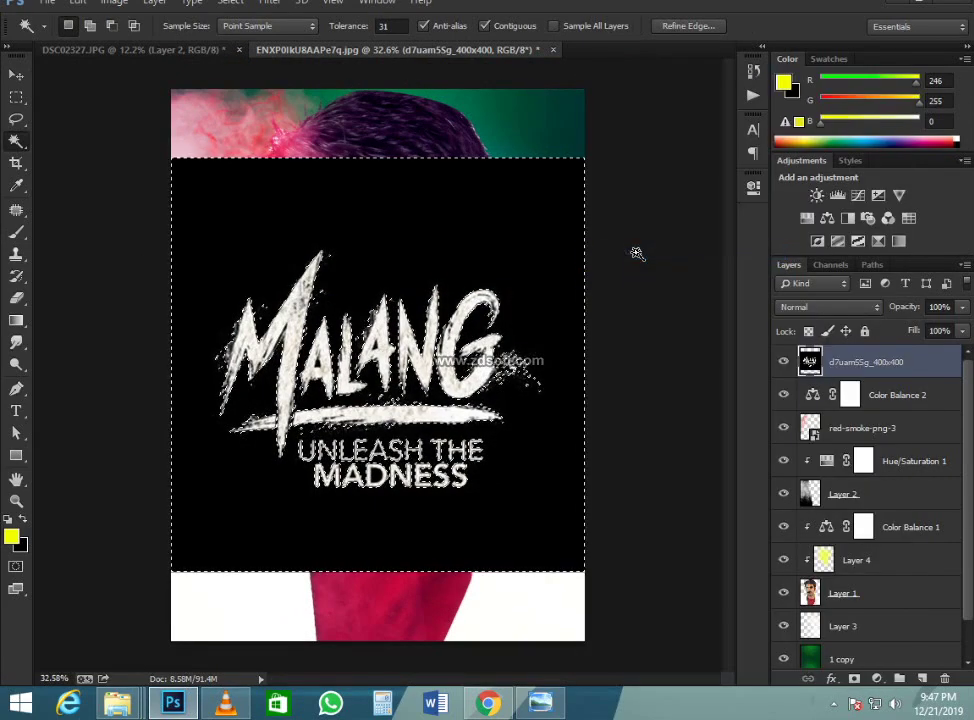
key(Delete)
key(ctrl+z)
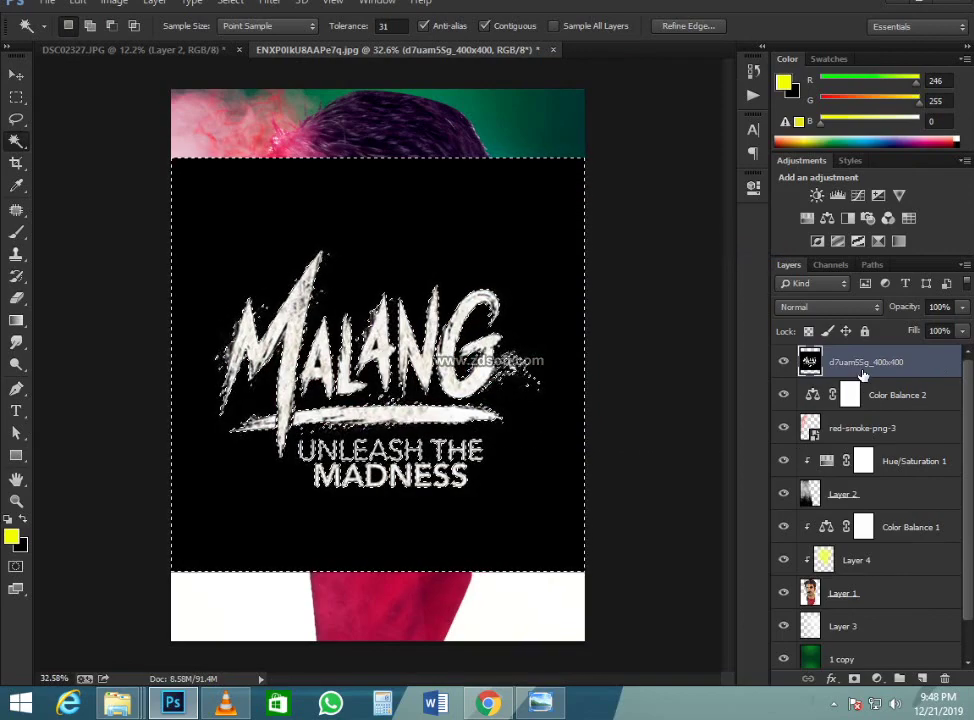
key(ctrl+d)
key(Delete)
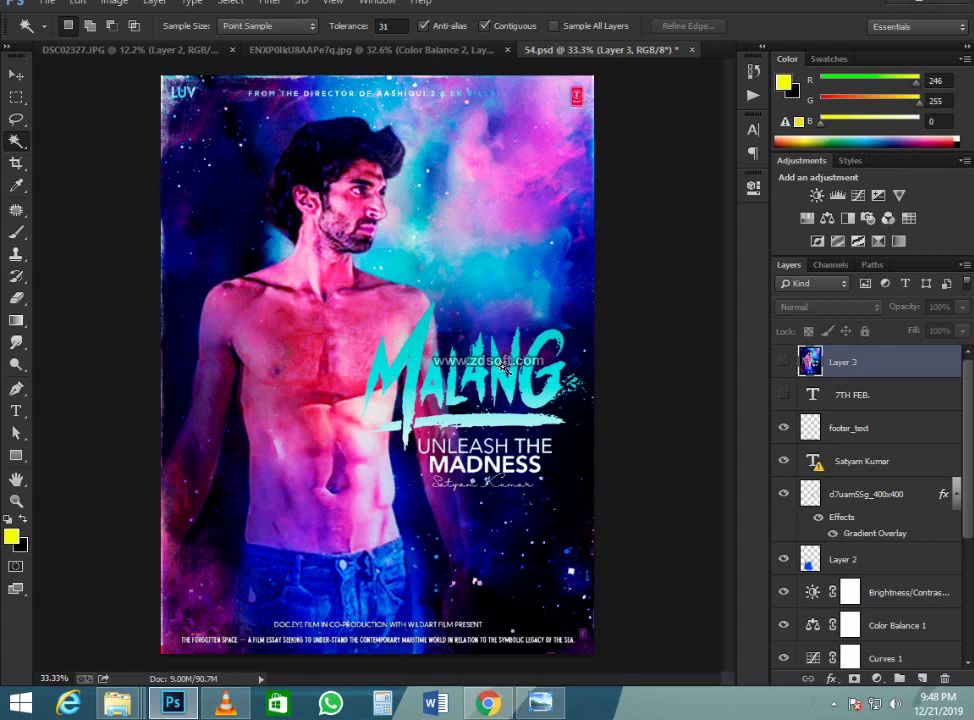
- Copy the cut-out Malang title layer from 54.psd onto the chest of the portrait poster
key(v)
drag(515, 385, 378, 539)
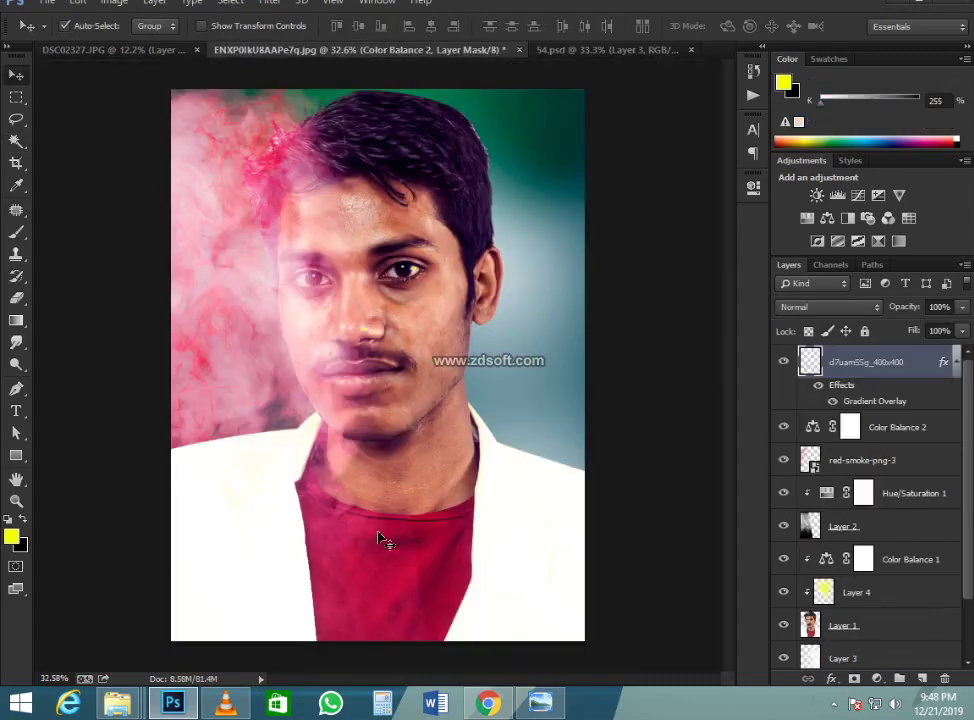
scroll(360, 538, up, 3)
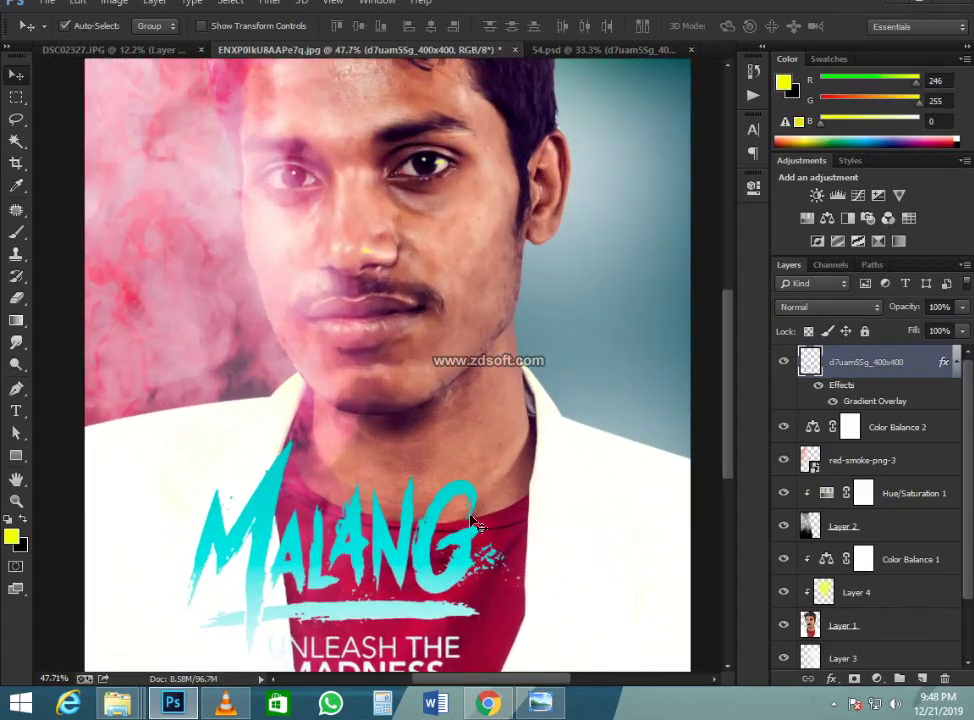
- Resize and position the Malang title across the neck and chest, and hide its layer effects
key(ctrl+t)
drag(520, 436, 446, 483)
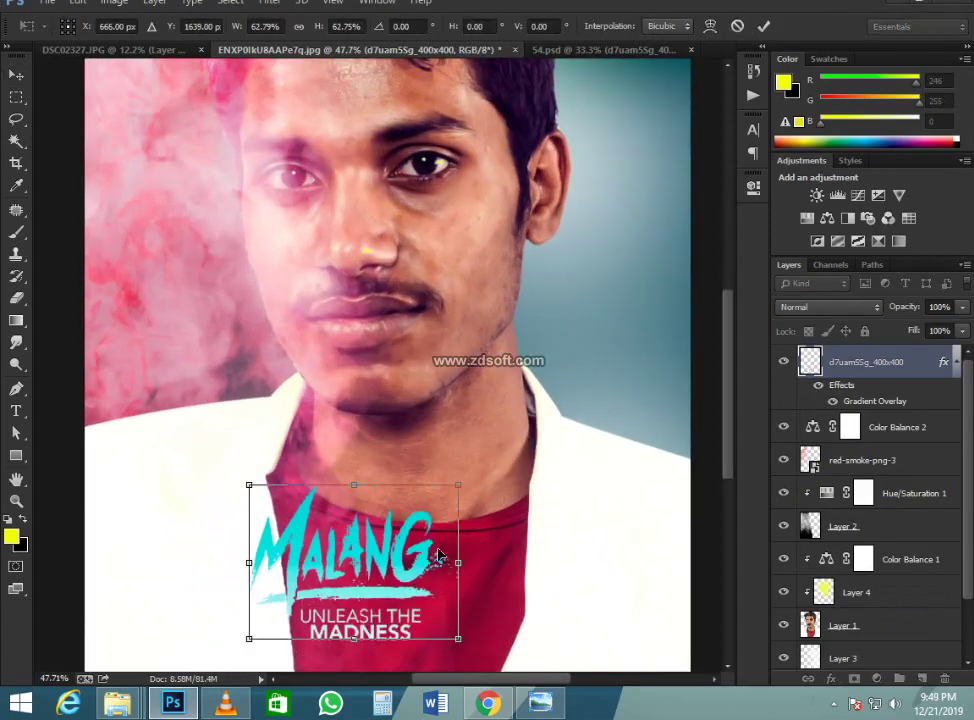
drag(447, 551, 482, 498)
drag(499, 435, 539, 391)
key(Return)
scroll(463, 535, down, 3)
scroll(500, 505, up, 2)
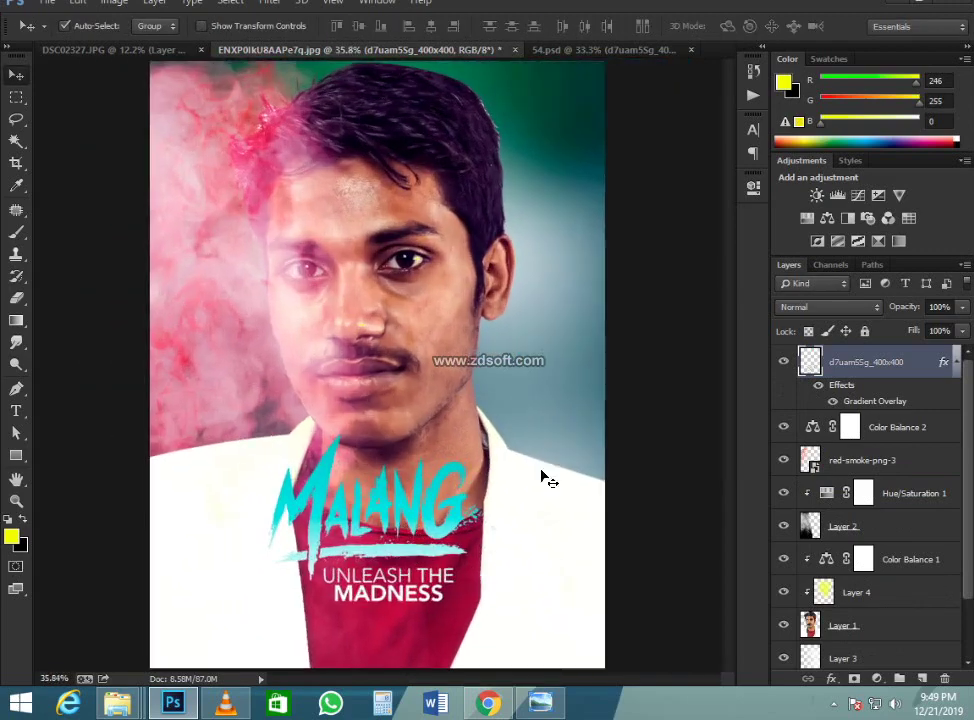
click(818, 387)
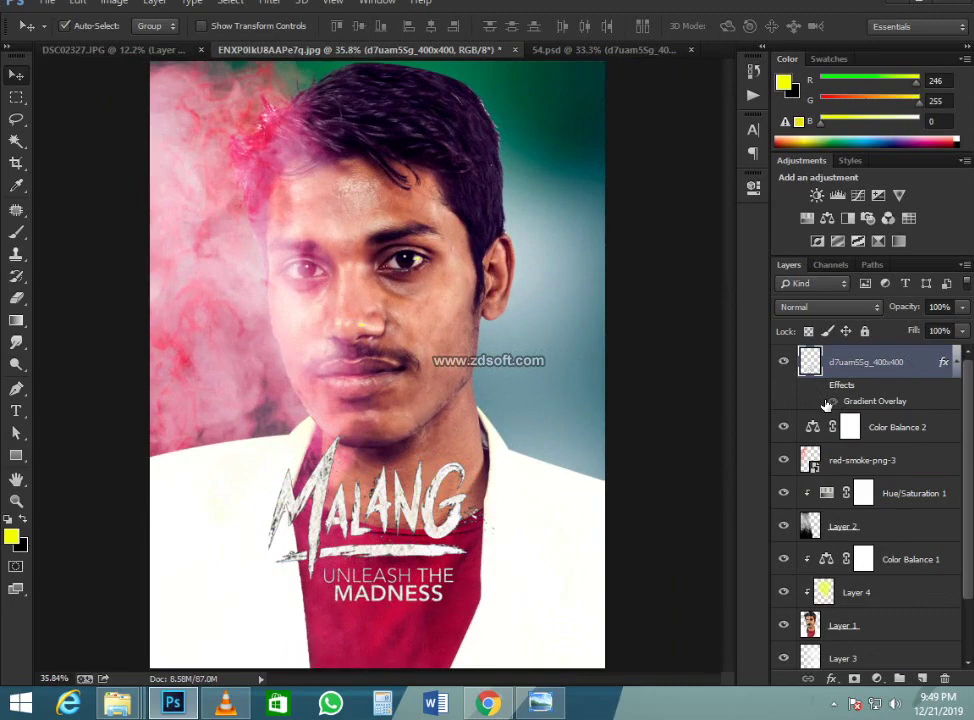
- Show the Malang title's Gradient Overlay effect and compare the poster with the reference Malang poster
click(818, 386)
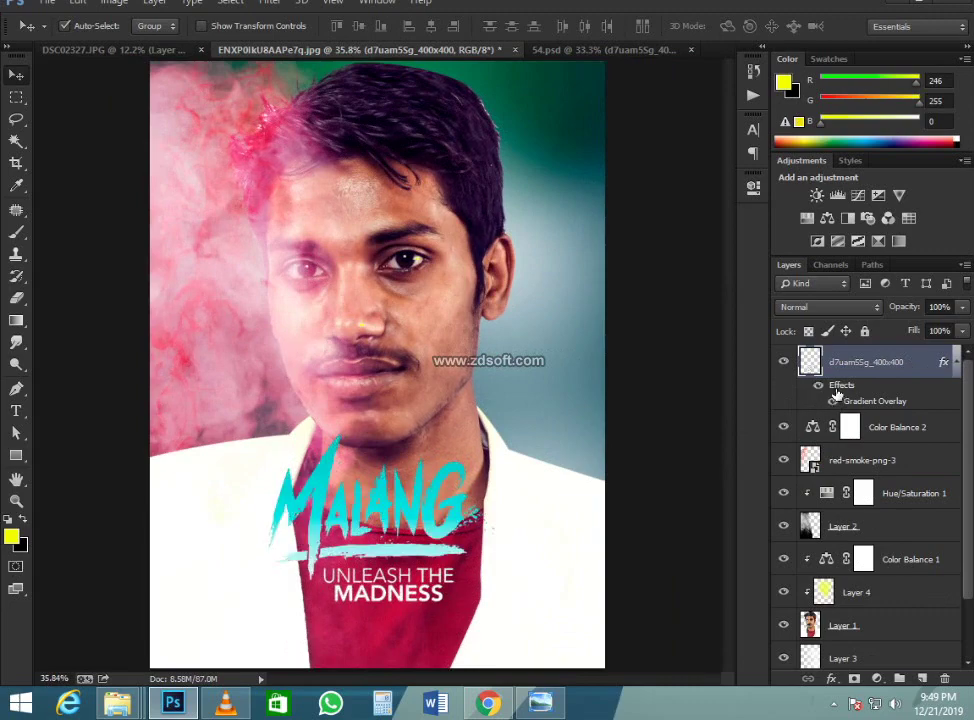
scroll(398, 527, up, 2)
scroll(400, 525, down, 3)
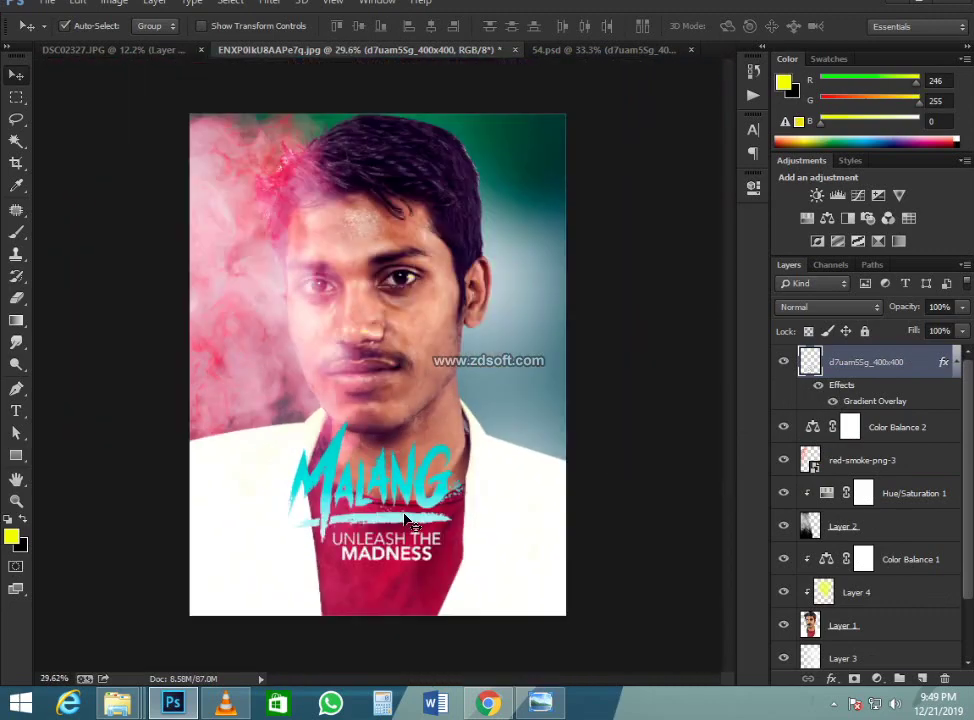
scroll(407, 521, up, 2)
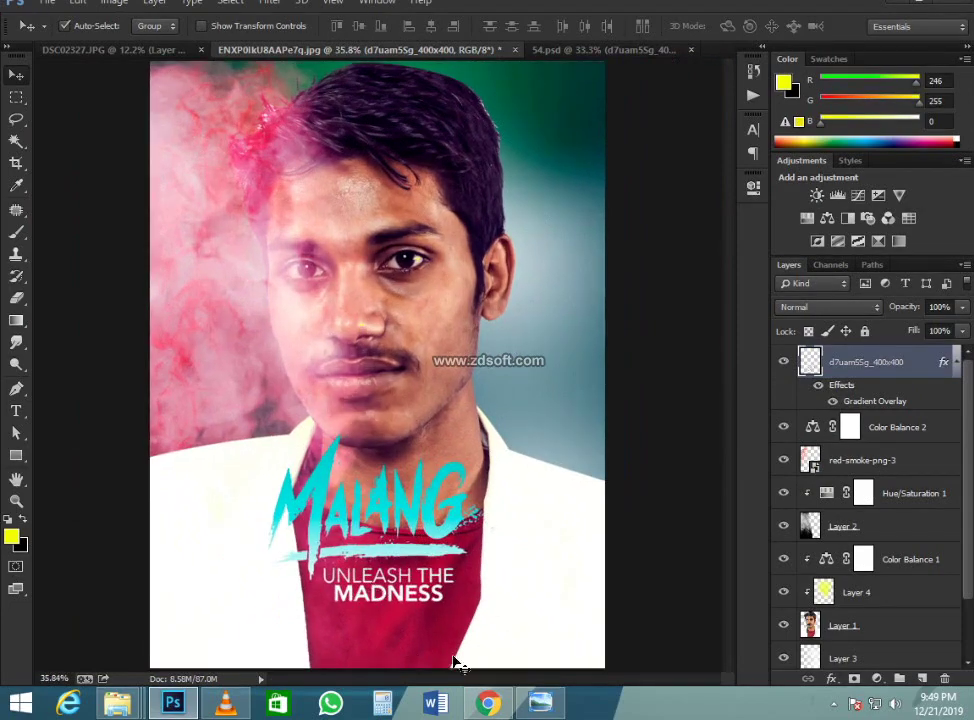
click(555, 712)
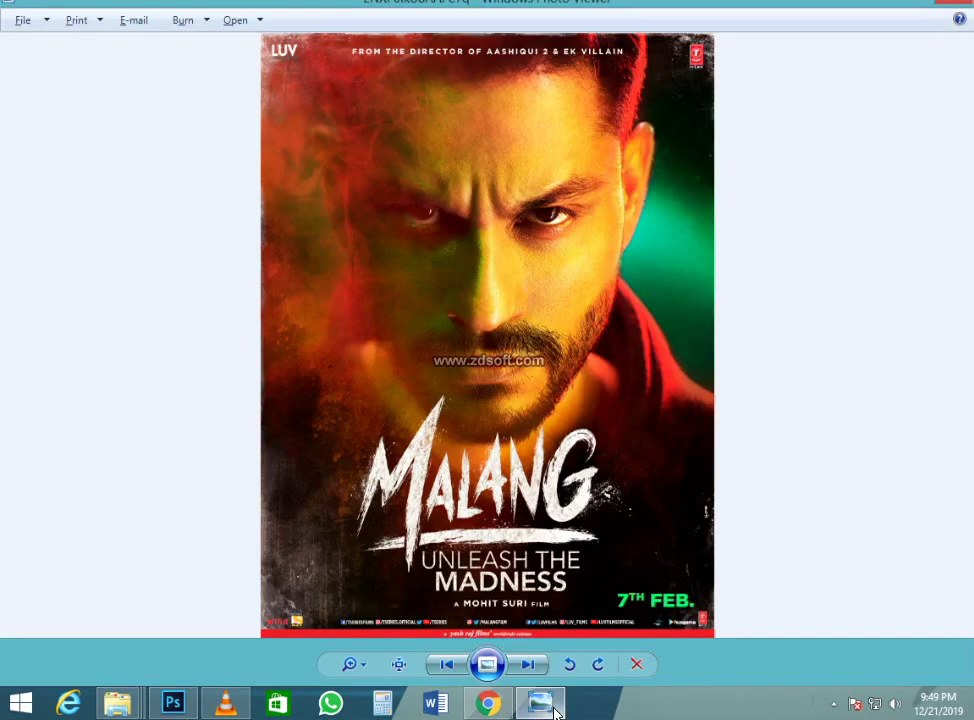
click(555, 712)
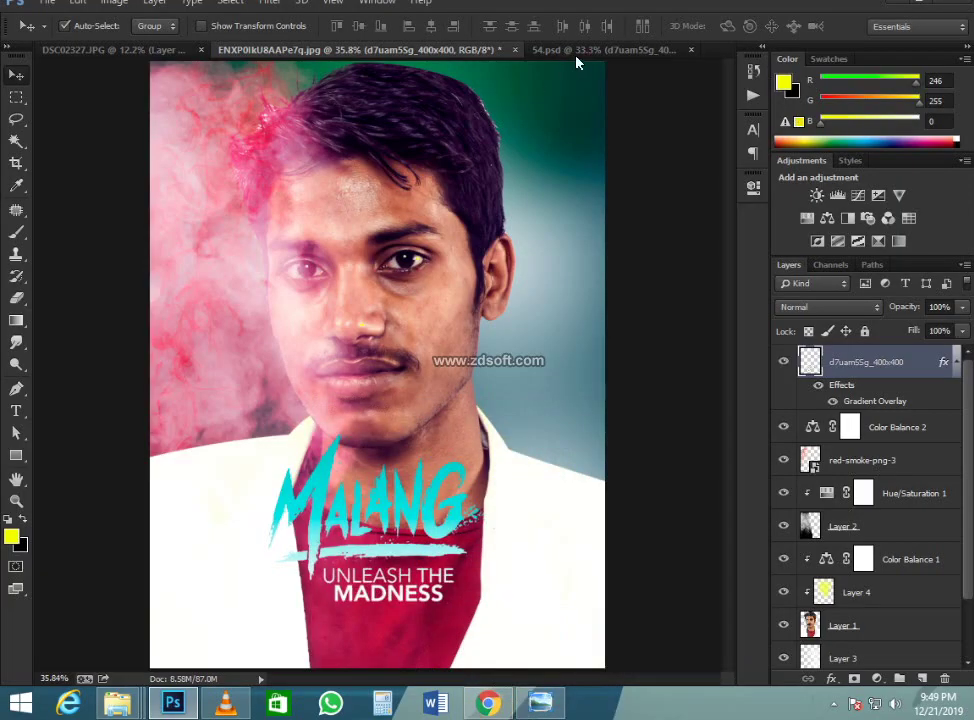
- Copy the footer_text credits layer from 54.psd onto the lower part of the portrait poster
click(572, 50)
drag(407, 650, 435, 515)
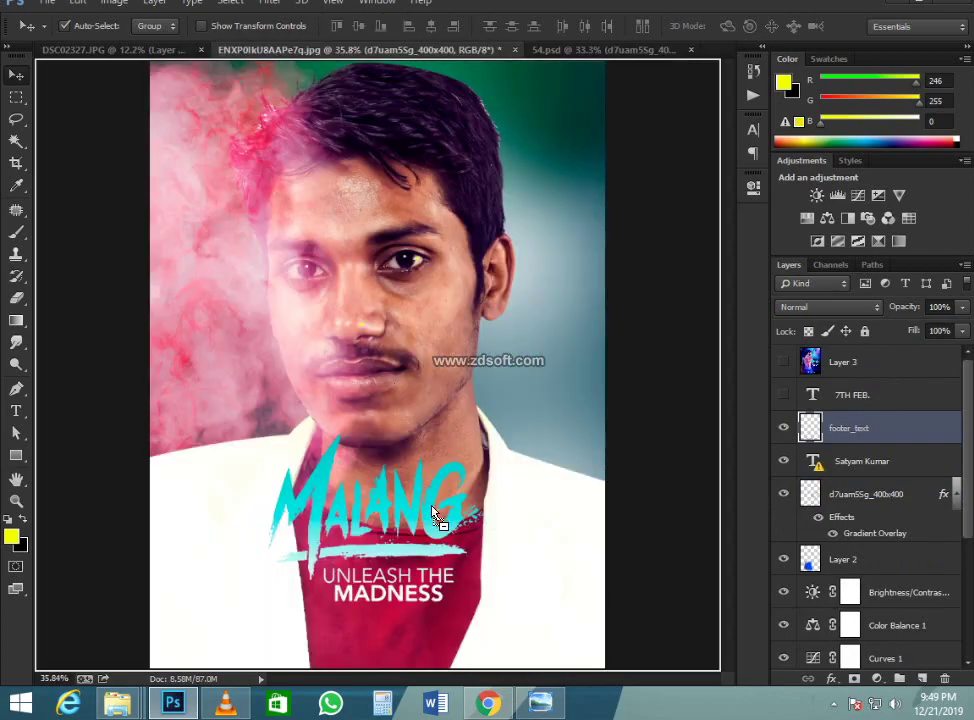
drag(445, 628, 445, 630)
scroll(430, 620, down, 3)
scroll(417, 615, up, 4)
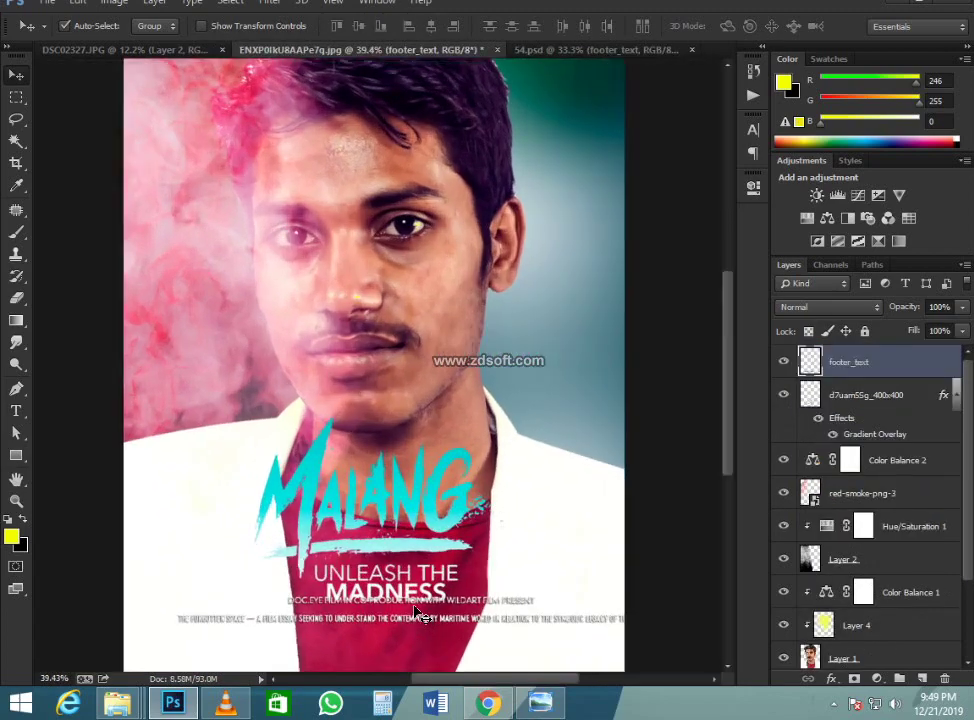
- Move the footer_text credits down to just above the poster's bottom edge, below the Malang title
key(ctrl+t)
scroll(423, 602, down, 2)
scroll(440, 560, up, 3)
scroll(463, 400, down, 1)
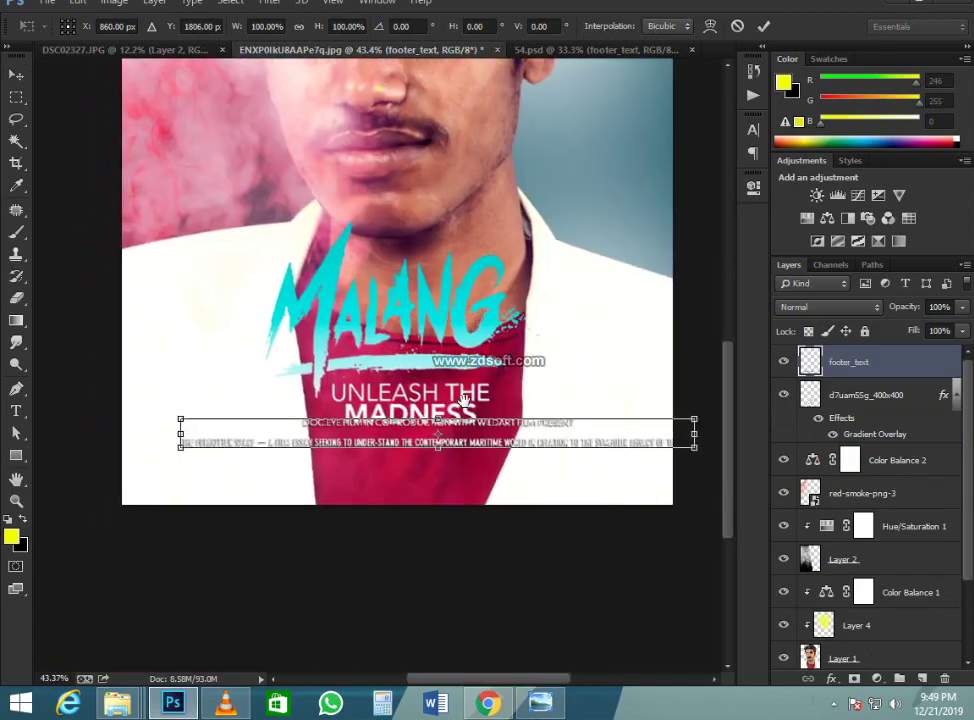
drag(491, 430, 460, 478)
key(Return)
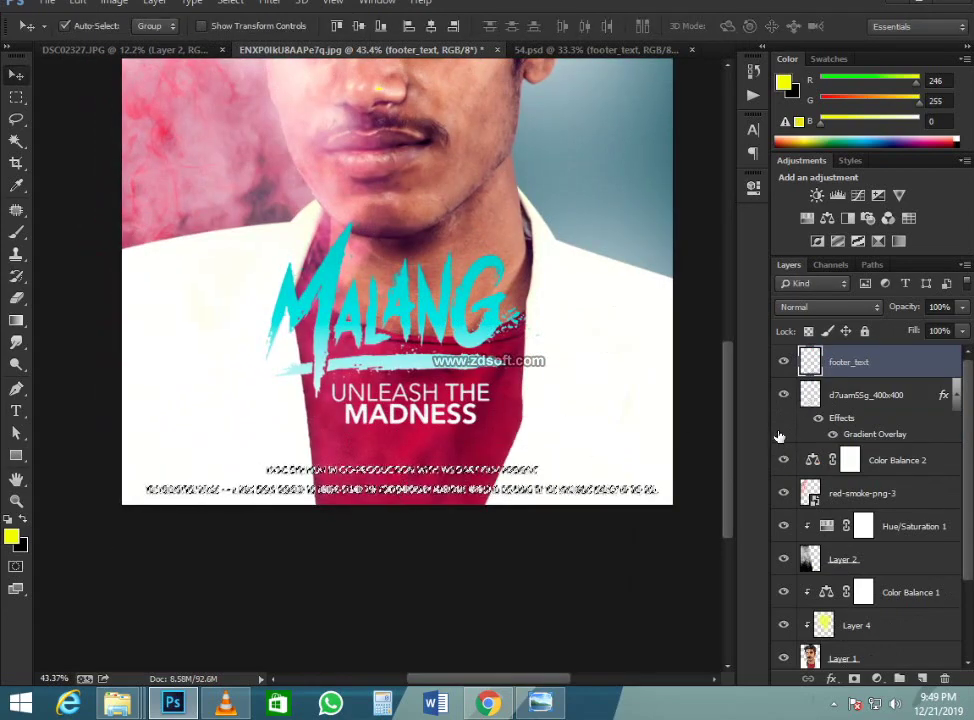
- Try the footer_text credits in black, inspect them against the shirt and jacket, and delete the layer
key(x)
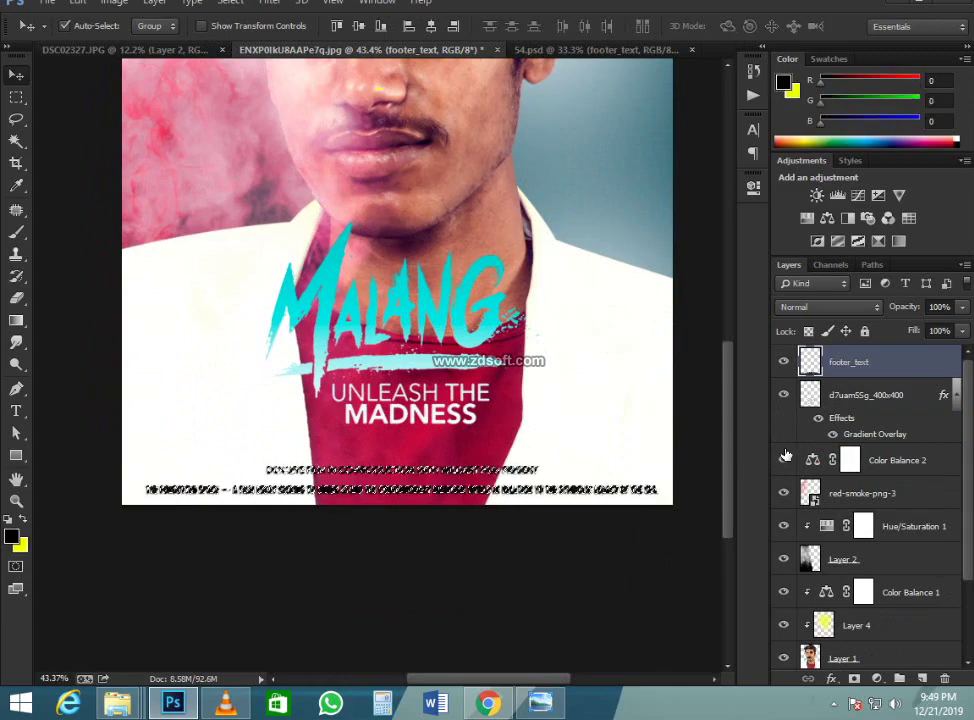
scroll(402, 554, down, 3)
scroll(391, 570, up, 5)
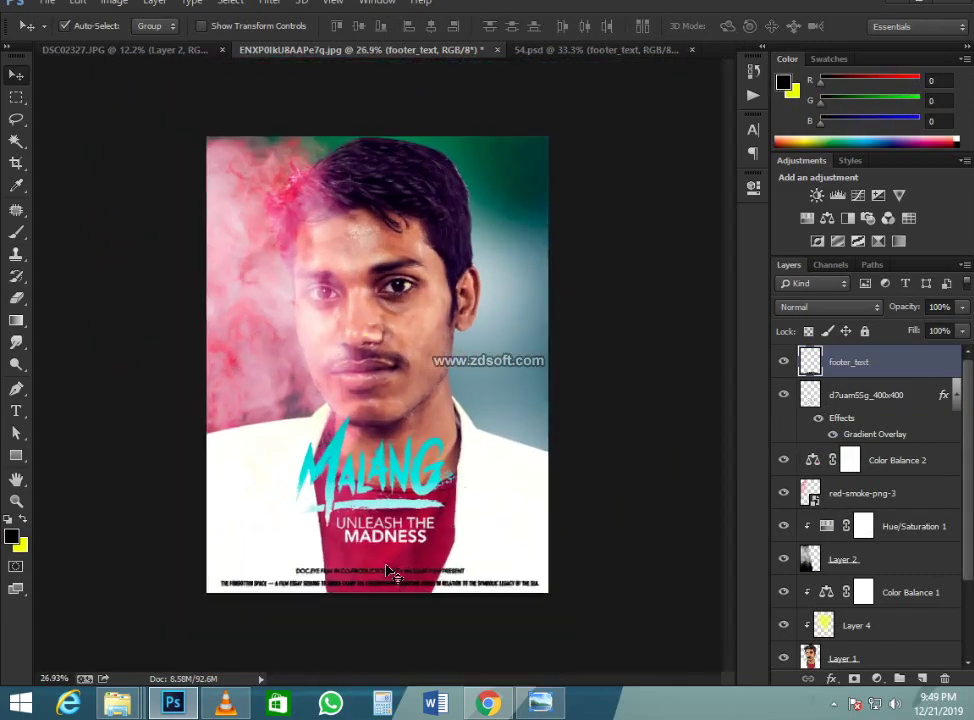
scroll(380, 655, up, 2)
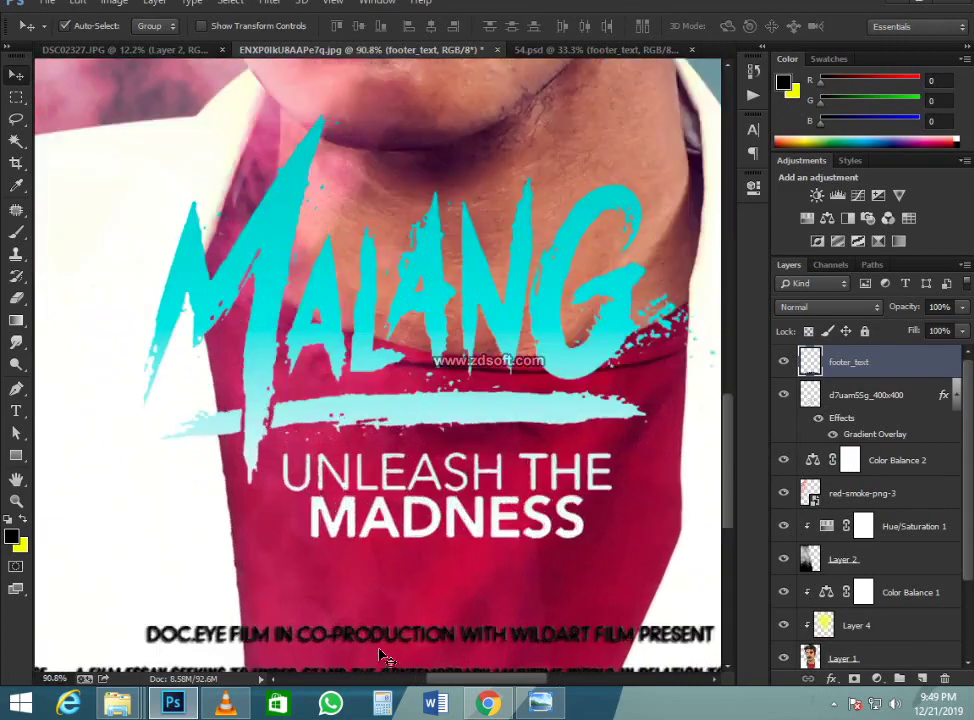
scroll(380, 645, down, 4)
scroll(378, 633, up, 1)
key(Delete)
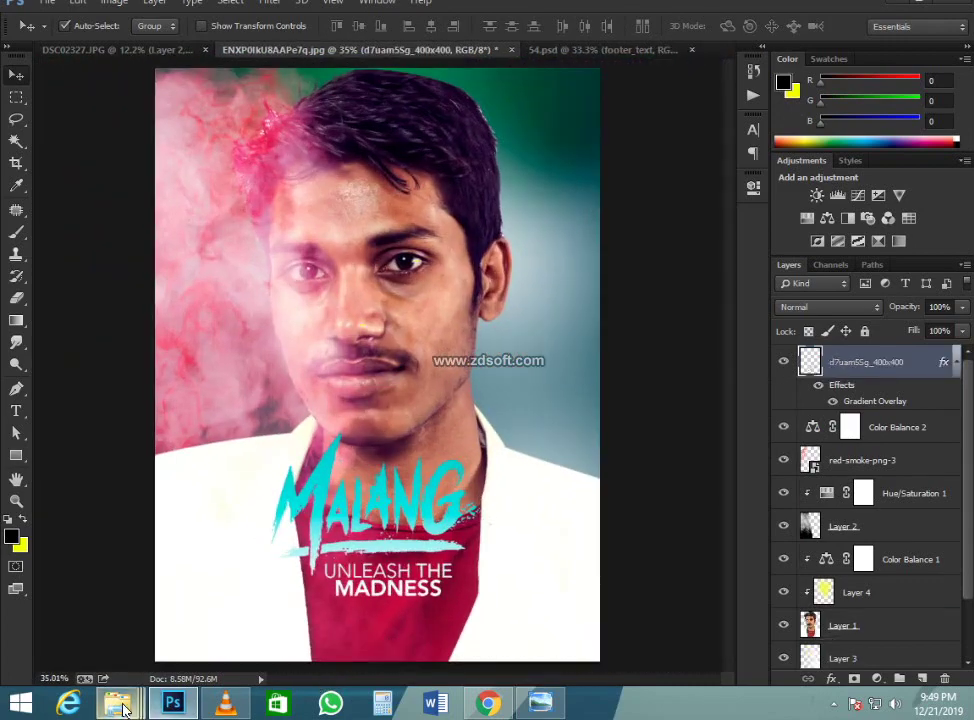
- Place the footer_text image from the CB Editing PicArt Images folder into the poster
mouse_move(123, 707)
click(320, 624)
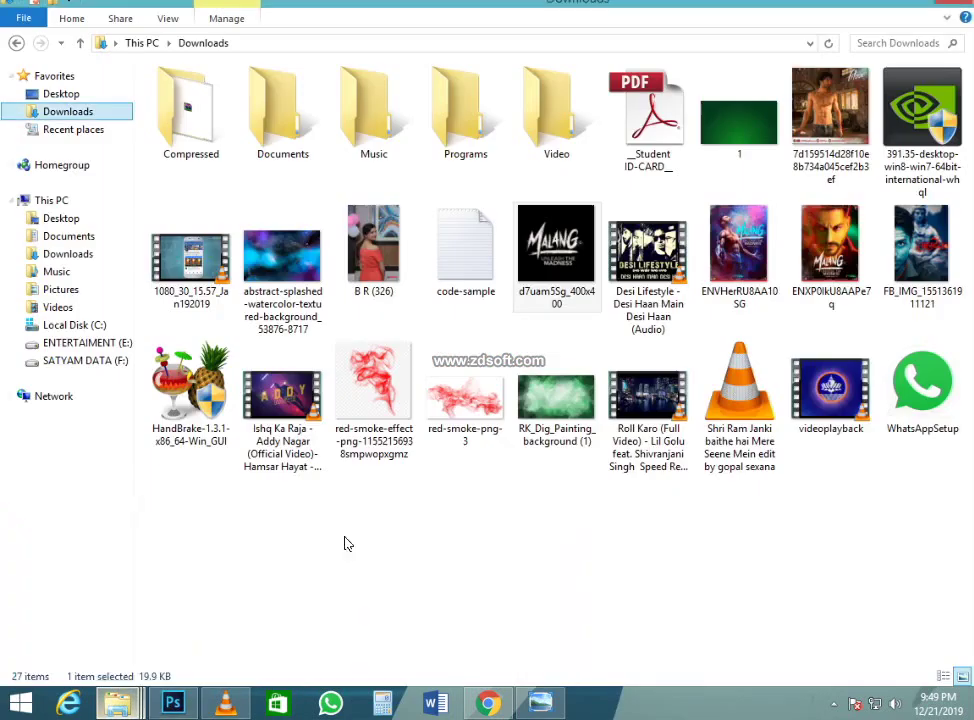
double_click(400, 122)
key(alt+Left)
key(alt+Left)
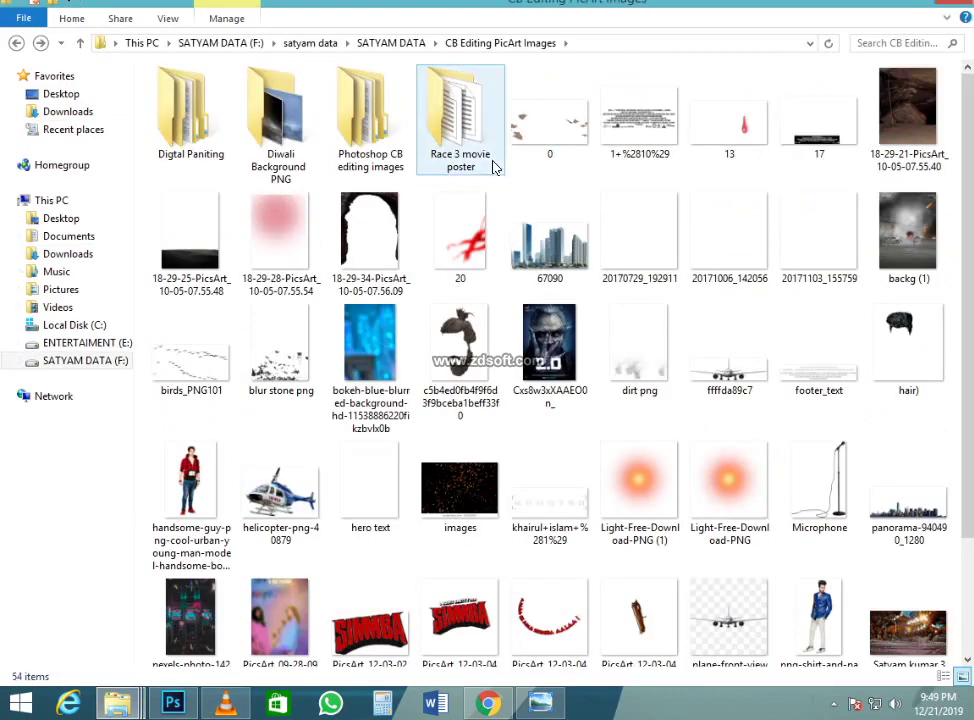
drag(638, 111, 632, 165)
drag(867, 301, 390, 400)
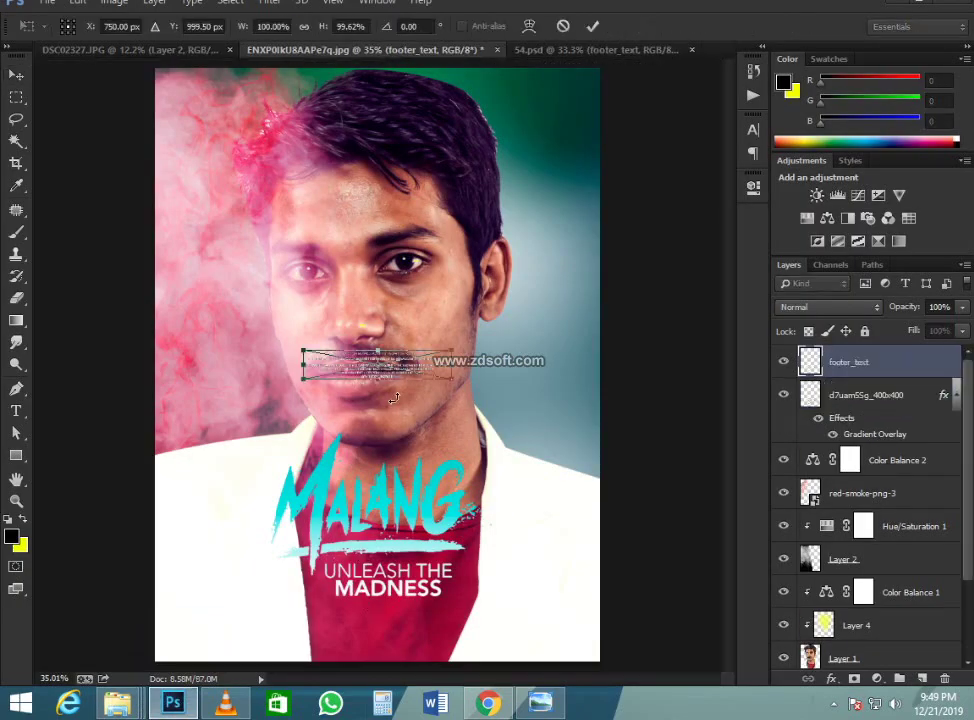
- Scale the placed footer_text to about 260% along the poster's bottom edge, check its legibility, and delete it
drag(500, 385, 570, 398)
drag(486, 350, 474, 618)
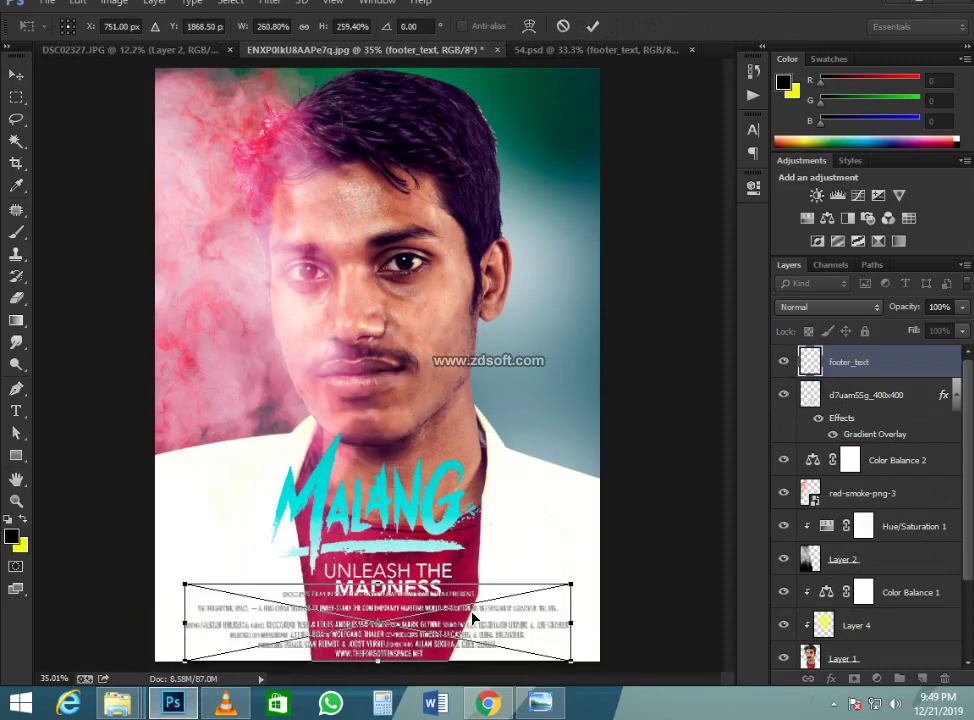
key(Return)
scroll(374, 645, up, 12)
scroll(392, 612, down, 6)
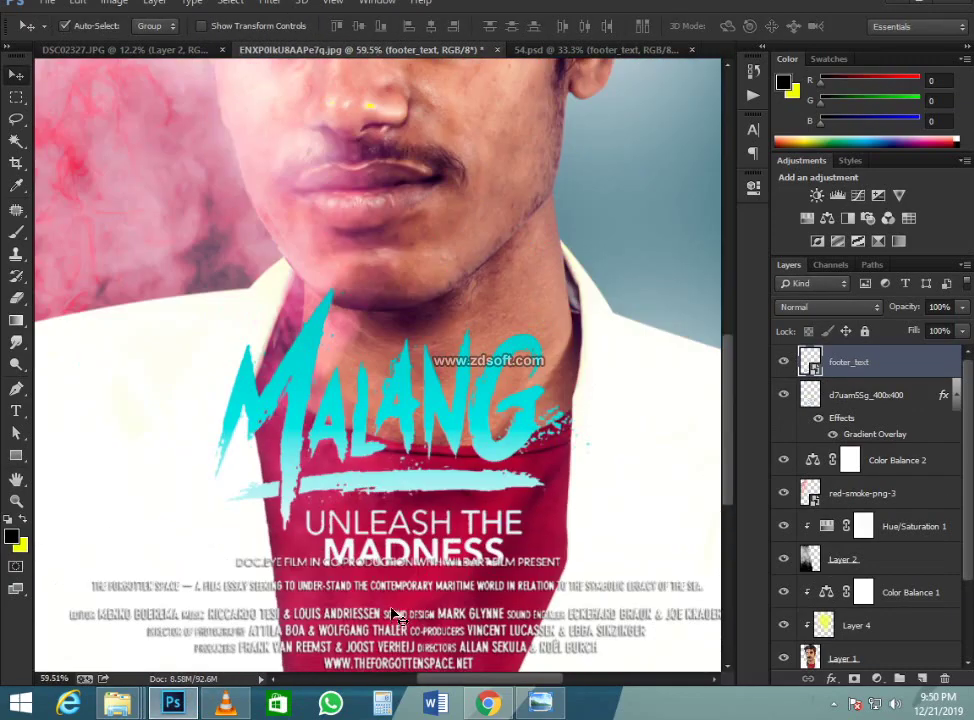
key(Delete)
- Place the 1+%2810%29 credits image from the same folder, scaled to about 193%, across the bottom of the poster
key(alt+Tab)
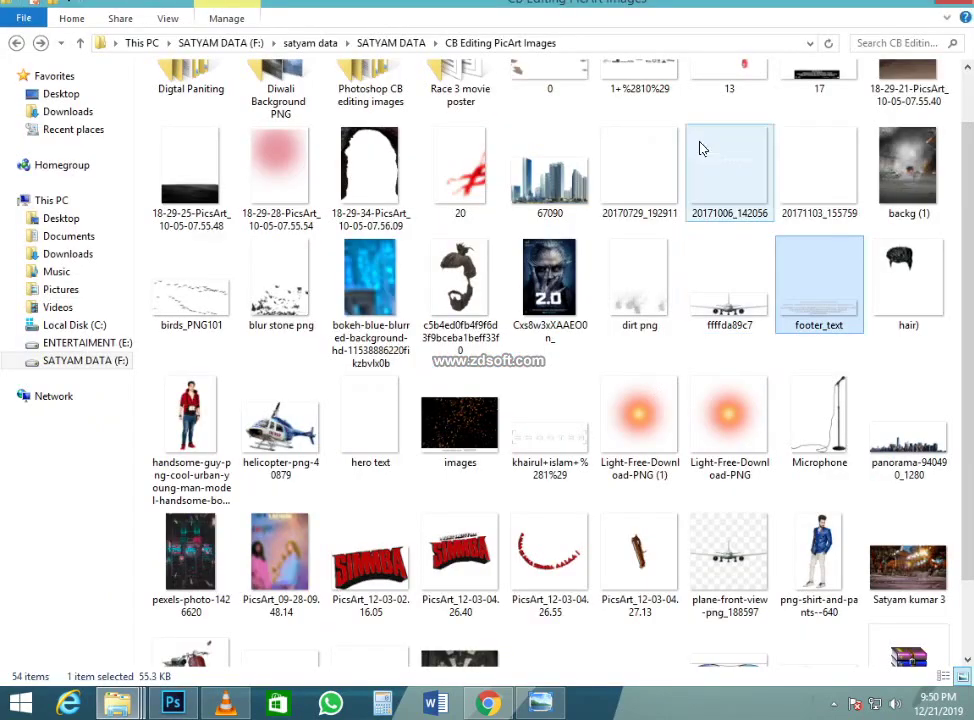
click(647, 64)
drag(647, 96, 352, 590)
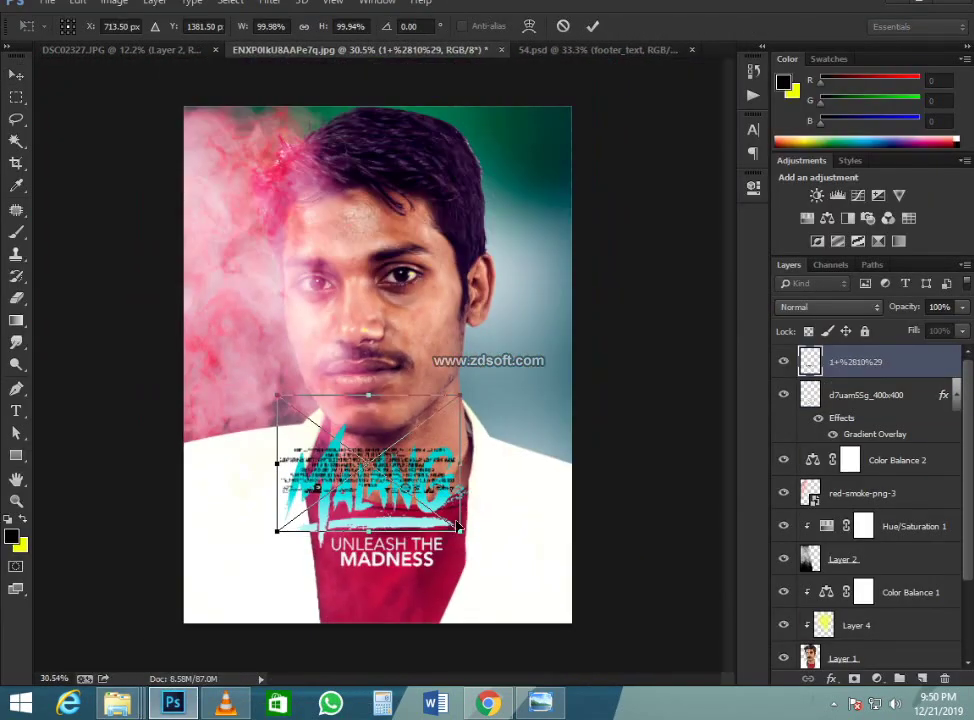
drag(459, 529, 570, 565)
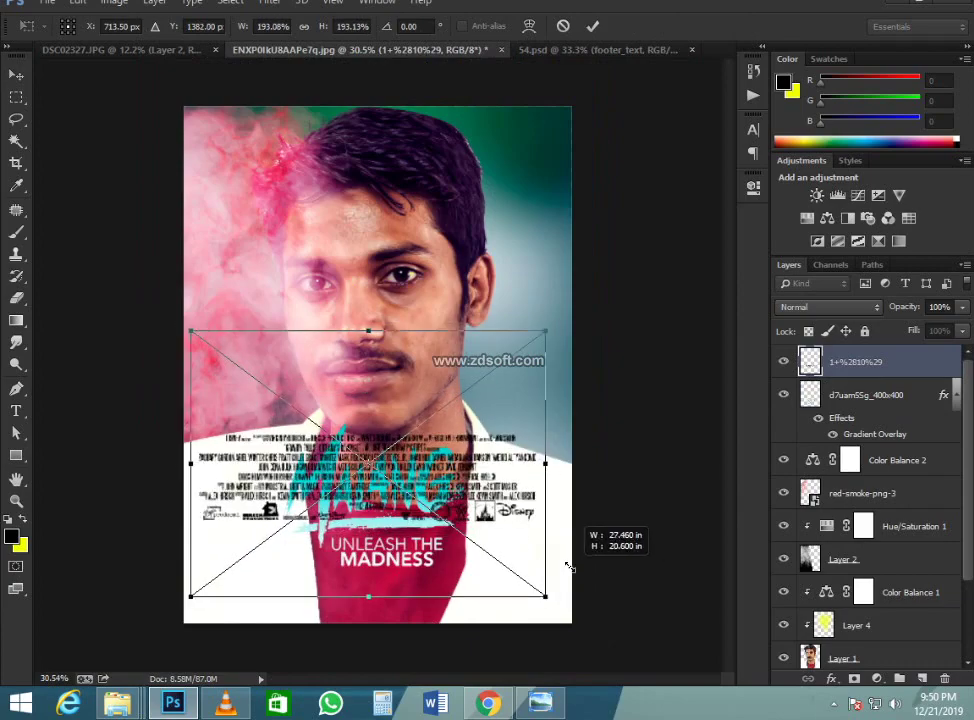
drag(505, 454, 432, 458)
key(Return)
scroll(392, 551, up, 5)
scroll(420, 430, down, 3)
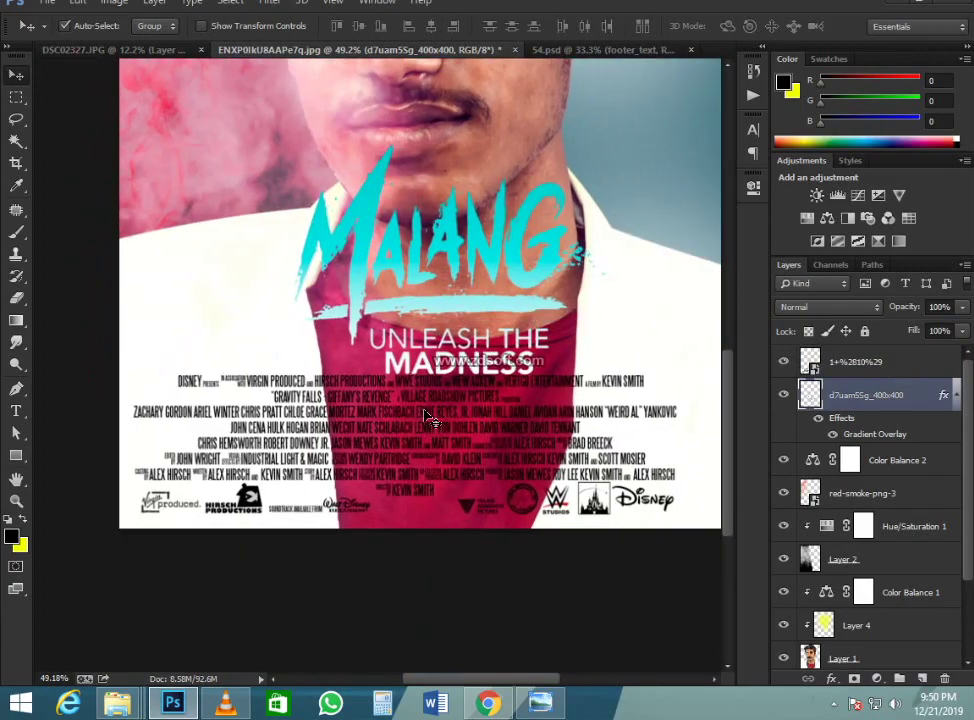
- Squash the credits block's height to about 107% and move it down to the poster's bottom edge
click(845, 363)
key(ctrl+t)
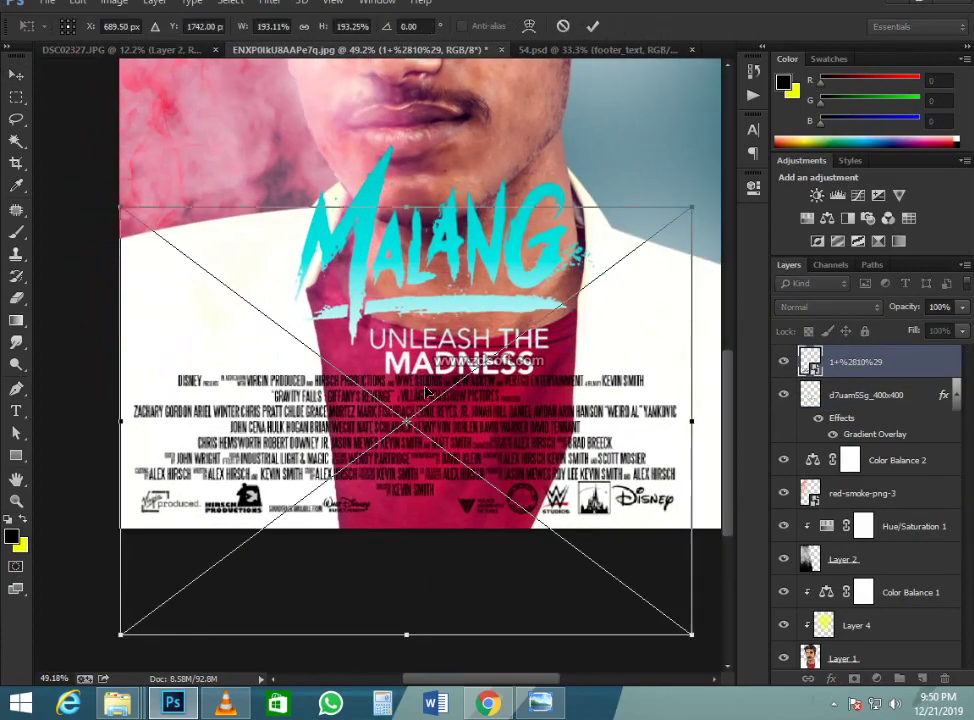
drag(411, 207, 411, 298)
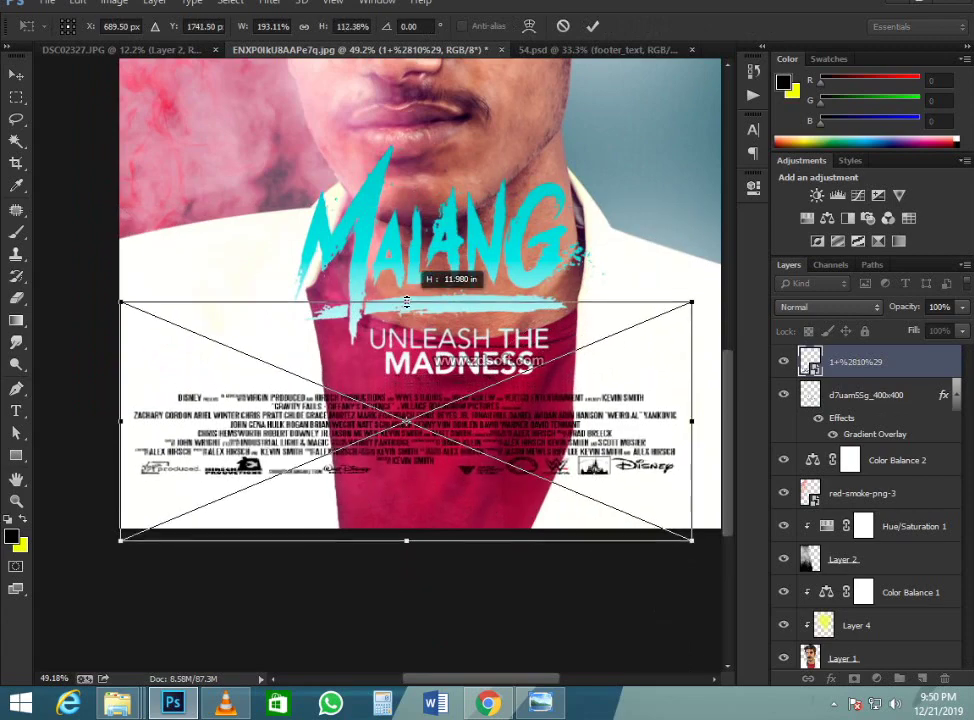
drag(482, 436, 482, 484)
key(Return)
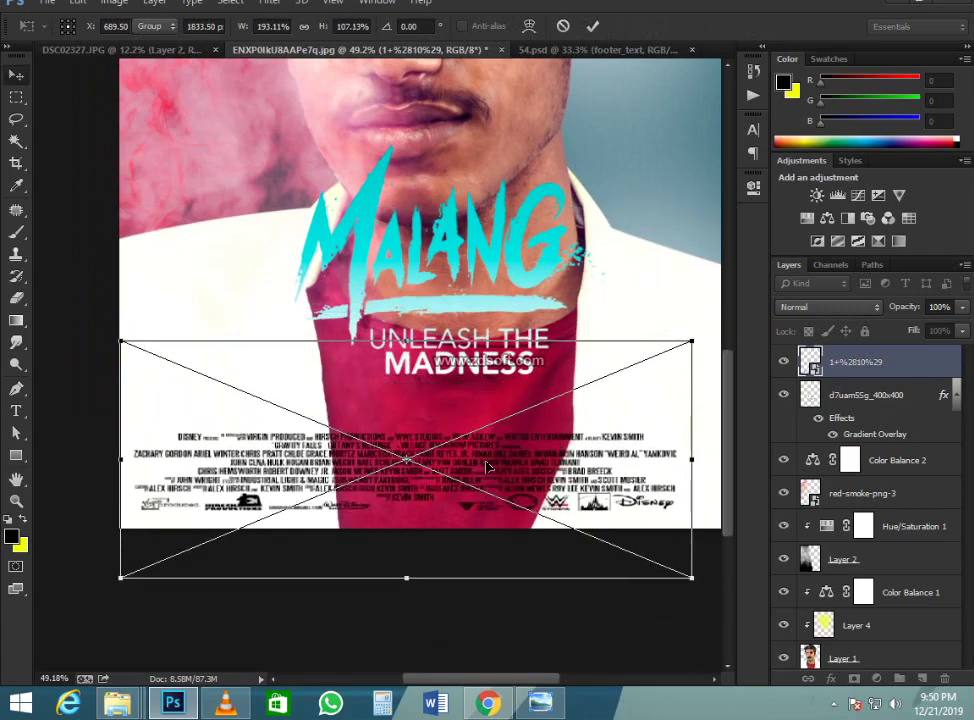
- Try the Malang title lower and further right over the jacket, and compare the layout with the reference poster
drag(465, 310, 560, 361)
scroll(505, 370, down, 7)
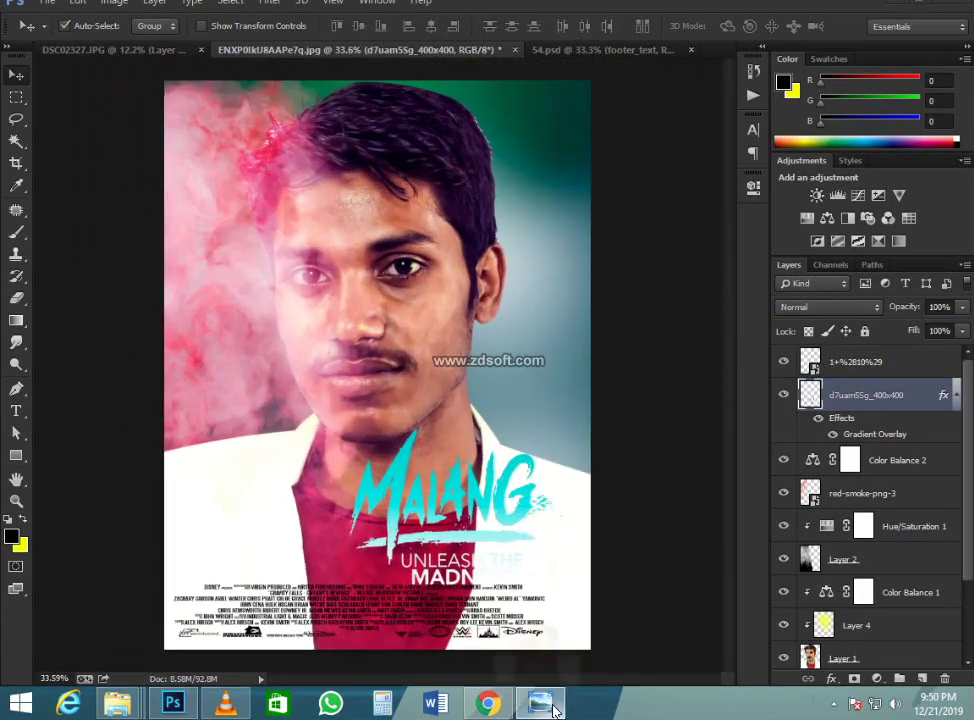
click(553, 707)
click(553, 707)
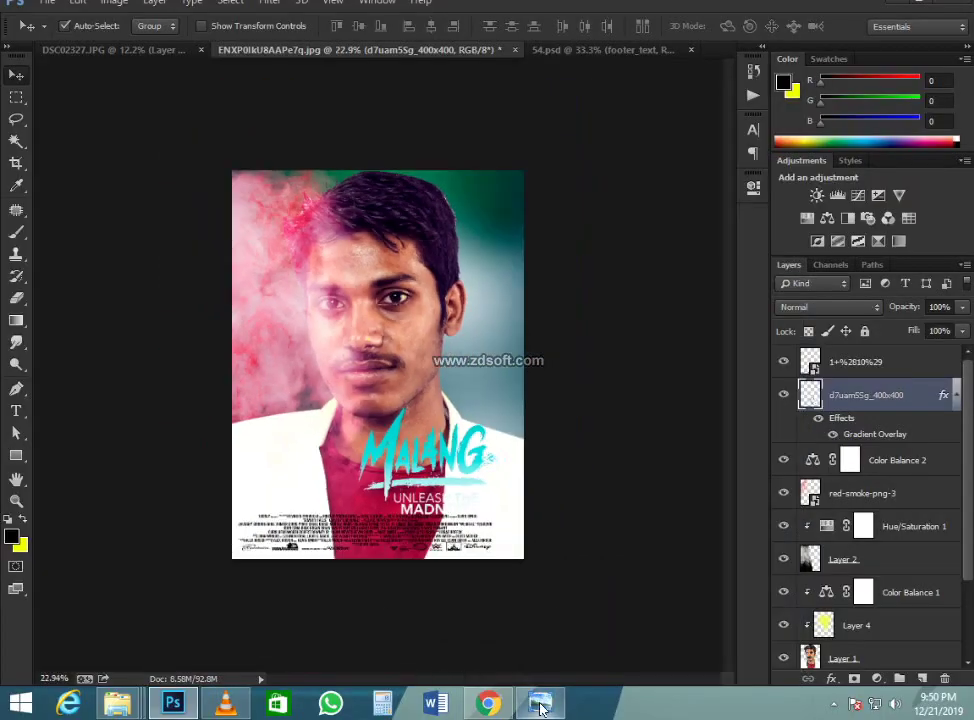
click(541, 707)
click(541, 707)
scroll(345, 312, up, 5)
scroll(345, 312, down, 4)
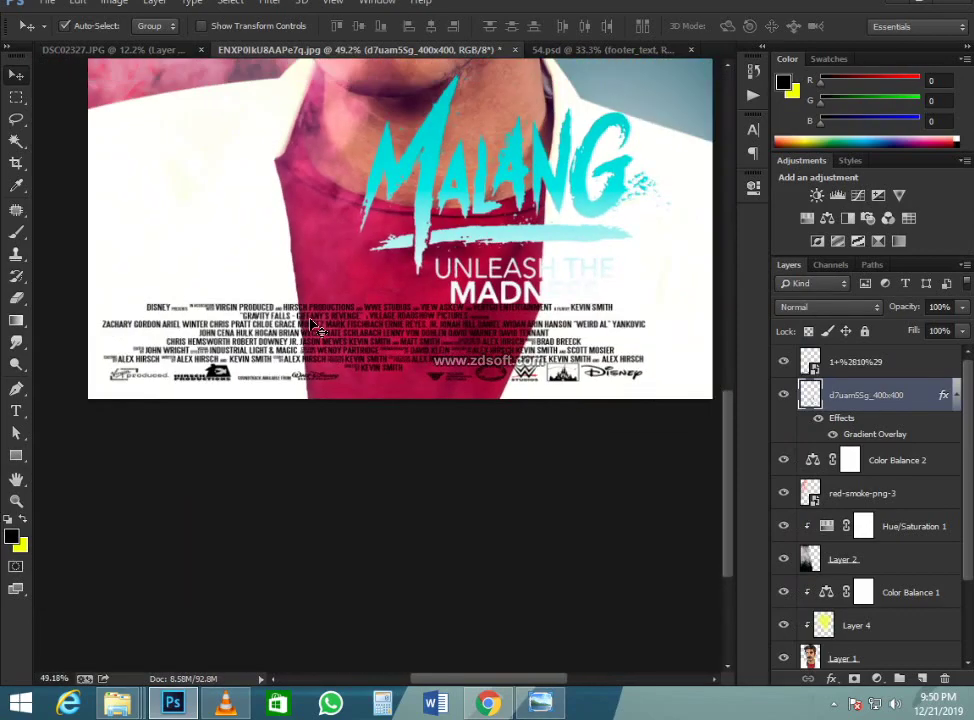
- Rasterize the credits layer and copy only its lowest text lines and logo row to a new layer
key(m)
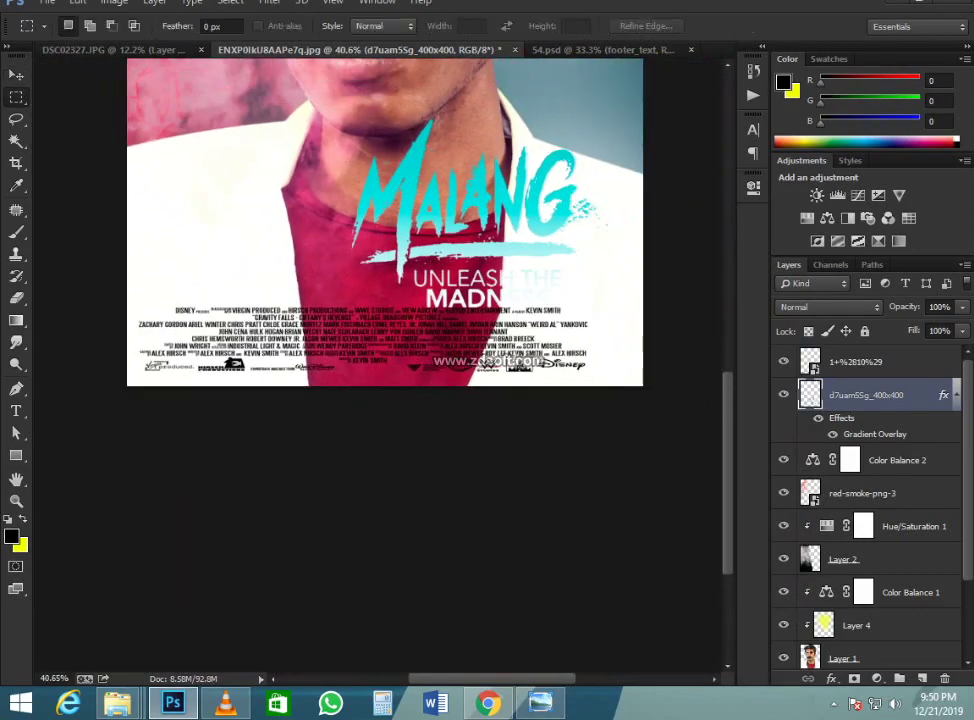
right_click(898, 362)
click(640, 249)
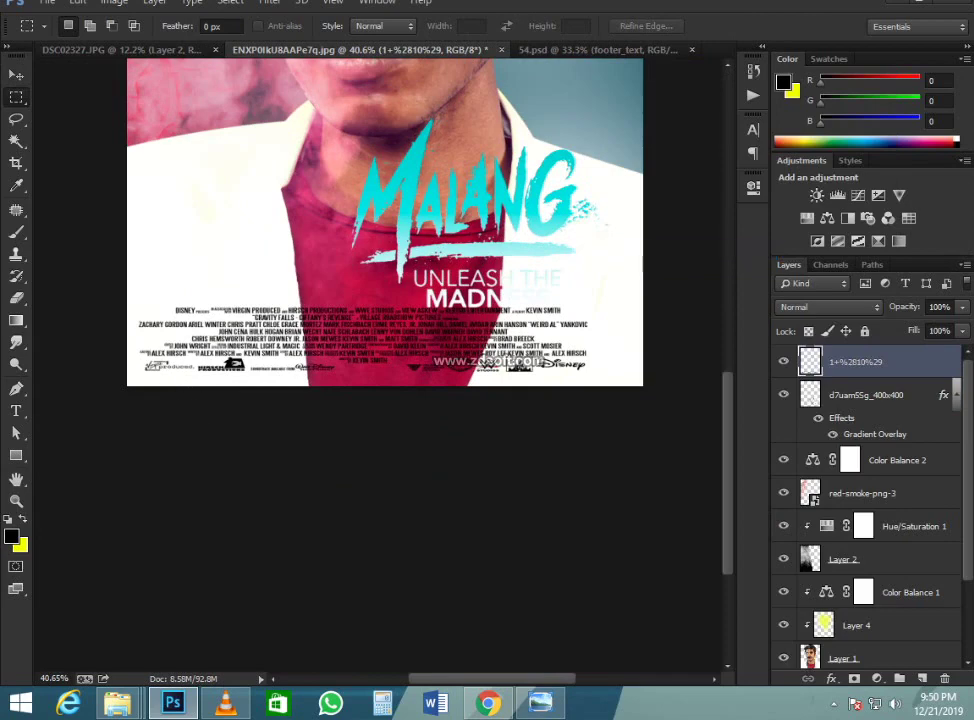
drag(431, 383, 615, 387)
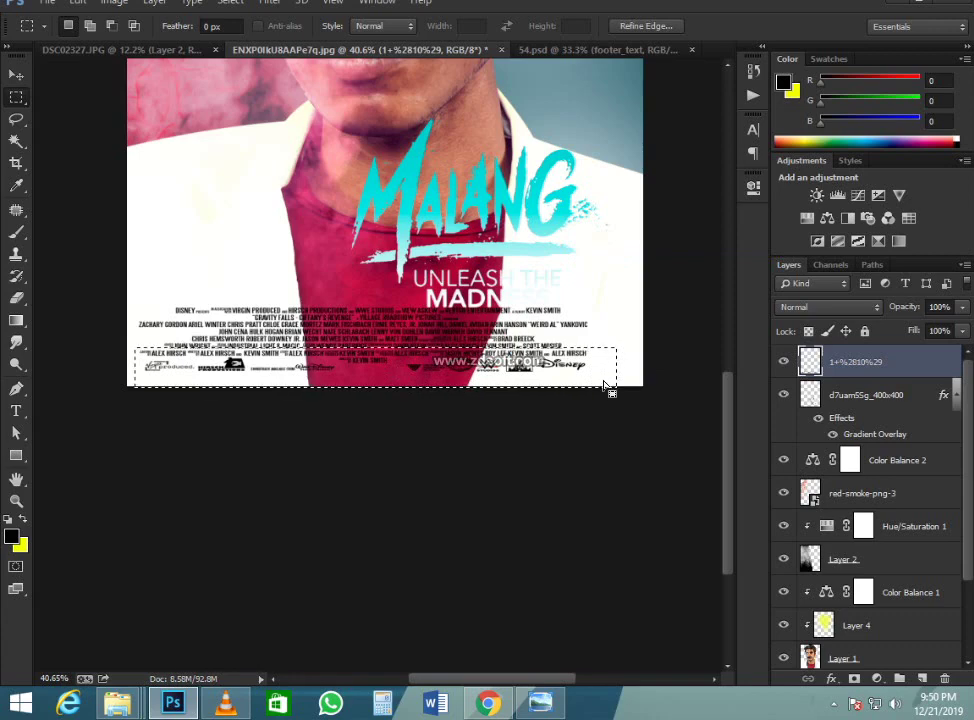
key(ctrl+j)
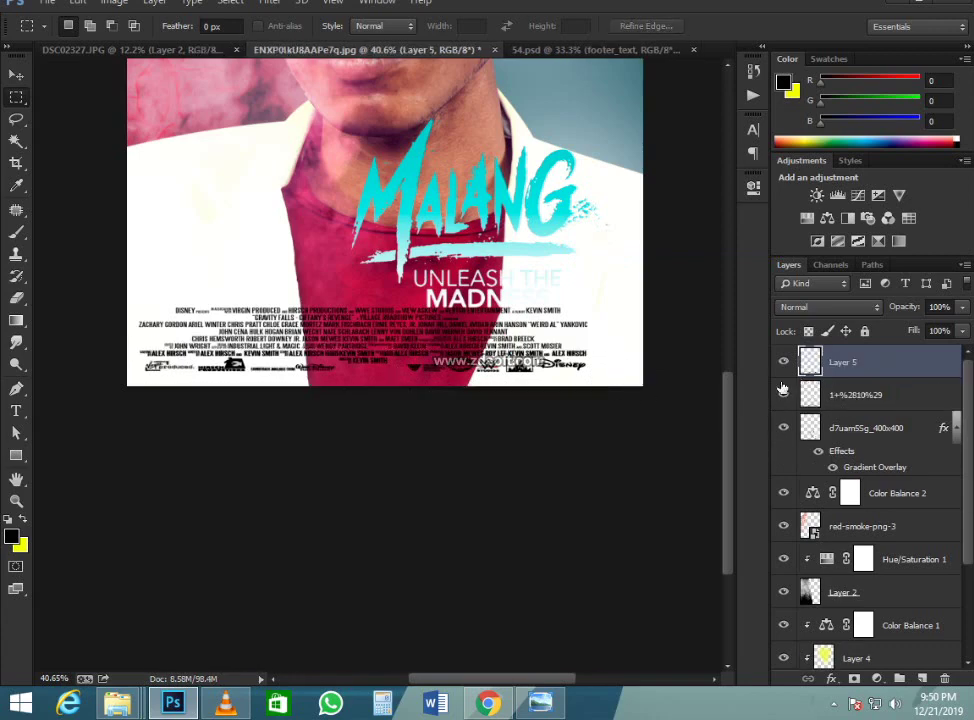
- Hide and delete the original full credits layer, 1+%2810%29
click(783, 394)
click(854, 396)
key(Delete)
- Move the Malang title back to the middle of the chest, just above the remaining credits
scroll(307, 394, down, 6)
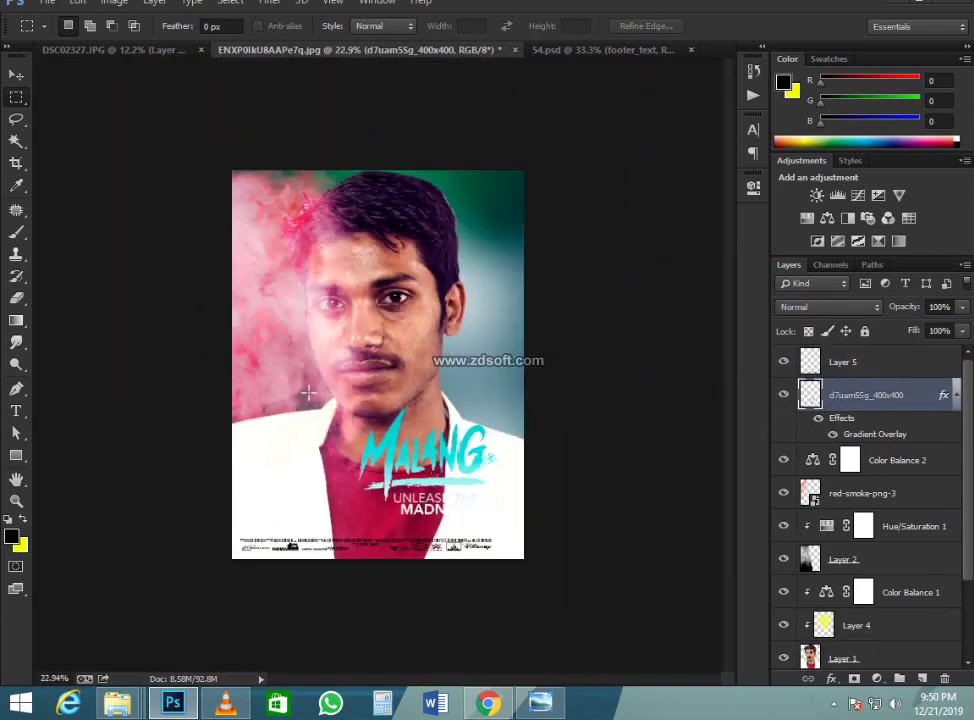
scroll(390, 430, up, 4)
key(v)
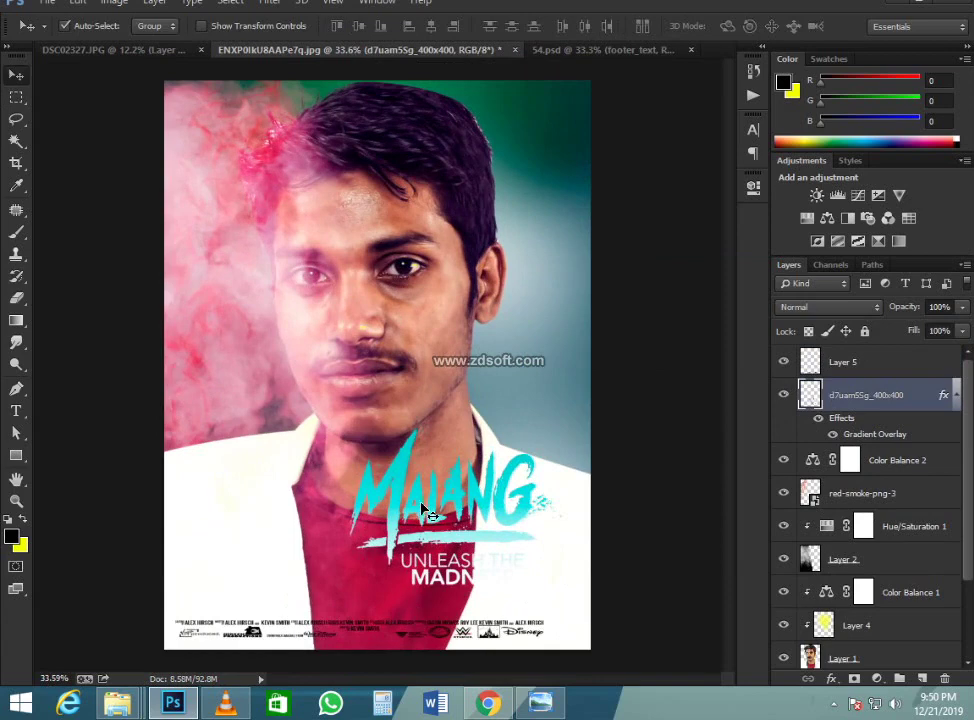
drag(428, 513, 347, 538)
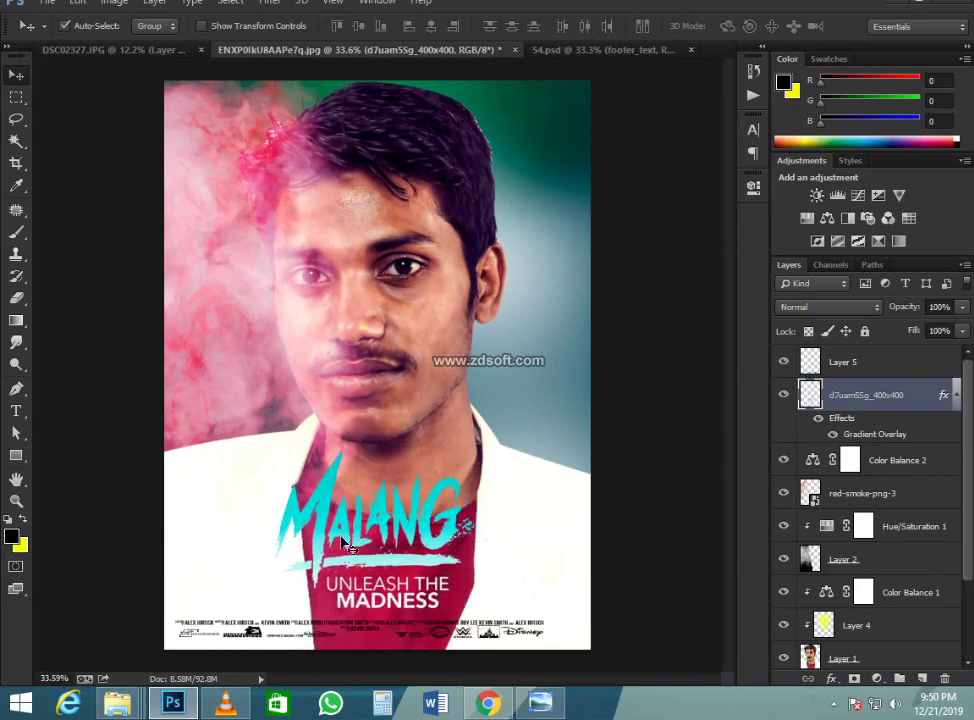
scroll(347, 543, up, 4)
scroll(348, 544, down, 5)
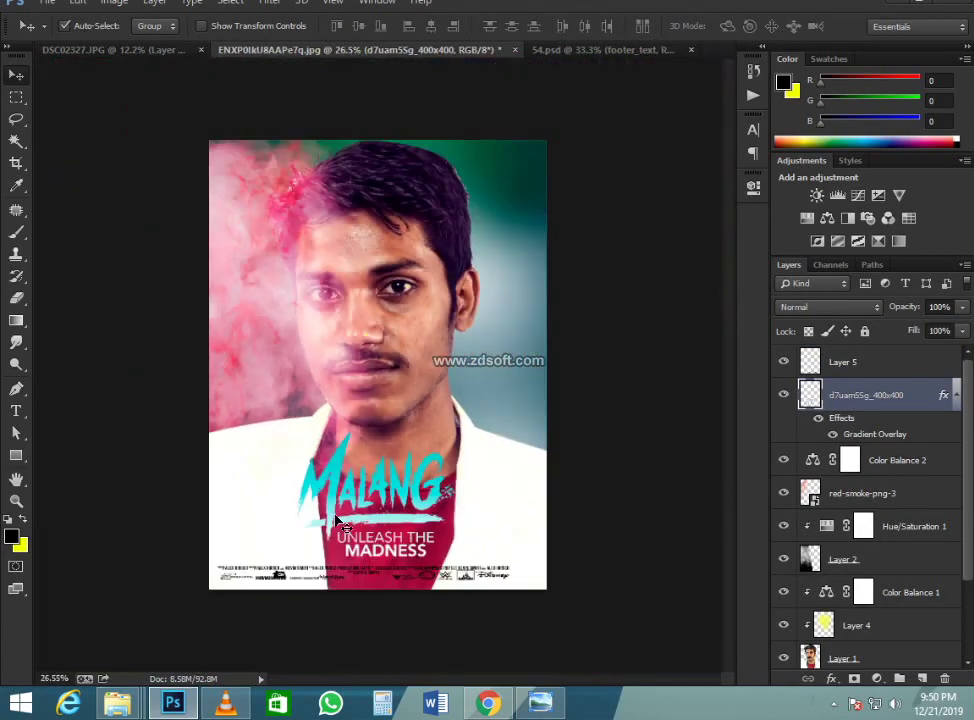
scroll(340, 522, up, 3)
scroll(344, 512, down, 1)
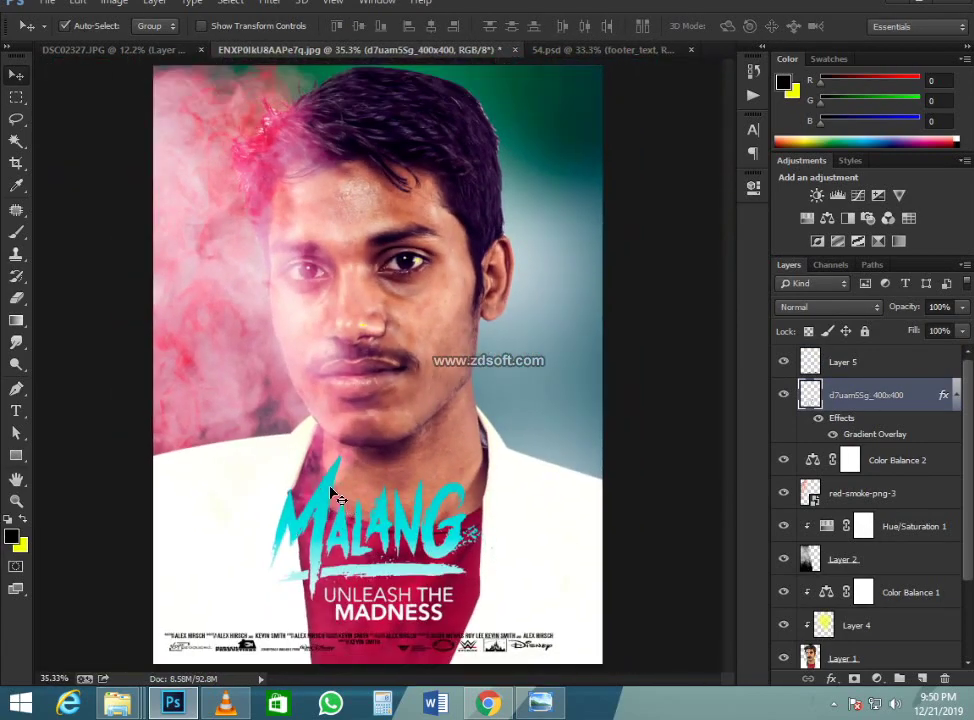
key(ctrl+p)
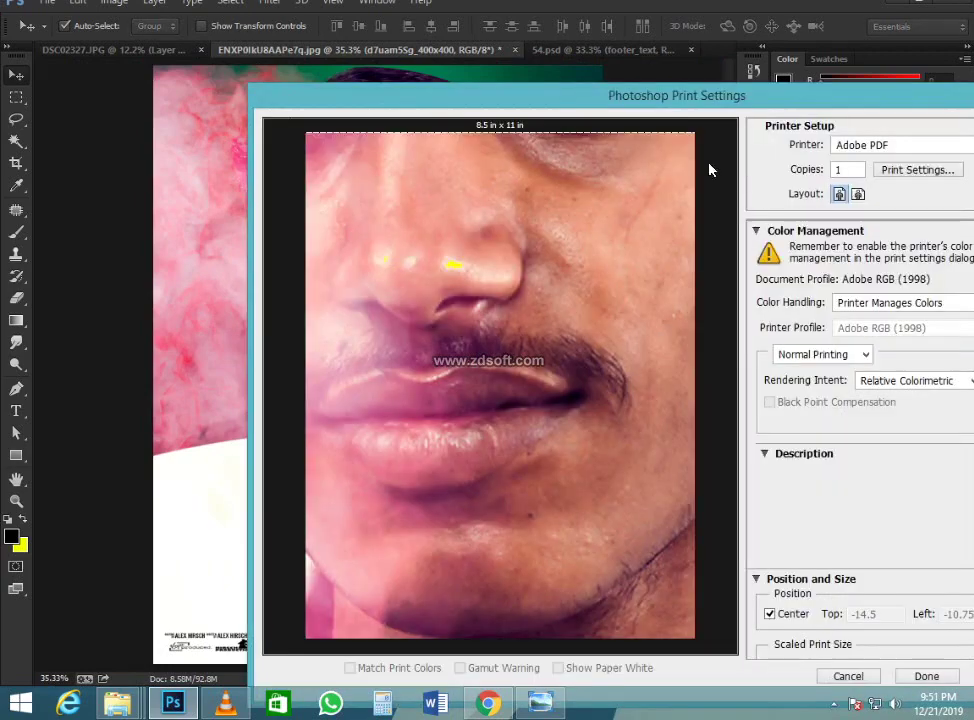
drag(760, 108, 548, 82)
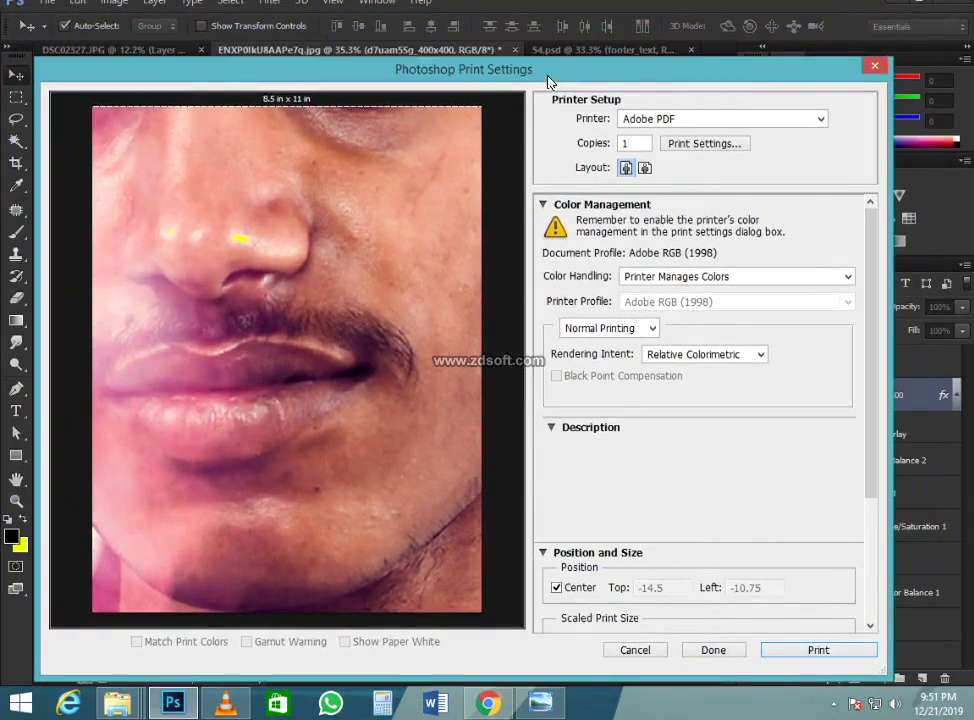
click(874, 70)
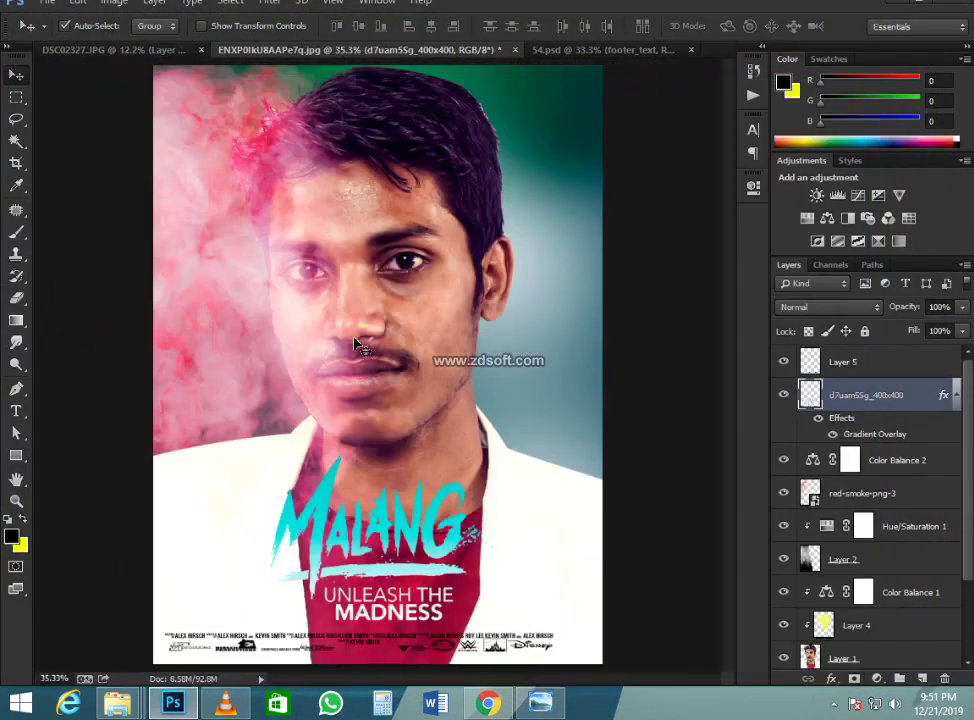
- Erase the yellow spots on the nose from Layer 4 with a 45-pixel eraser
scroll(385, 320, up, 5)
scroll(392, 338, up, 3)
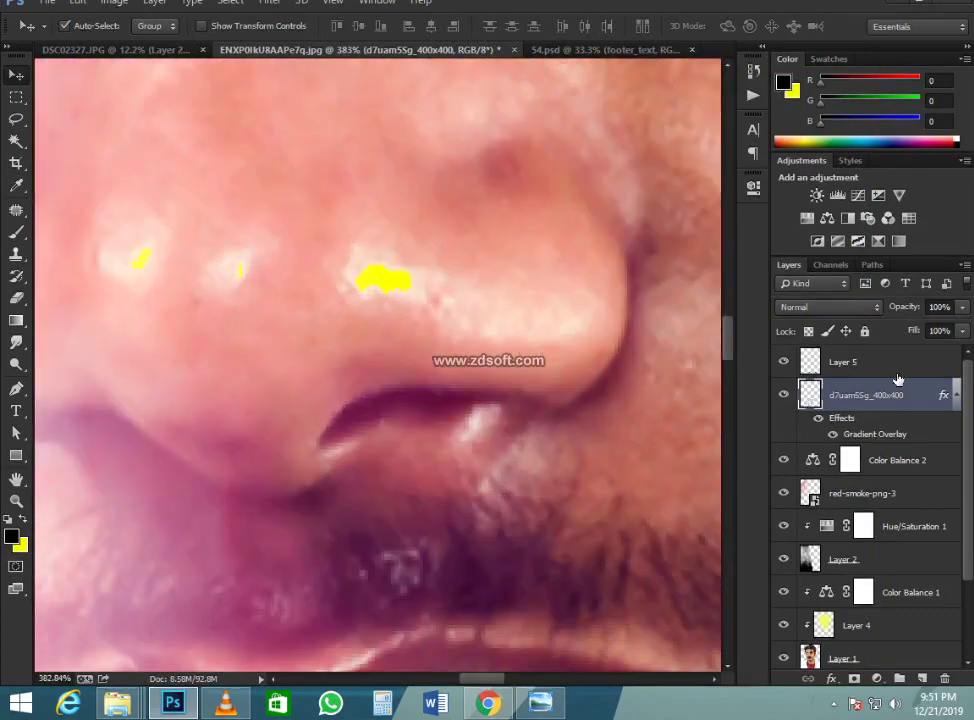
click(894, 623)
key(b)
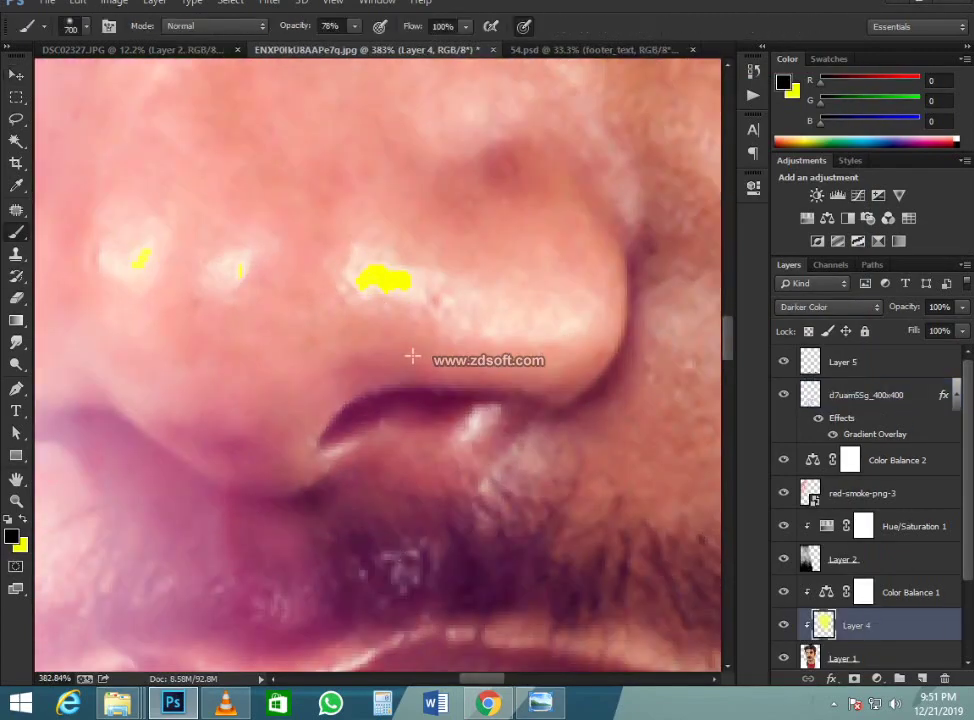
key(e)
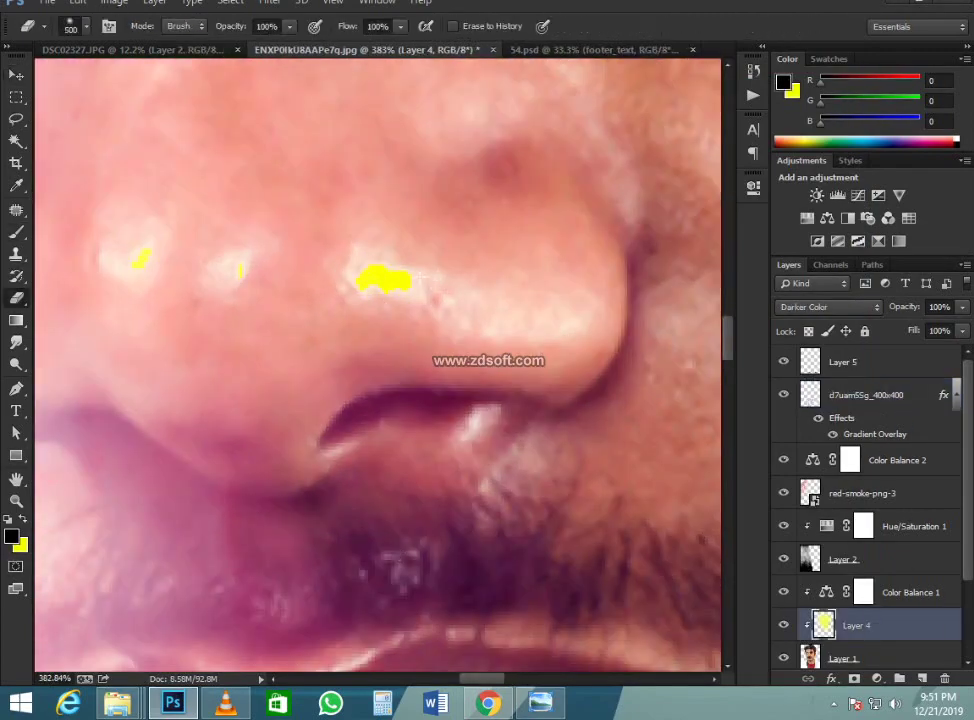
key(bracketleft)
key(bracketleft)
key(bracketleft)
key(bracketleft)
key(bracketleft)
key(bracketleft)
key(bracketleft)
key(bracketleft)
key(bracketleft)
key(bracketleft)
key(bracketleft)
key(bracketleft)
key(bracketleft)
key(bracketleft)
click(369, 280)
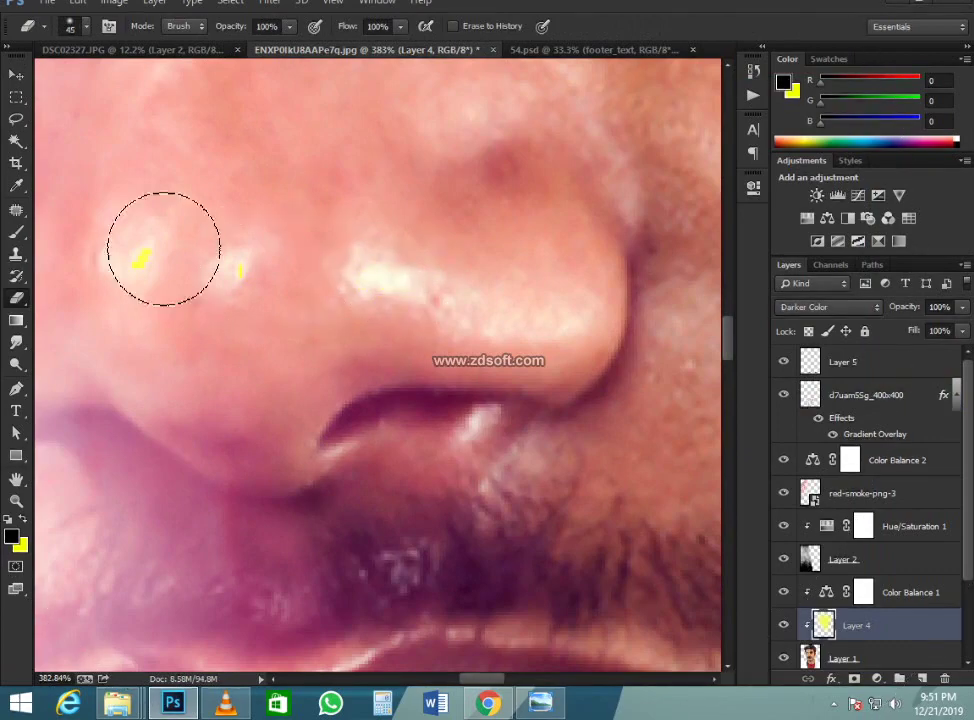
scroll(394, 337, down, 12)
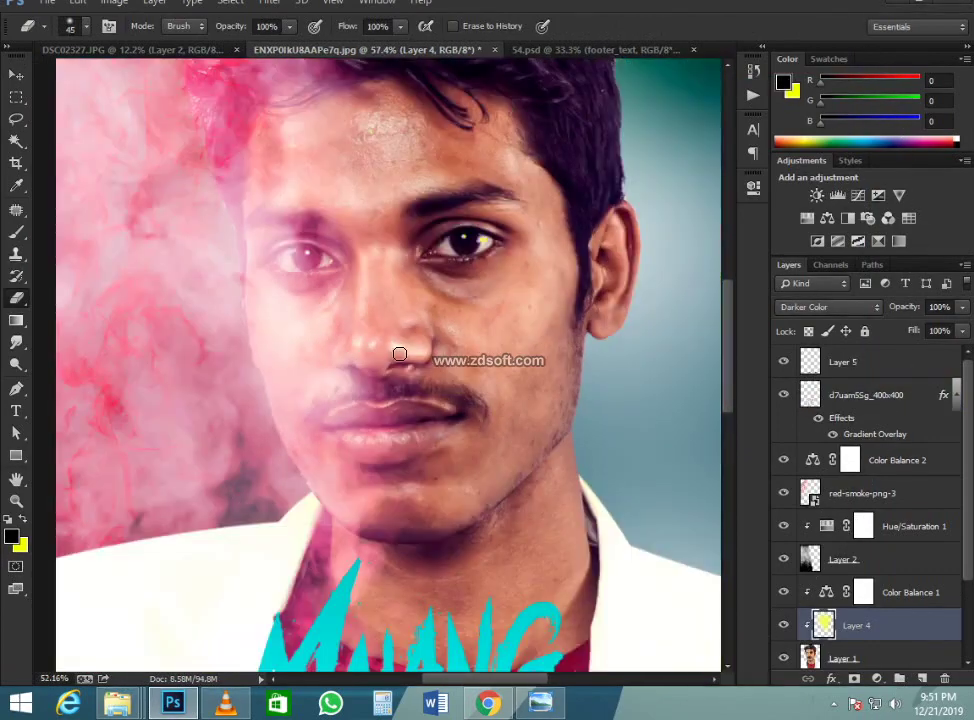
scroll(260, 303, down, 2)
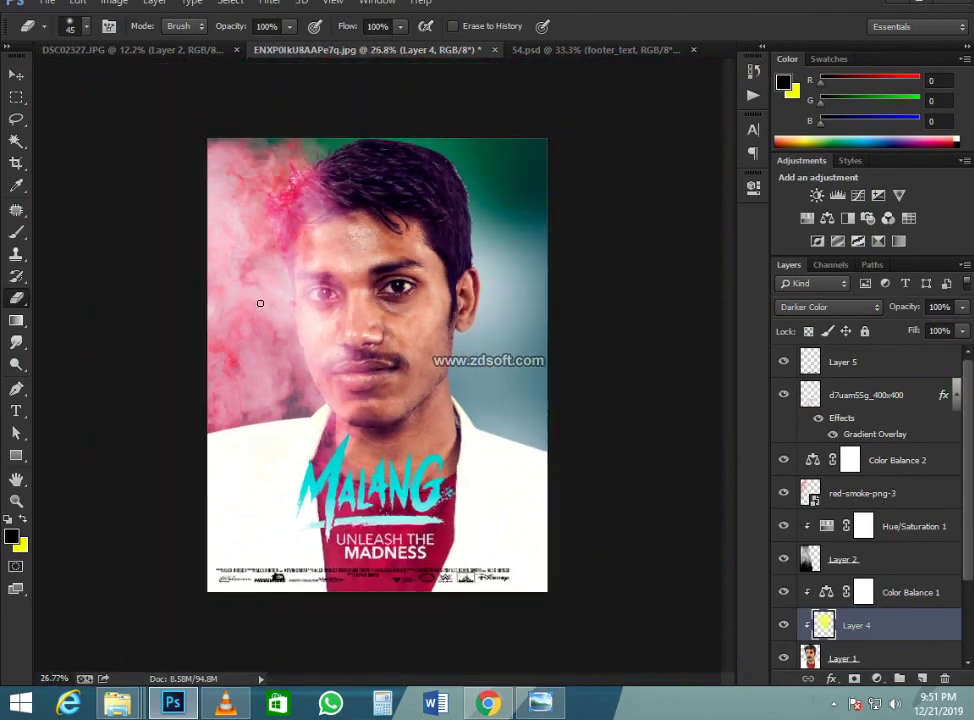
- Scale the red-smoke-png-3 layer and Layer 2 together to 96.46% width and 103.67% height, and shift them slightly right
scroll(602, 327, up, 1)
click(866, 396)
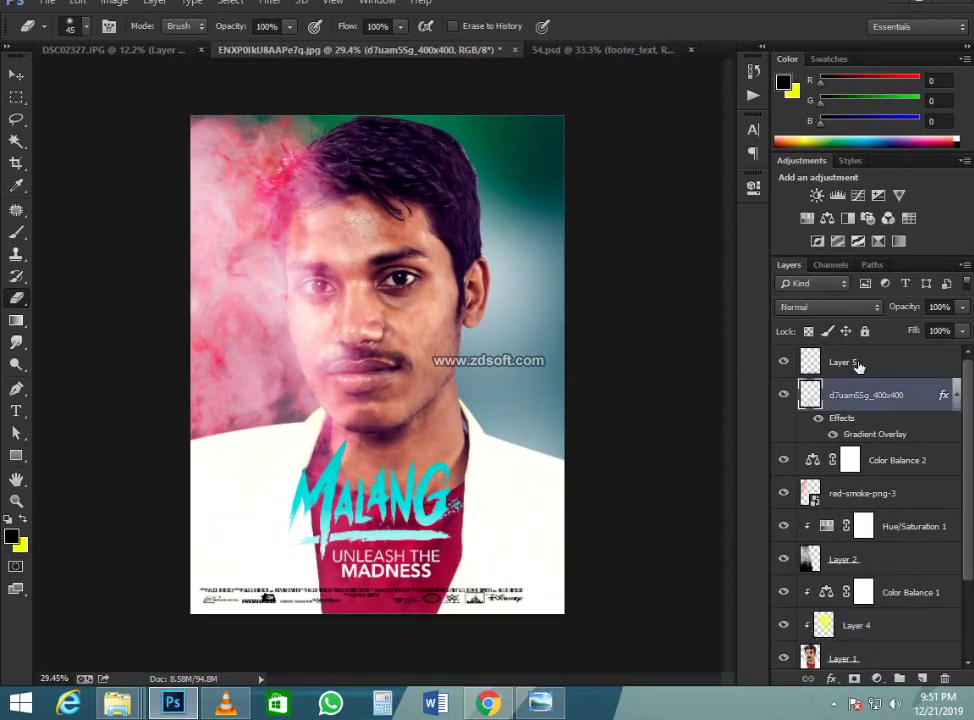
click(886, 490)
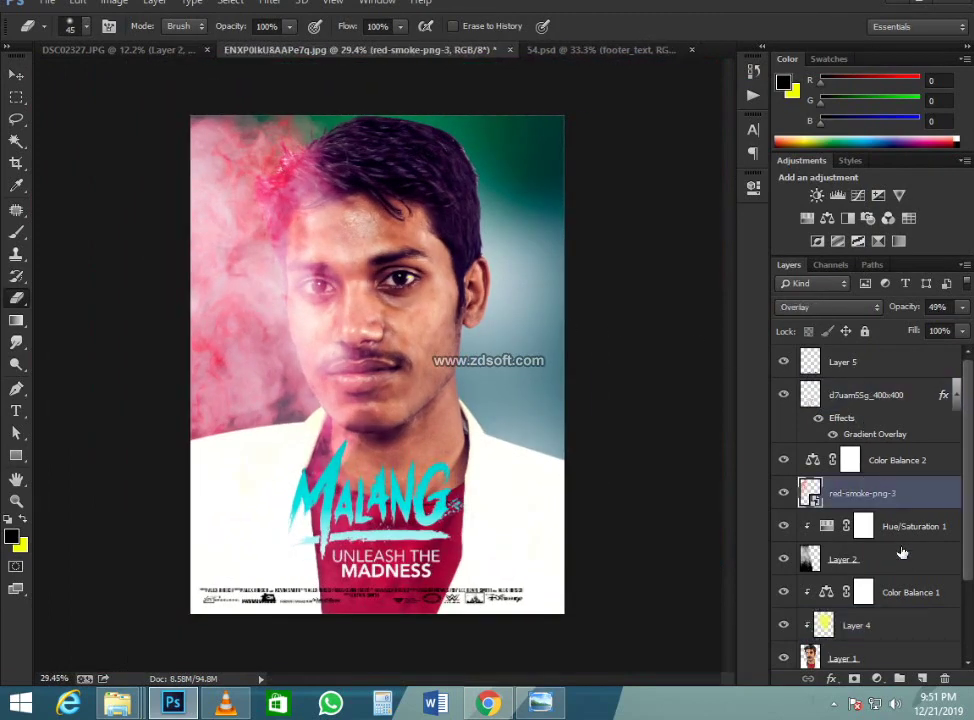
ctrl+click(868, 566)
key(ctrl+r)
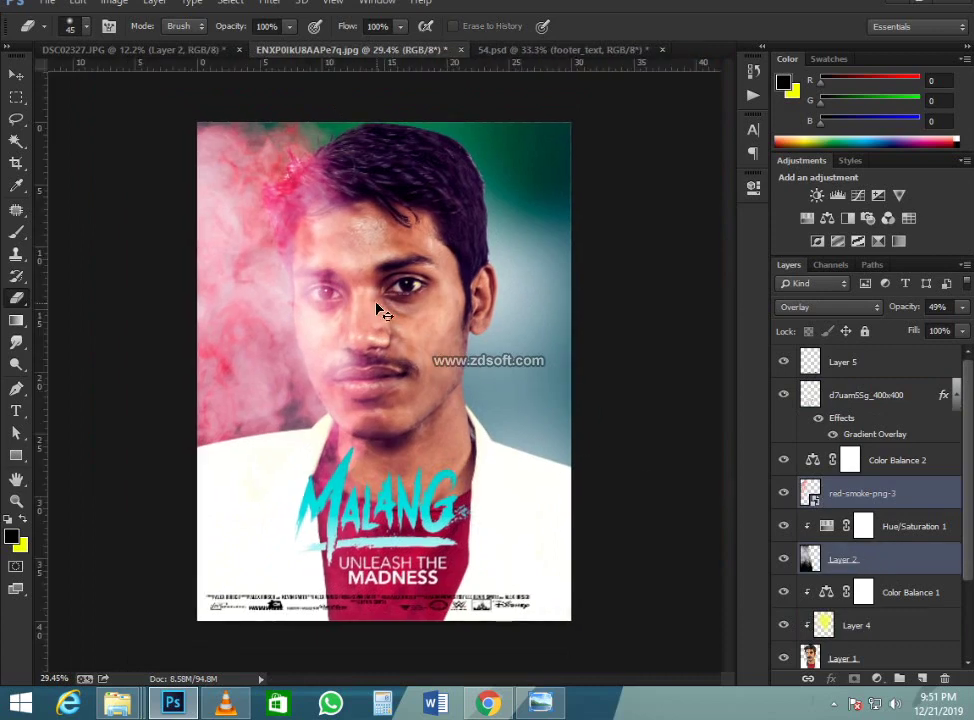
key(ctrl+r)
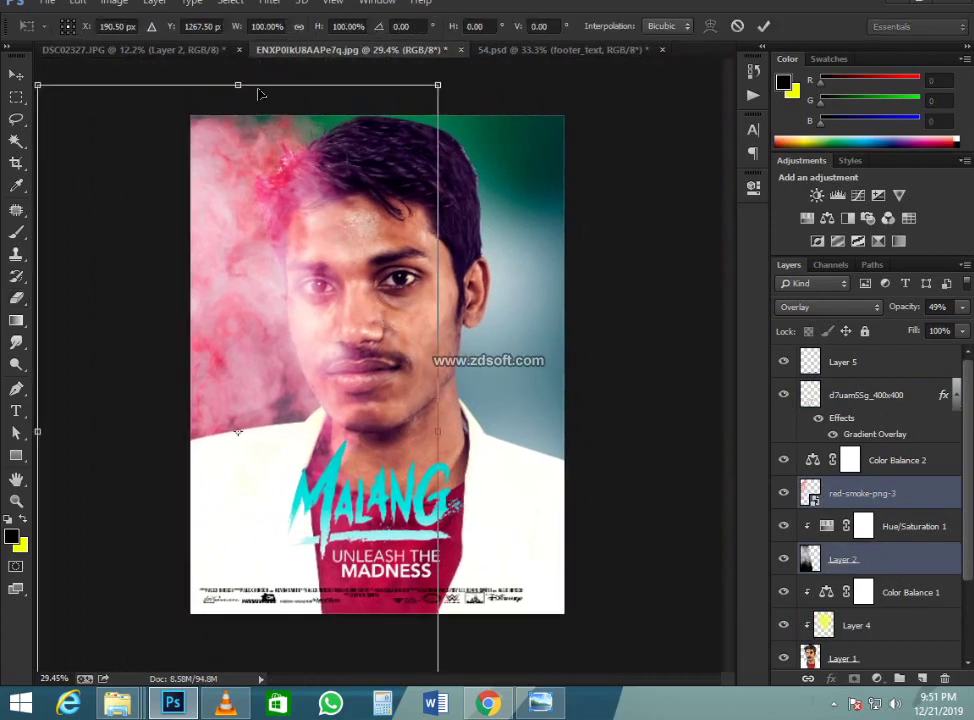
drag(242, 82, 238, 60)
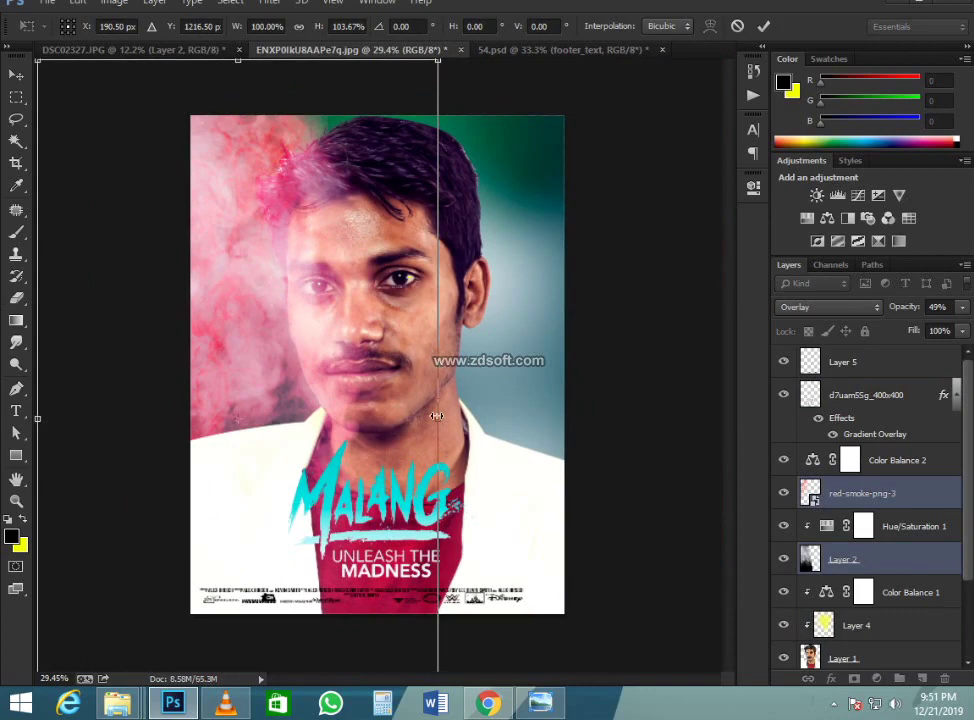
mouse_move(437, 415)
mouse_down()
mouse_move(472, 413)
mouse_move(423, 414)
mouse_up()
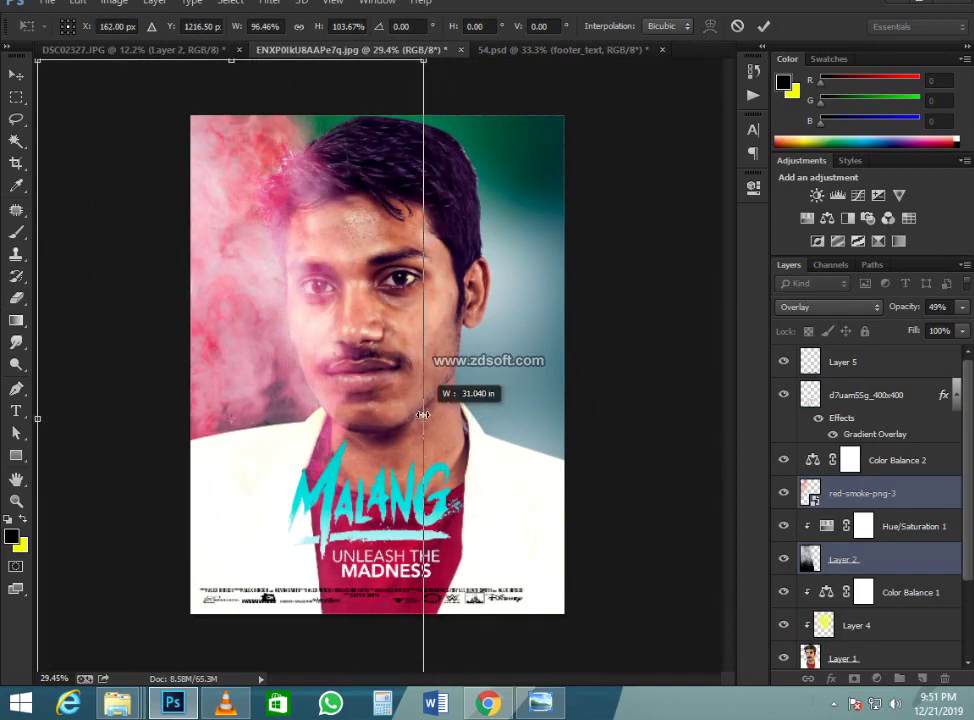
drag(259, 363, 270, 361)
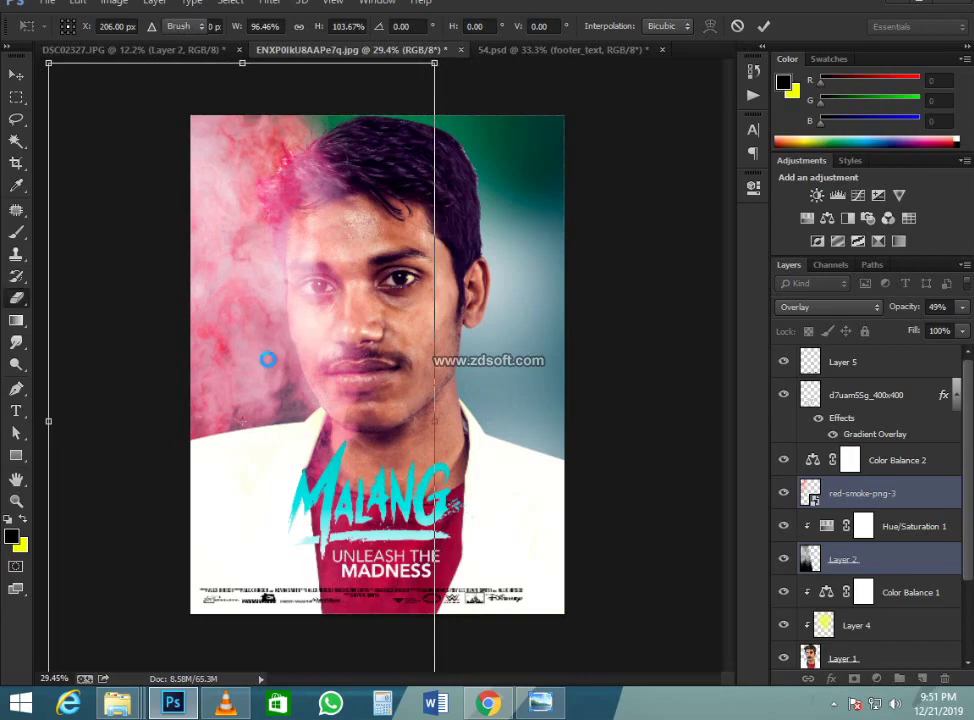
key(Return)
scroll(268, 359, up, 3)
scroll(277, 348, down, 2)
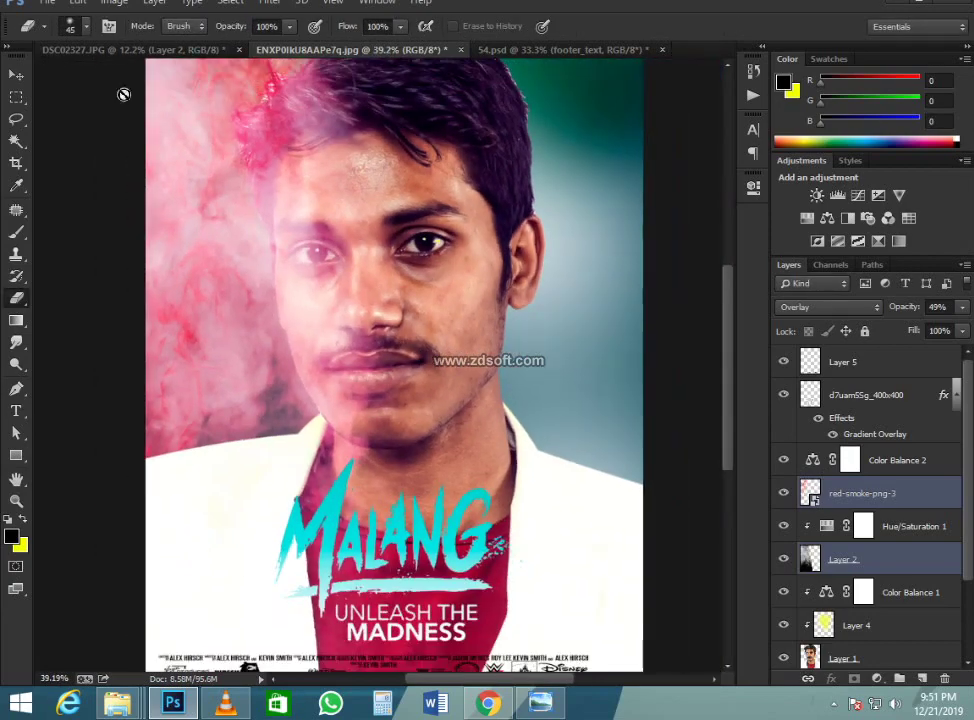
- Rasterize the red-smoke-png-3 layer
key(v)
scroll(276, 220, up, 1)
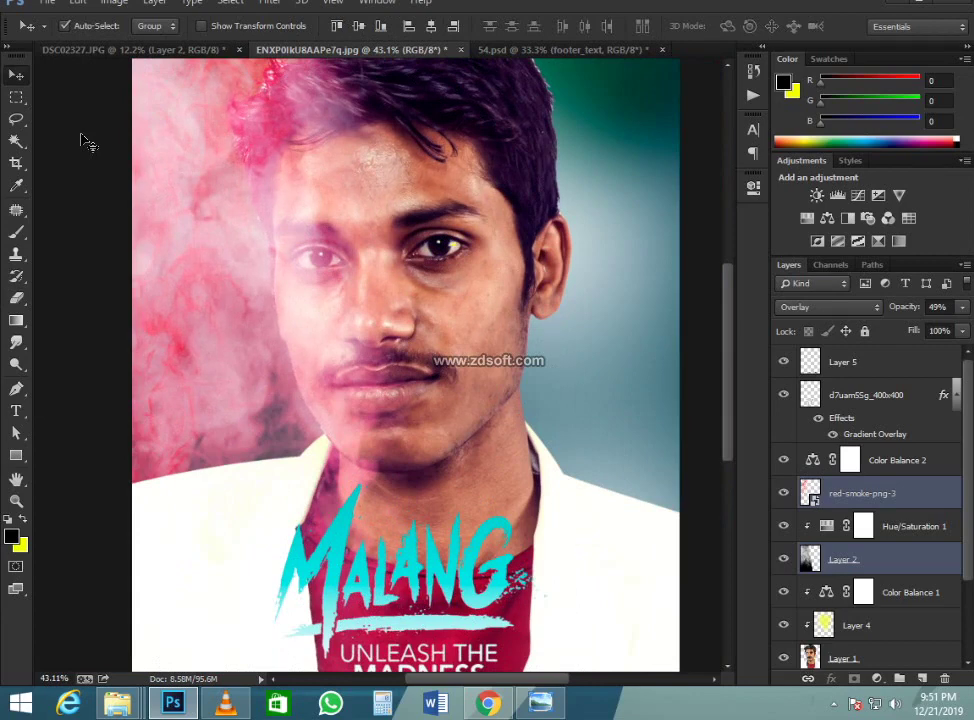
right_click(890, 494)
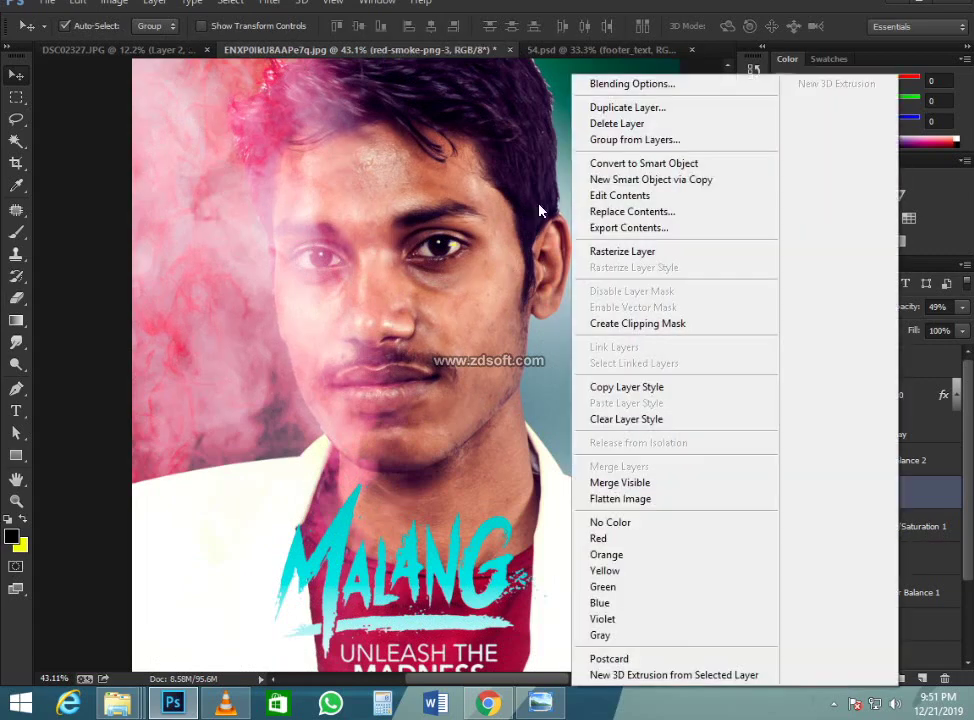
click(624, 251)
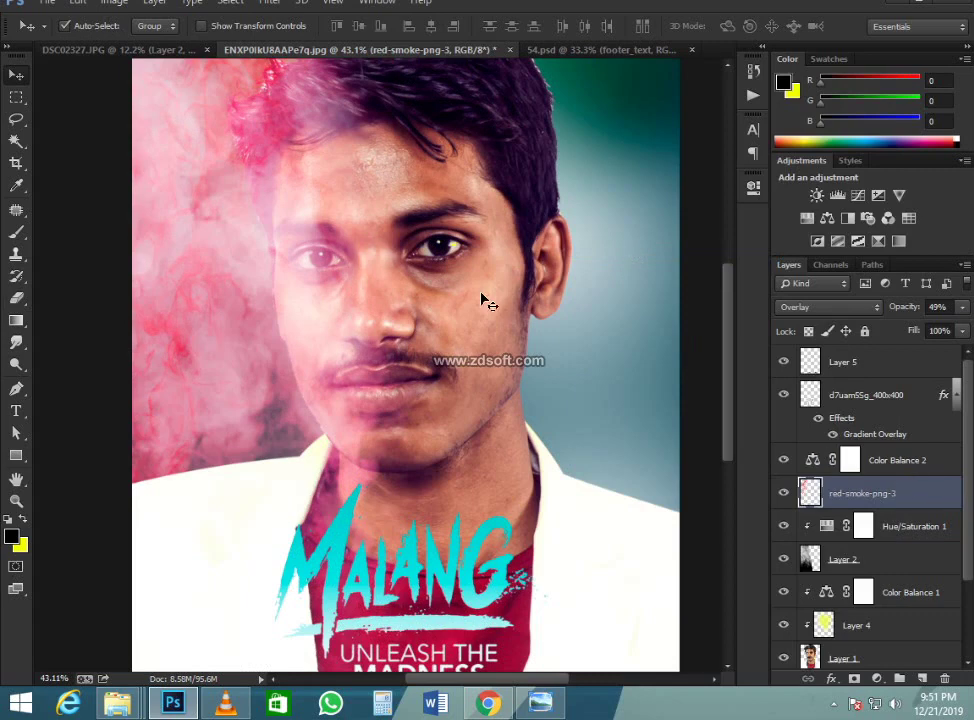
scroll(270, 235, down, 1)
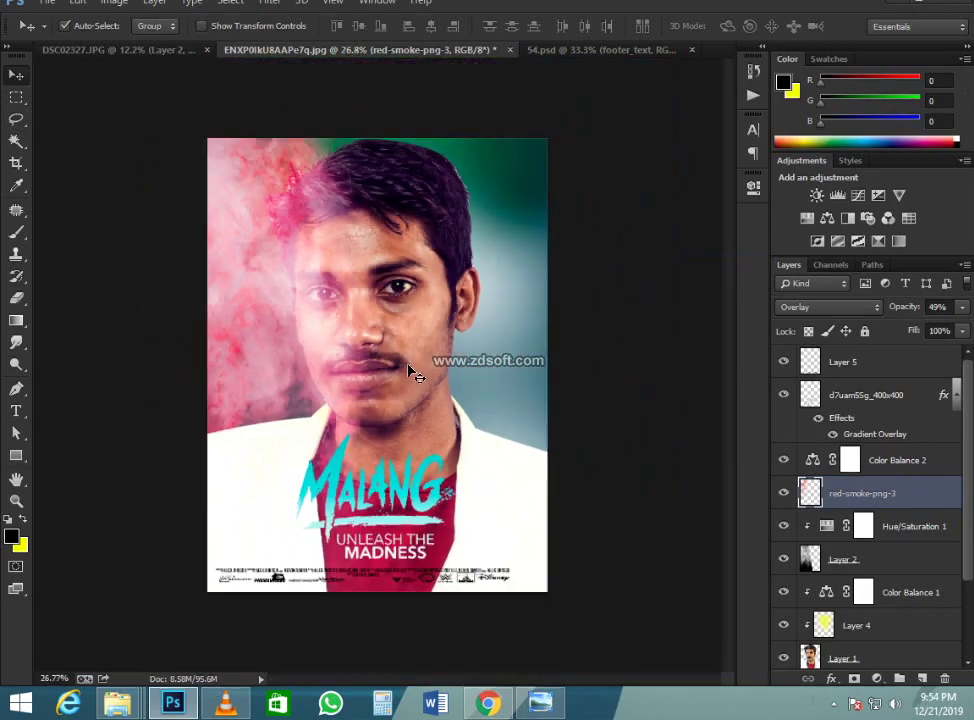
scroll(413, 372, up, 1)
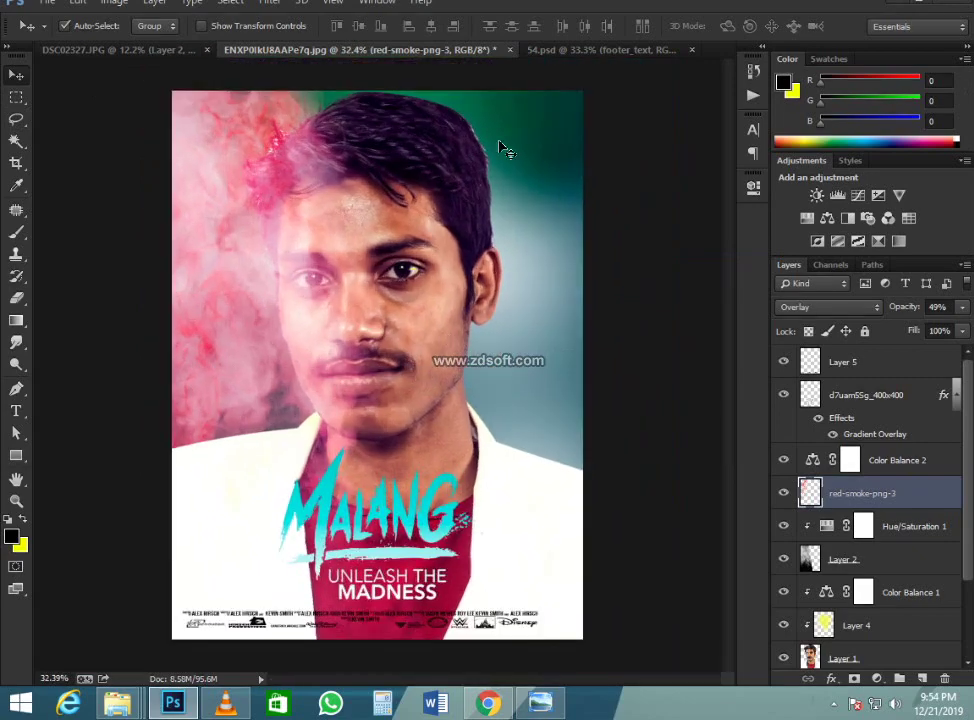
- Close the 54.psd reference document without saving its changes
click(588, 56)
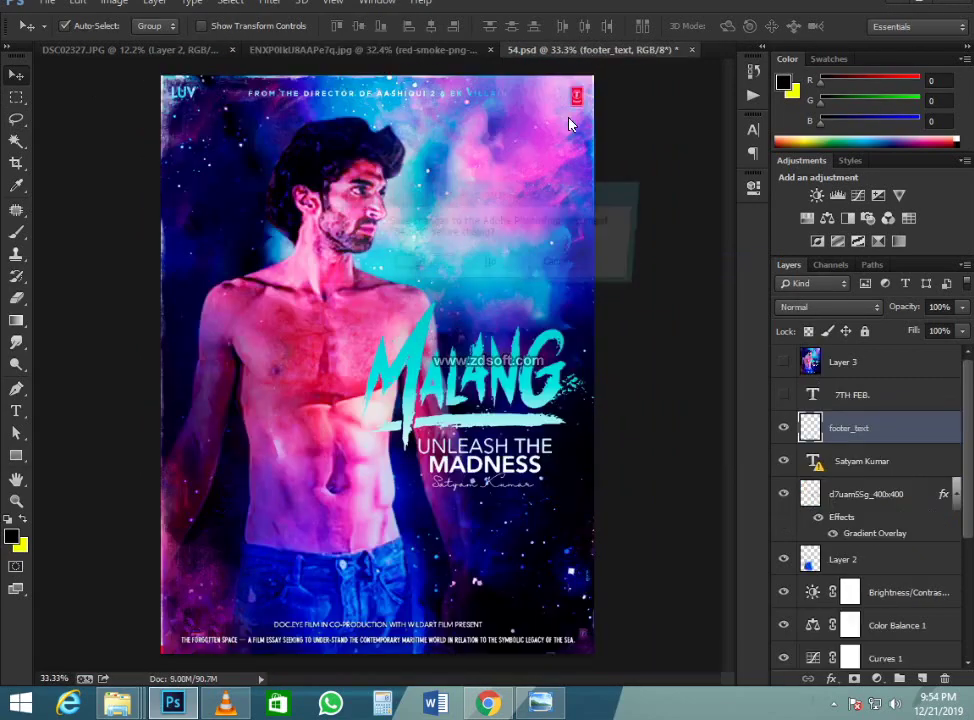
key(ctrl+w)
click(491, 264)
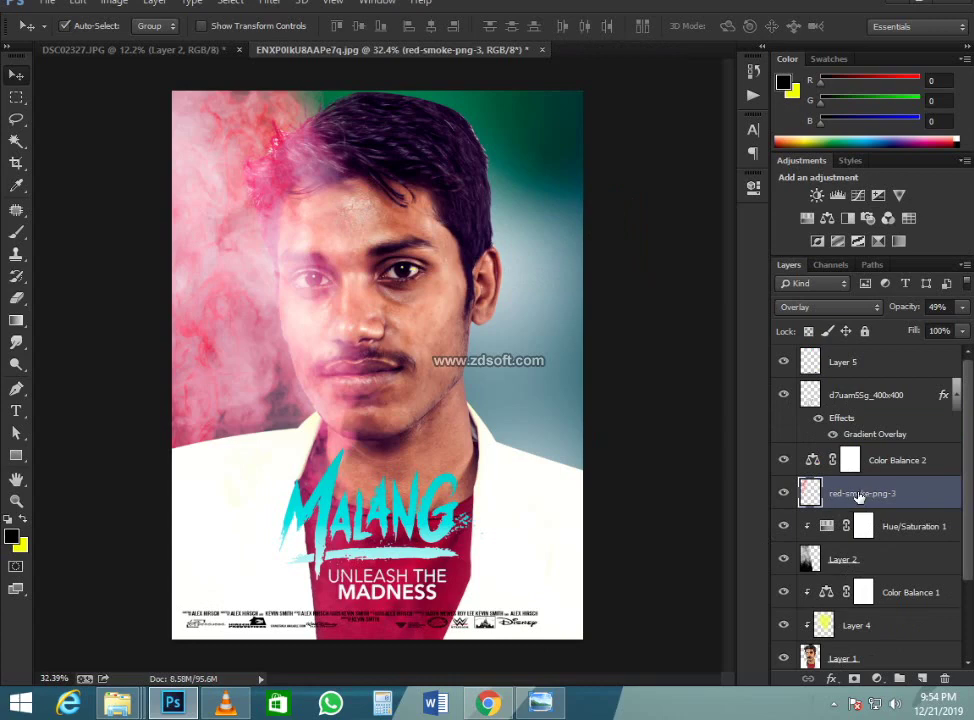
- Create a new blank document and copy the red-smoke-png-3 layer from the poster into it
key(ctrl+t)
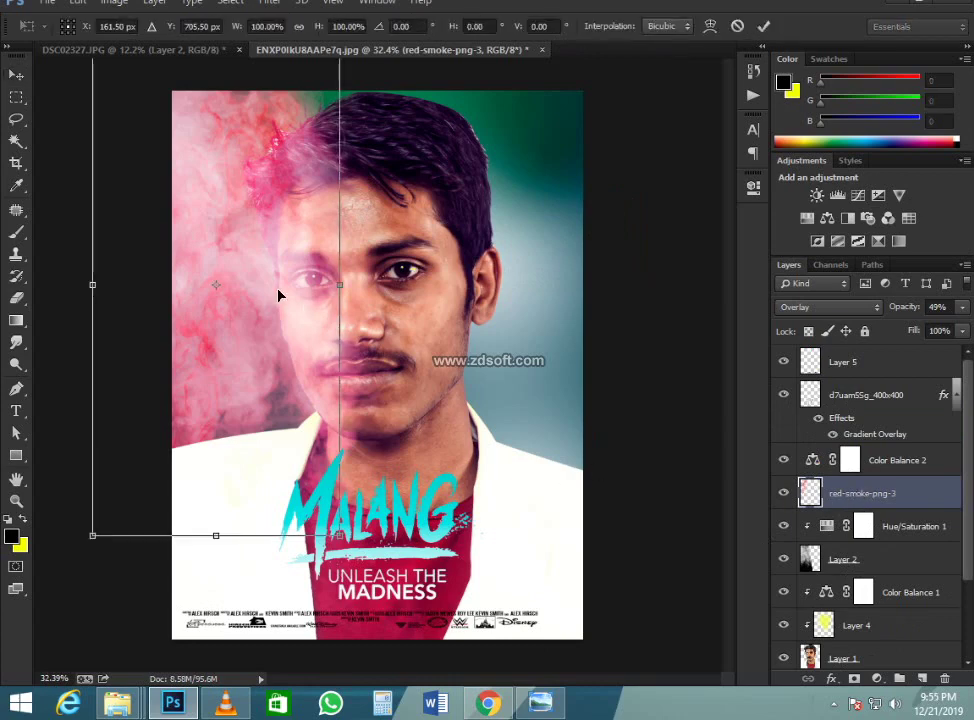
key(Return)
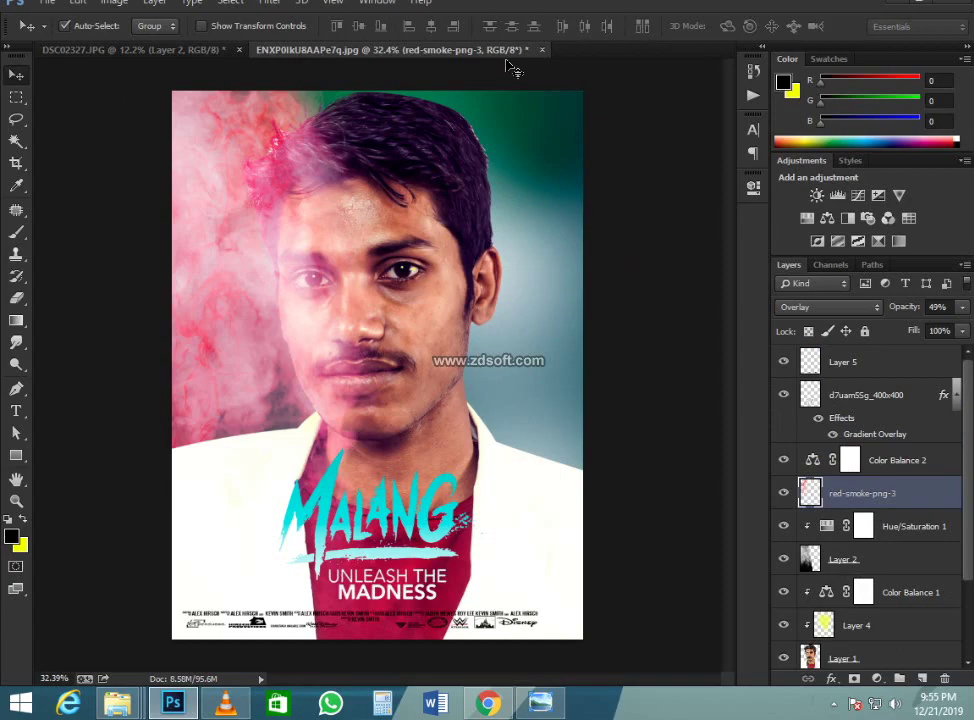
key(ctrl+n)
key(Return)
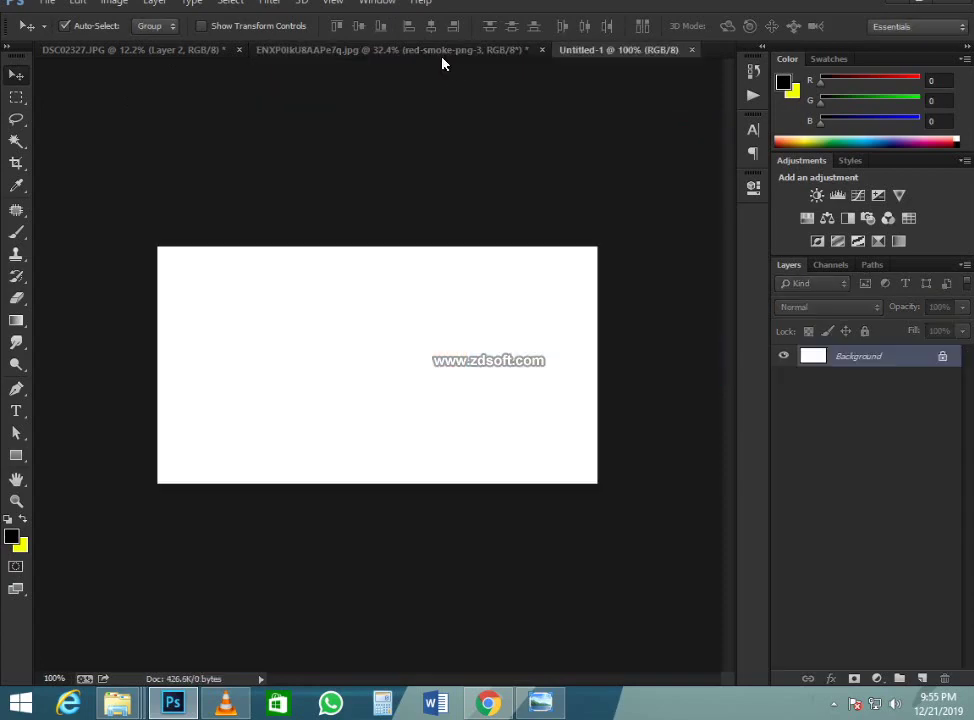
click(440, 50)
drag(233, 287, 323, 400)
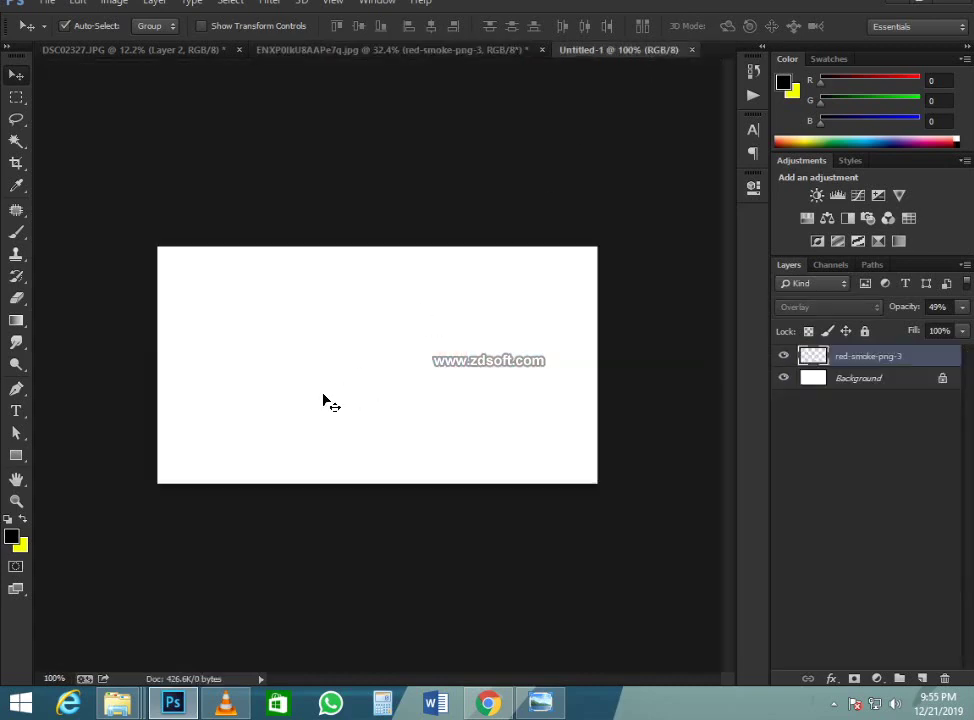
- Scale the copied smoke layer down proportionally to about 19.45% around its centre
scroll(323, 400, up, 3)
scroll(325, 405, down, 3)
key(ctrl+t)
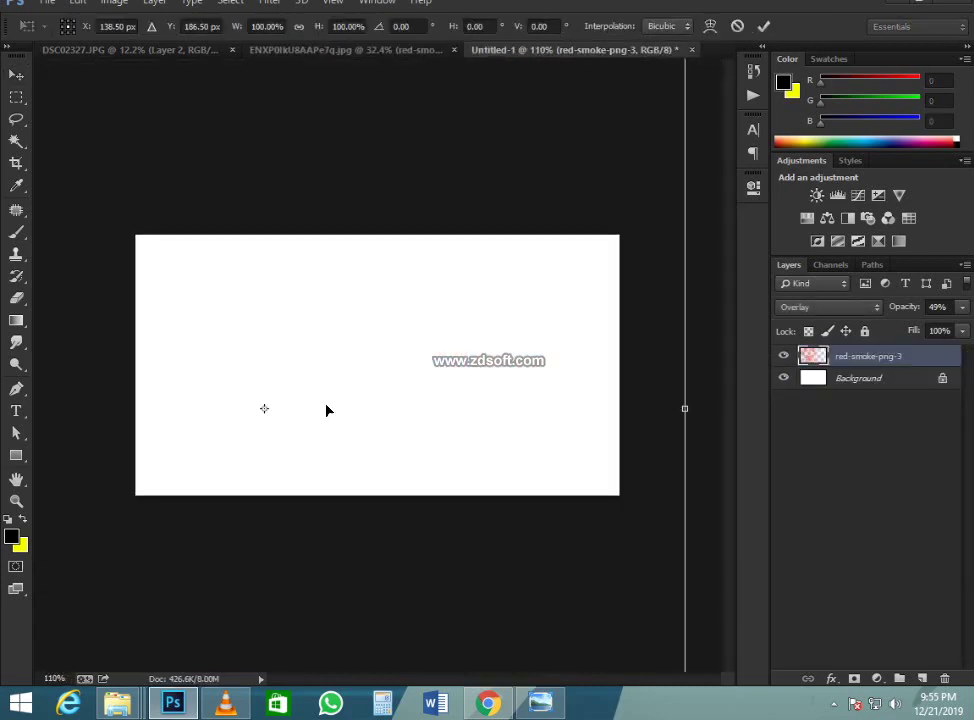
scroll(380, 394, down, 4)
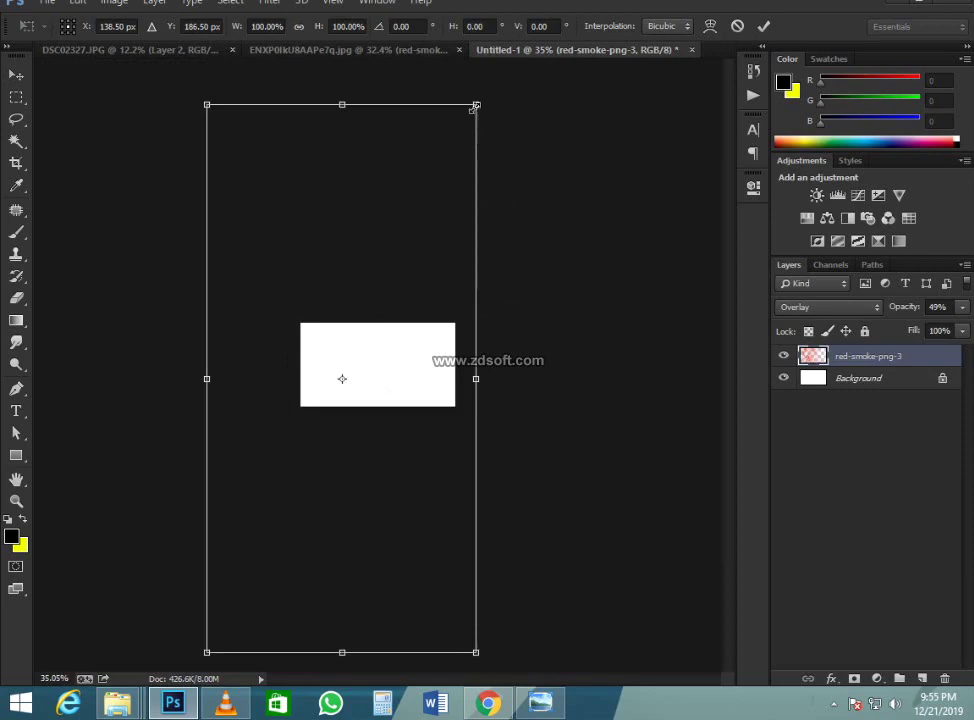
drag(475, 106, 326, 315)
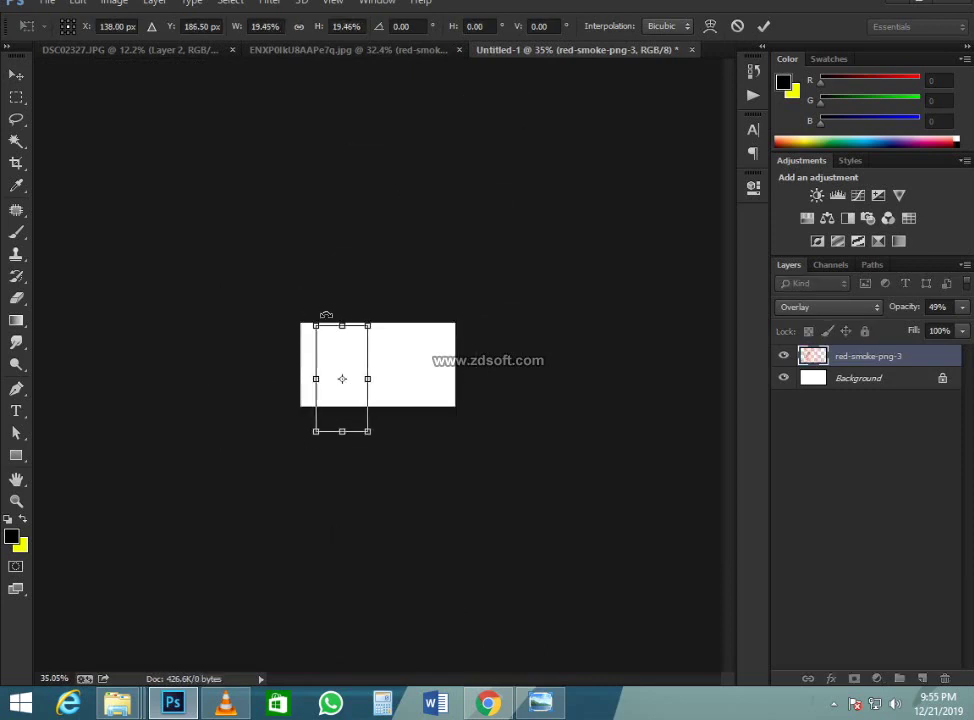
scroll(330, 340, up, 3)
key(Return)
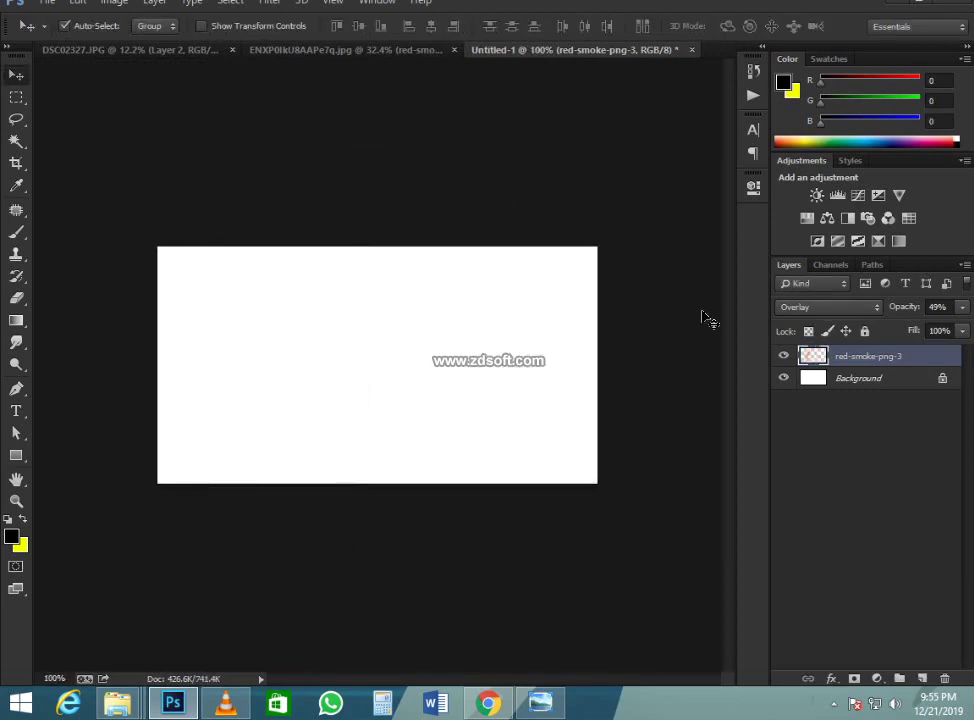
- Set the copied smoke layer's blending mode to Normal and move the smoke toward the middle of the canvas
click(827, 308)
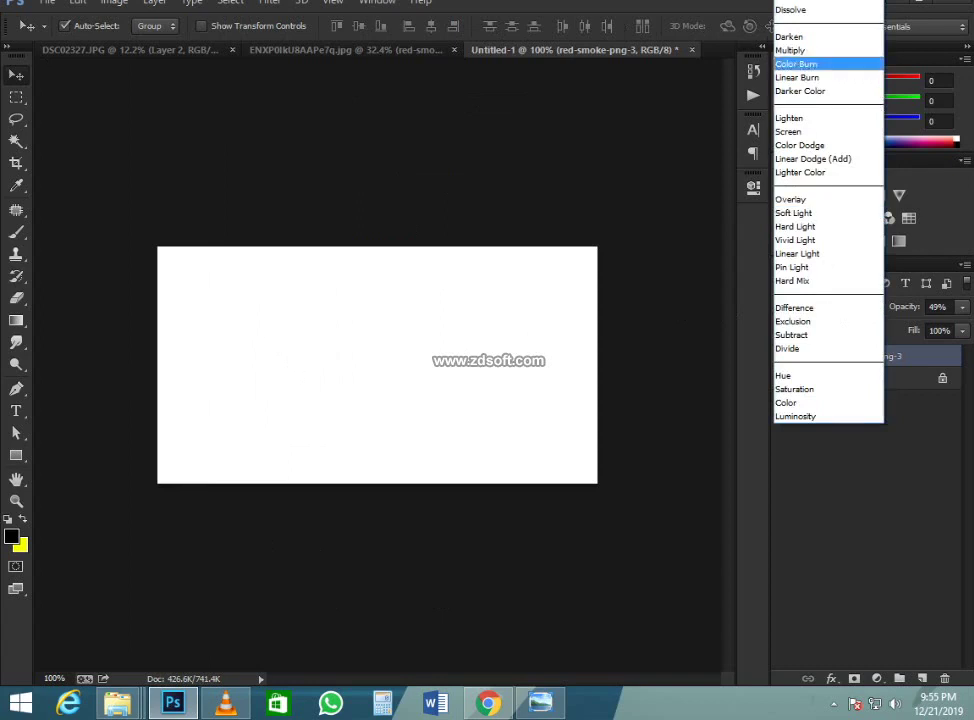
click(815, 6)
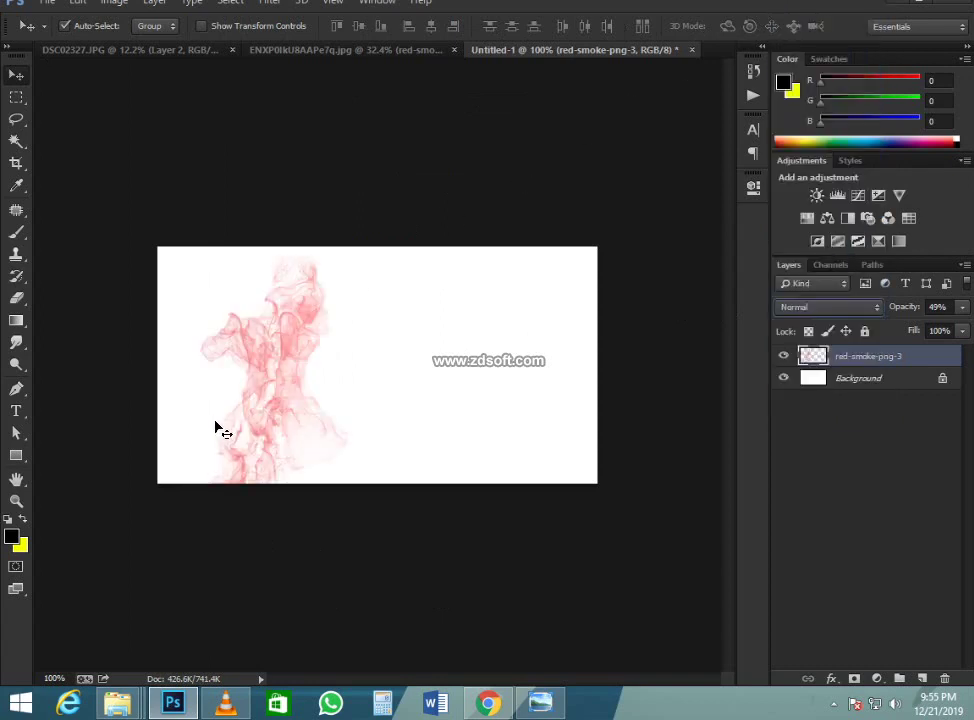
scroll(280, 410, up, 5)
drag(270, 426, 352, 376)
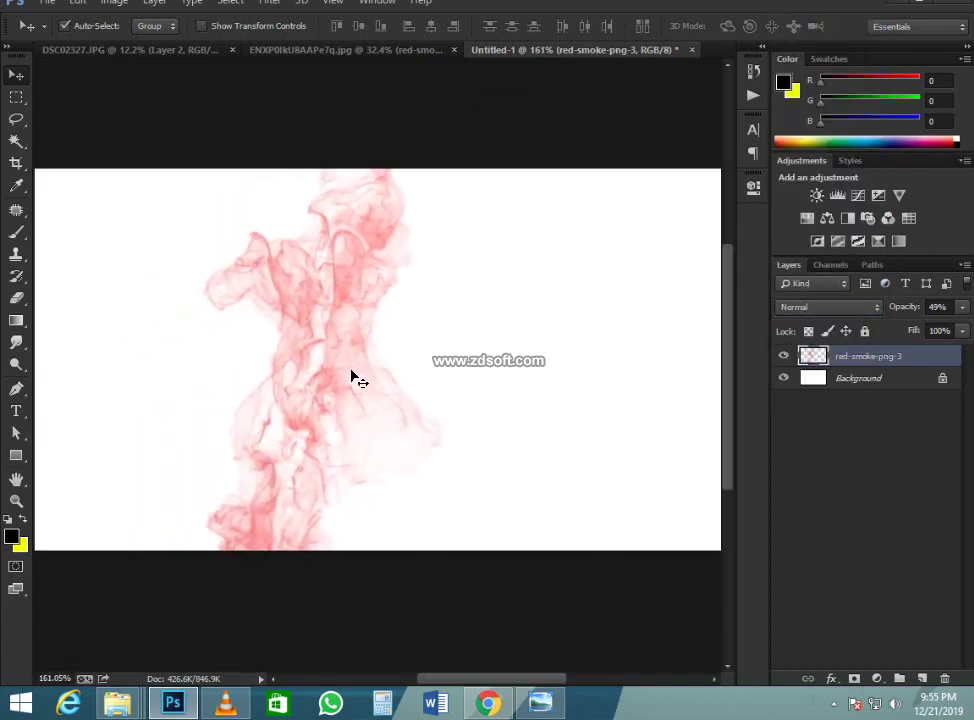
- Rotate the smoke about 90° clockwise so it lies horizontally across the canvas
key(ctrl+t)
drag(594, 215, 508, 630)
key(Return)
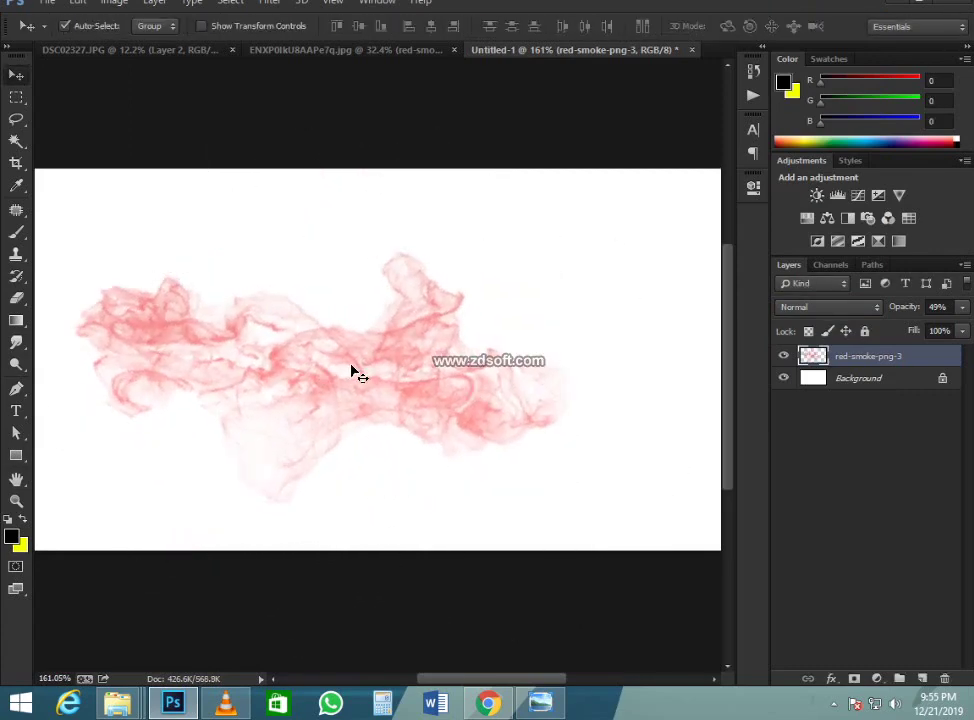
- Define a brush preset from the horizontal smoke artwork, keeping the name Sampled Brush 1
scroll(300, 300, up, 1)
scroll(202, 157, down, 2)
click(113, 3)
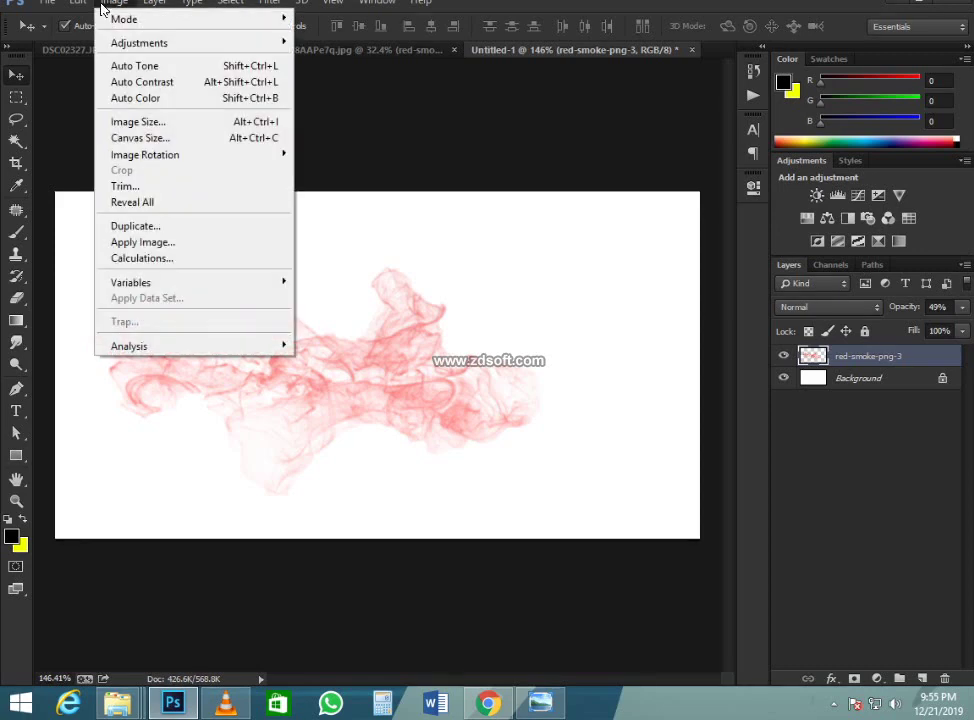
mouse_move(78, 3)
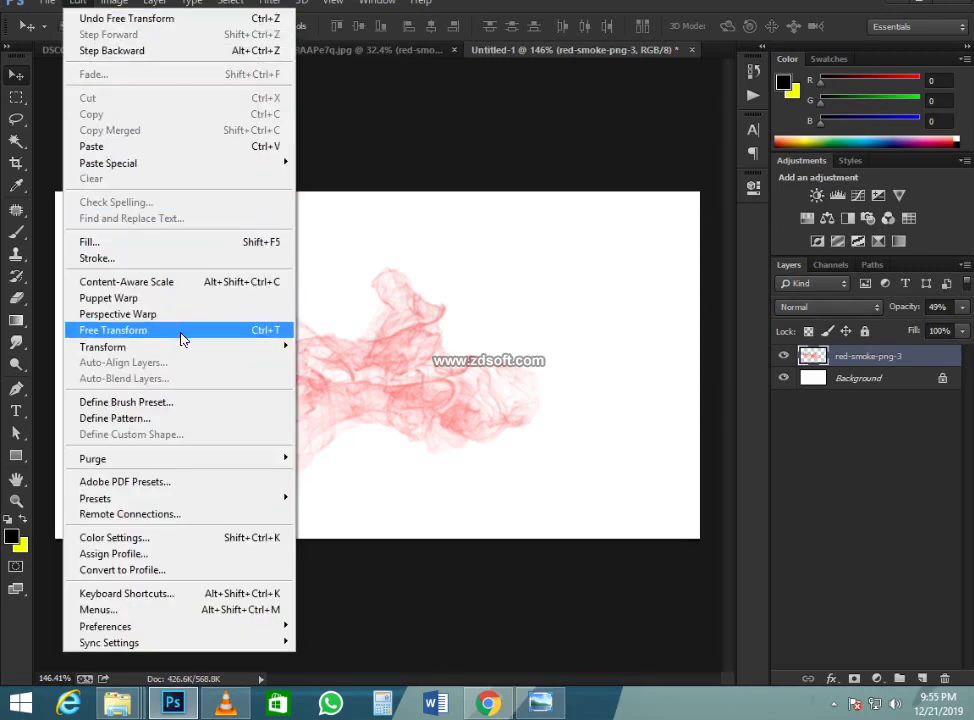
click(192, 402)
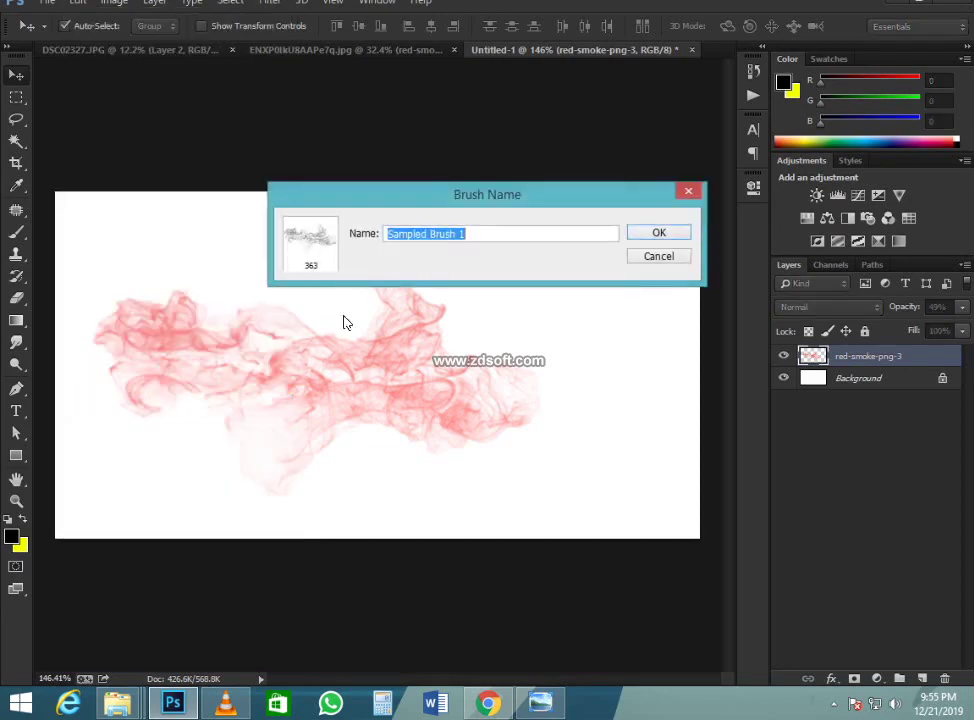
click(686, 236)
scroll(387, 330, down, 2)
scroll(388, 335, up, 2)
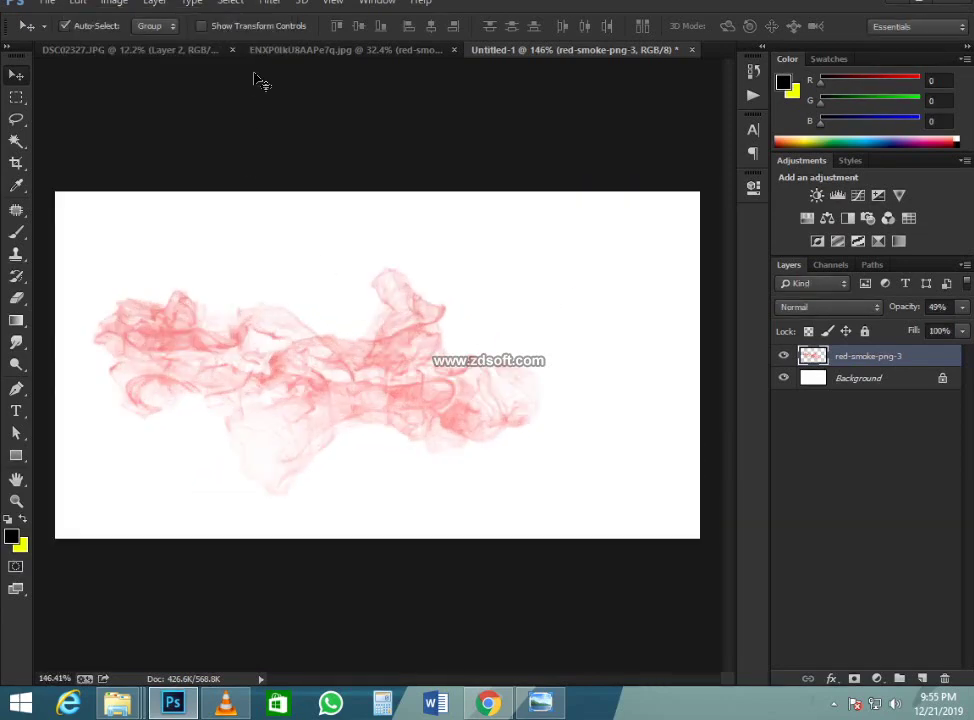
- Return to the poster document and show all its hidden layers, from Layer 4 up to Layer 5
click(272, 50)
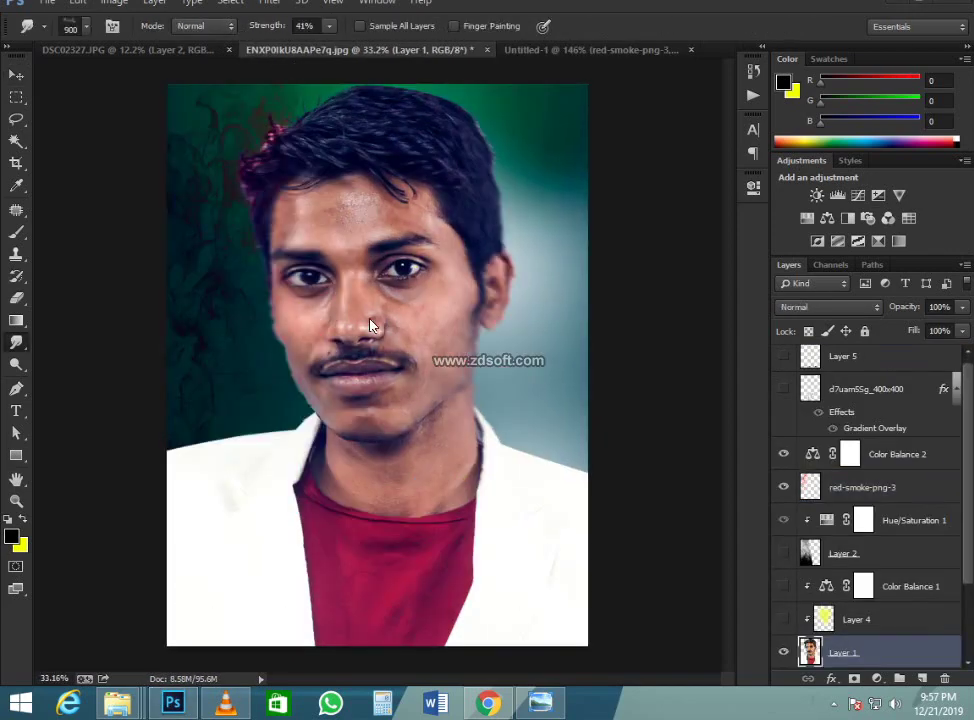
scroll(261, 370, up, 4)
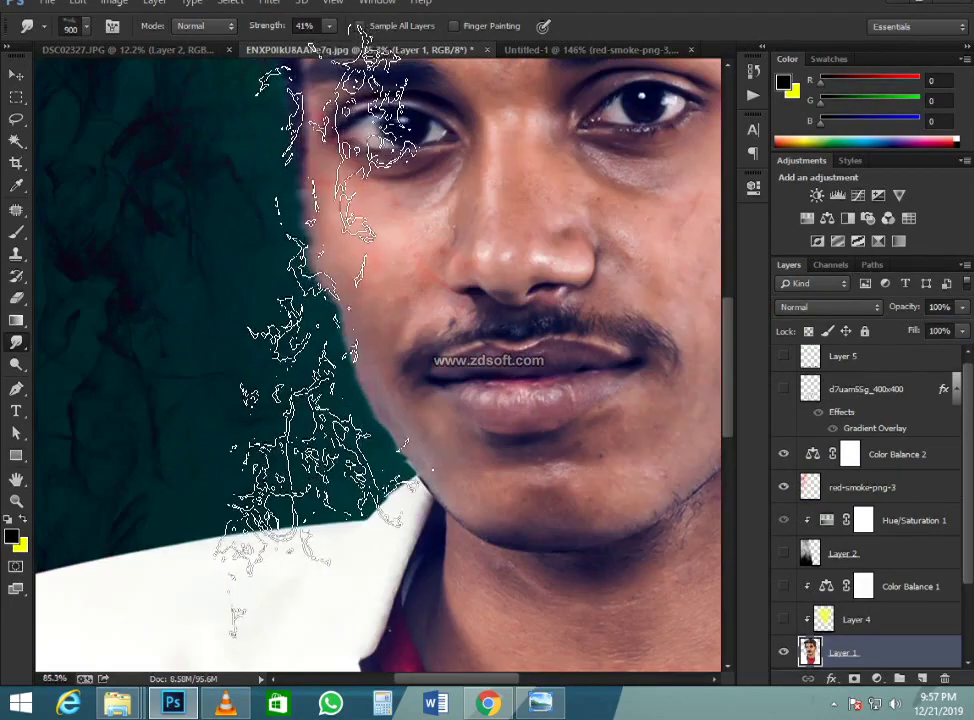
scroll(215, 410, down, 4)
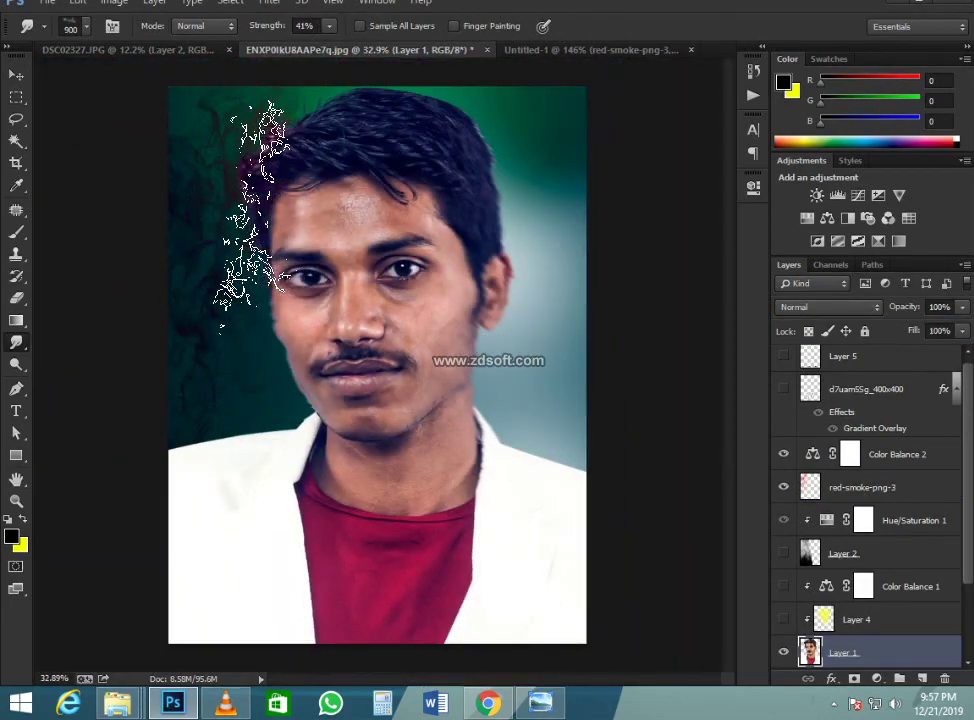
drag(785, 618, 767, 302)
scroll(222, 360, down, 1)
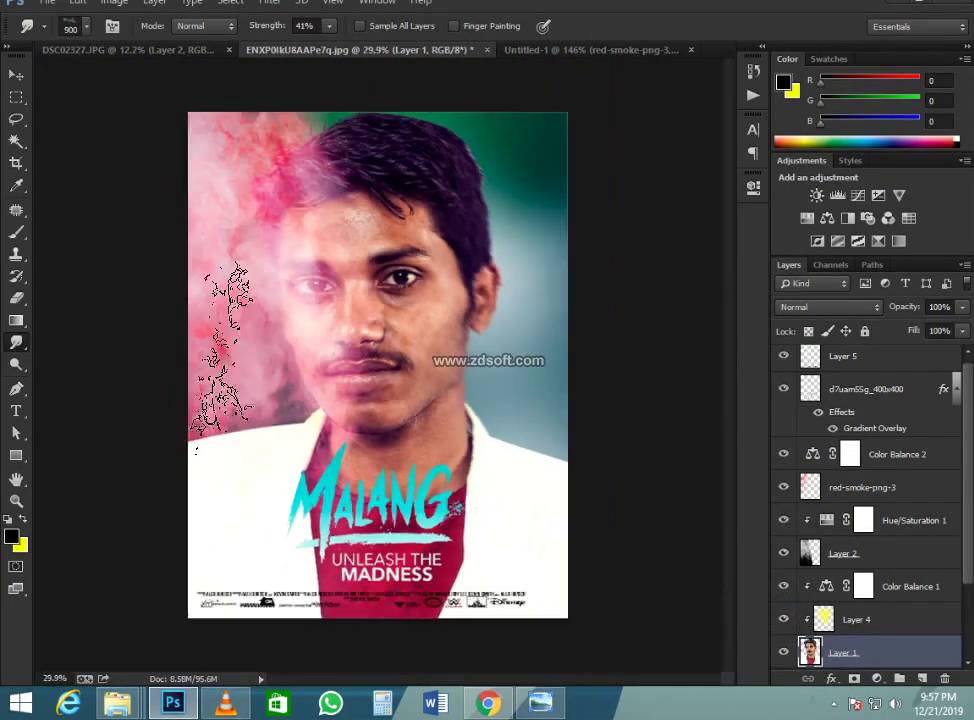
- Switch to the Move tool and examine the smoke, face and title of the poster up close and as a whole
scroll(250, 190, down, 1)
scroll(80, 220, up, 4)
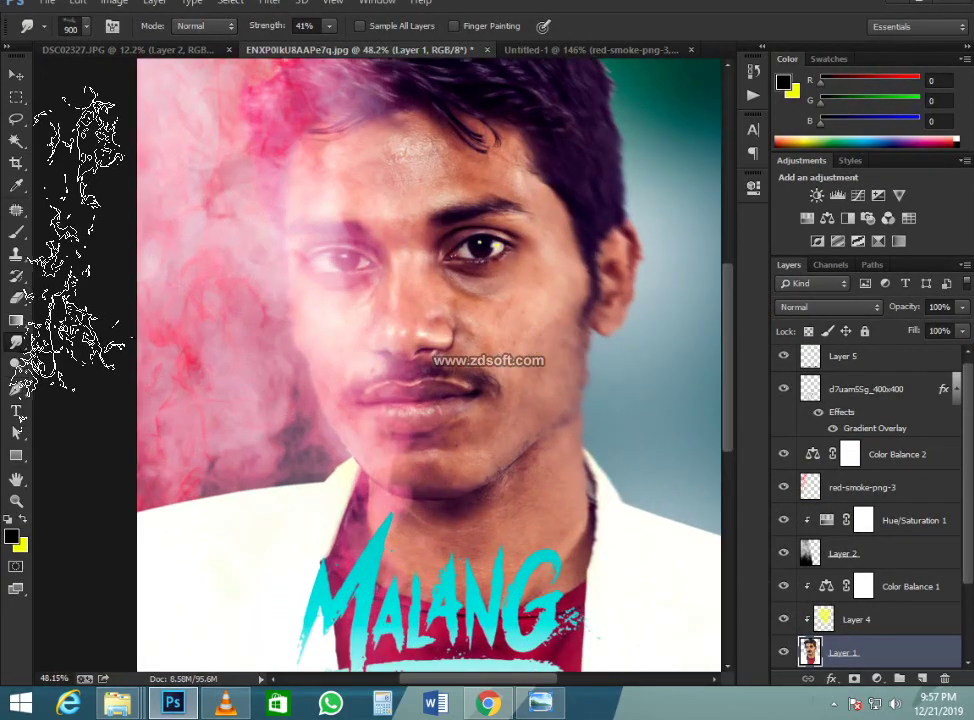
scroll(255, 270, down, 4)
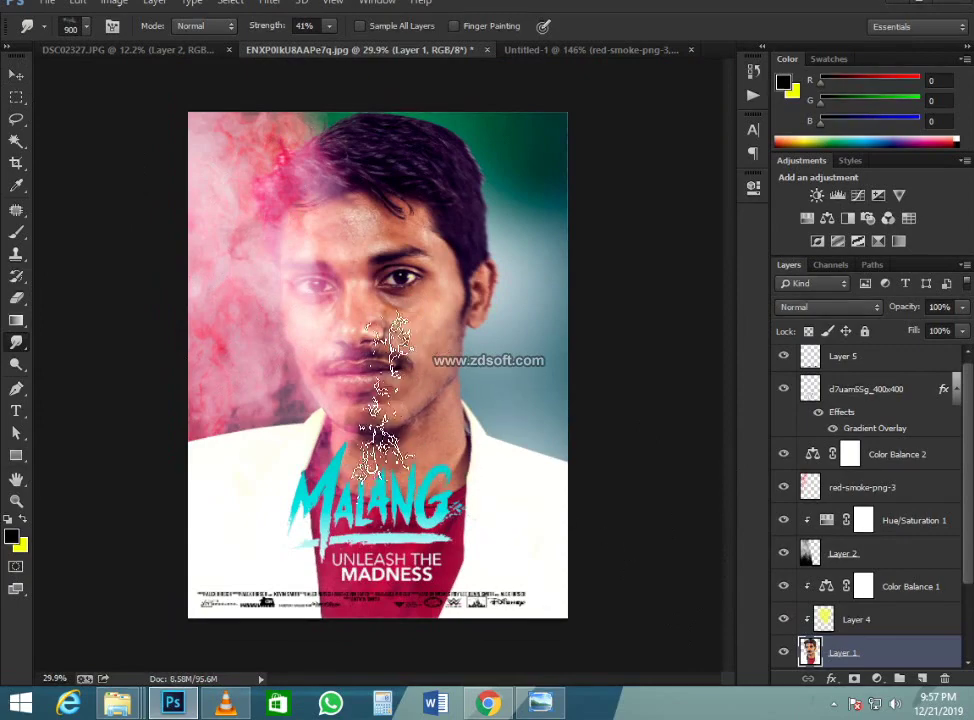
scroll(369, 347, down, 2)
scroll(369, 347, up, 4)
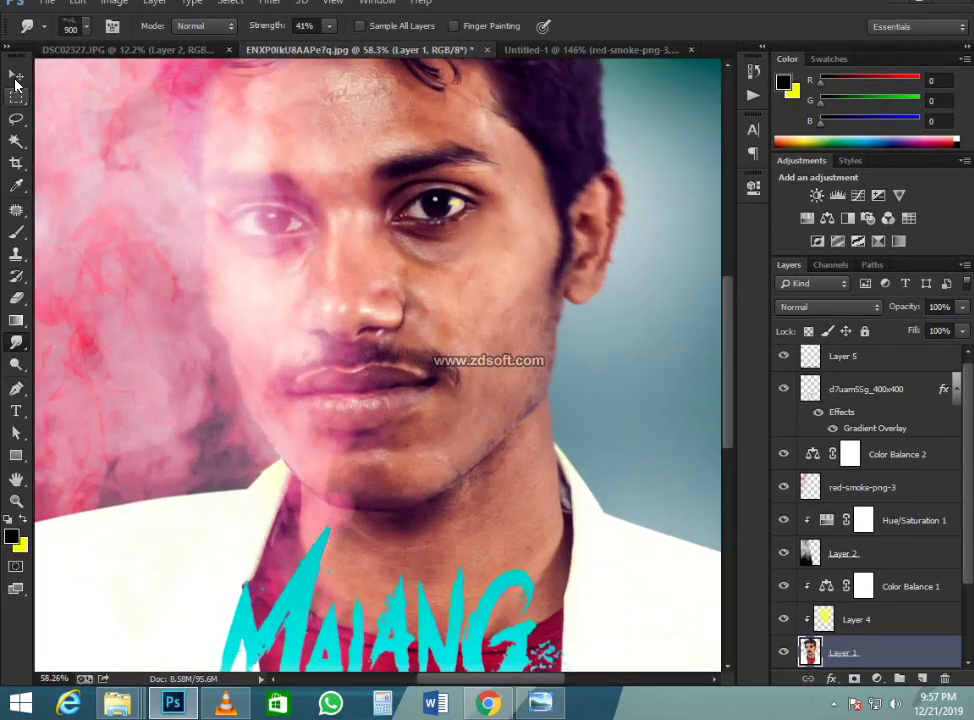
click(16, 74)
scroll(359, 496, down, 3)
scroll(270, 330, up, 4)
scroll(300, 315, up, 1)
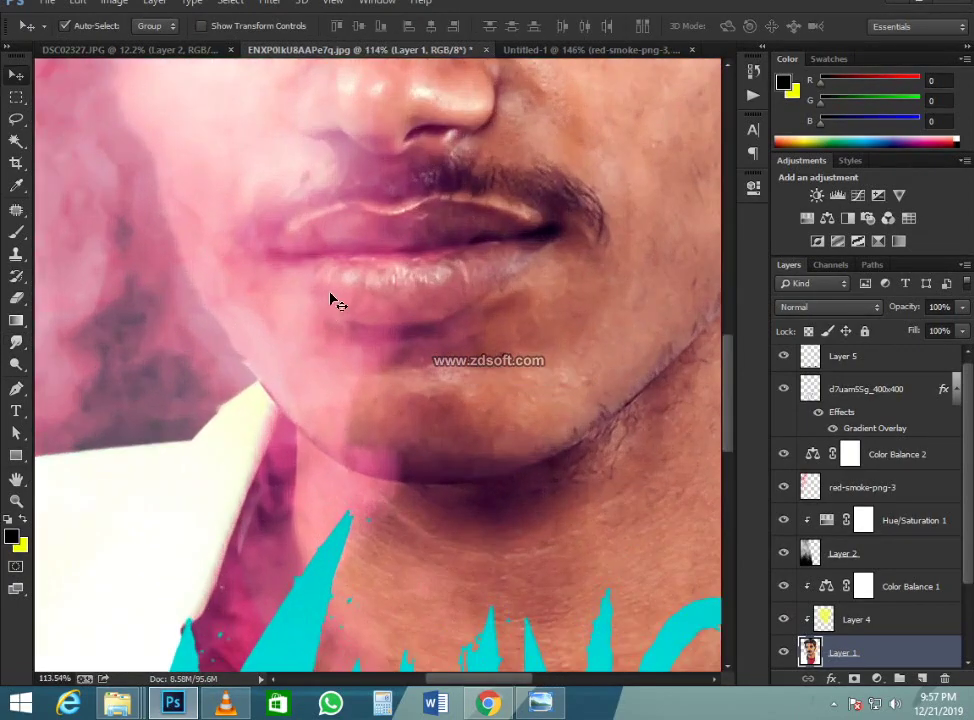
scroll(326, 300, down, 3)
scroll(325, 254, up, 1)
scroll(358, 304, down, 1)
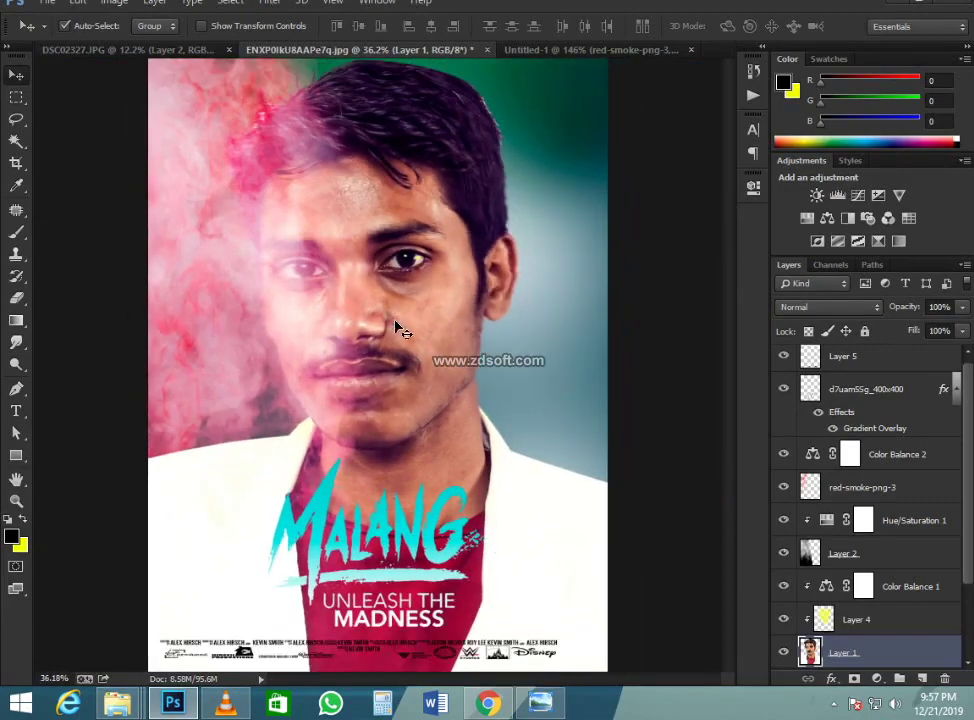
scroll(350, 300, down, 3)
scroll(343, 297, up, 9)
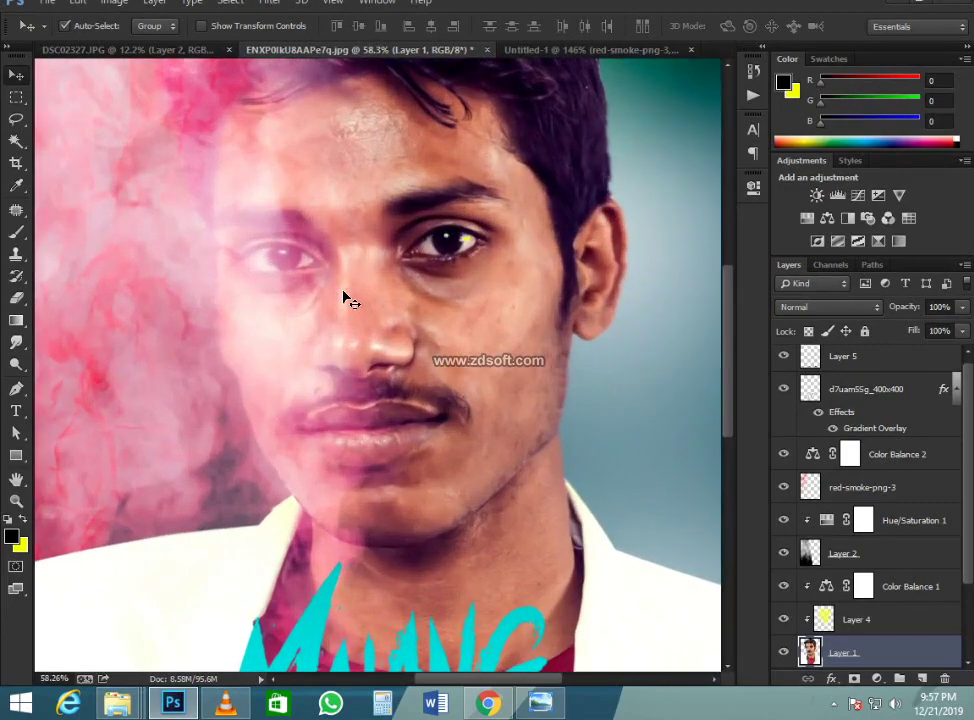
scroll(343, 297, down, 7)
scroll(348, 298, up, 1)
scroll(452, 383, down, 1)
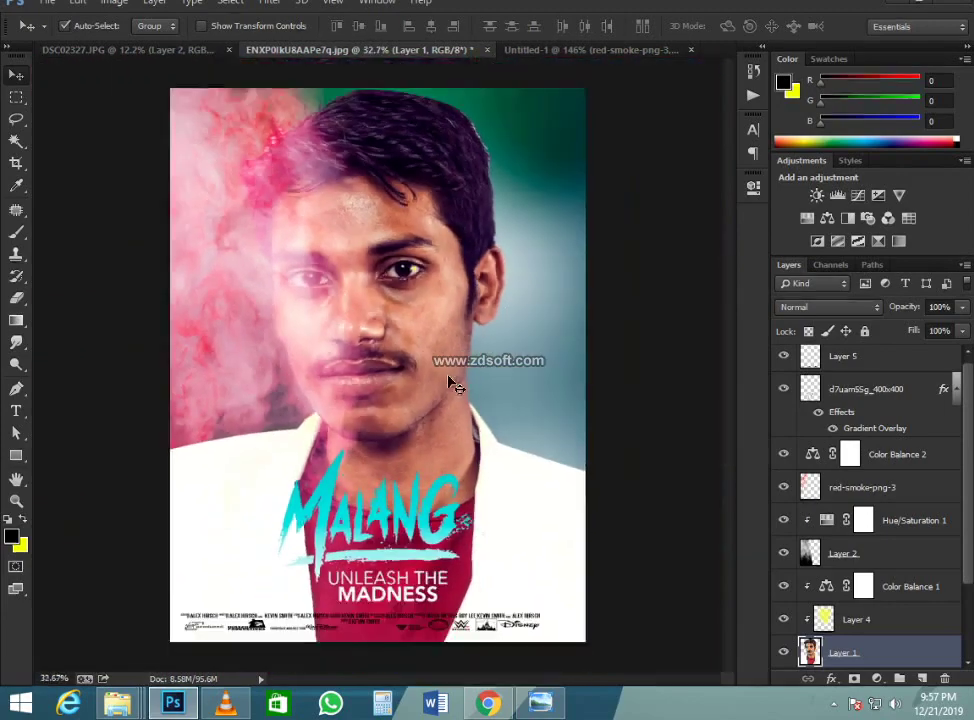
- Shift the black credits block on Layer 5 slightly to the right along the poster's lower edge
scroll(490, 617, up, 5)
scroll(490, 617, up, 3)
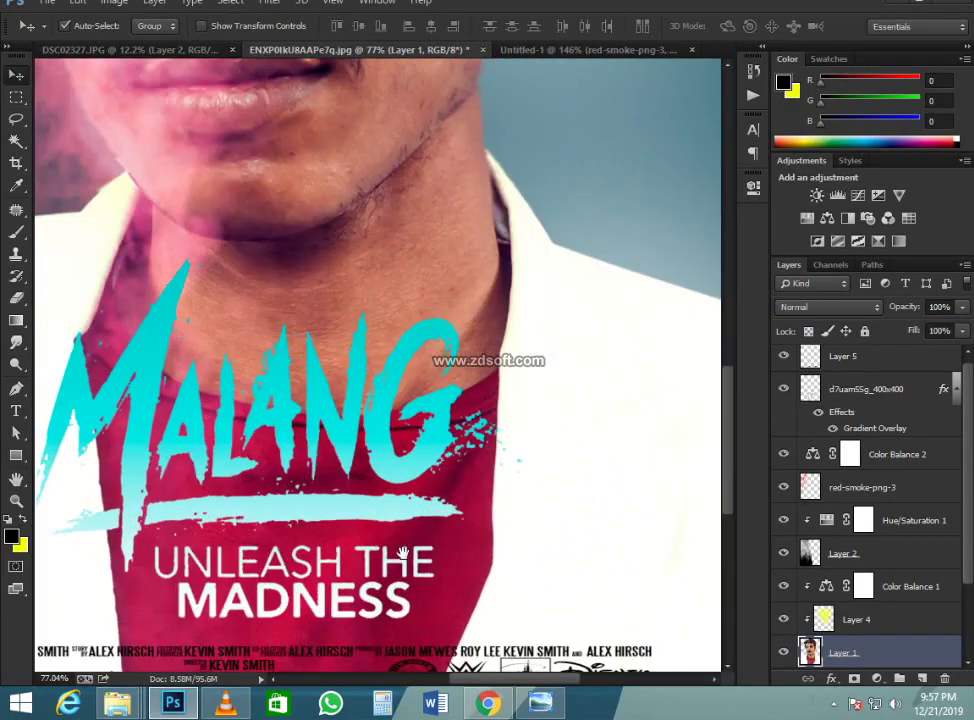
drag(533, 498, 566, 495)
scroll(510, 506, down, 7)
scroll(490, 515, down, 3)
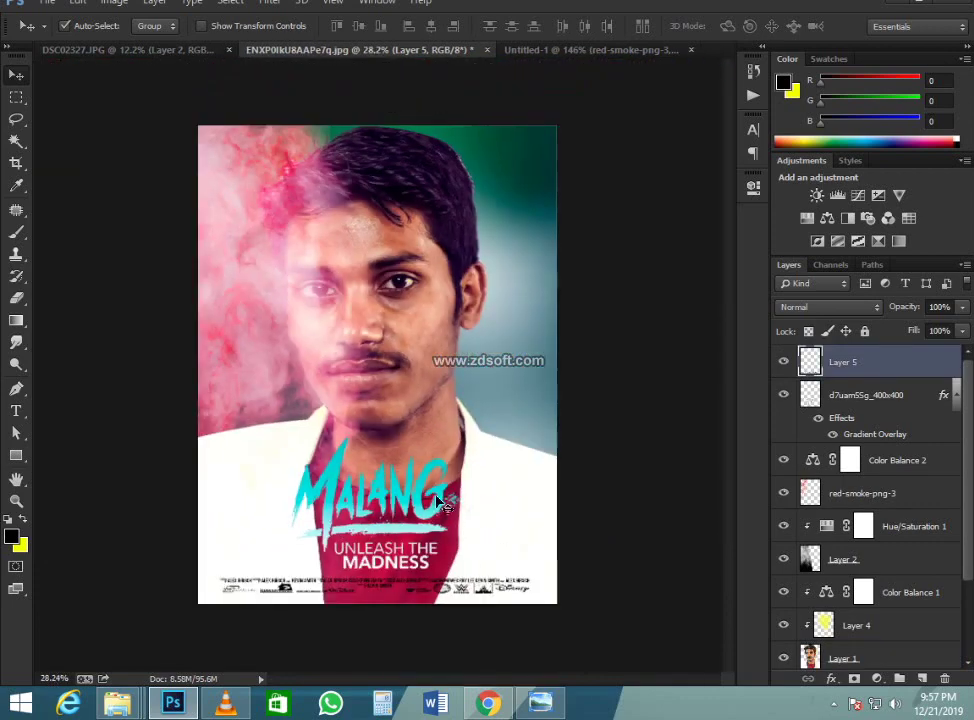
scroll(440, 528, up, 2)
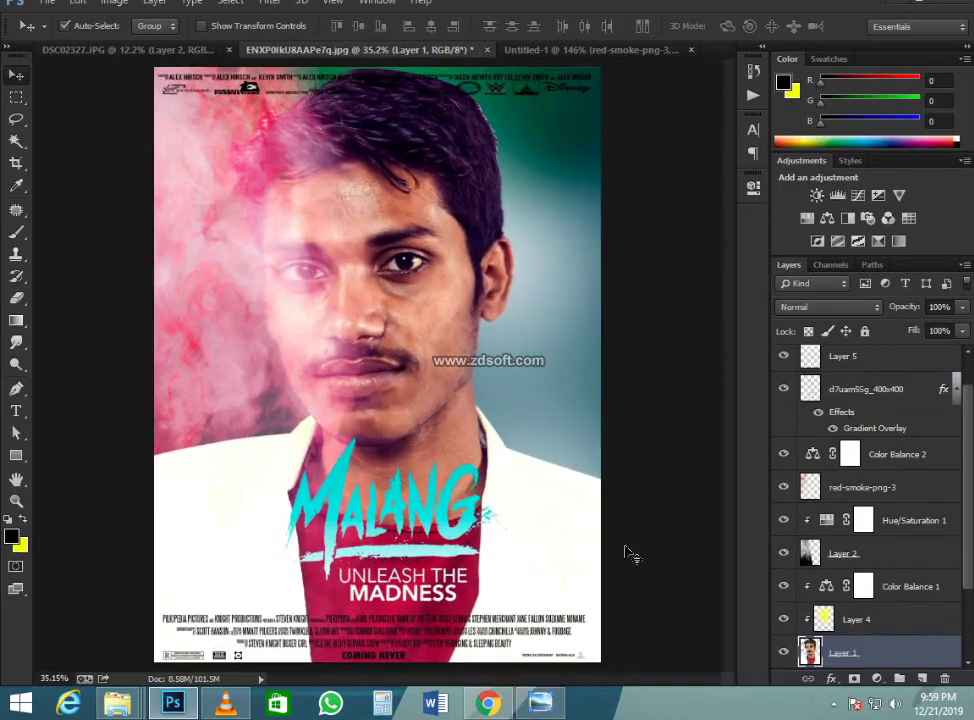
- Add a Color Lookup adjustment using the Candlelight.CUBE 3DLUT and move it to the top of the layer stack
click(877, 678)
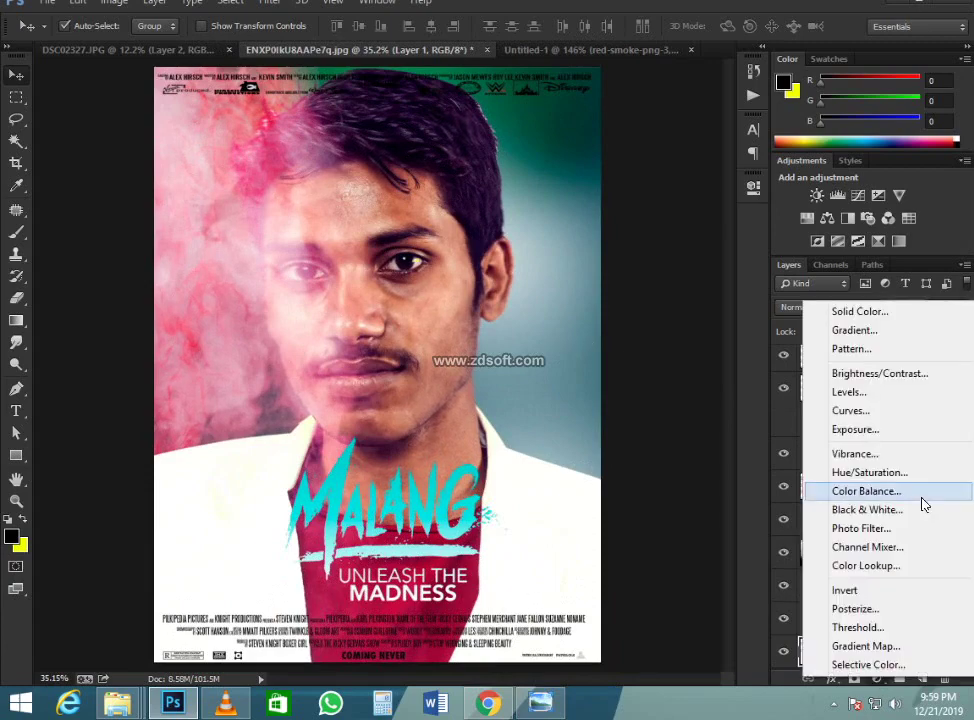
click(893, 567)
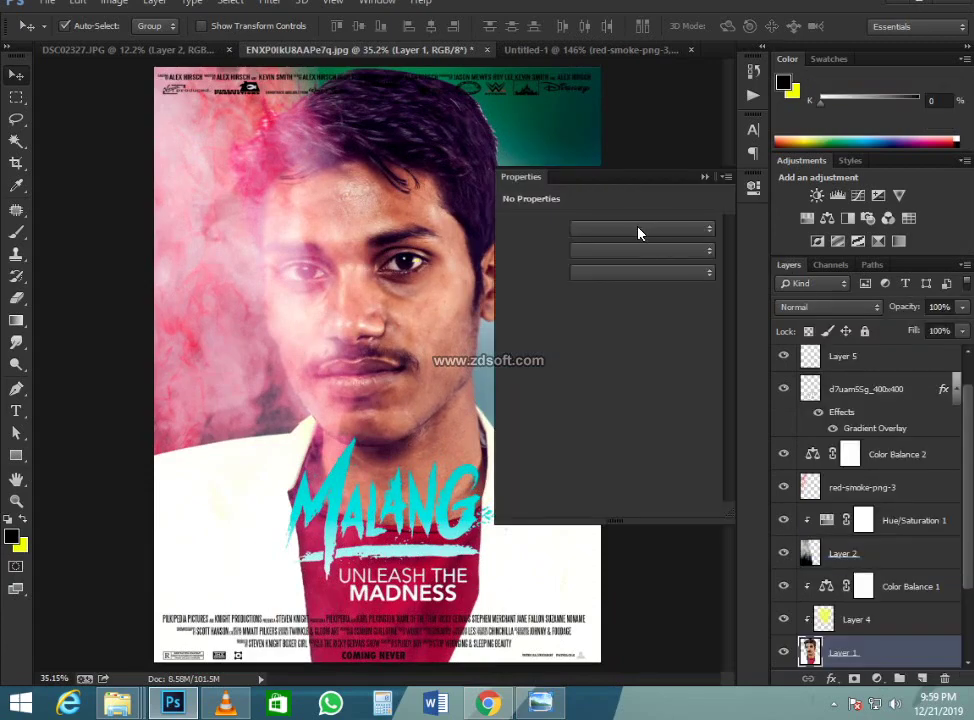
click(638, 229)
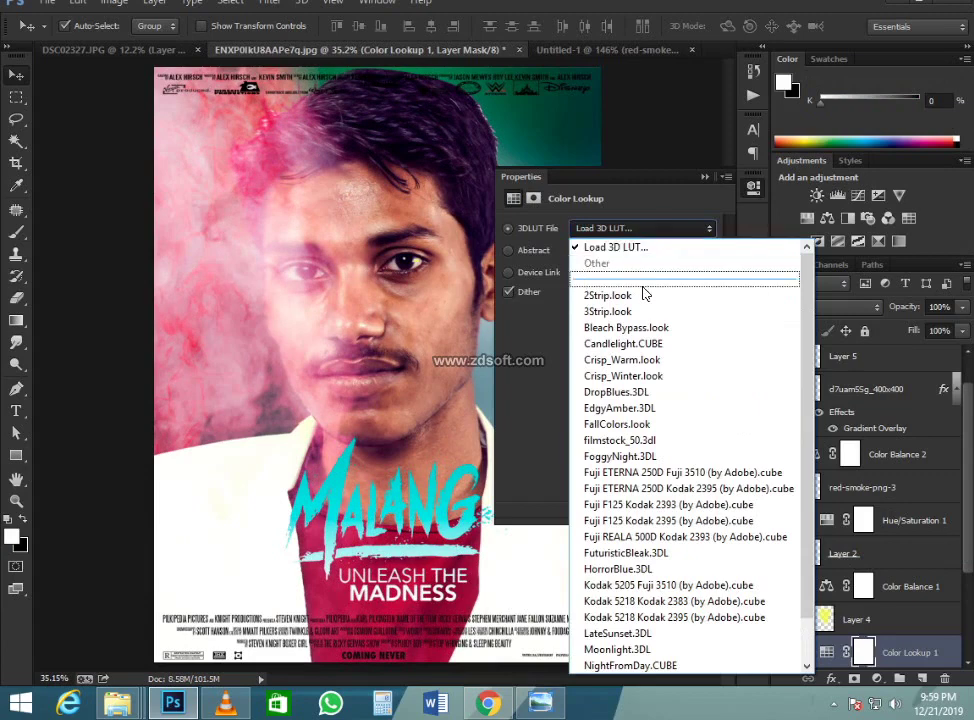
click(645, 295)
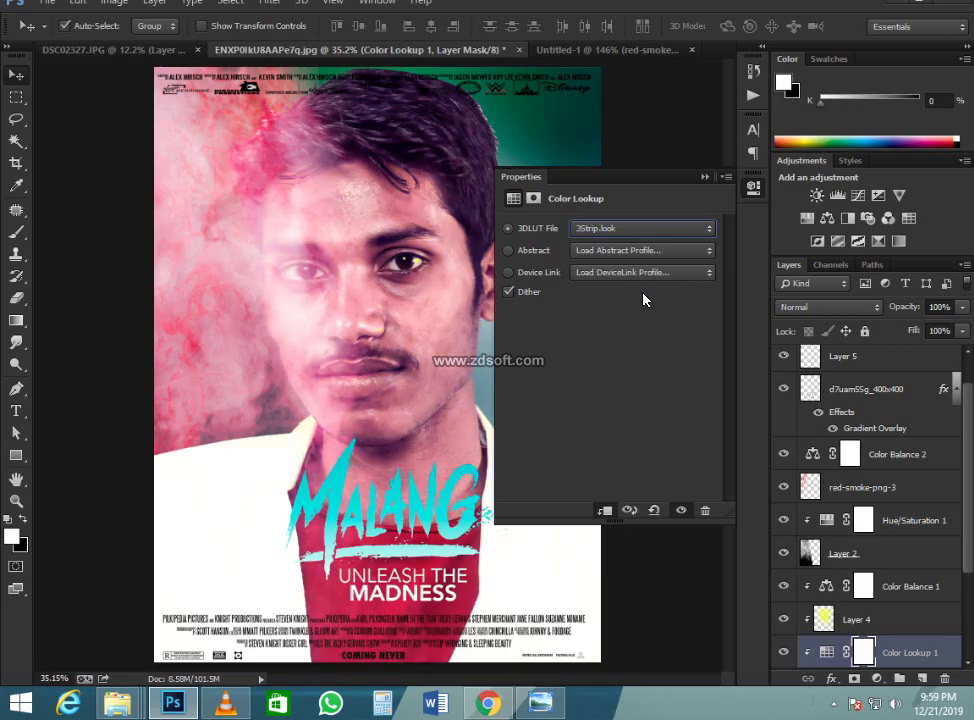
key(Down)
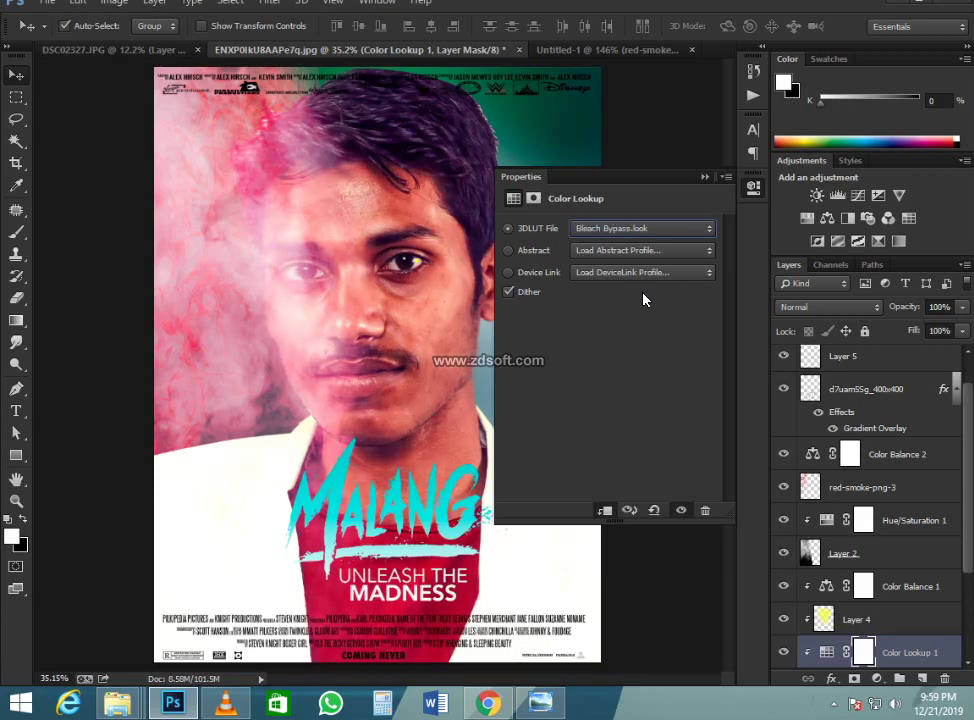
key(Down)
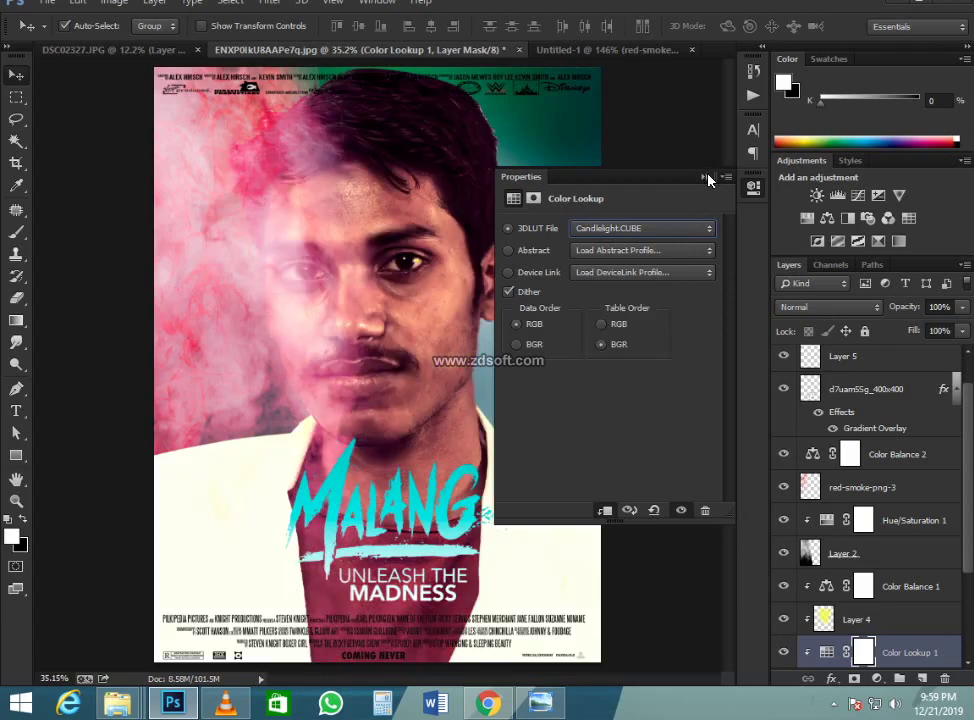
click(704, 177)
drag(900, 652, 940, 360)
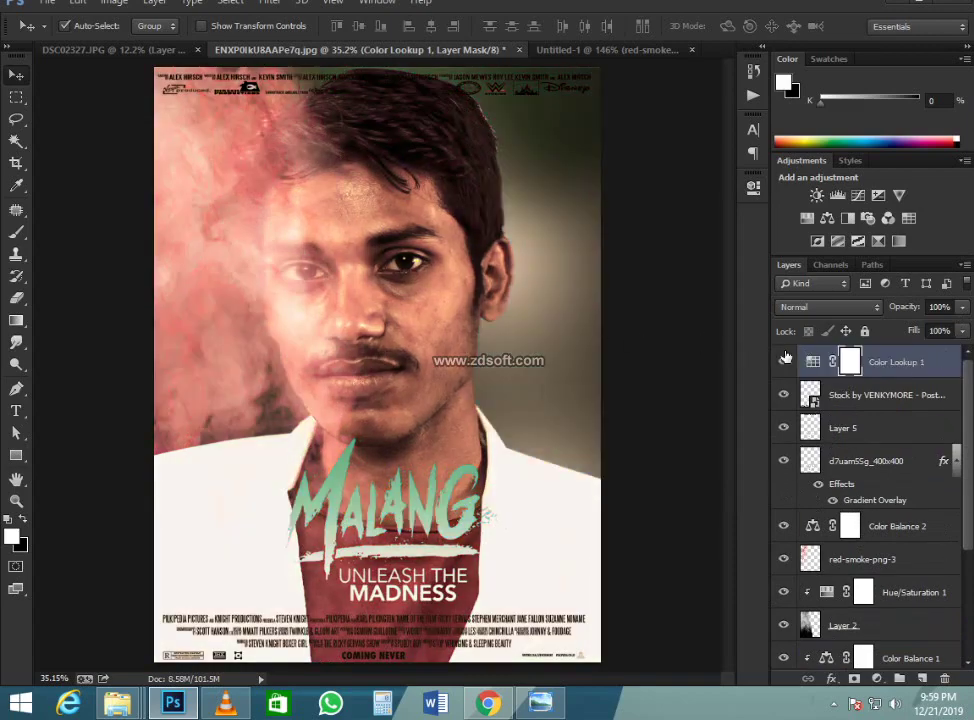
- Try the 3DLUT looks from 2Strip.look onward on the Color Lookup layer and set it to filmstock_50.3dl
double_click(816, 361)
click(577, 230)
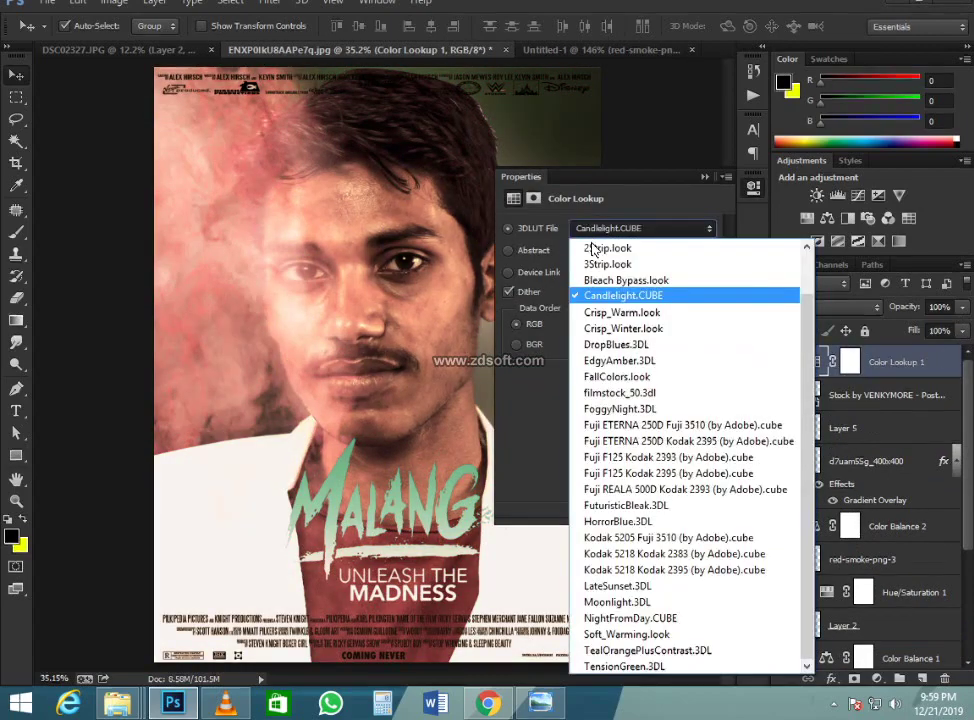
click(600, 247)
key(Down)
key(Down)
key(Down)
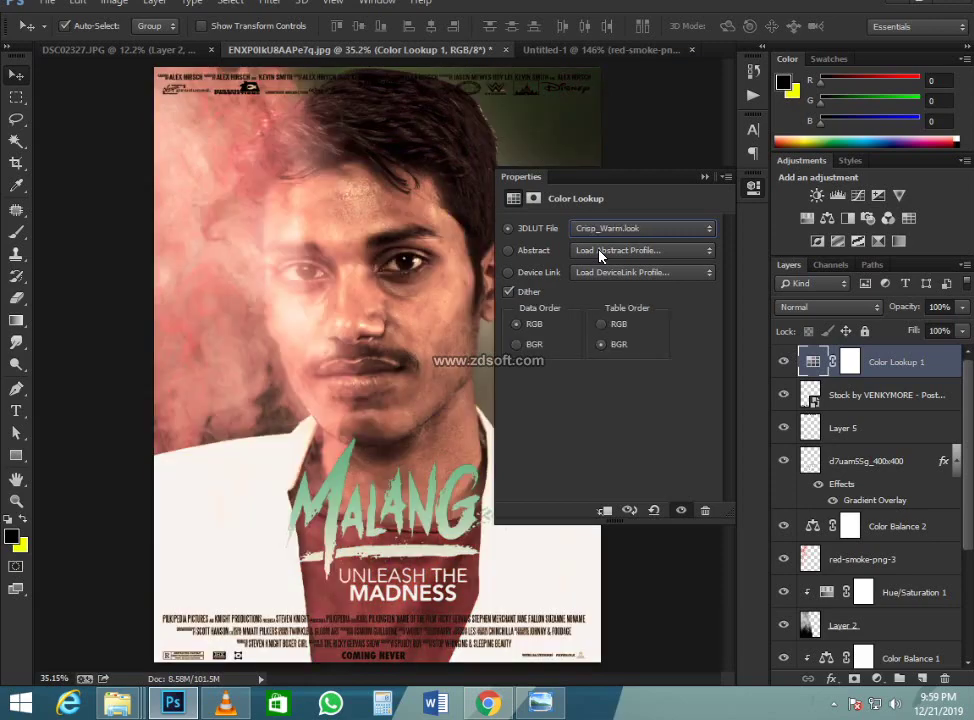
key(Down)
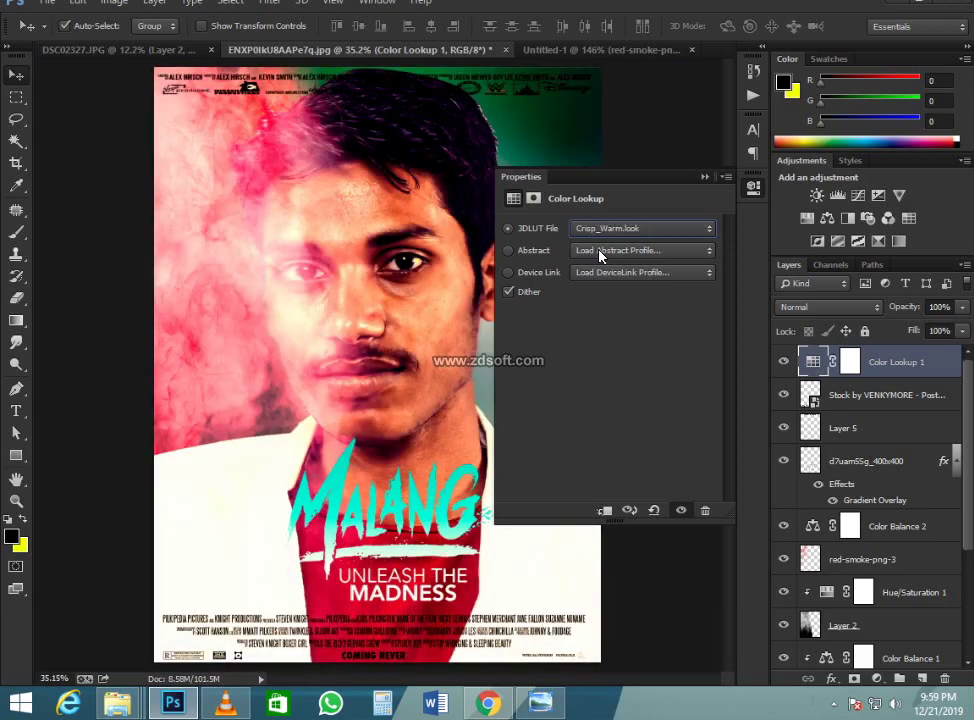
key(Down)
key(Down)
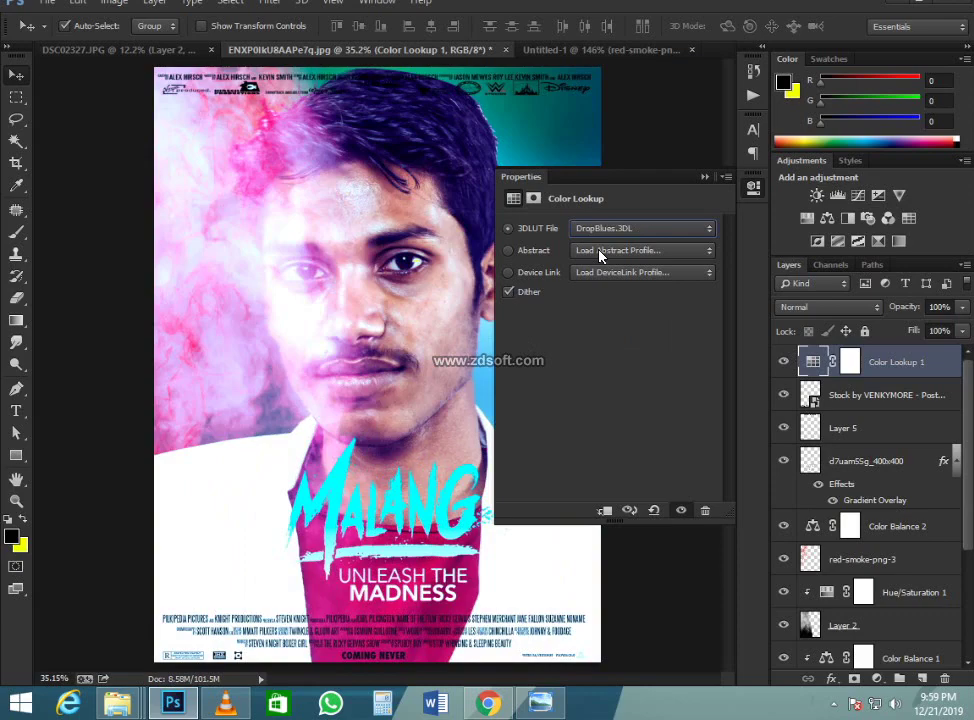
key(Down)
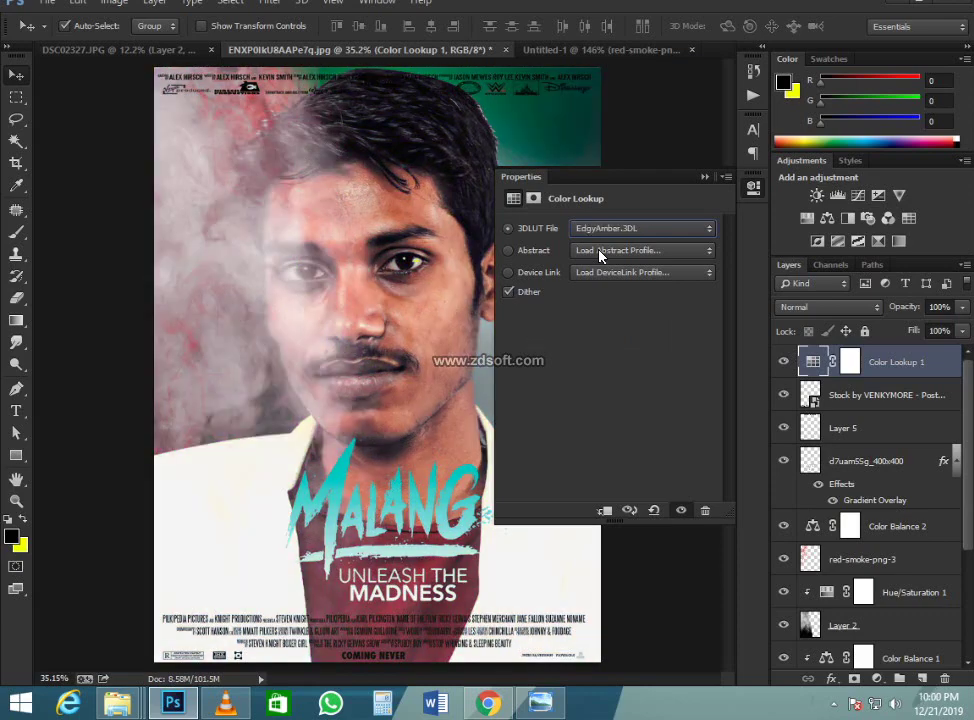
key(Down)
key(Down)
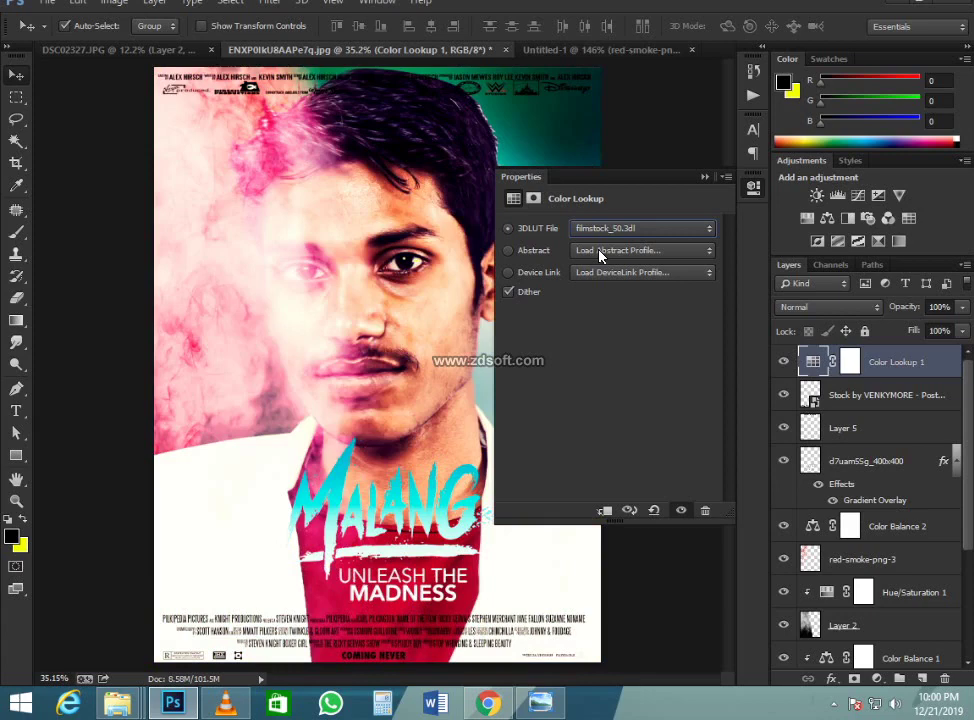
- Try the Fuji film 3DLUT looks on the Color Lookup layer, ending on FuturisticBleak.3DL
key(Down)
key(Down)
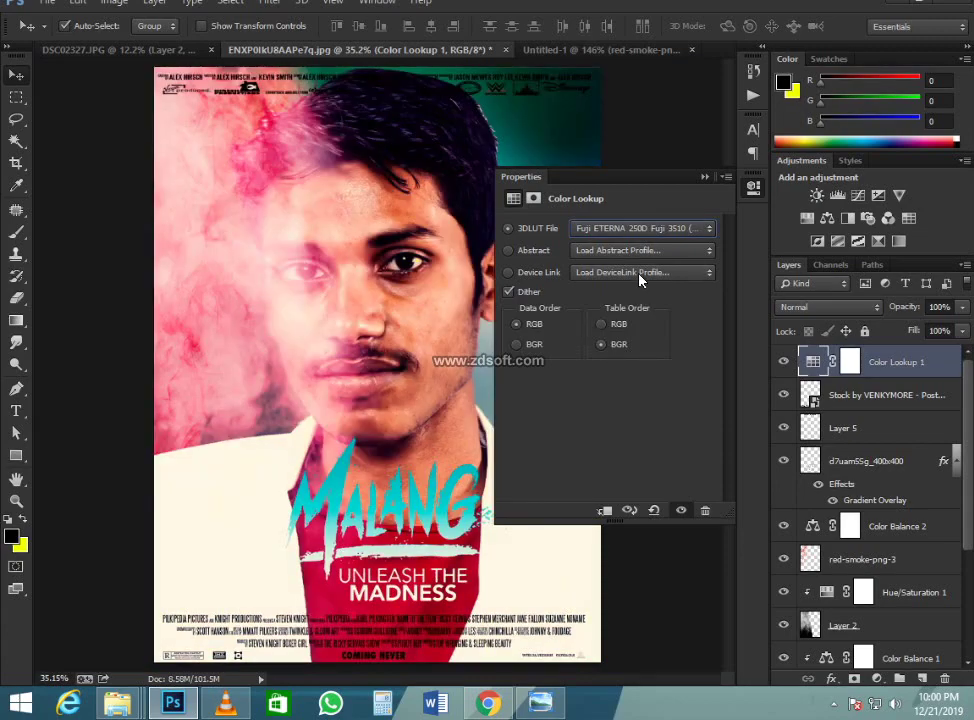
key(Down)
key(Down)
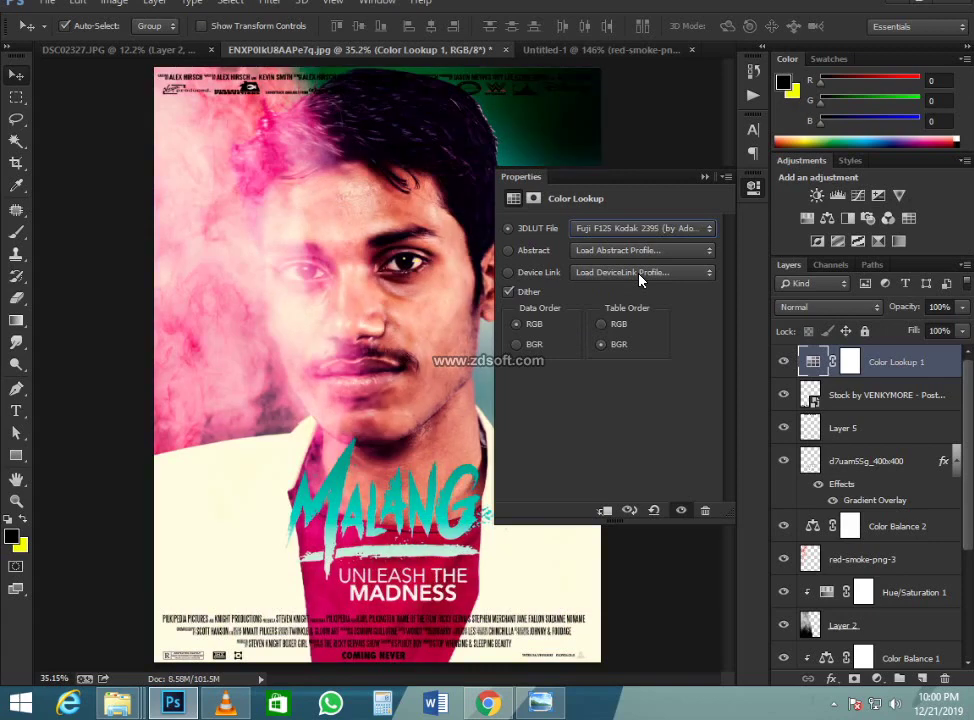
key(Down)
key(Down)
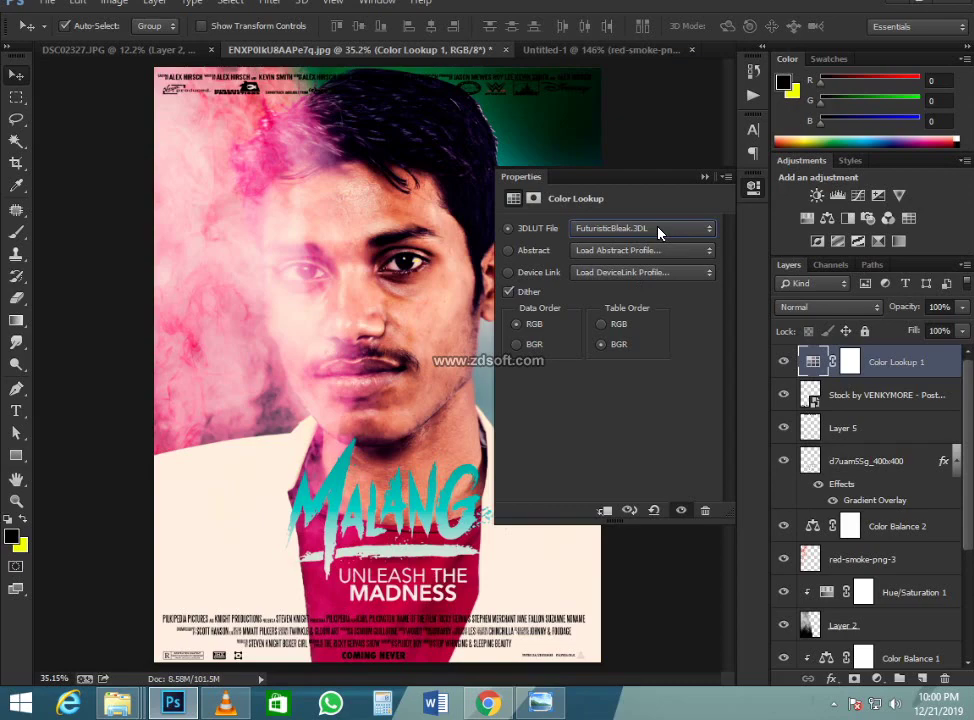
- Try the 3DLUT looks from Kodak 5218 Kodak 2383 through NightFromDay.CUBE and TealOrangePlusContrast.3DL to TensionGreen.3DL
click(658, 229)
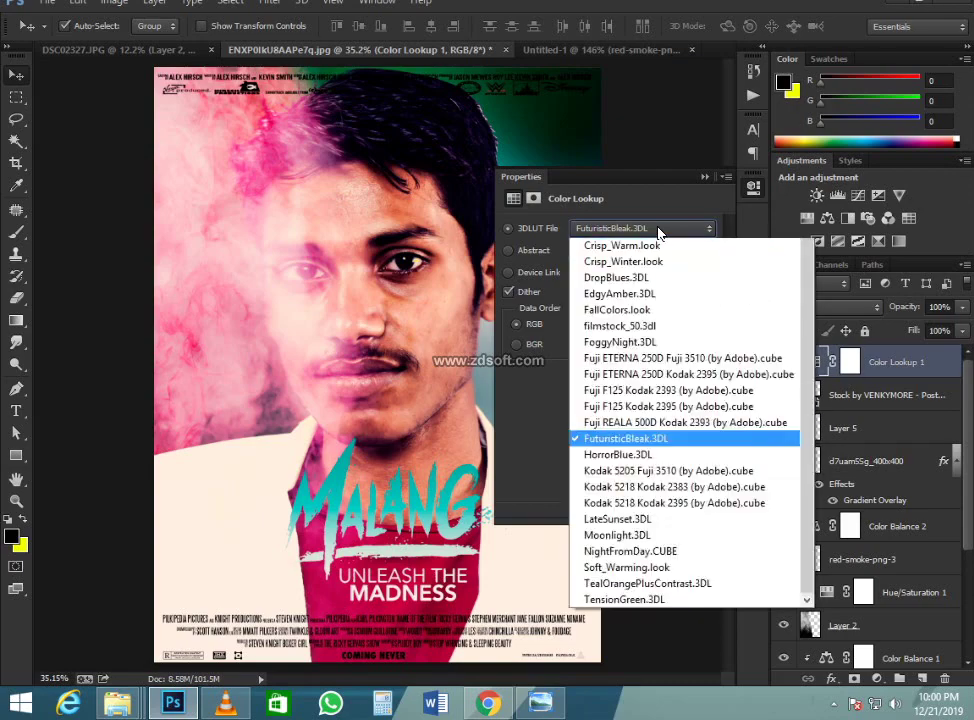
click(659, 521)
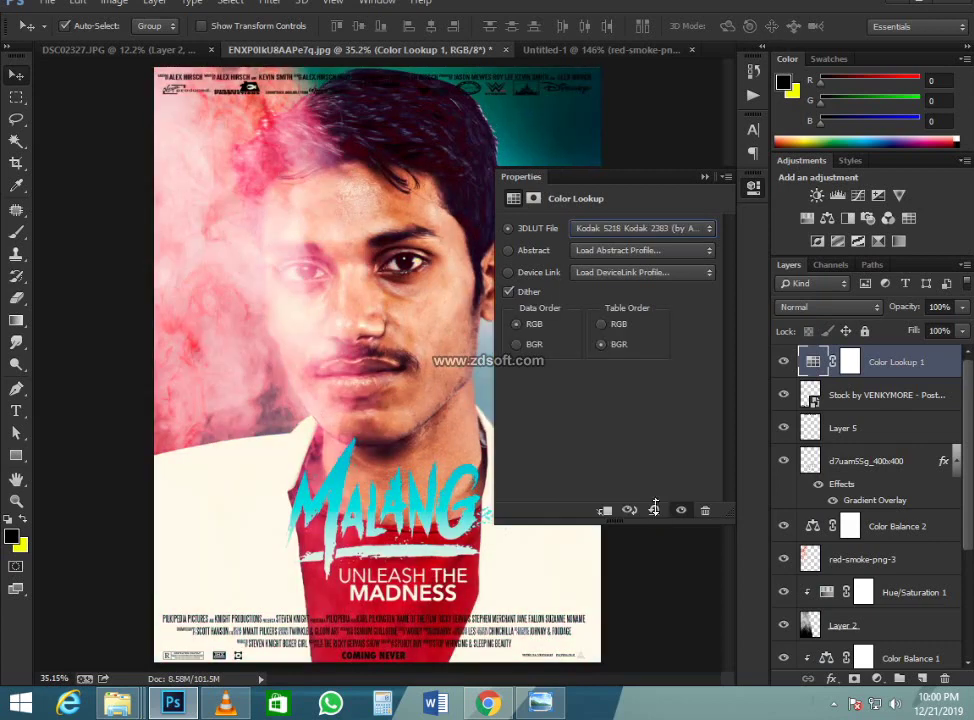
key(Up)
key(Down)
key(Down)
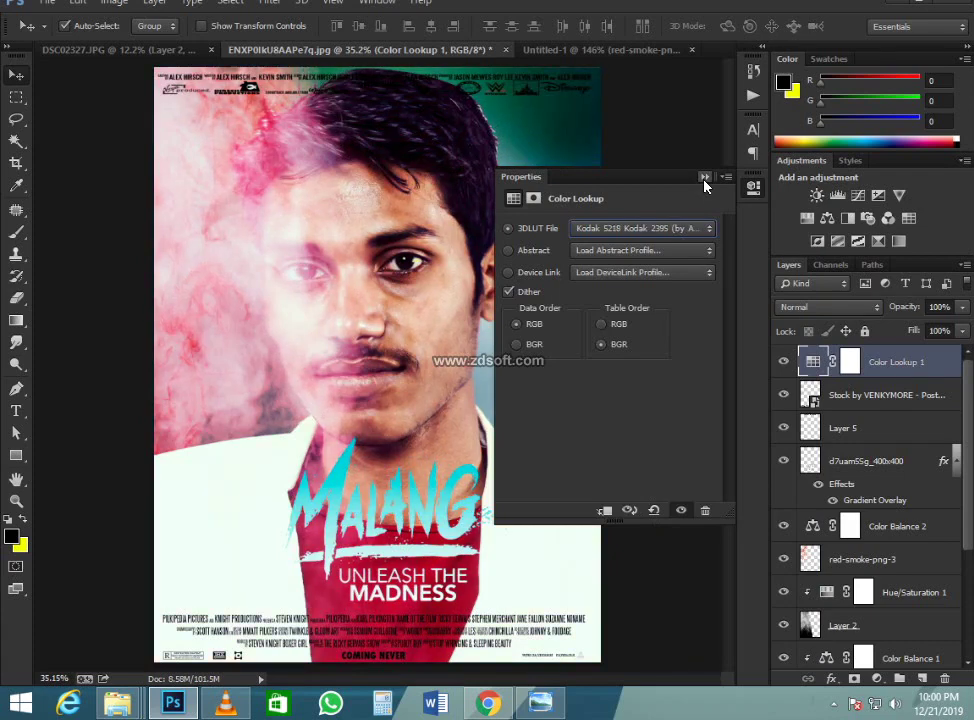
key(Down)
key(Down)
key(Down)
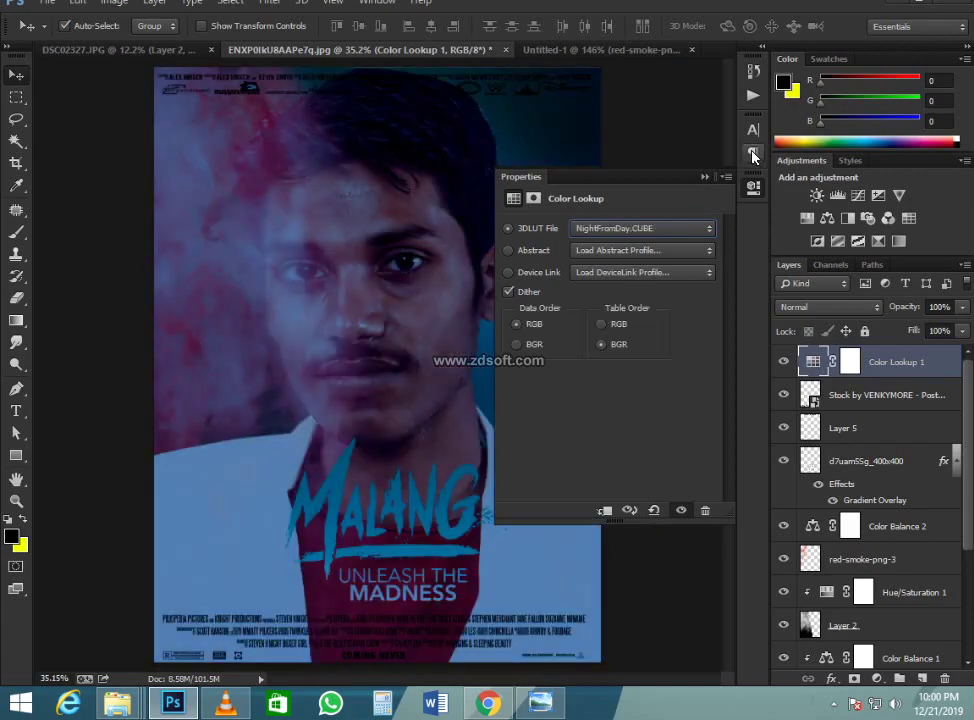
key(Down)
key(Down)
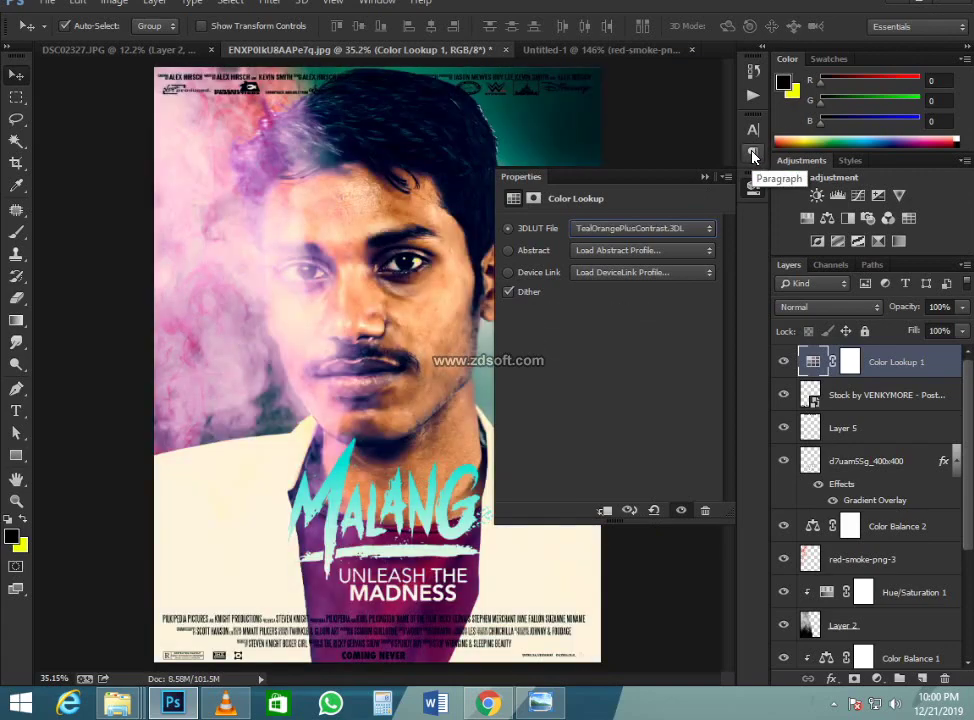
key(Down)
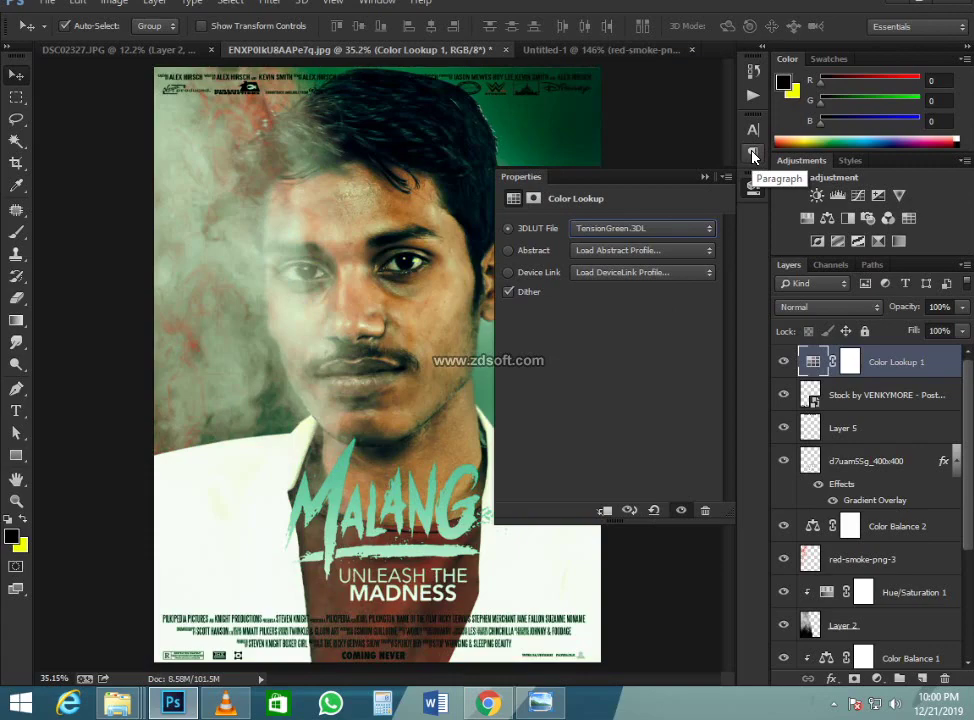
- Compare the 3DLUT looks from HorrorBlue.3DL through LateSunset.3DL and Soft_Warming.look to TensionGreen.3DL again
click(688, 230)
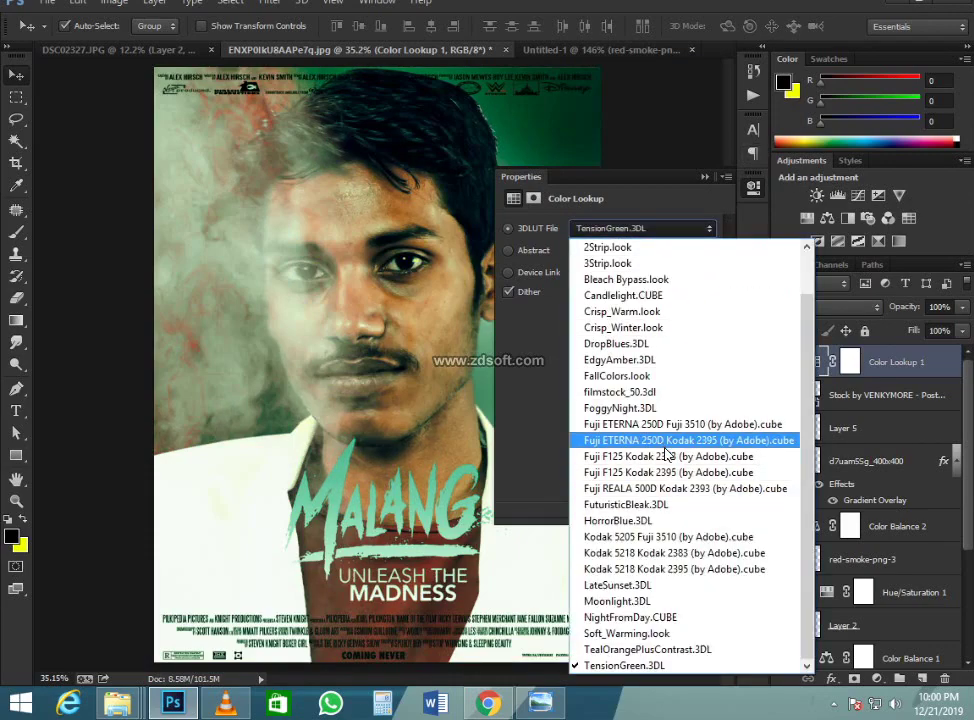
click(677, 507)
key(Down)
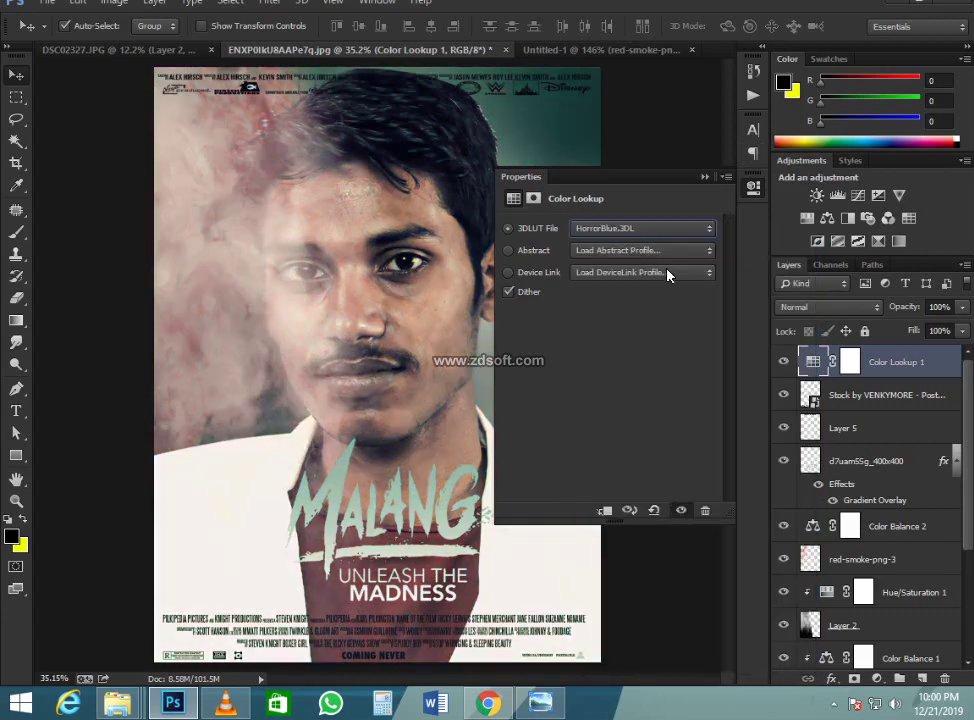
key(Down)
key(Down)
key(Down)
key(Down)
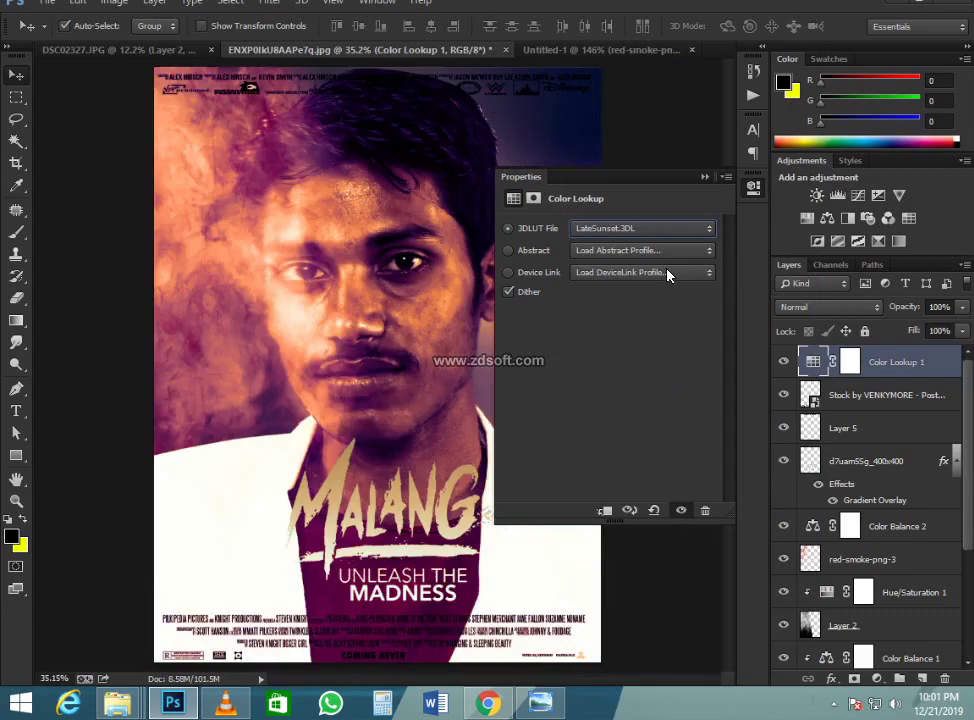
key(Up)
key(Down)
key(Down)
key(Down)
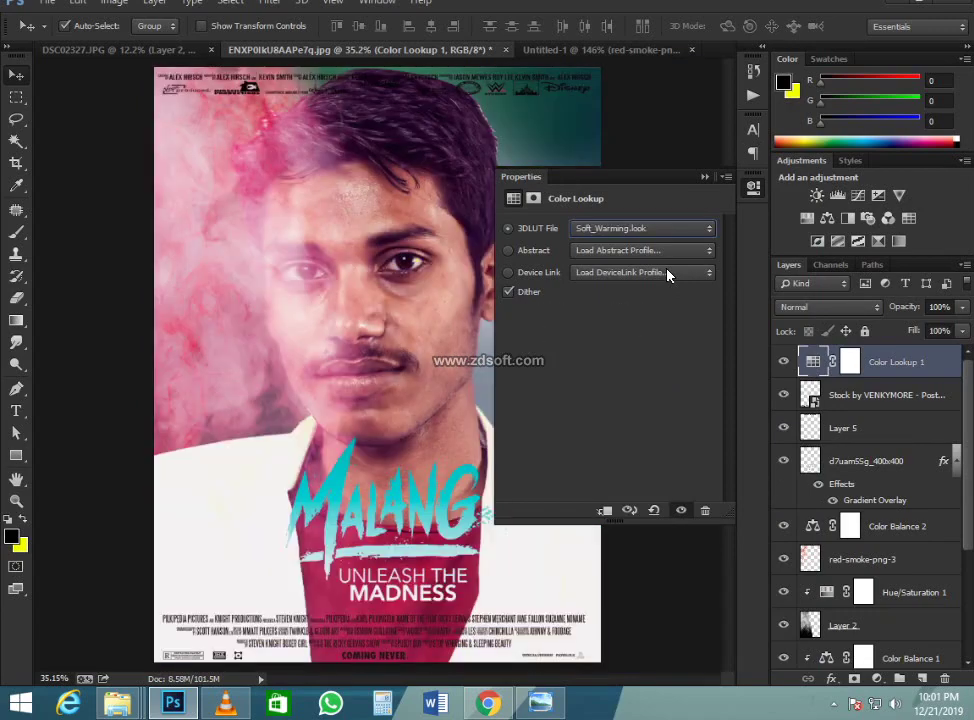
key(Down)
key(Down)
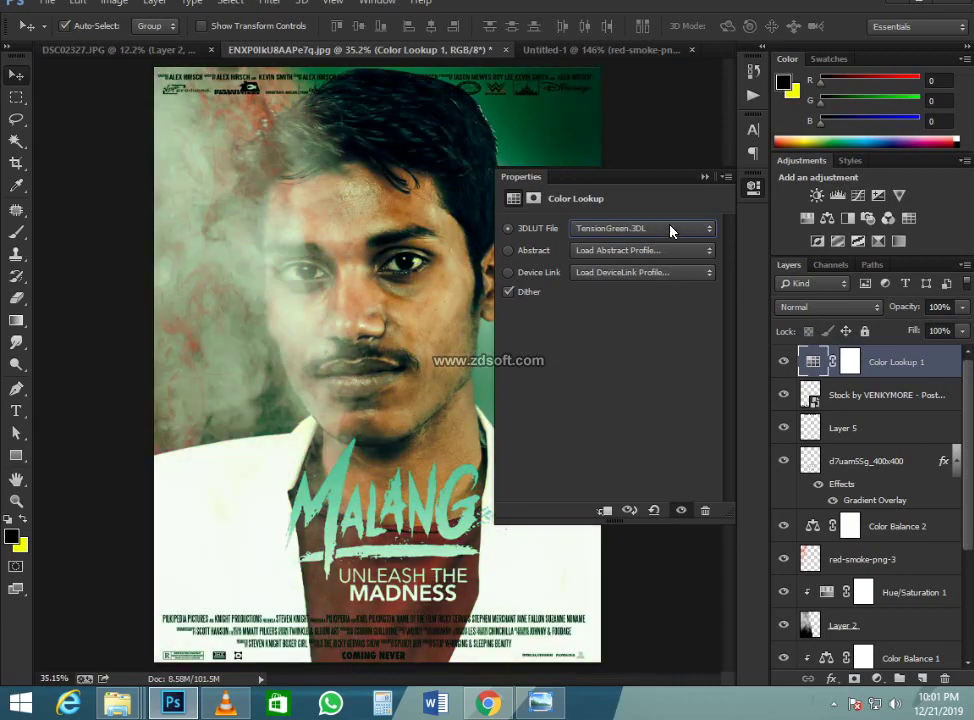
- Go through the 3DLUT looks from Bleach Bypass.look onward and set the Color Lookup layer to Fuji F125 Kodak 2393 (by Adobe).cube
click(671, 228)
click(662, 286)
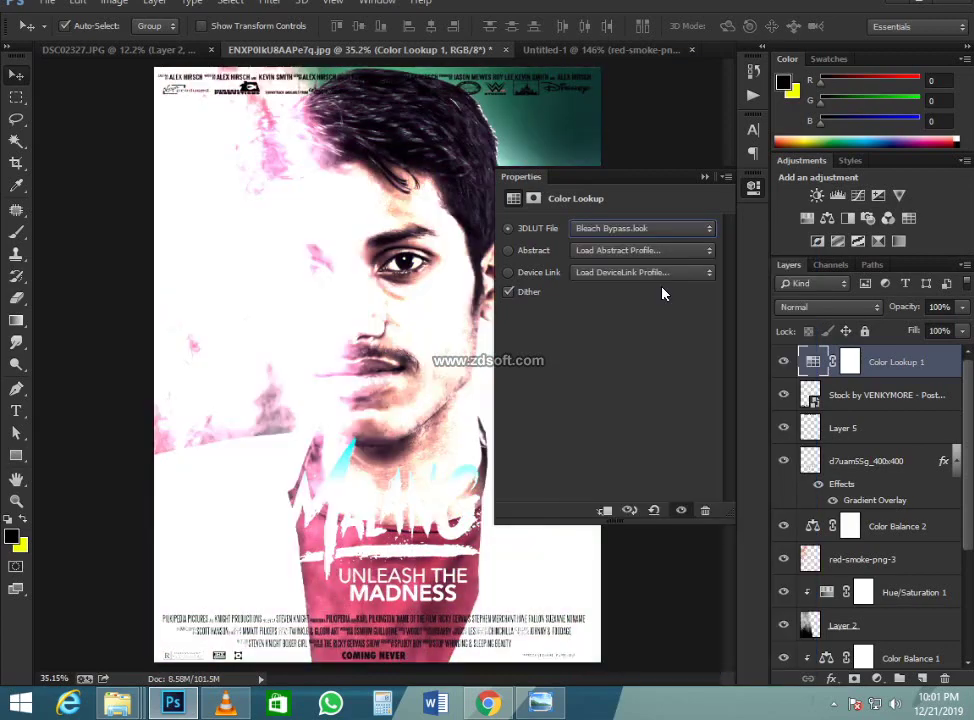
key(Down)
key(Down)
key(Down)
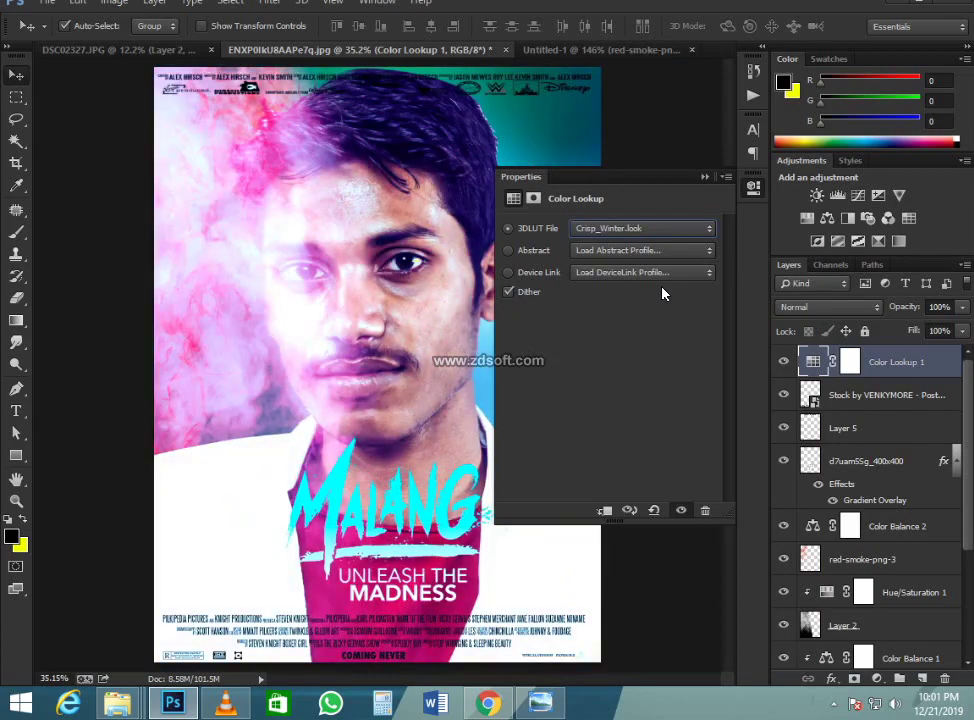
key(Down)
key(Down)
key(Down)
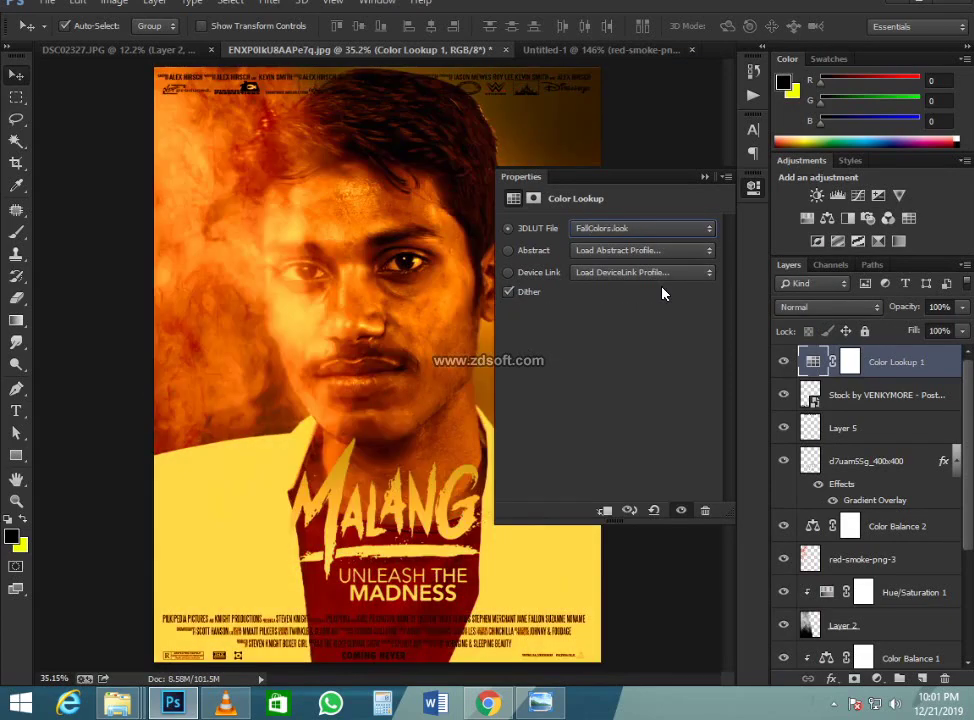
key(Down)
key(Down)
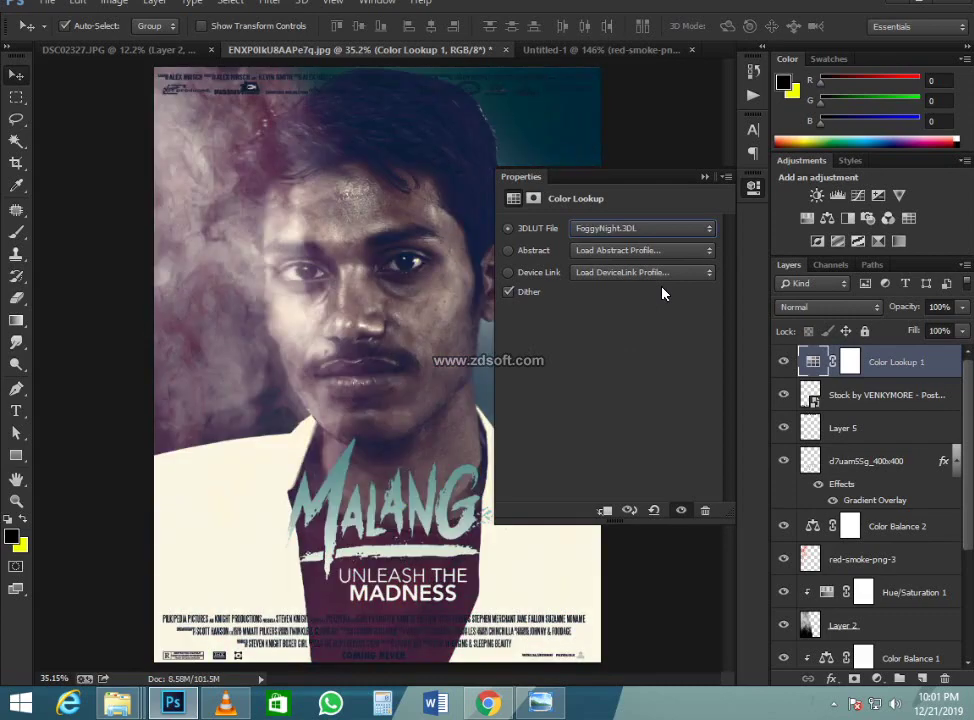
key(Down)
key(Down)
key(Down)
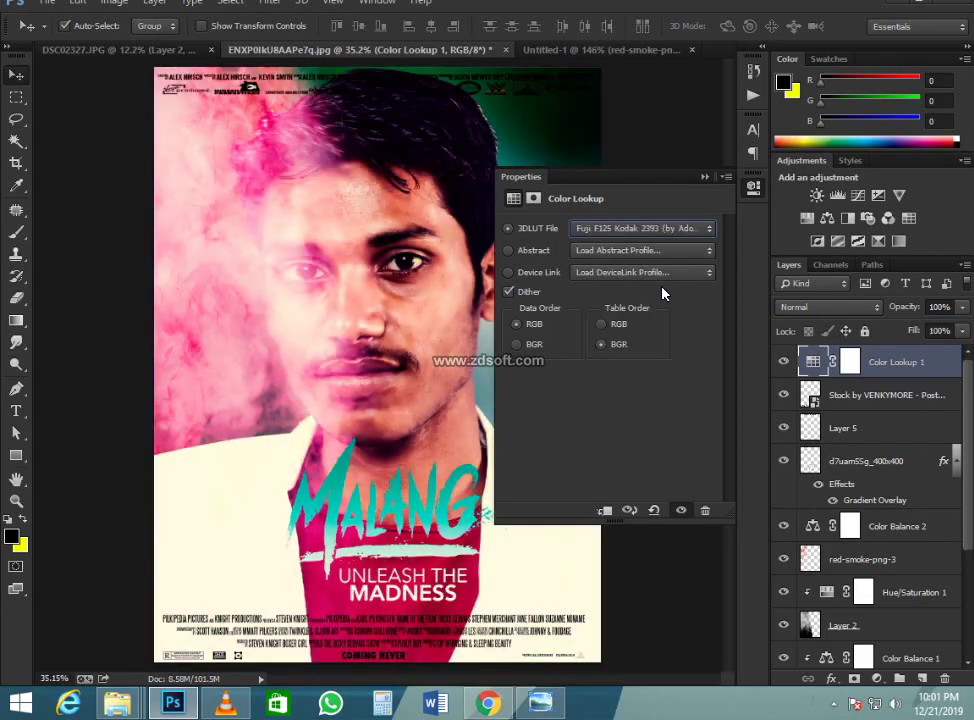
click(706, 178)
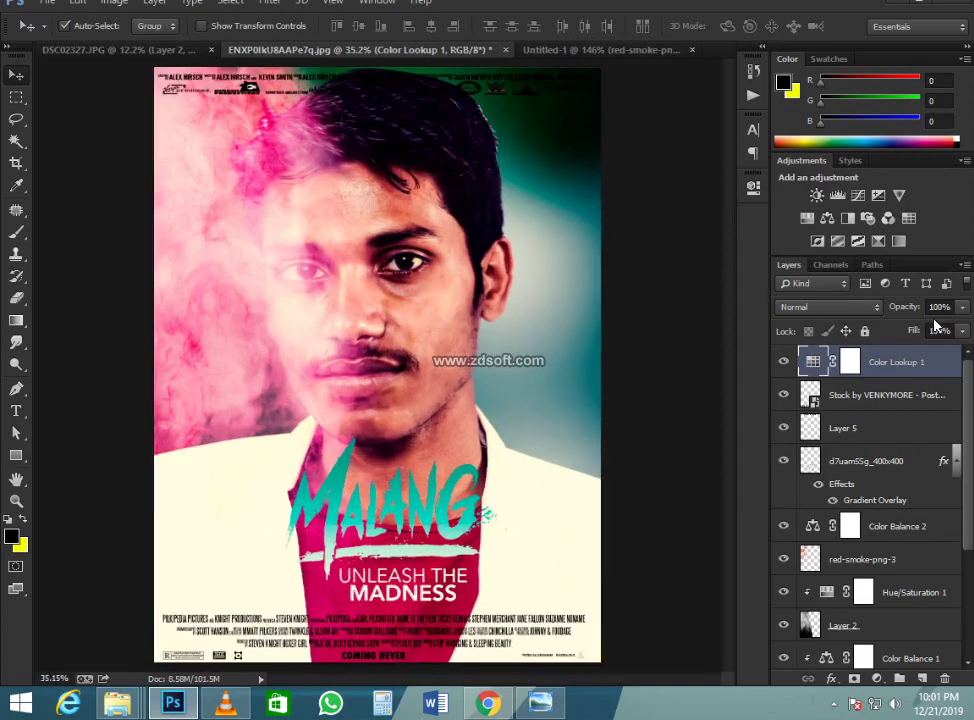
- Target the Color Lookup 1 layer mask with the Brush tool and default foreground and background colors
mouse_move(900, 305)
mouse_down()
mouse_move(880, 304)
mouse_move(914, 305)
mouse_up()
key(b)
click(850, 362)
key(d)
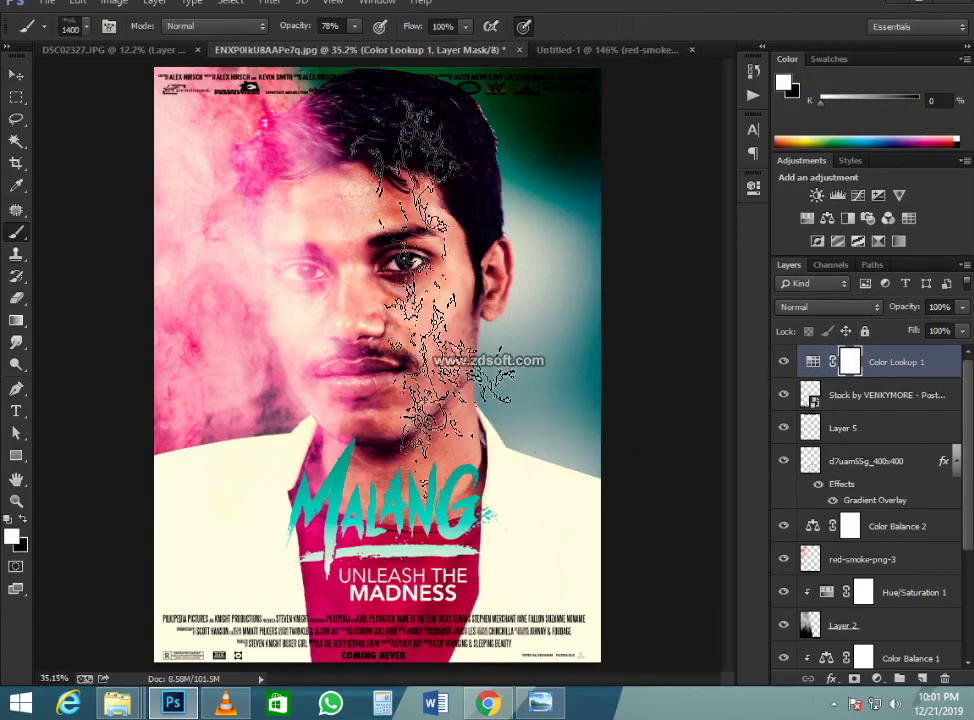
- Try to reset the brush presets while saving the current brushes
key(bracketright)
right_click(320, 370)
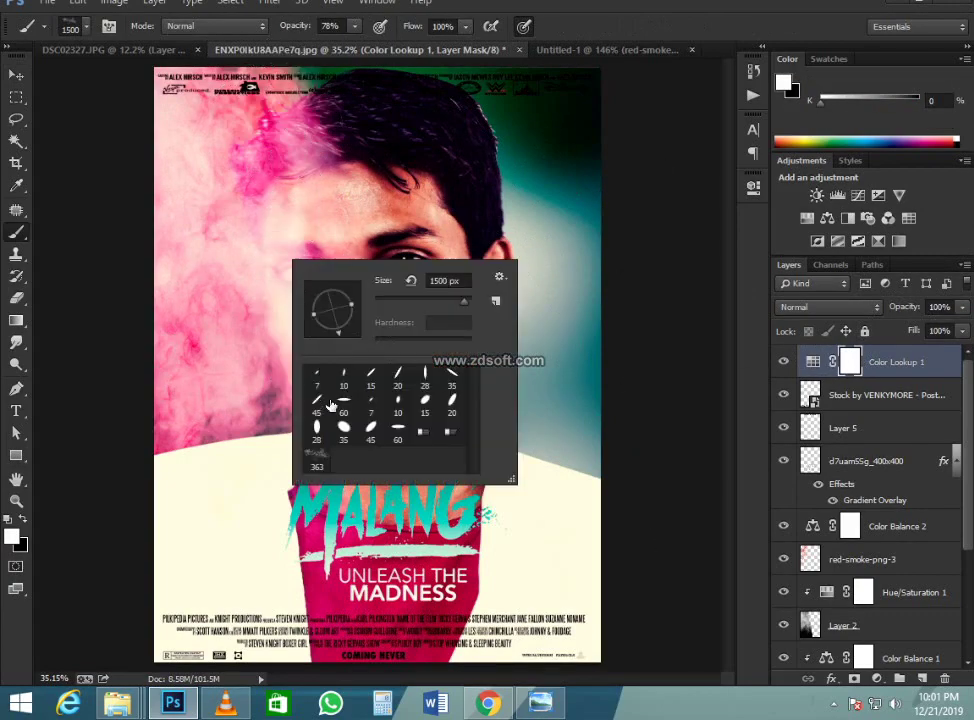
scroll(380, 356, up, 3)
click(501, 277)
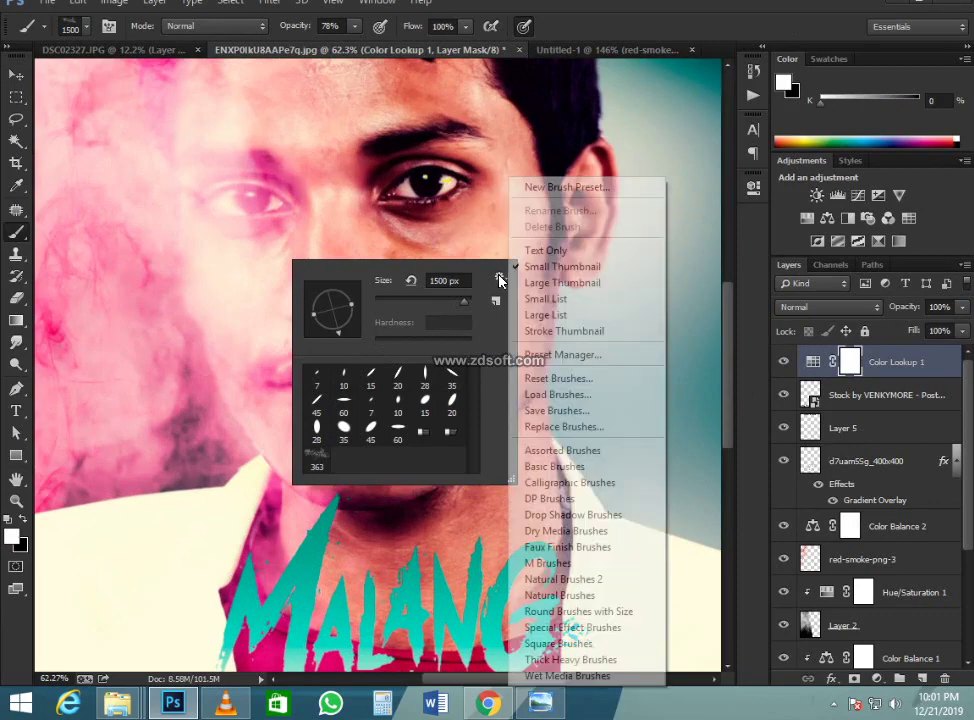
click(548, 377)
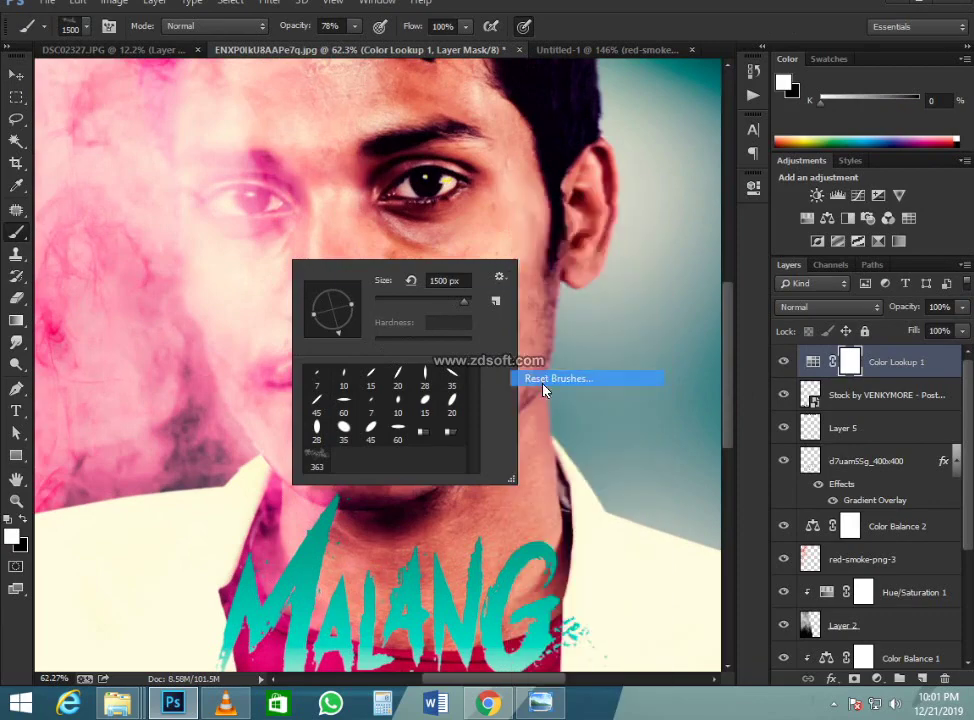
click(420, 266)
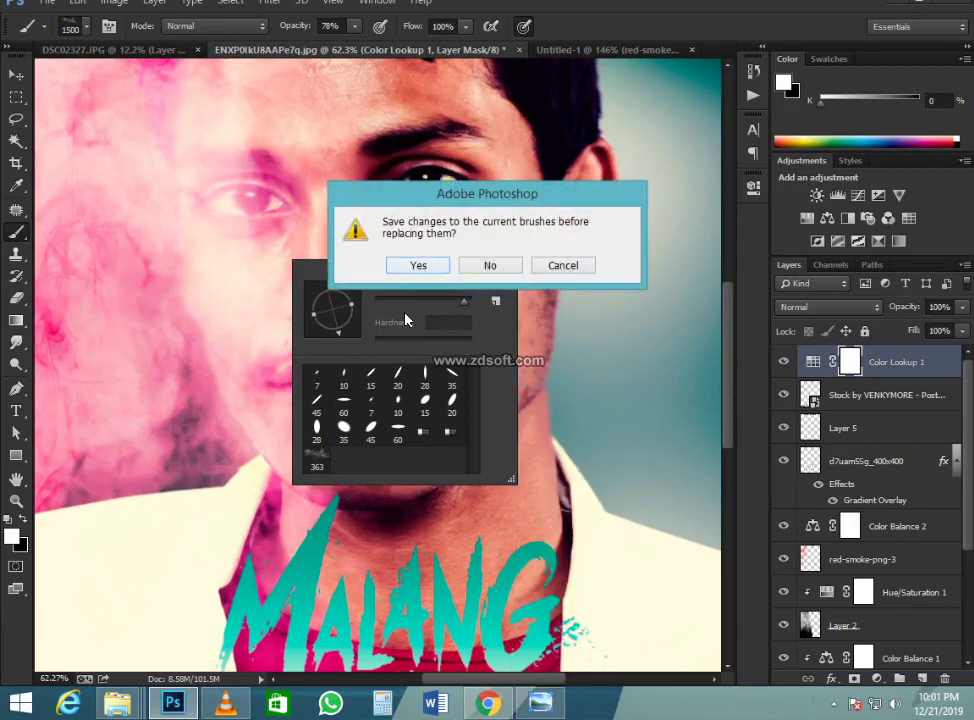
click(434, 268)
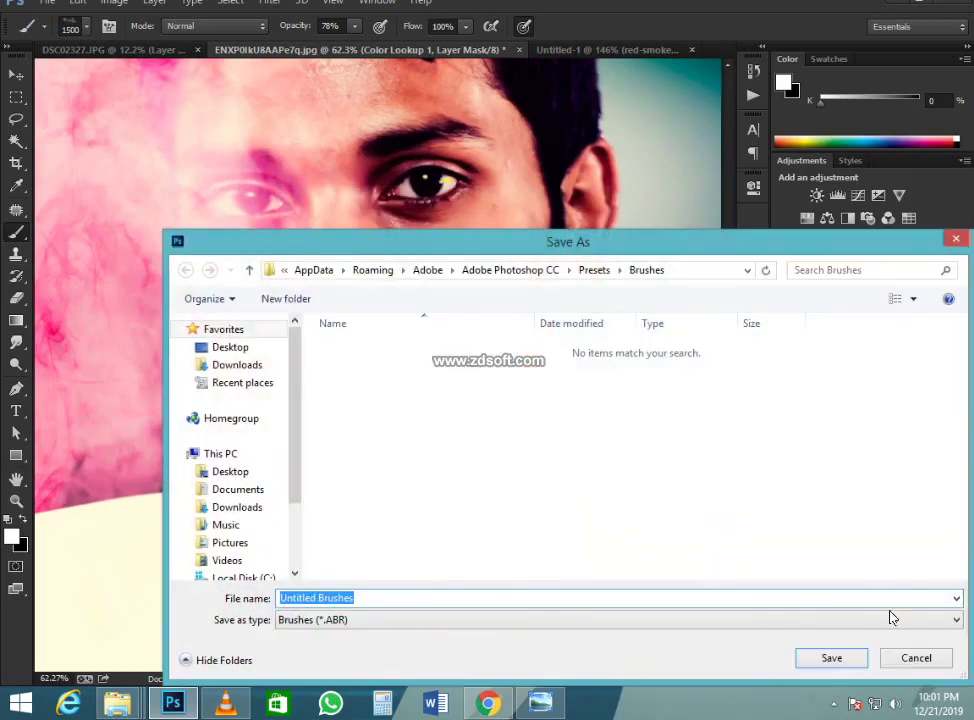
click(895, 660)
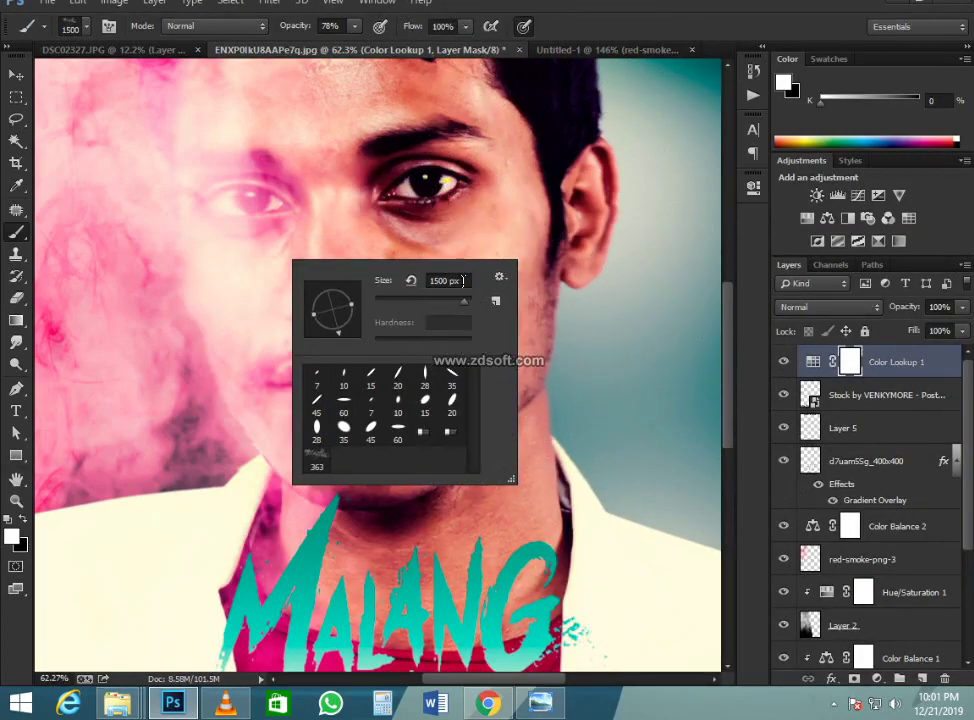
- Check the brushes in the Preset Manager and switch to a soft round 13 px brush tip
click(502, 282)
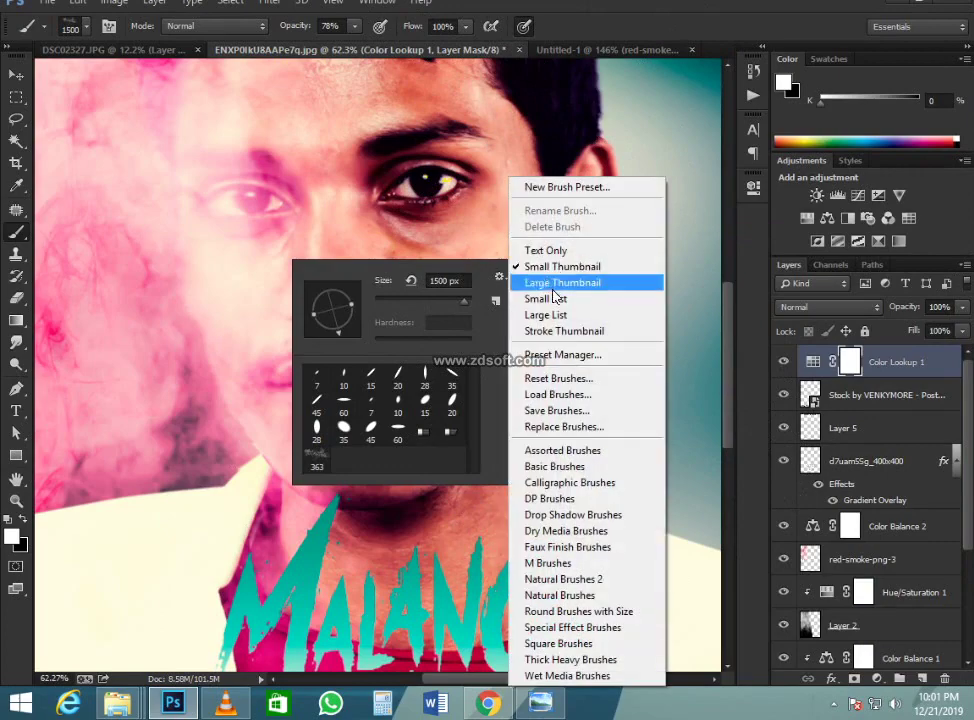
click(562, 355)
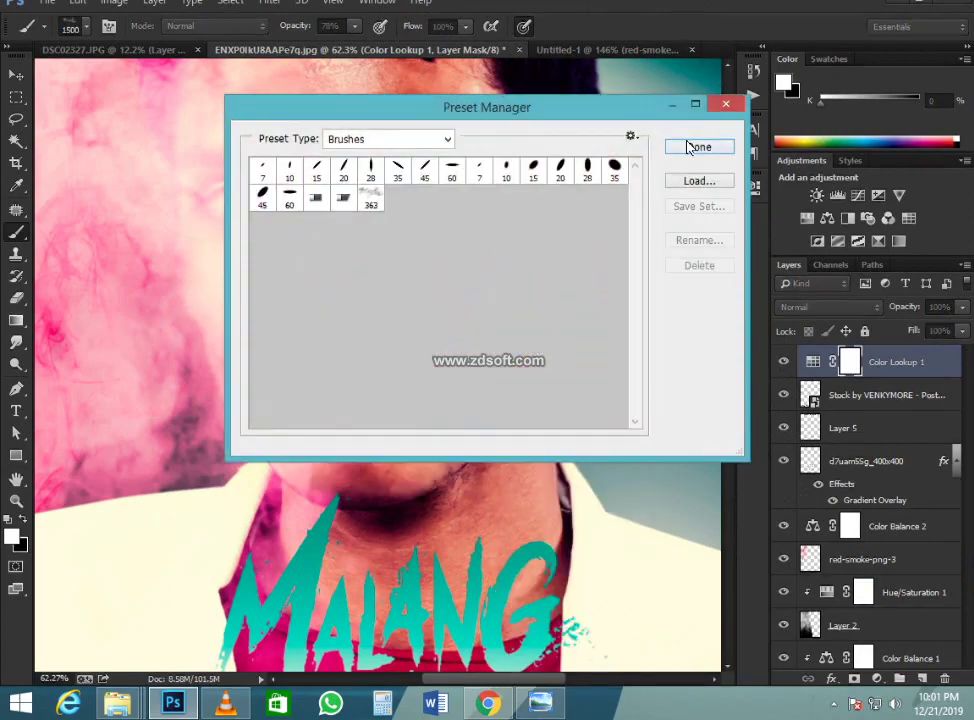
click(699, 147)
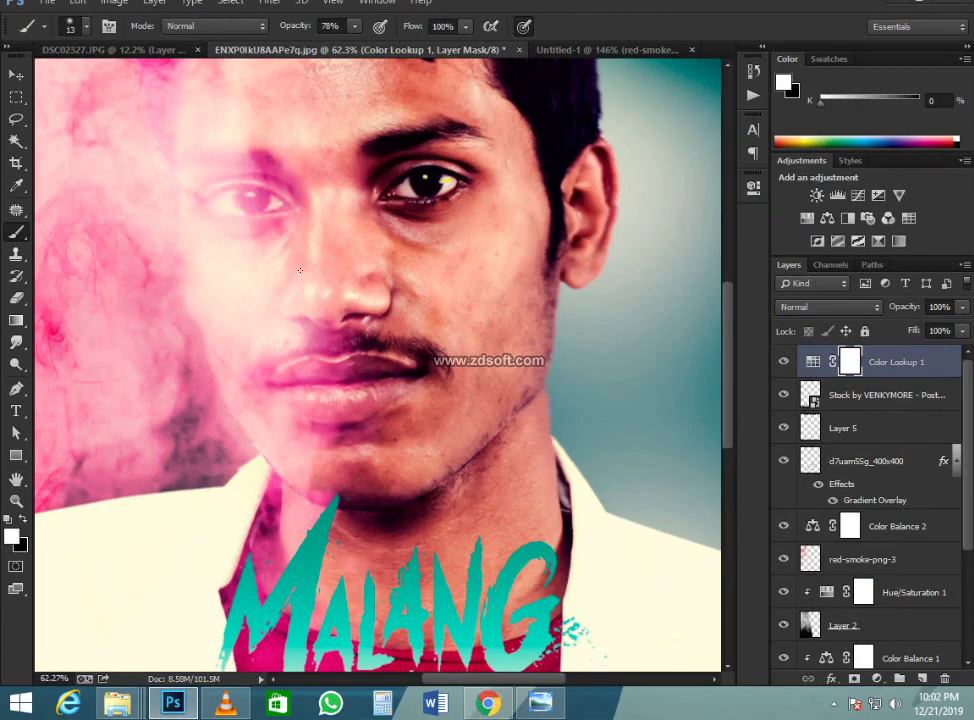
- Paint black with a 700 px soft brush over the smoke and smoky side of the face on the Color Lookup 1 mask
scroll(299, 265, down, 4)
key(ctrl+0)
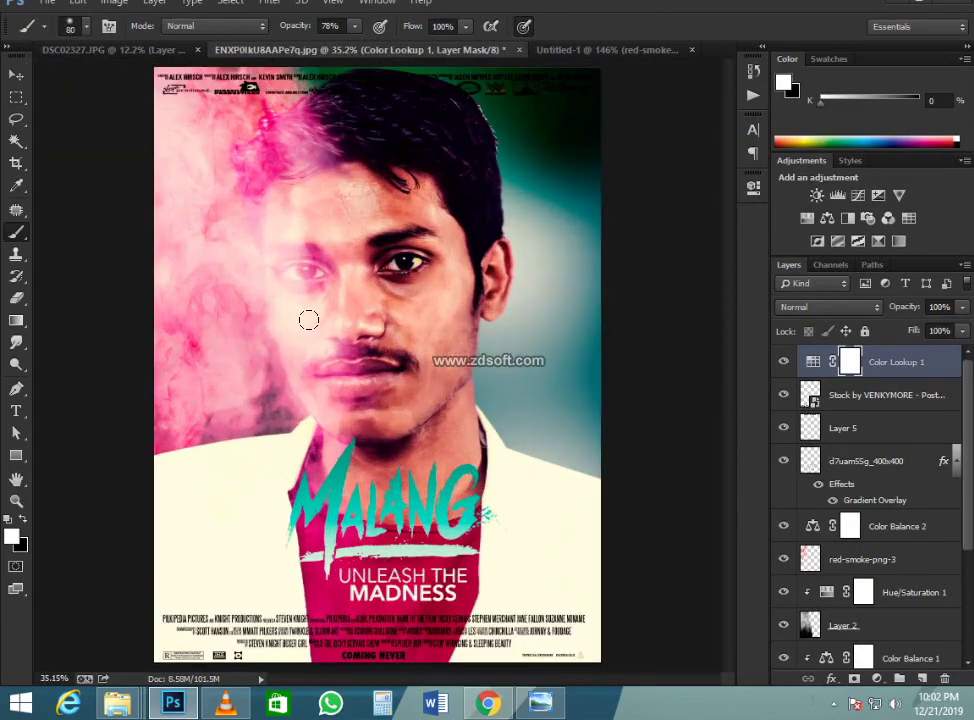
key(bracketright)
key(bracketright)
key(bracketright)
key(bracketright)
key(bracketright)
key(bracketright)
key(bracketright)
key(bracketright)
key(bracketright)
key(bracketright)
key(bracketright)
key(bracketright)
key(x)
mouse_move(325, 311)
mouse_down()
mouse_move(311, 171)
mouse_move(318, 406)
mouse_move(281, 234)
mouse_move(271, 241)
mouse_move(270, 136)
mouse_move(265, 346)
mouse_move(253, 183)
mouse_move(270, 281)
mouse_move(275, 192)
mouse_move(295, 325)
mouse_move(296, 175)
mouse_move(300, 258)
mouse_move(274, 155)
mouse_move(293, 322)
mouse_move(299, 170)
mouse_move(307, 371)
mouse_move(296, 130)
mouse_move(318, 421)
mouse_move(236, 86)
mouse_move(223, 345)
mouse_move(208, 413)
mouse_move(165, 169)
mouse_move(196, 178)
mouse_move(233, 392)
mouse_move(248, 403)
mouse_move(235, 346)
mouse_move(166, 349)
mouse_up()
scroll(166, 349, down, 2)
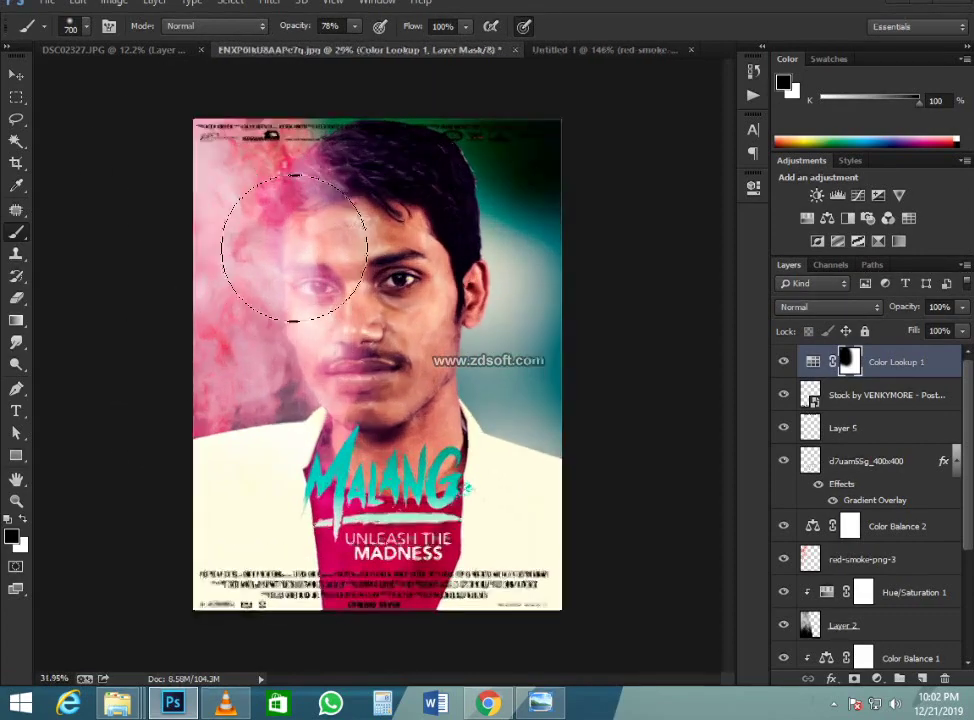
scroll(294, 248, up, 1)
- Stamp all visible layers into a new layer on top and open it in the Camera Raw filter
click(16, 75)
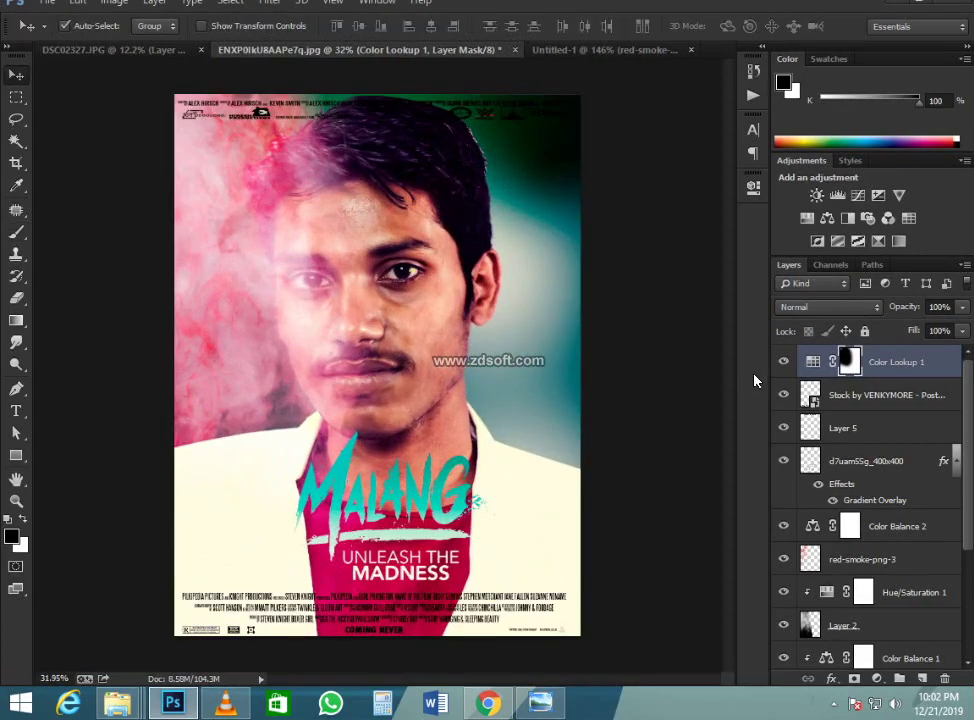
key(ctrl+shift+alt+e)
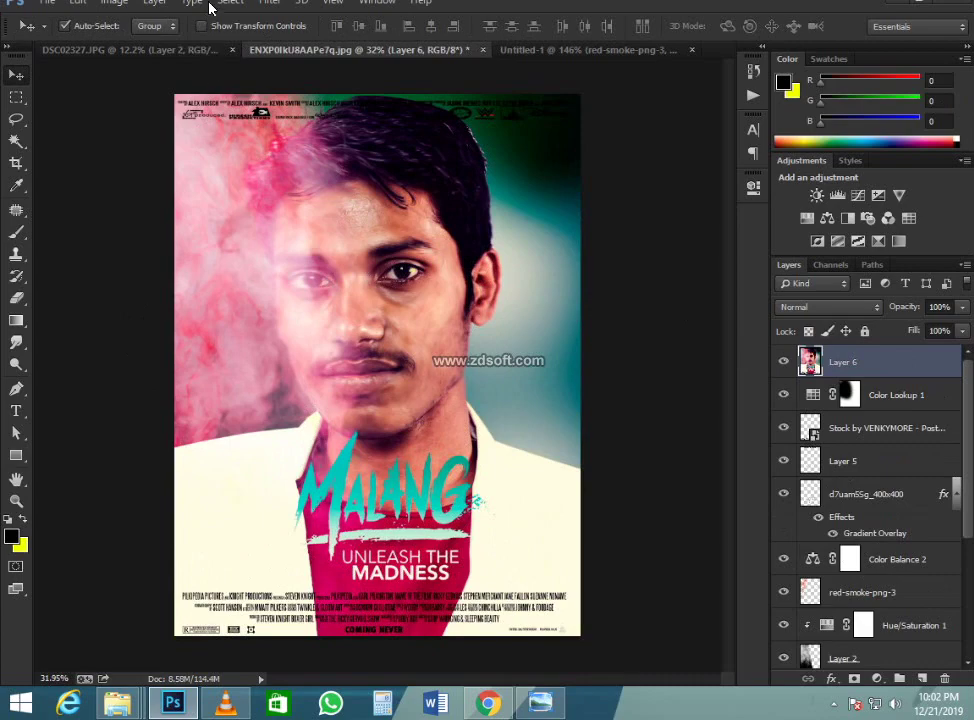
click(266, 8)
click(330, 96)
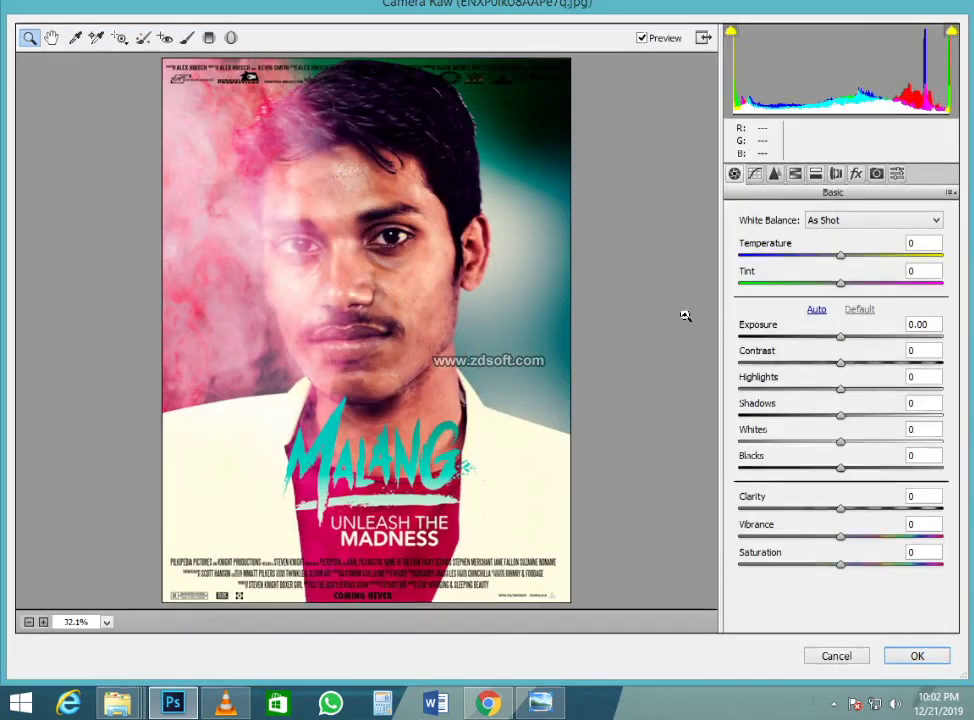
- Set Temperature -7, Tint -11, Exposure -0.40, Contrast -8, Highlights -17, Shadows +25, Whites -38, Blacks -20, Clarity -2, Vibrance +15, and raise Saturation slightly
drag(846, 261, 828, 387)
click(842, 364)
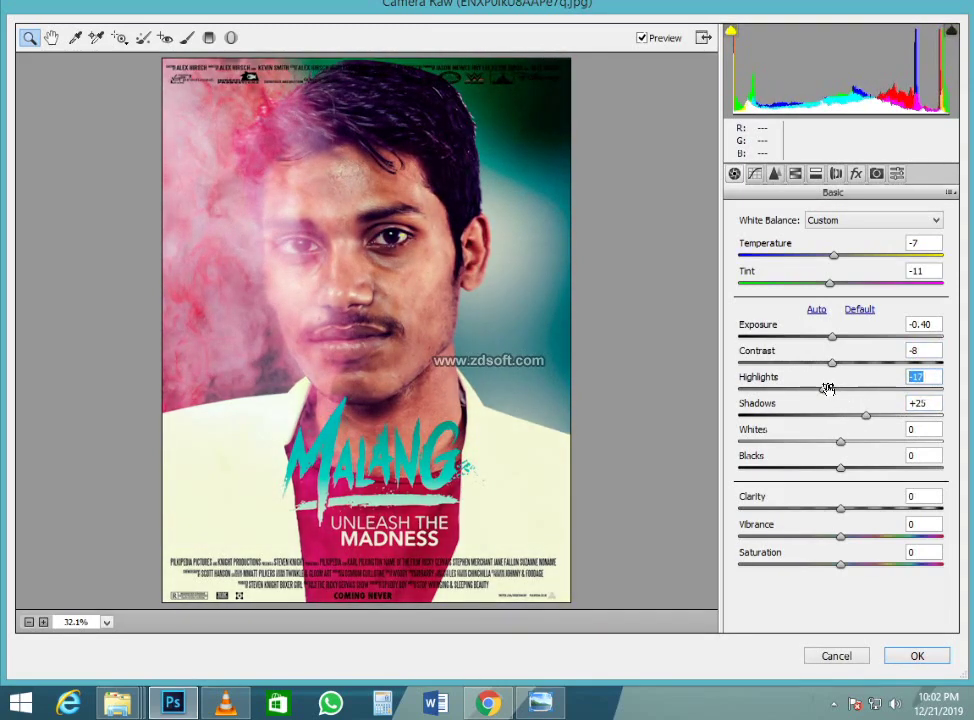
drag(848, 443, 850, 537)
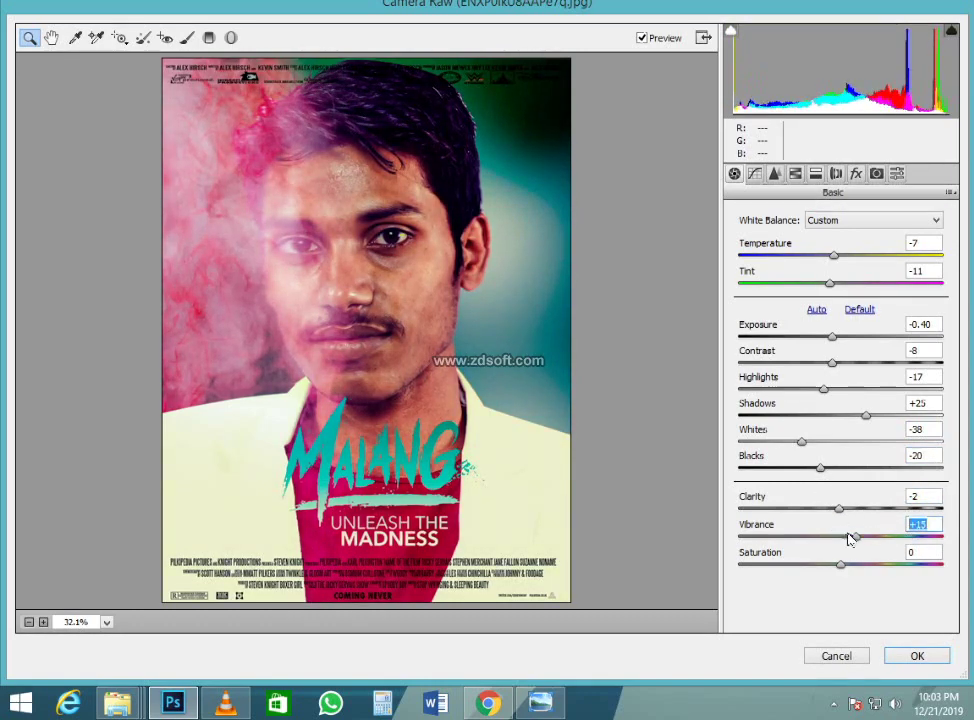
click(848, 562)
- Reduce the poster's noise with Luminance 8, Luminance Detail 17 and Color 38
click(775, 175)
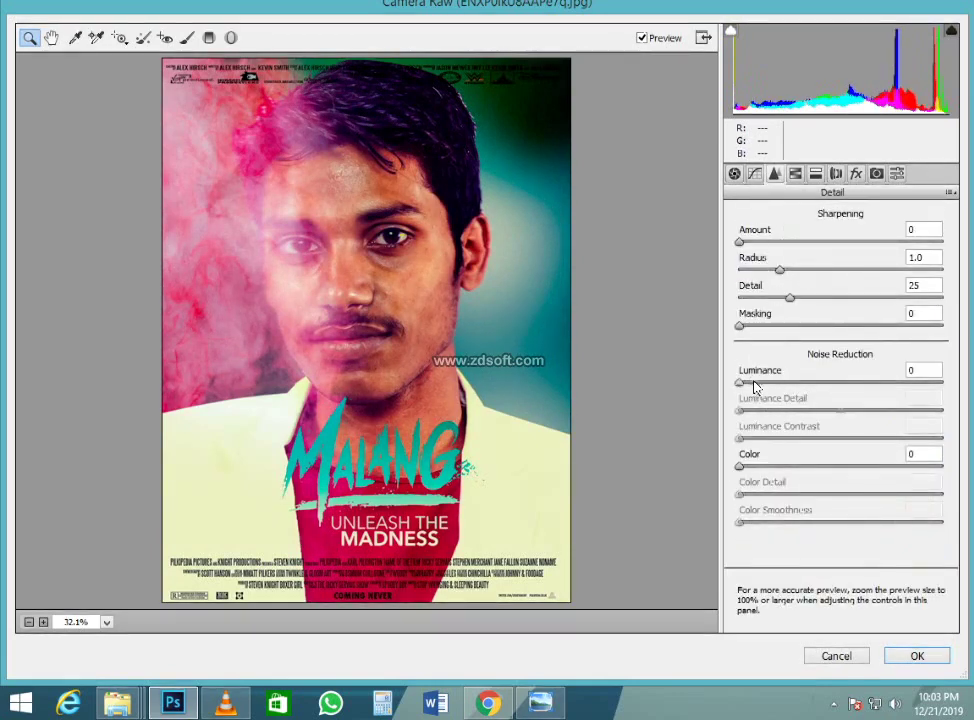
drag(755, 387, 853, 381)
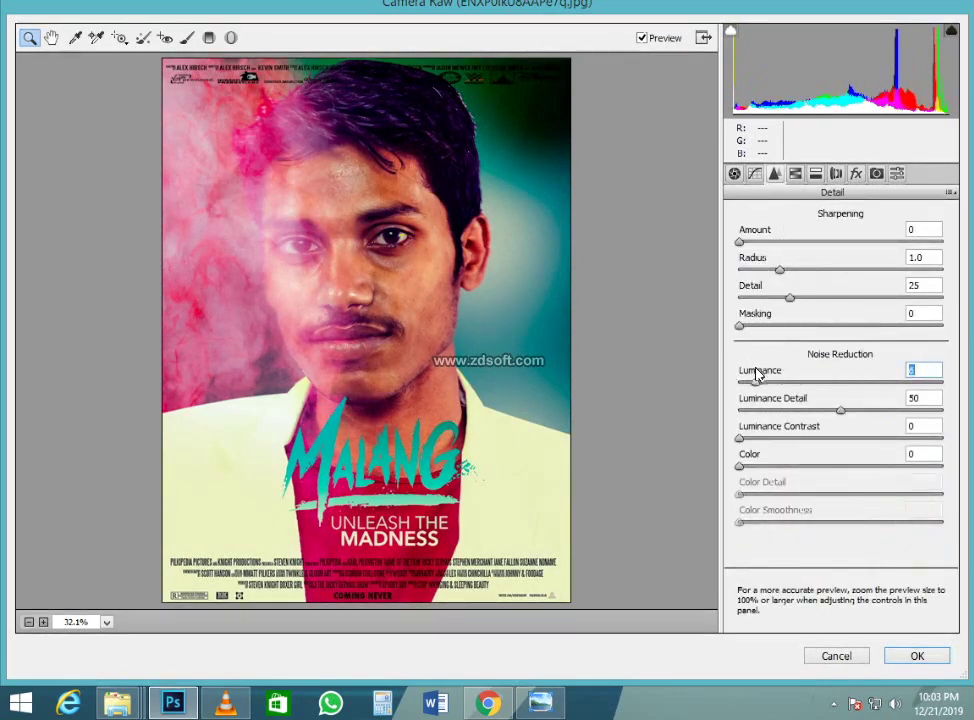
drag(781, 411, 803, 416)
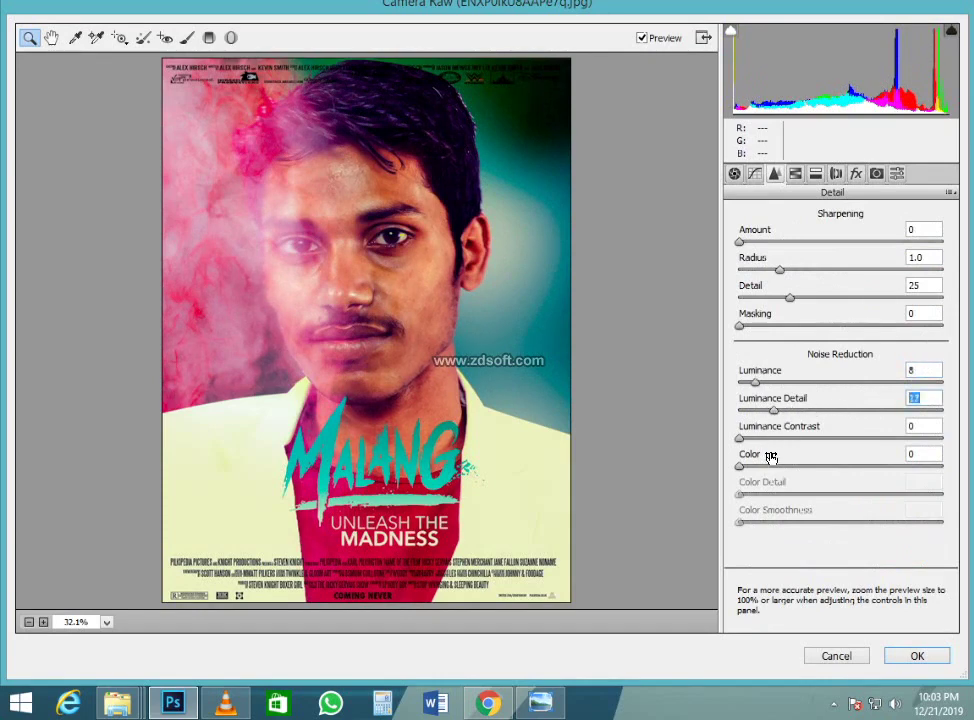
drag(771, 456, 802, 455)
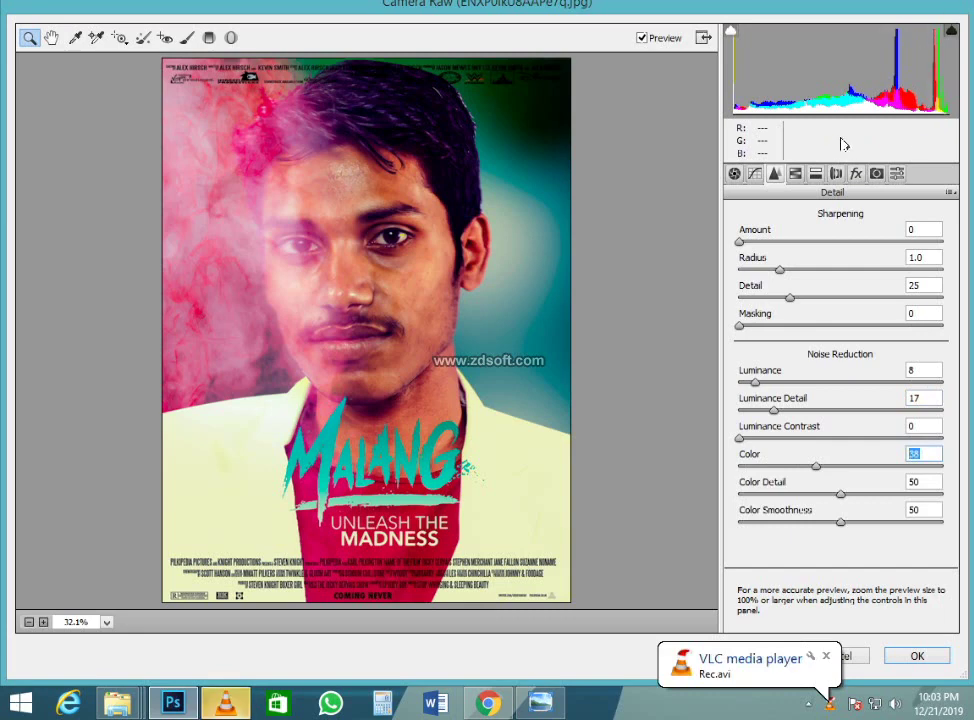
- Add a Highlight Priority post-crop vignette with Amount -20 and apply the Camera Raw adjustments
click(856, 173)
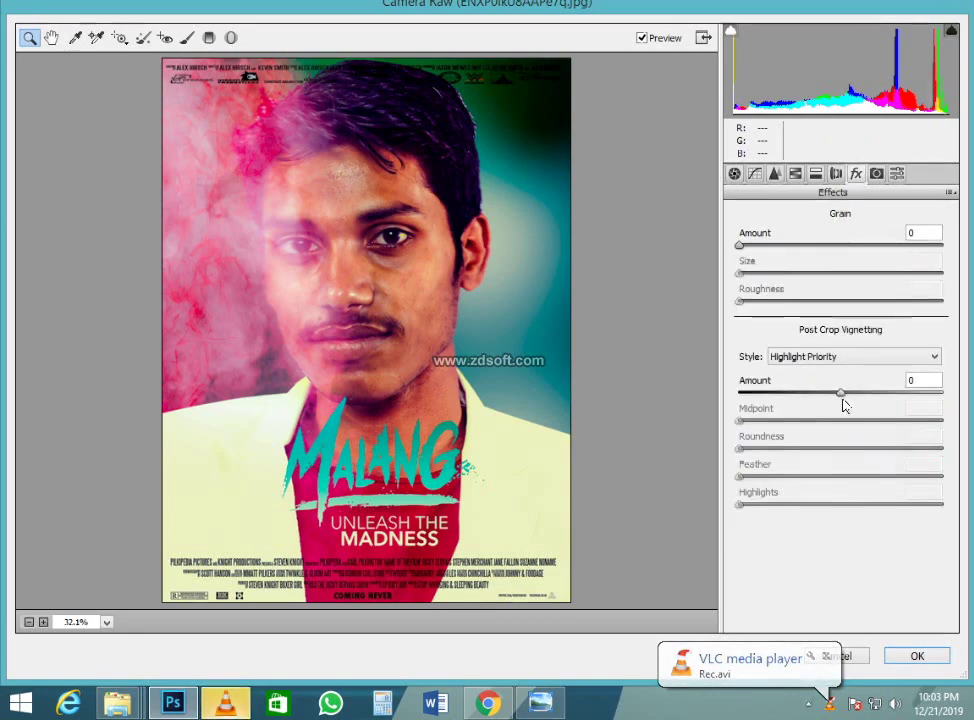
drag(841, 393, 820, 393)
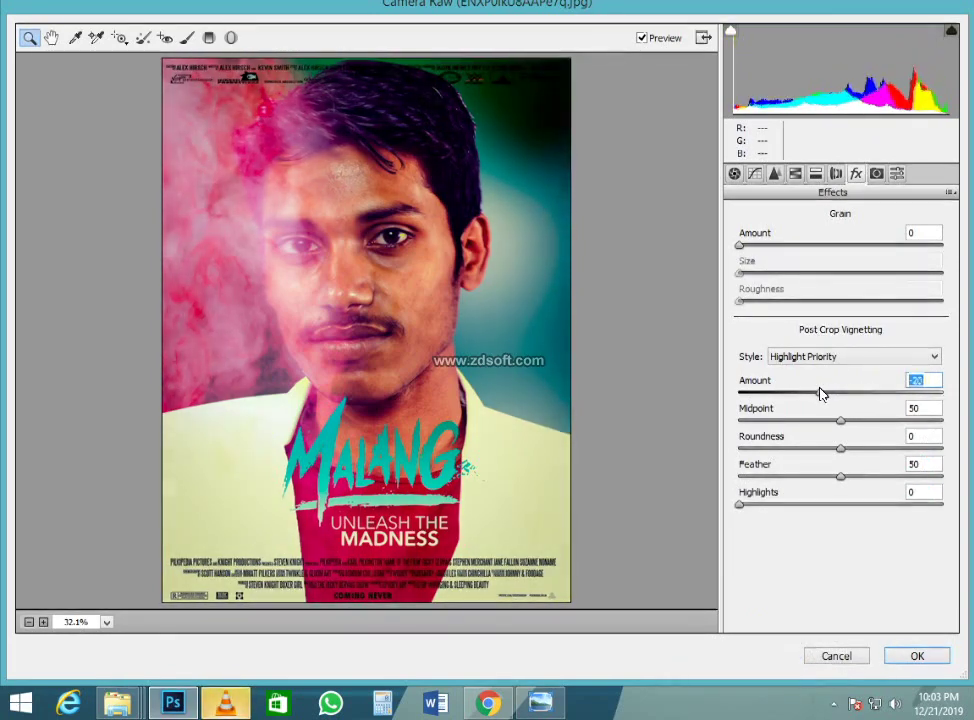
click(918, 655)
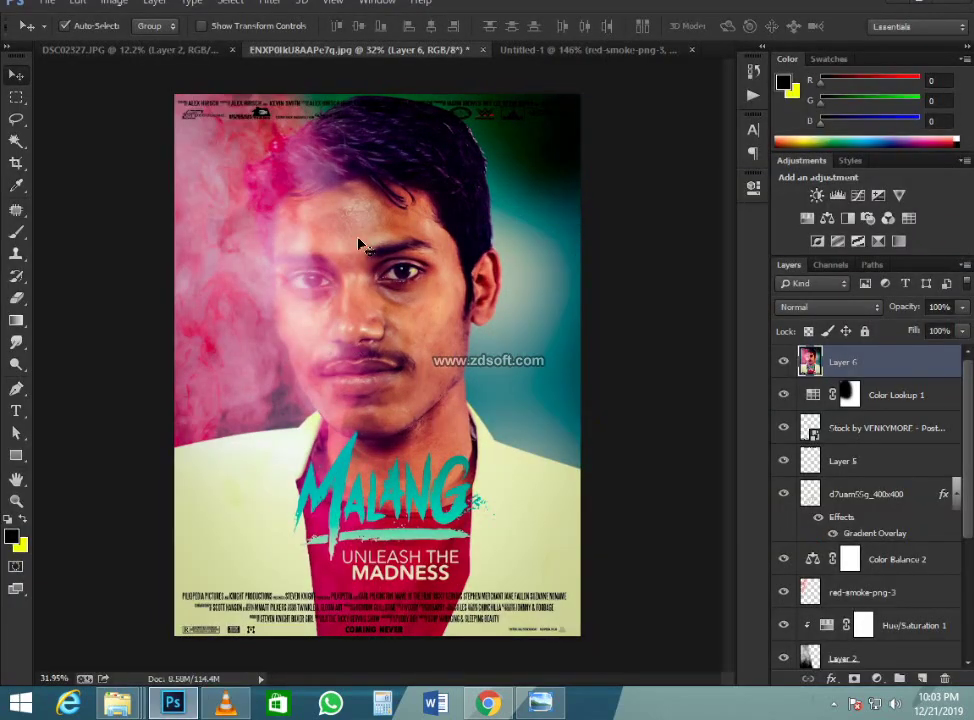
- Check the graded face up close and start choosing another filter for the stamped layer
scroll(368, 240, up, 2)
scroll(368, 230, up, 4)
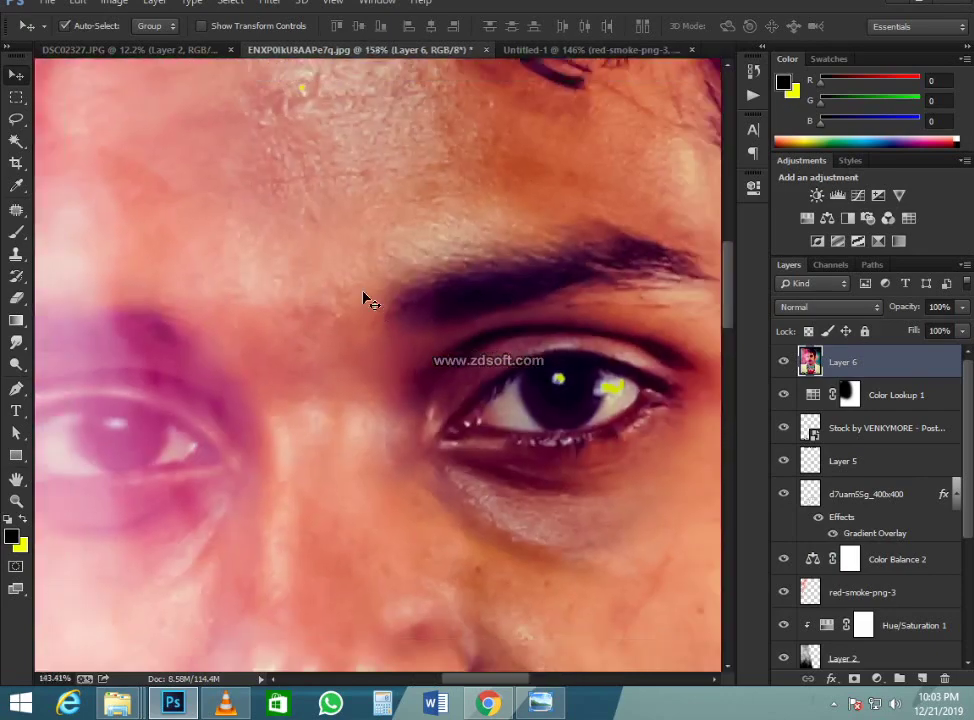
scroll(365, 300, down, 2)
scroll(365, 275, down, 3)
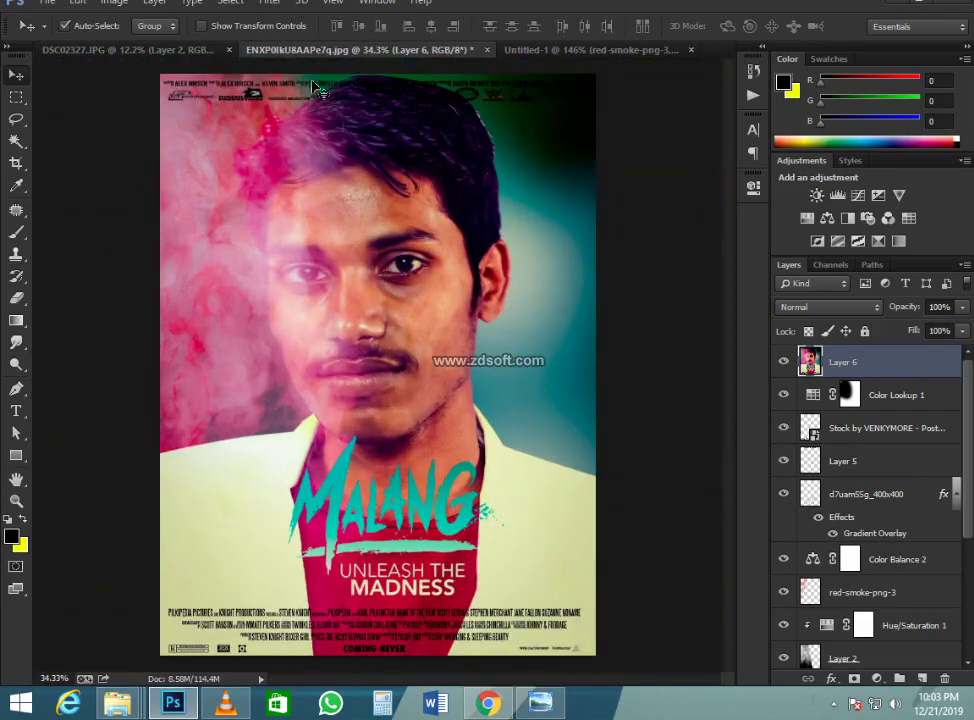
click(268, 3)
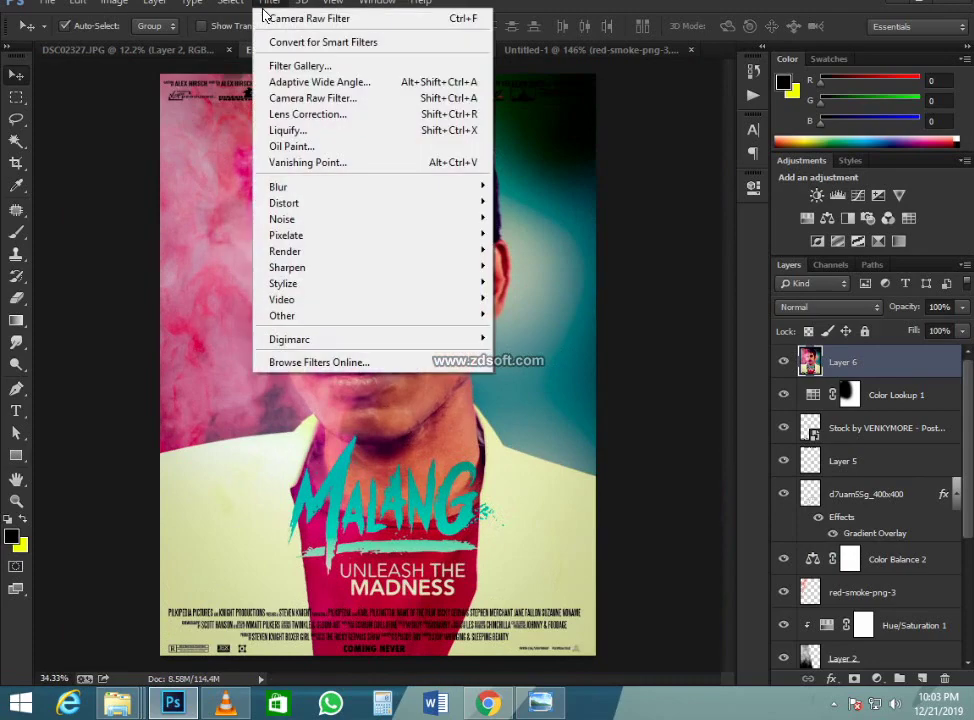